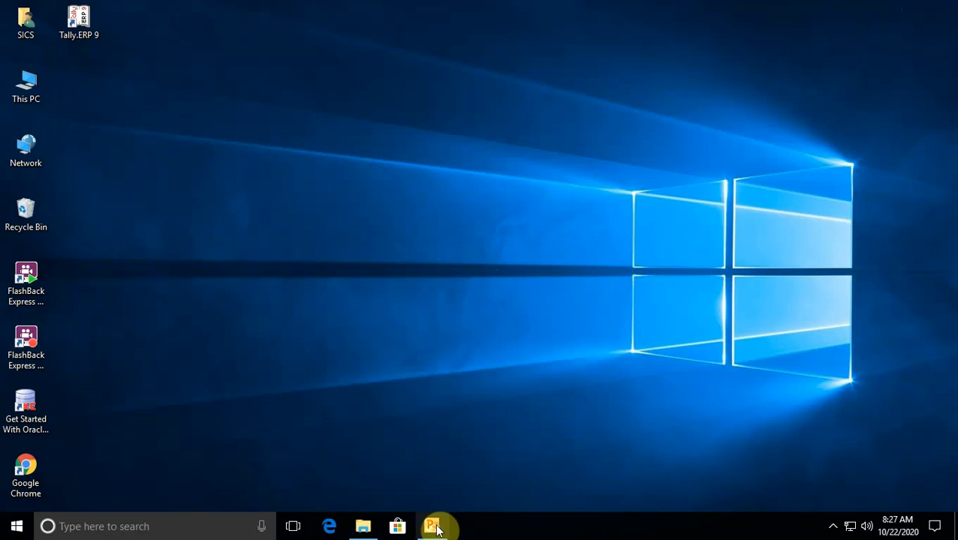
right_click(486, 178)
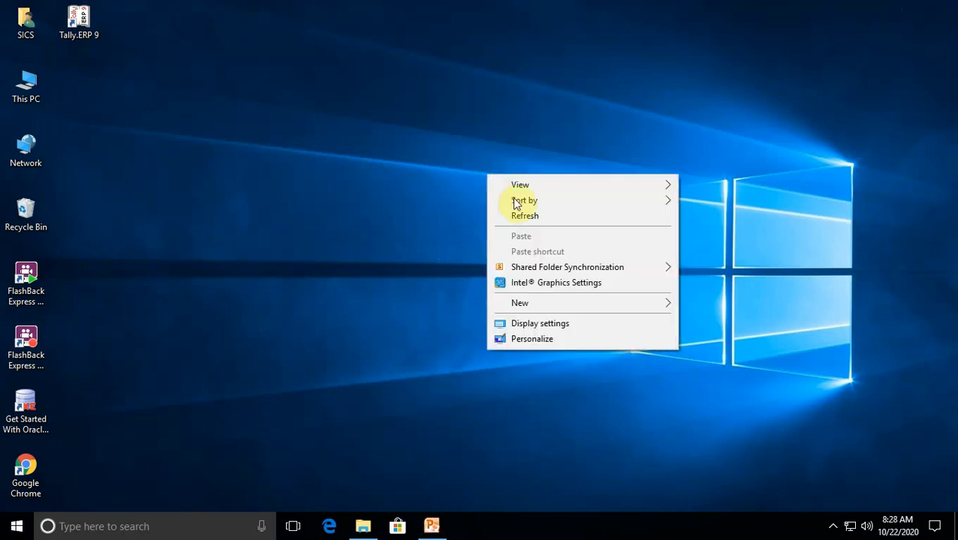
click(528, 216)
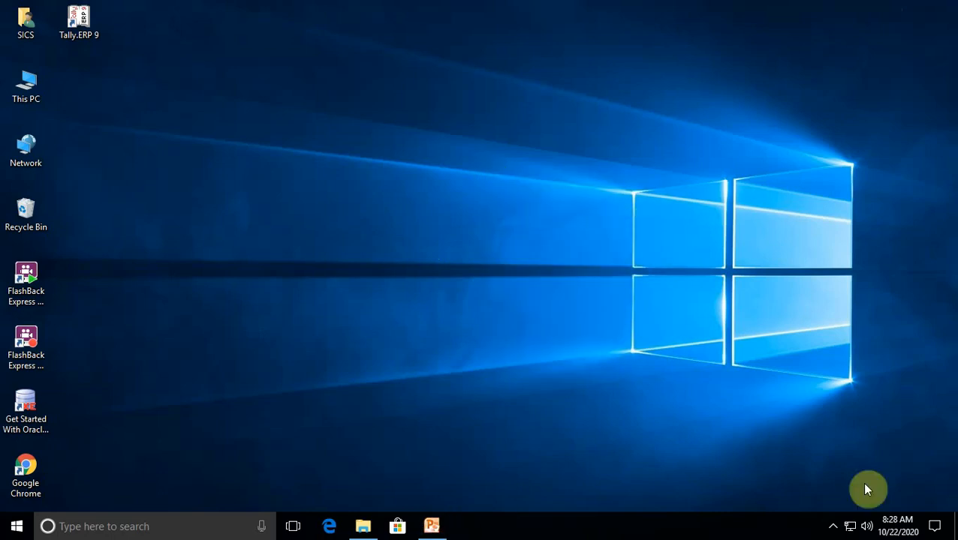
click(832, 526)
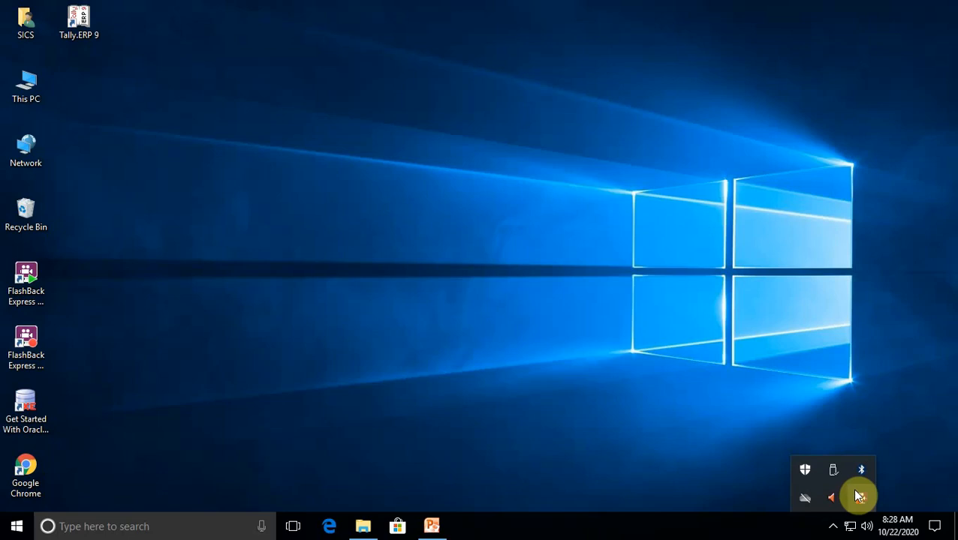
right_click(857, 494)
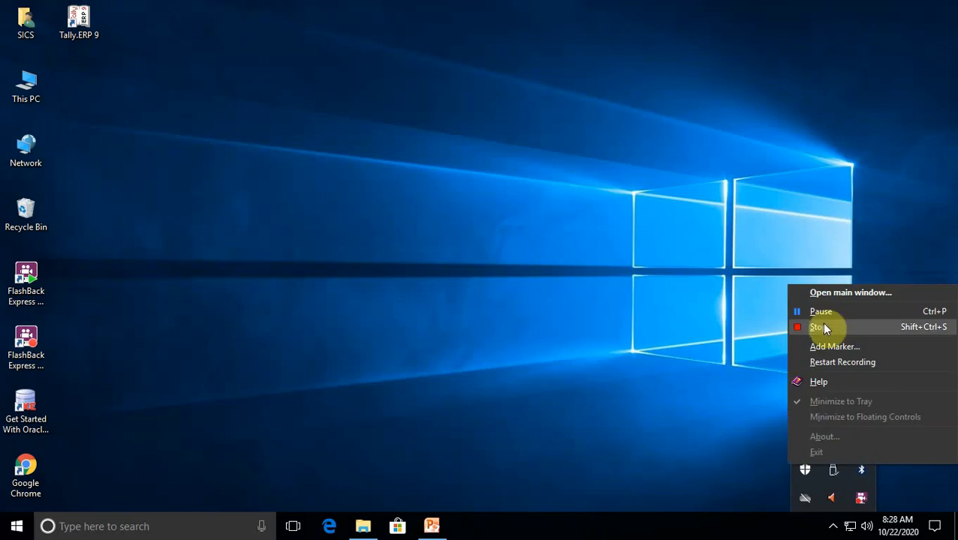
click(820, 312)
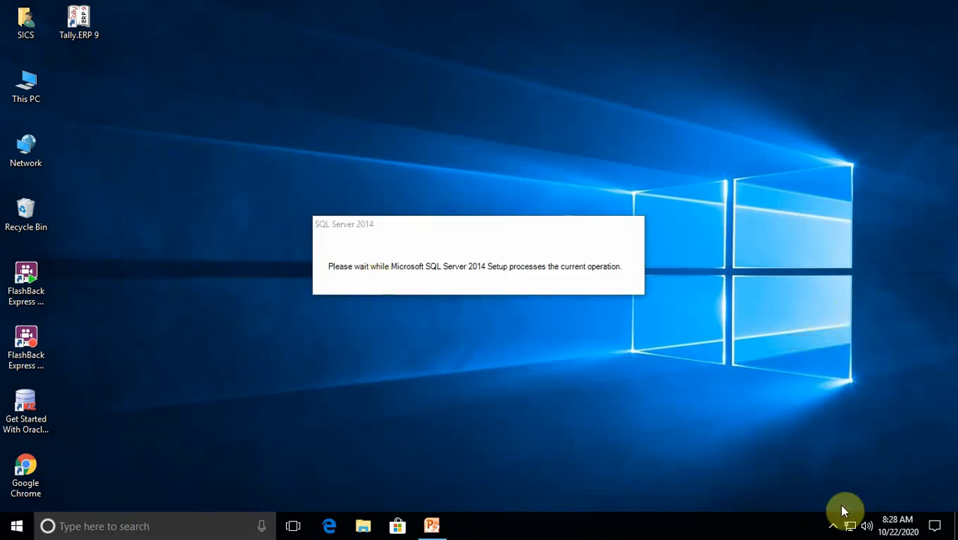
click(832, 525)
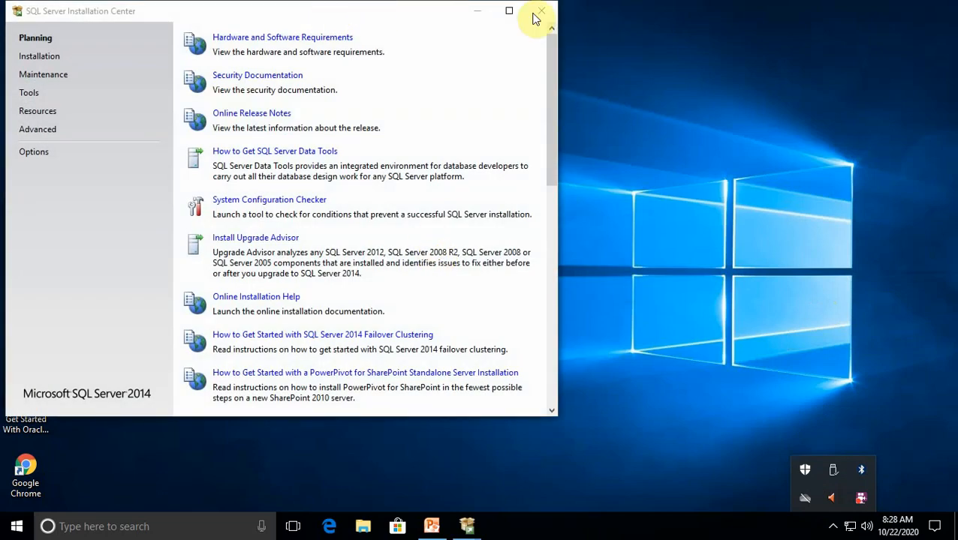
Launch a new SQL Server stand-alone installation from the Installation page of SQL Server Installation Center
drag(299, 17, 492, 19)
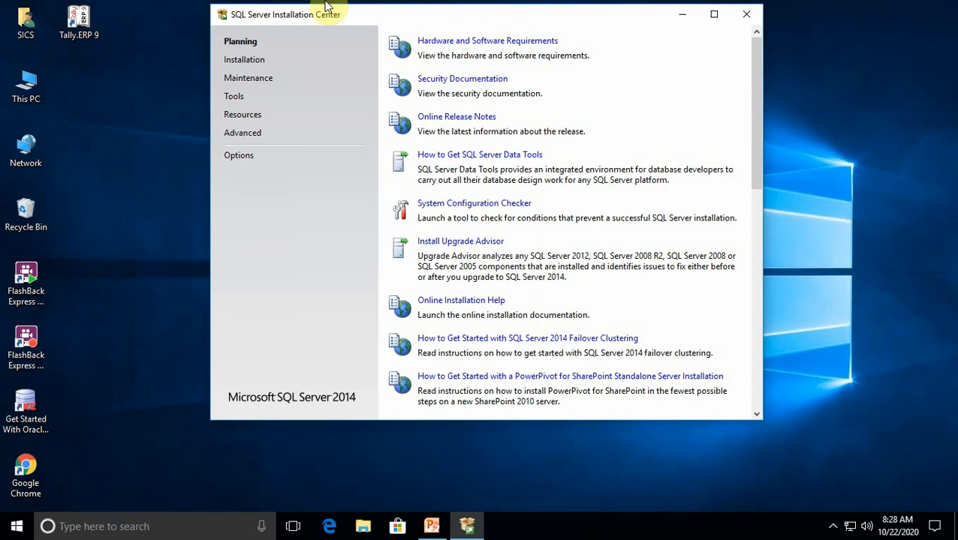
click(246, 64)
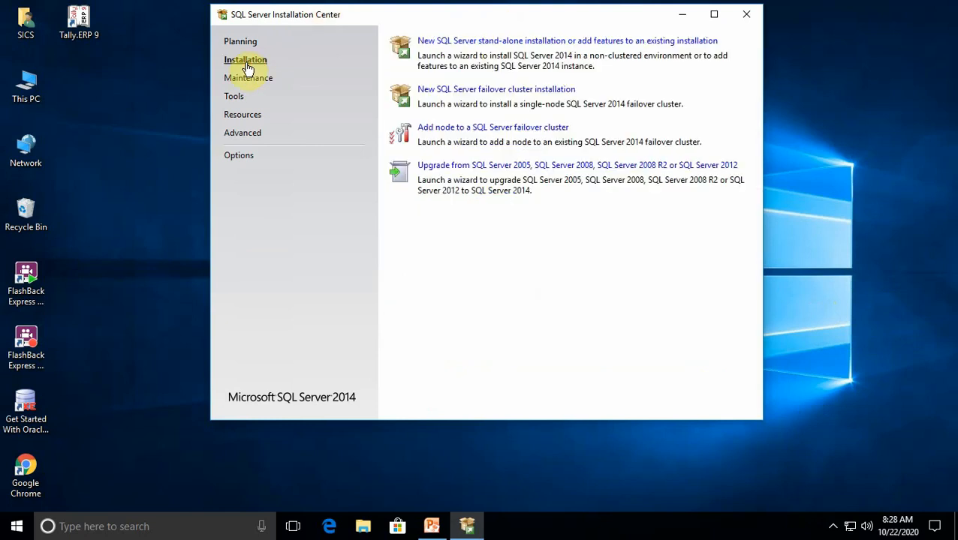
click(458, 45)
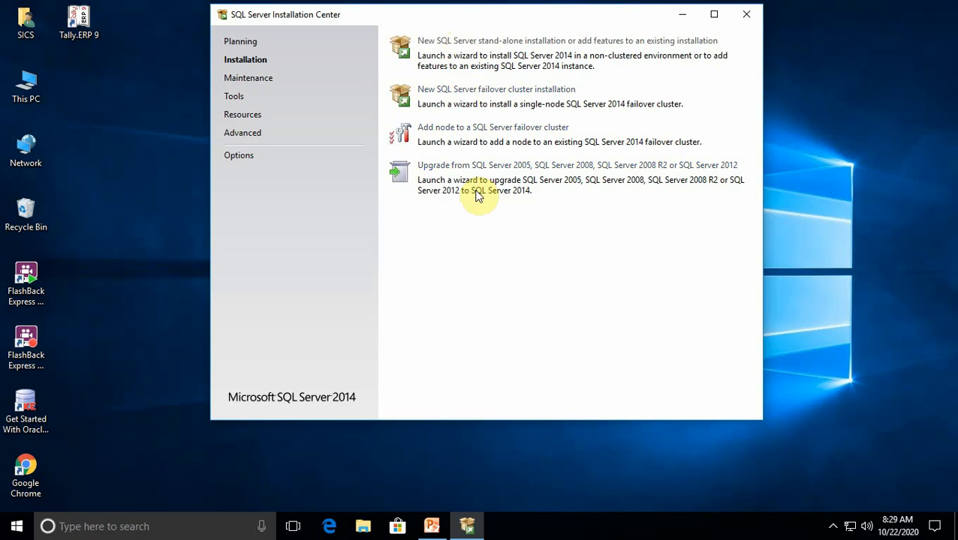
click(510, 64)
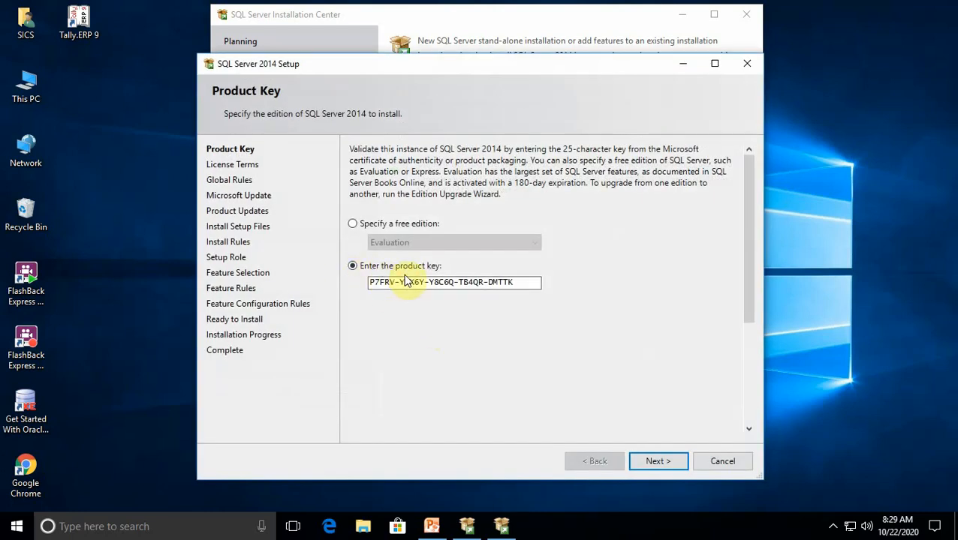
Keep the prefilled product key, accept the license terms and continue without using Microsoft Update
click(660, 461)
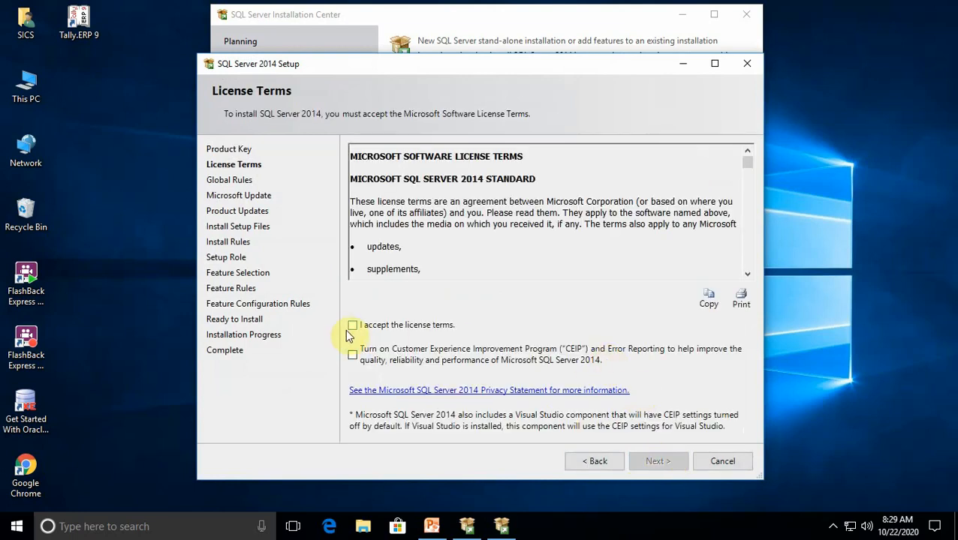
click(353, 327)
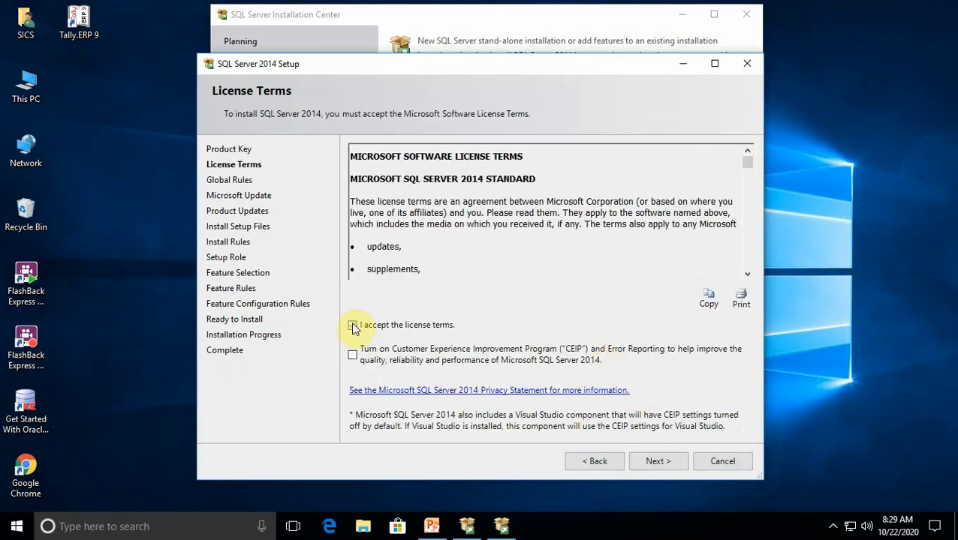
click(659, 460)
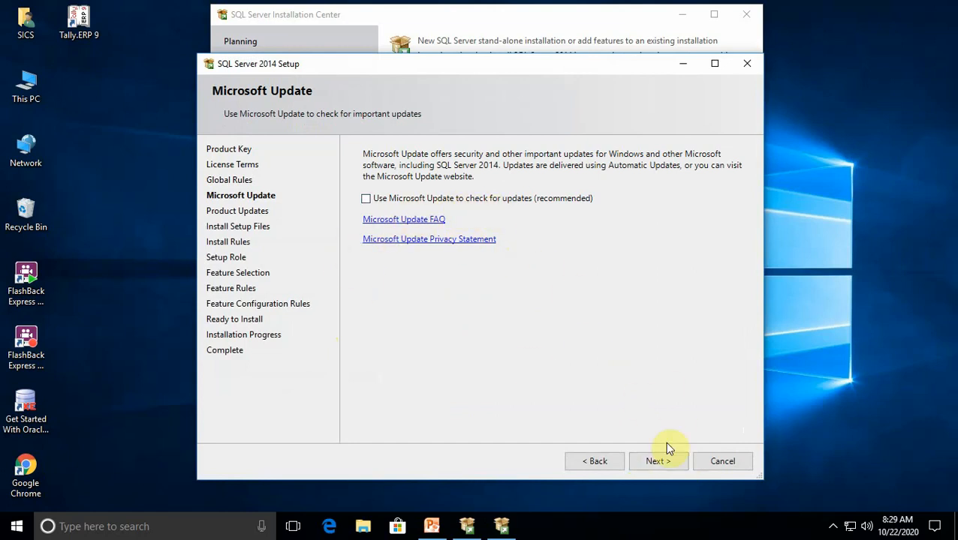
click(661, 463)
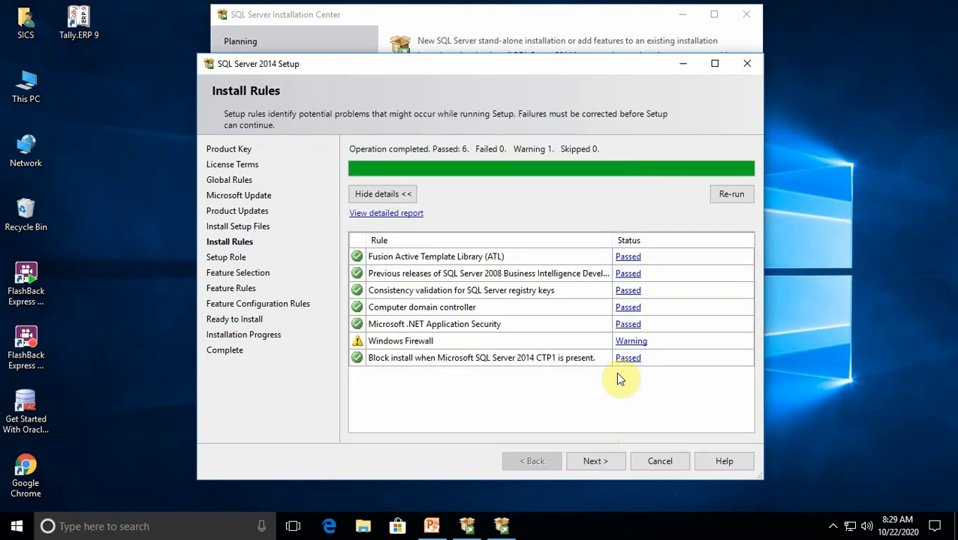
Keep the SQL Server Feature Installation role, select all features and proceed to the feature rules check
click(593, 460)
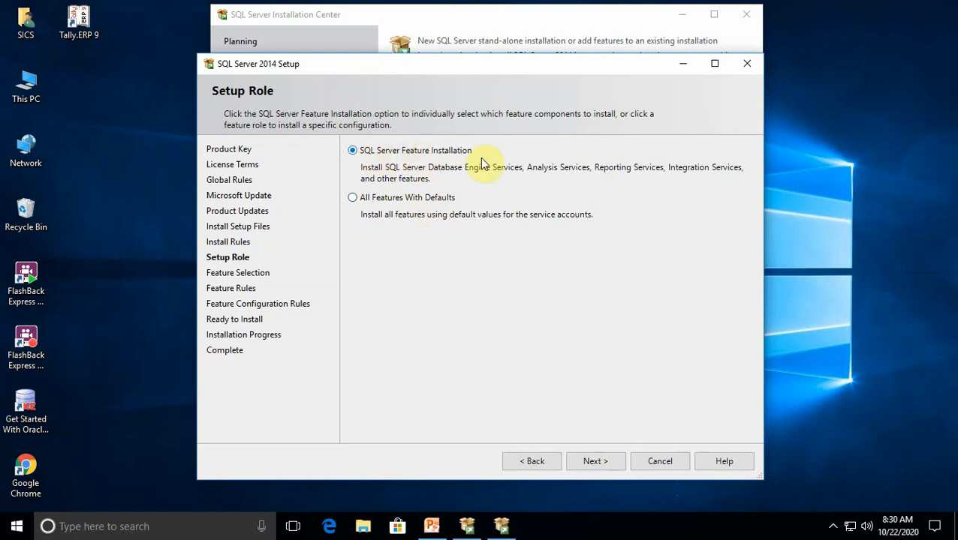
click(603, 460)
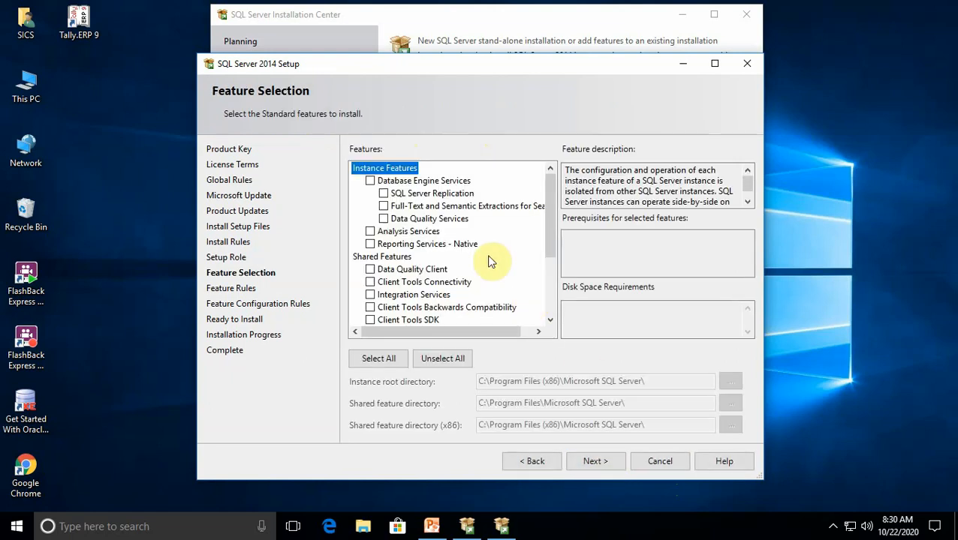
click(382, 358)
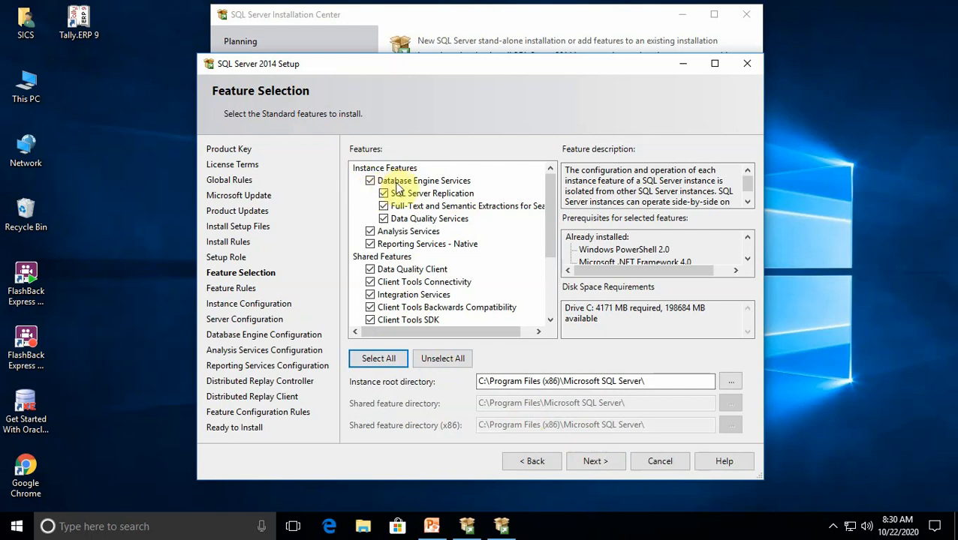
click(611, 463)
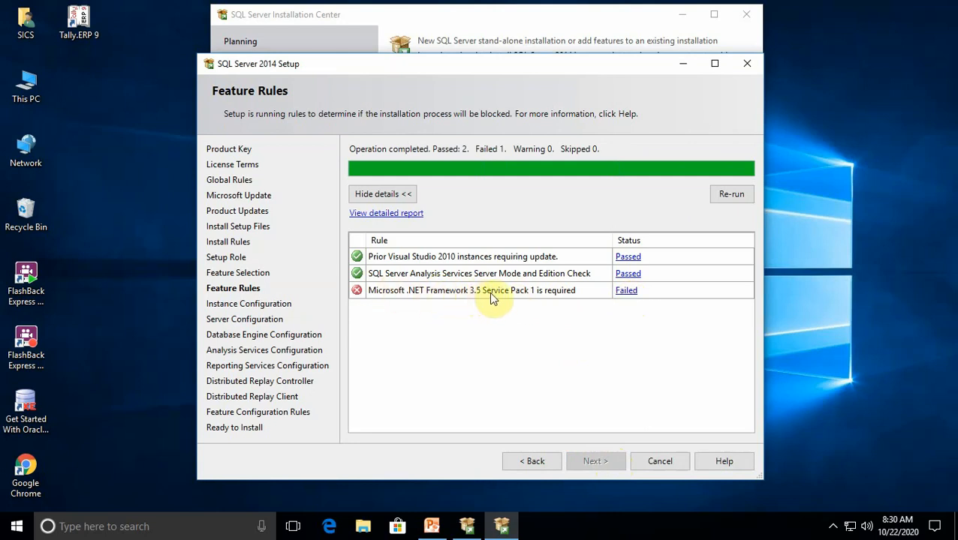
Read the rule check details for Microsoft .NET Framework 3.5 Service Pack 1, then dismiss them
click(627, 292)
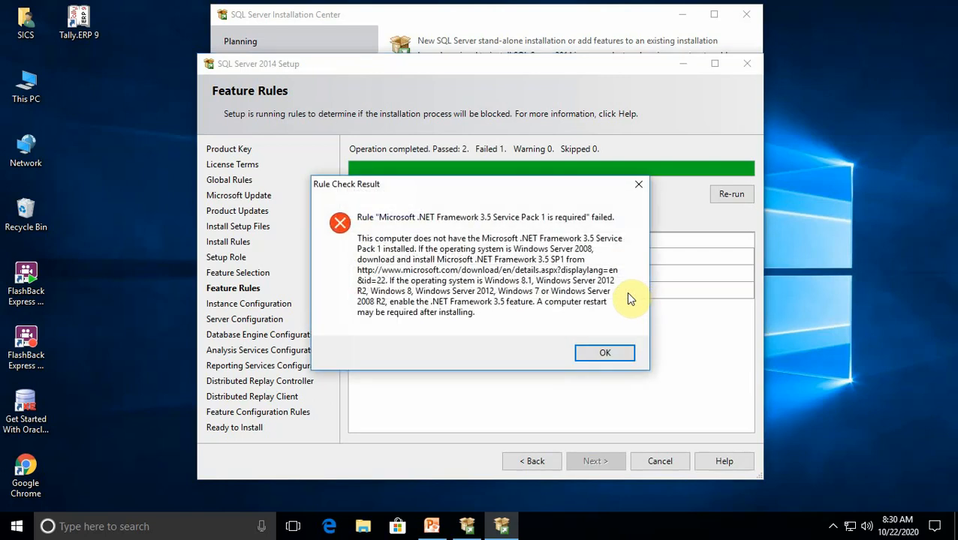
click(598, 358)
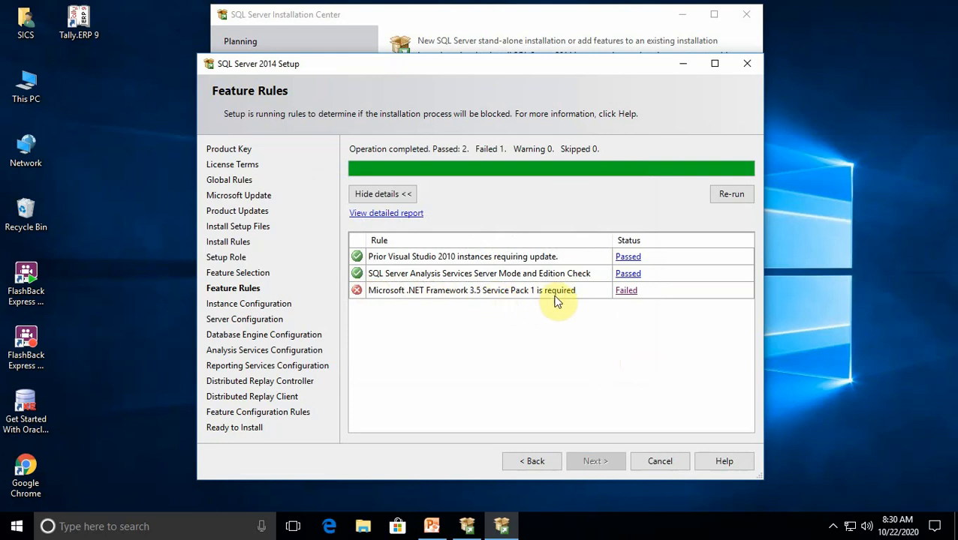
click(832, 527)
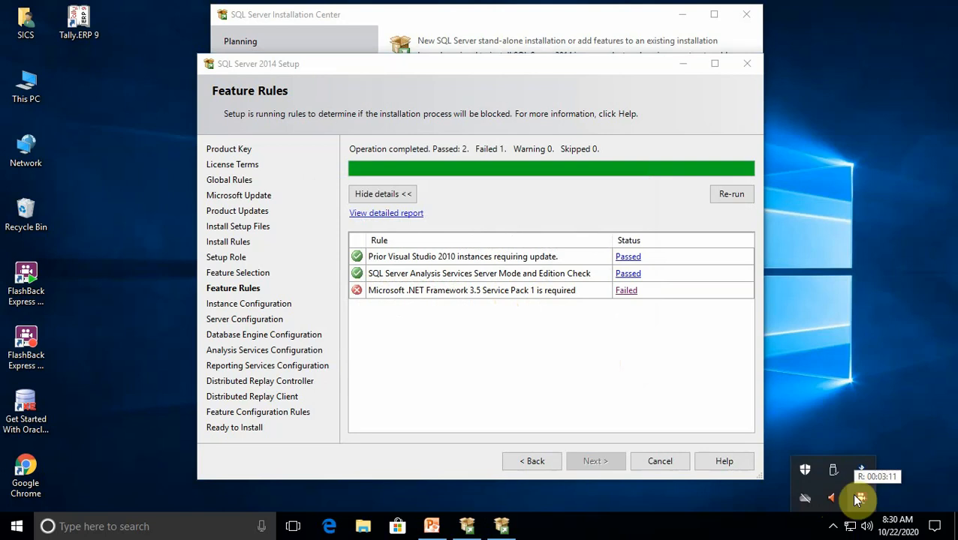
right_click(856, 496)
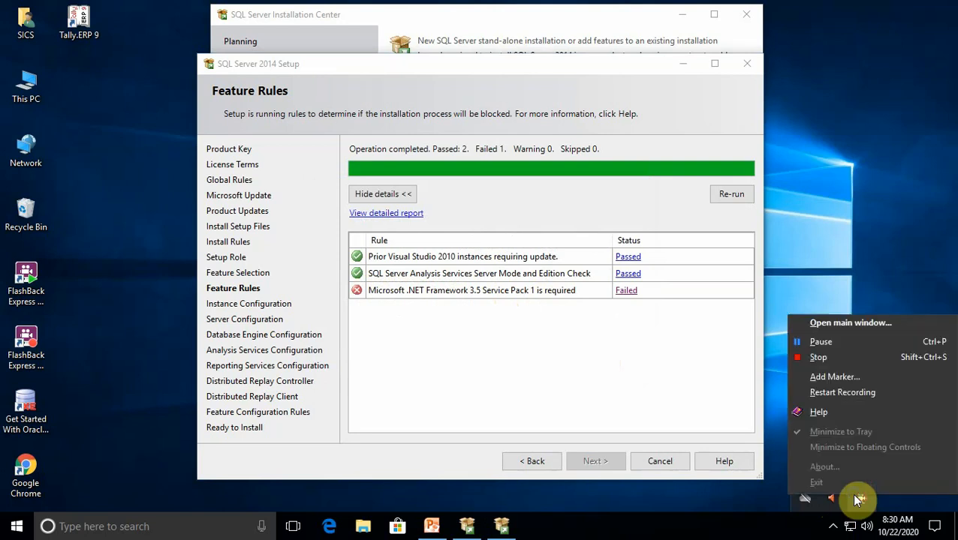
click(818, 356)
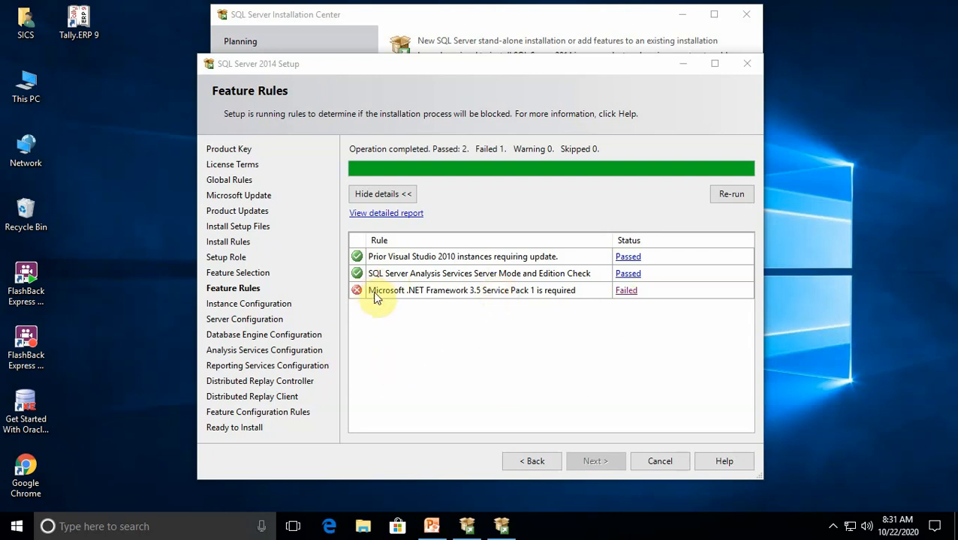
Open Google Chrome, check the name of the required framework in SQL Server Setup and return to Chrome
double_click(30, 469)
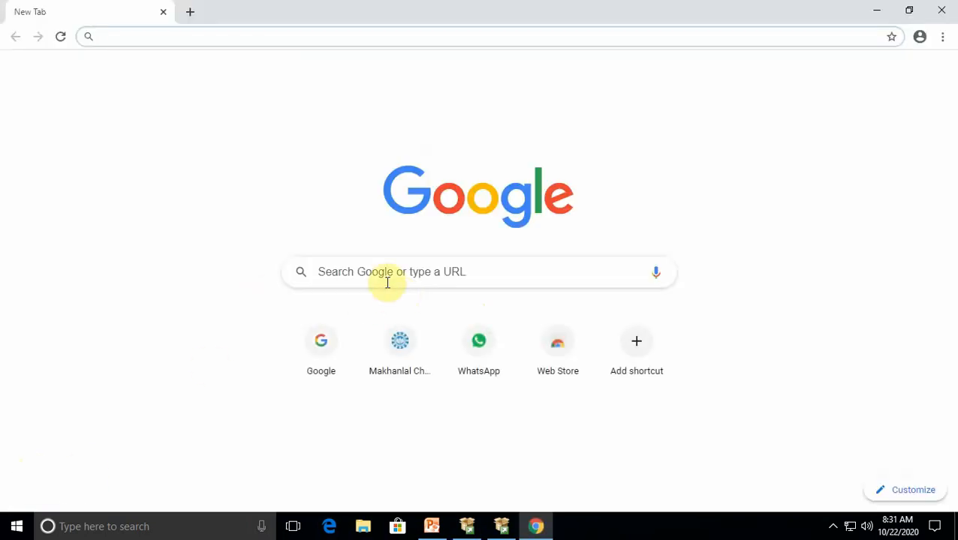
click(501, 526)
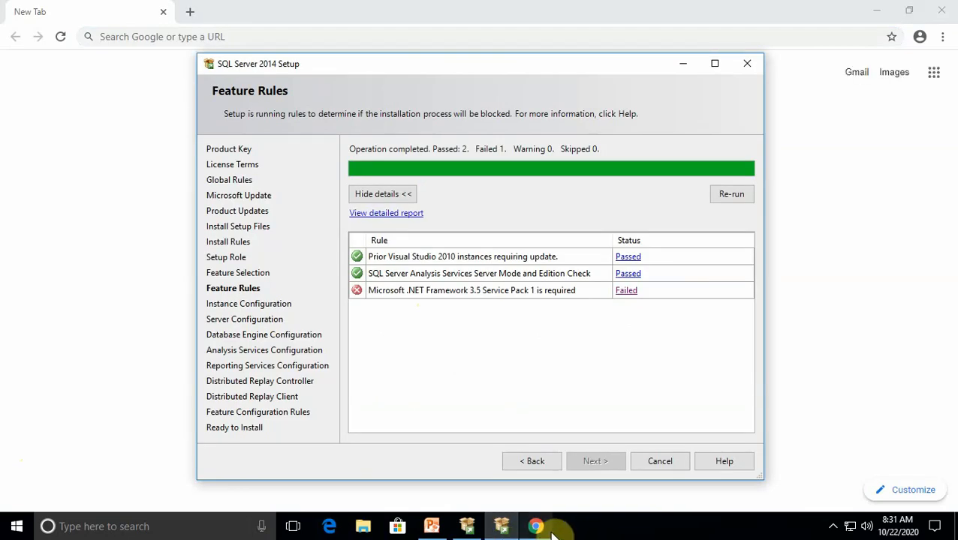
mouse_move(553, 535)
click(549, 477)
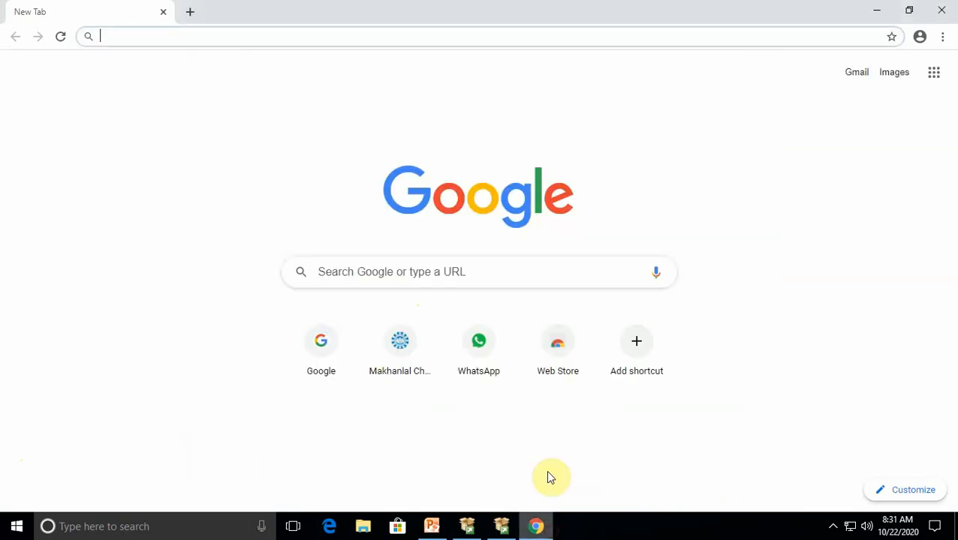
Enter the Google search query "microsoft framework 3.5 service pack 1"
click(400, 264)
text(micr)
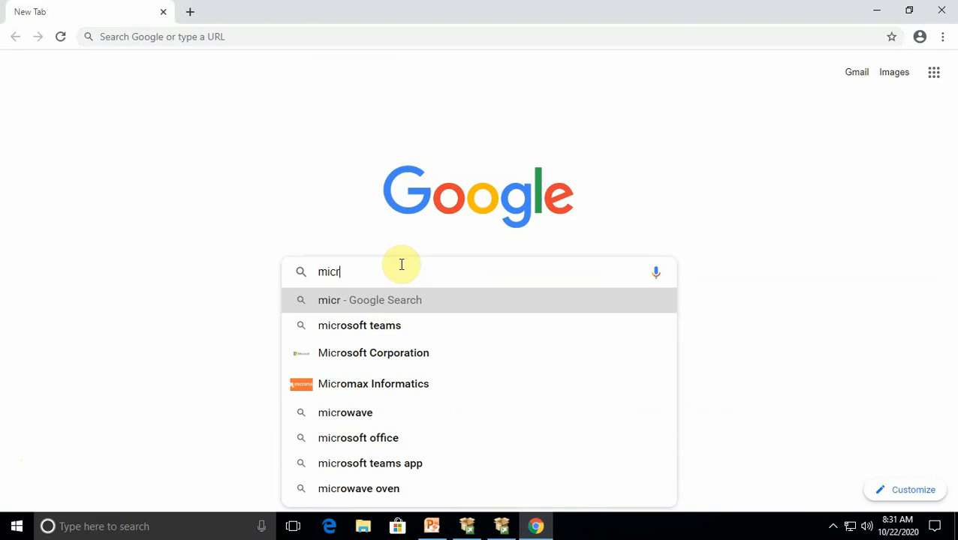
key(Down)
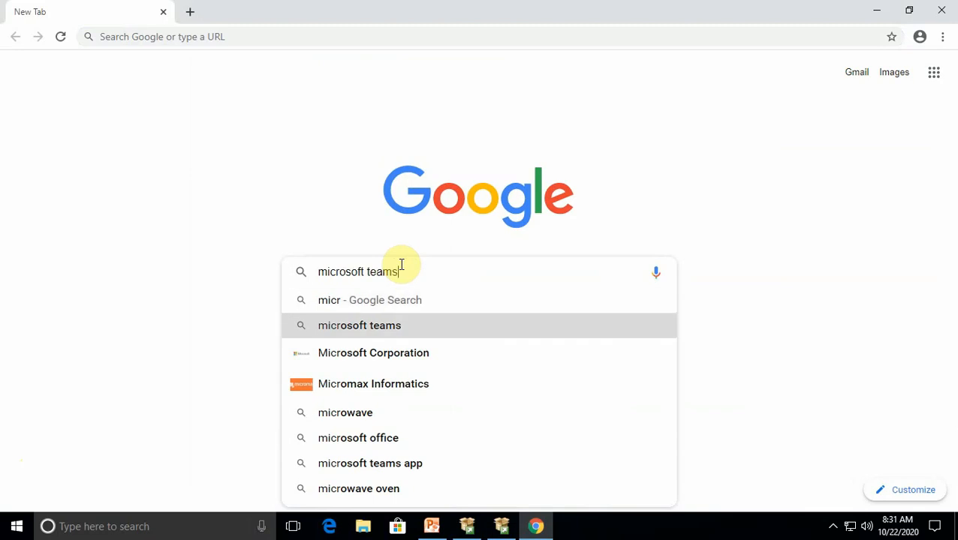
key(BackSpace)
key(BackSpace)
key(BackSpace)
key(BackSpace)
key(BackSpace)
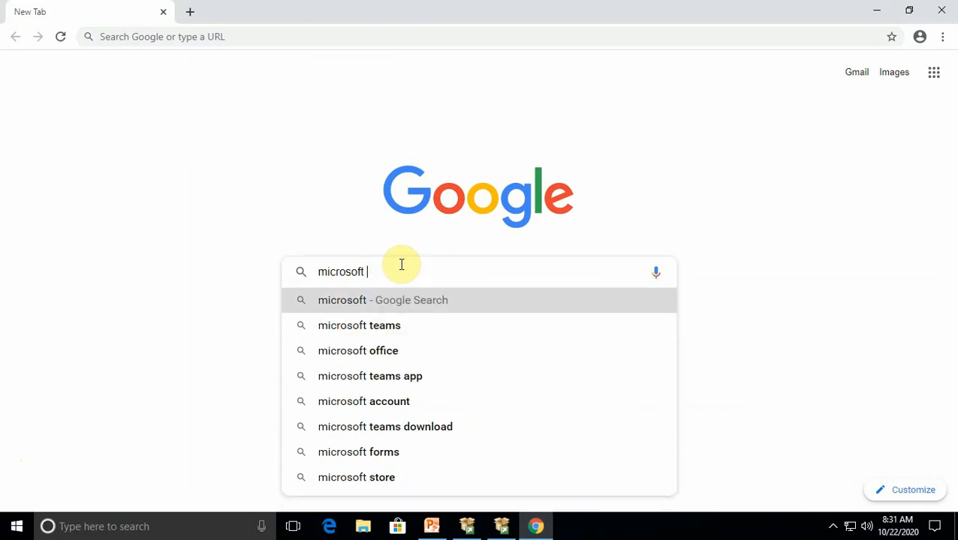
text(fr)
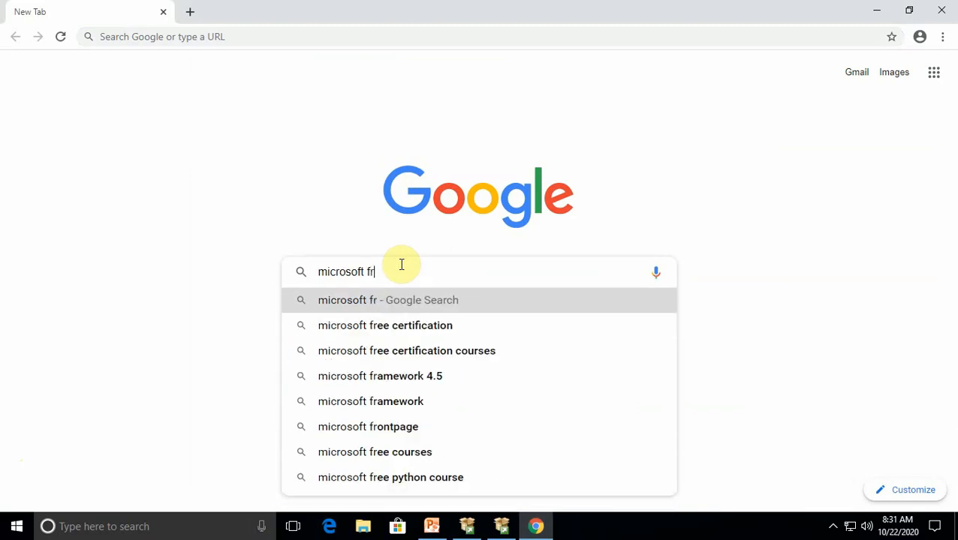
key(Down)
key(Down)
key(Down)
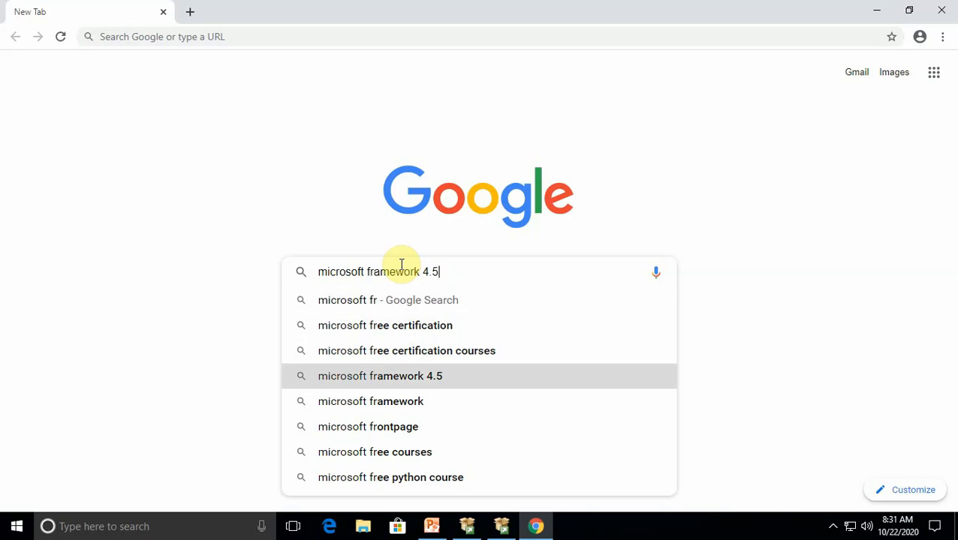
key(BackSpace)
key(BackSpace)
key(BackSpace)
text(3,5)
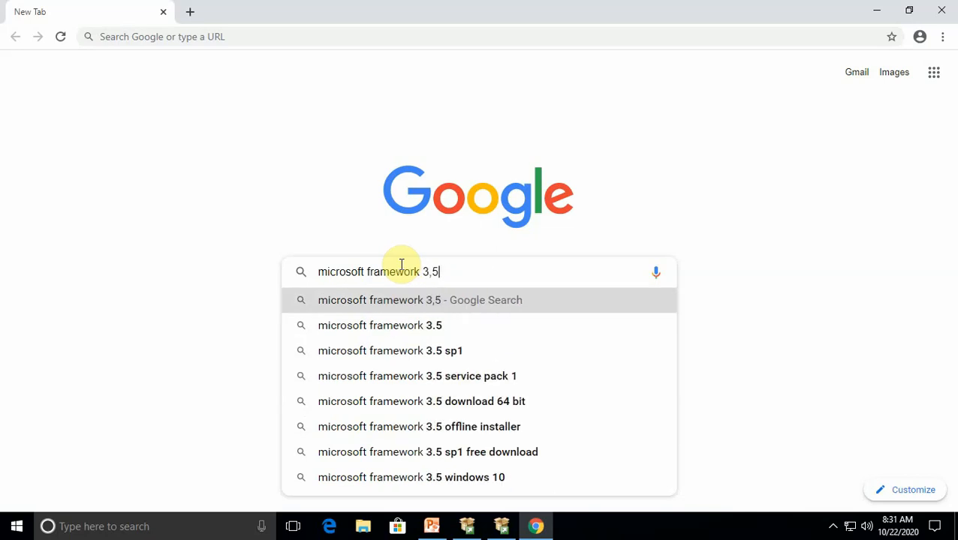
key(Down)
key(Down)
key(Down)
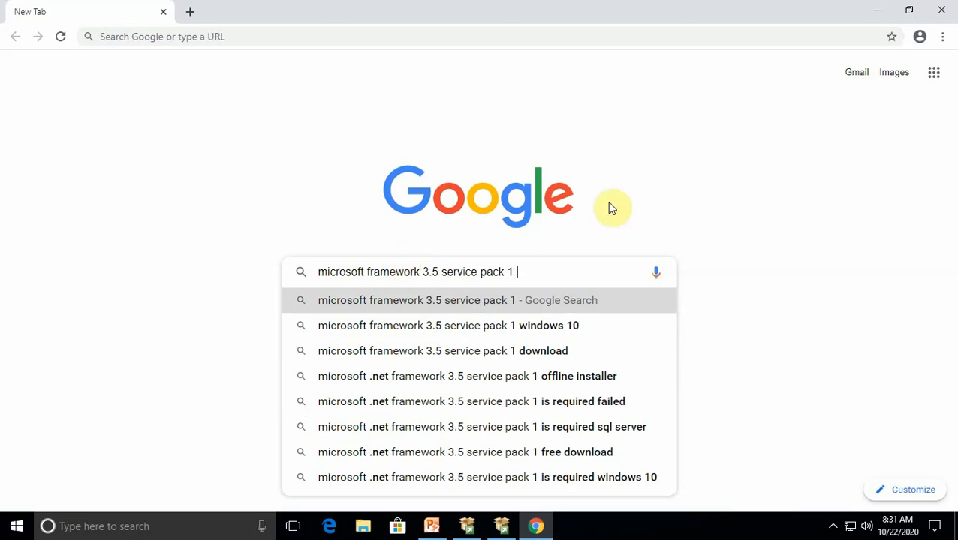
Minimize Chrome, examine the Windows edition and system type in this PC's properties, and close the System window
click(875, 10)
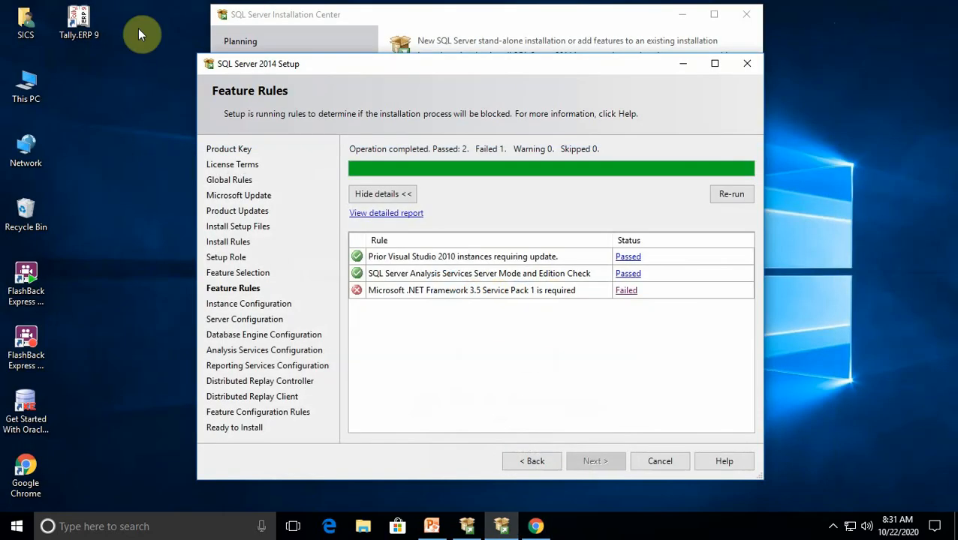
right_click(26, 79)
click(83, 244)
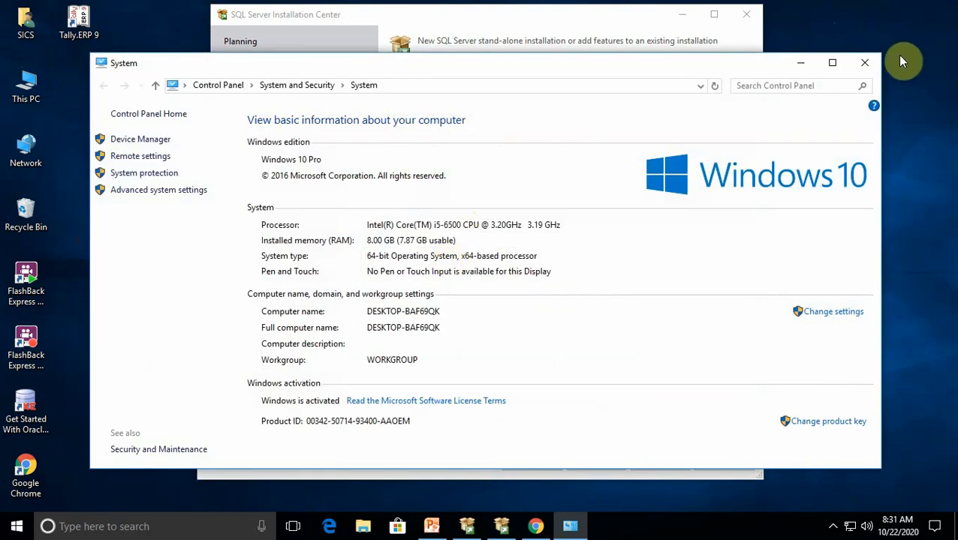
click(867, 64)
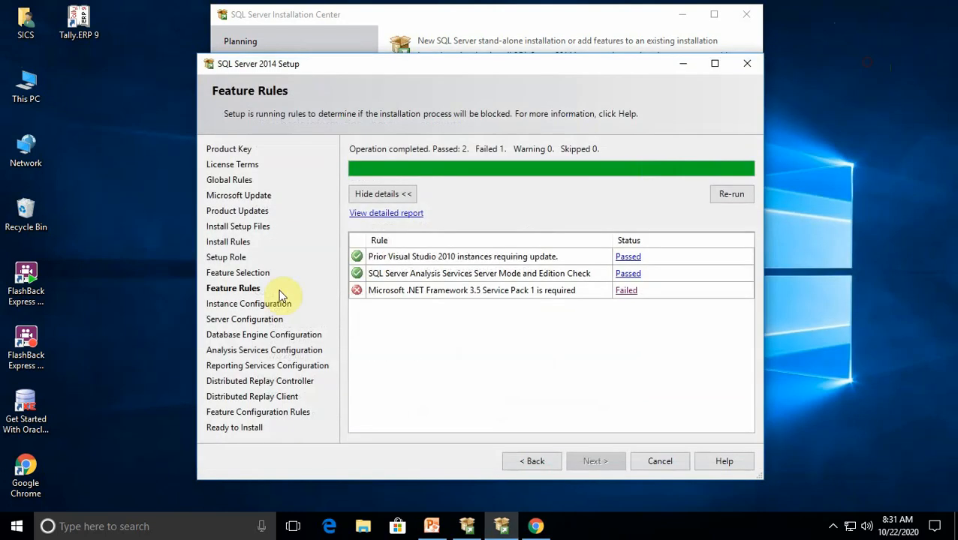
Return to Chrome and search Google for "microsoft .net framework 3.5 service pack 1 windows 10 64bit"
click(504, 525)
click(535, 526)
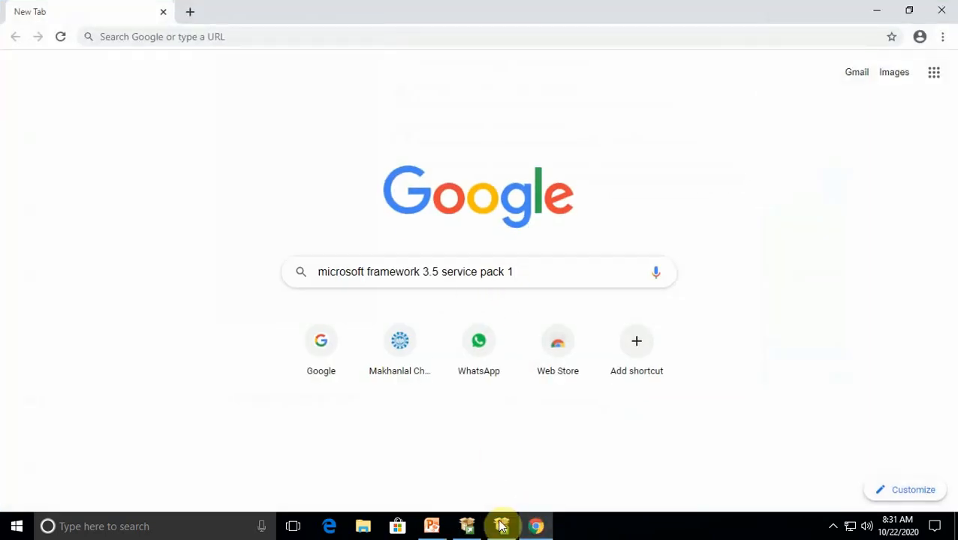
click(468, 528)
click(537, 526)
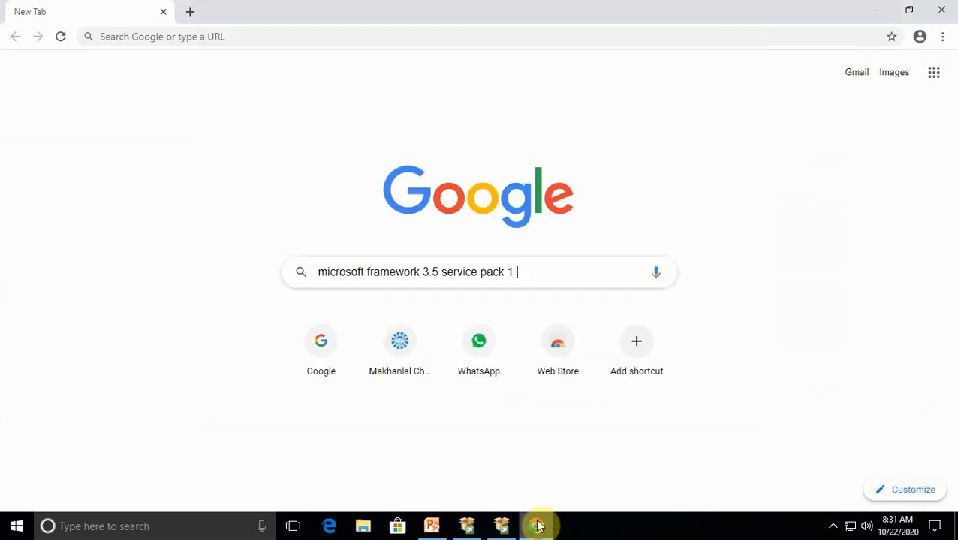
click(520, 274)
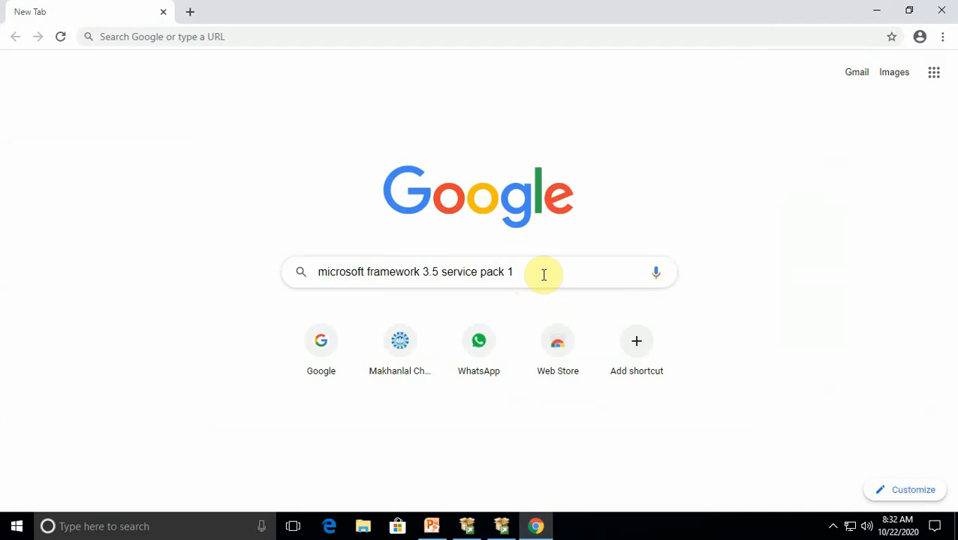
text(wind)
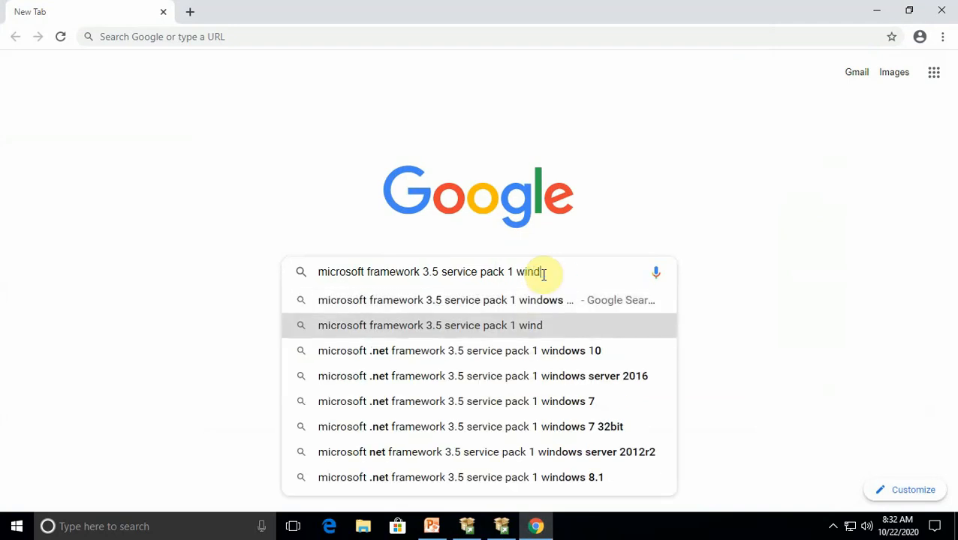
key(Down)
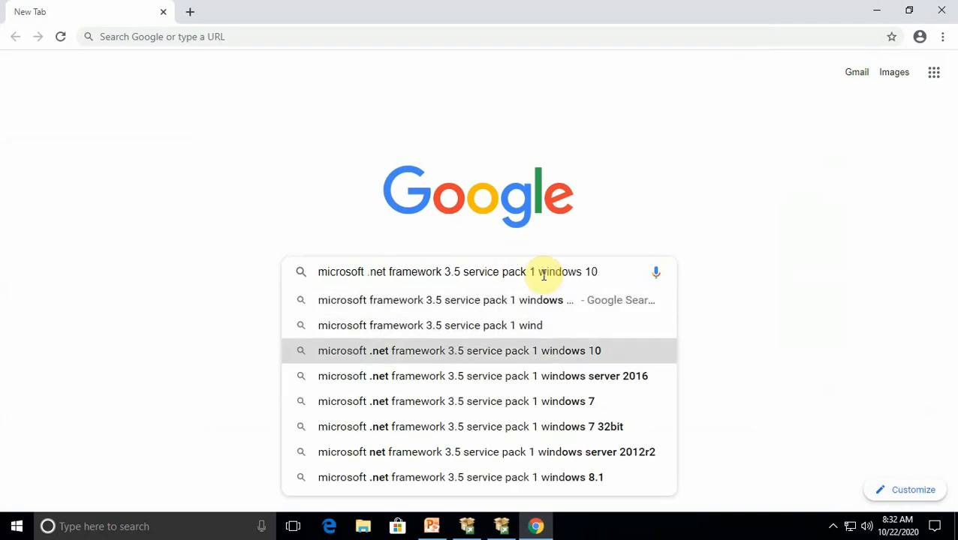
text(64)
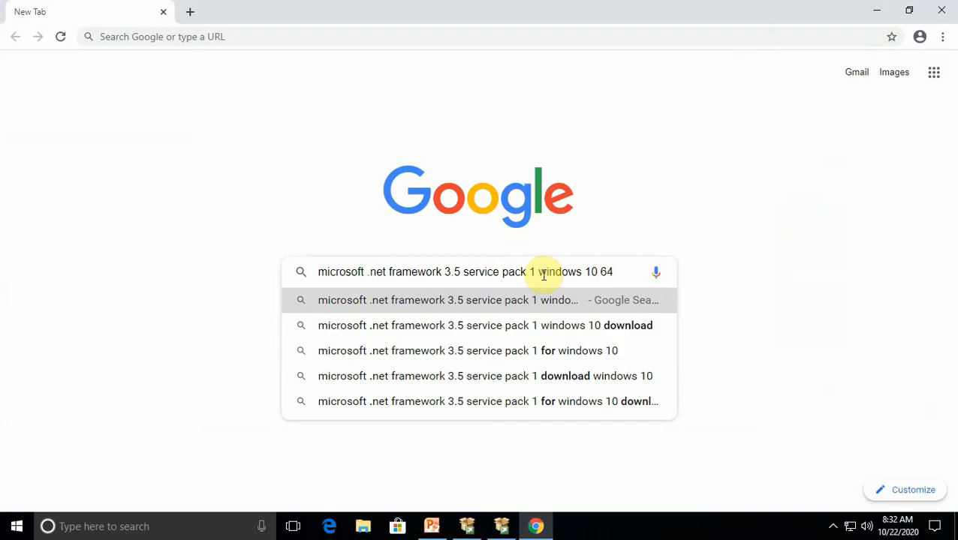
text(bit)
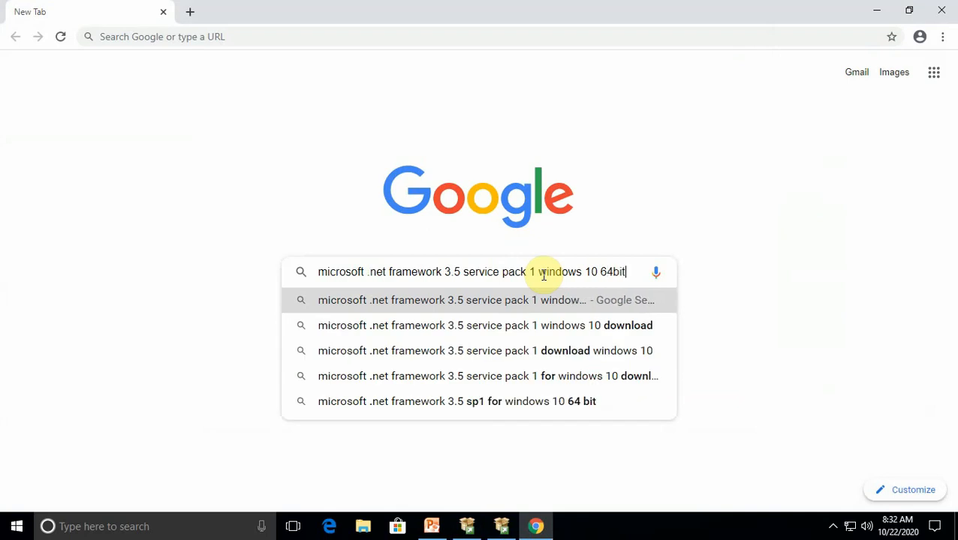
key(Return)
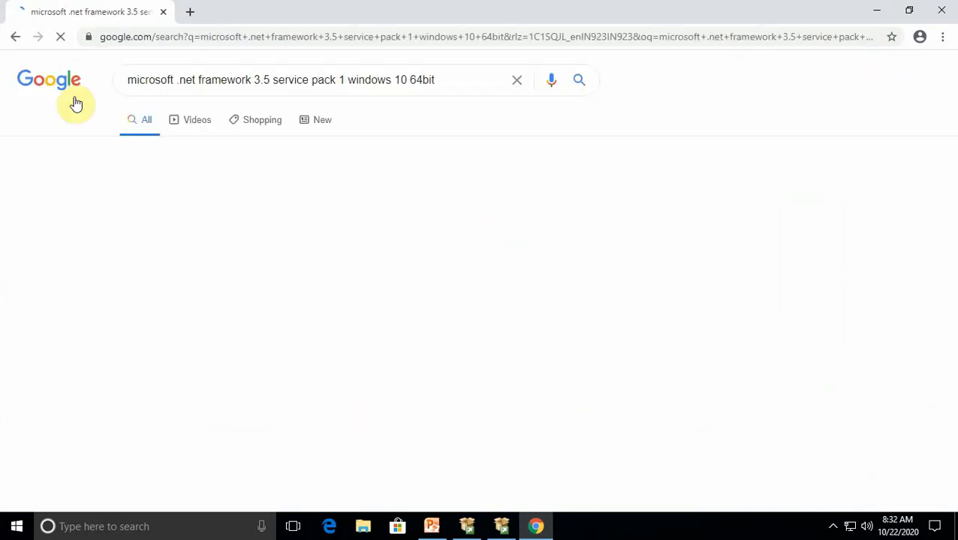
Open the first two Microsoft .NET Framework 3.5 Service Pack 1 download results in new tabs and display the Full Package page
click(300, 224)
right_click(300, 224)
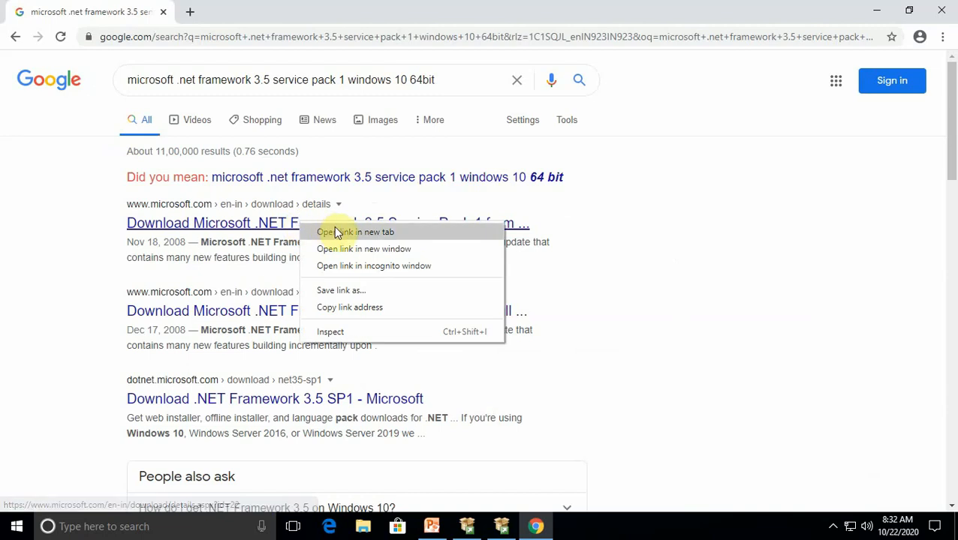
click(330, 232)
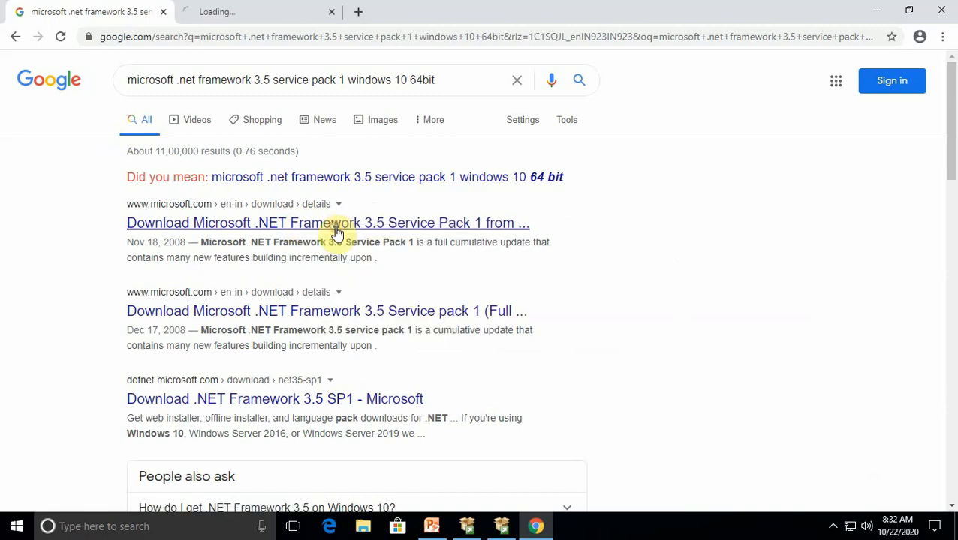
right_click(382, 314)
click(427, 324)
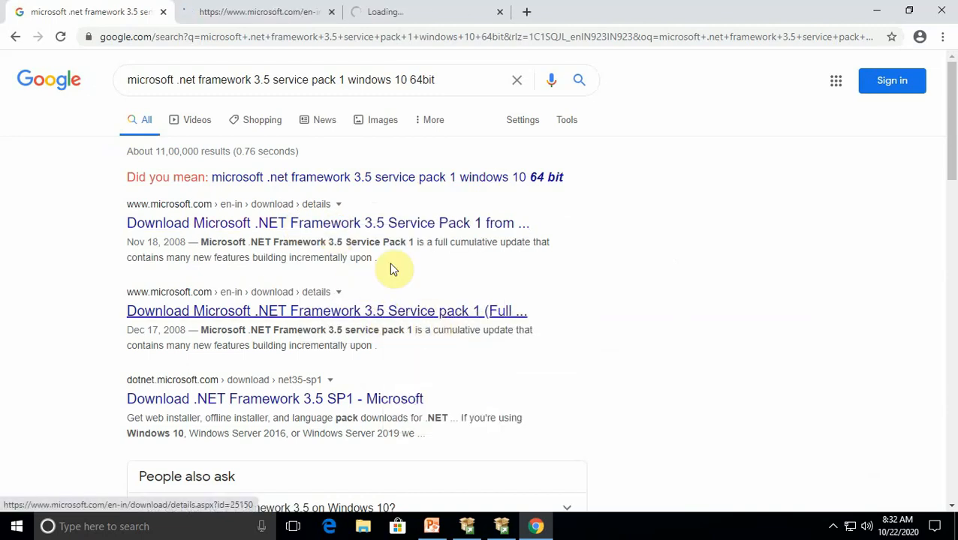
click(247, 14)
click(457, 10)
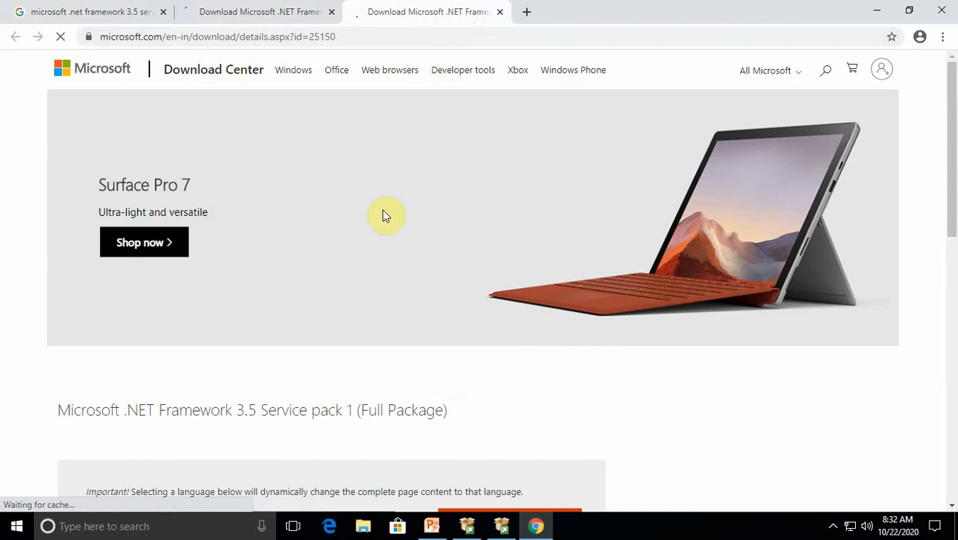
Download the Microsoft .NET Framework 3.5 Service pack 1 (Full Package) installer in English
scroll(300, 263, down, 2)
scroll(315, 309, down, 3)
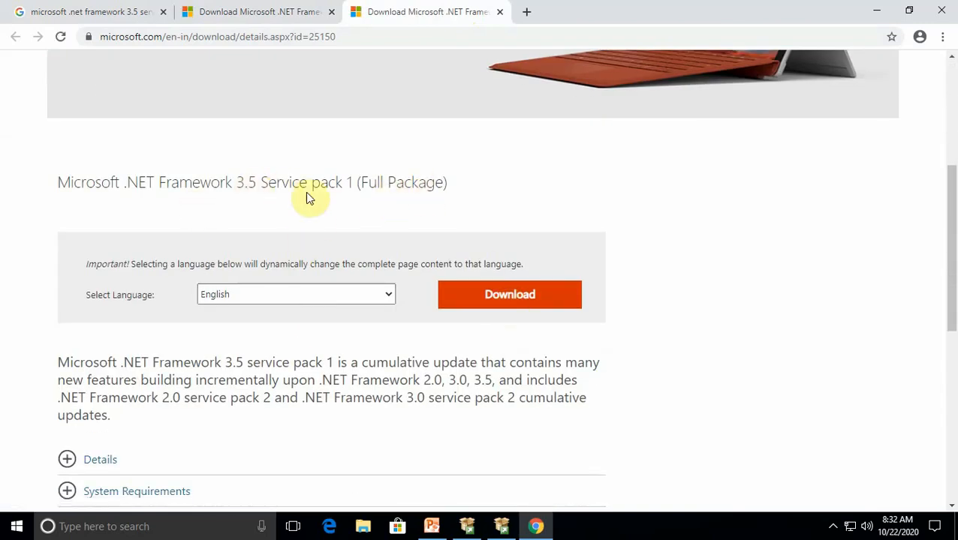
click(480, 298)
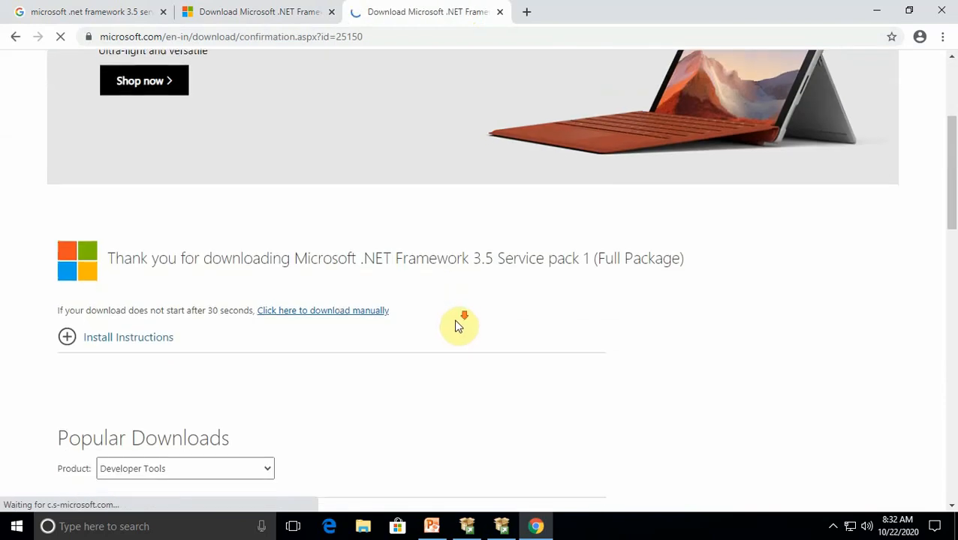
scroll(458, 327, down, 3)
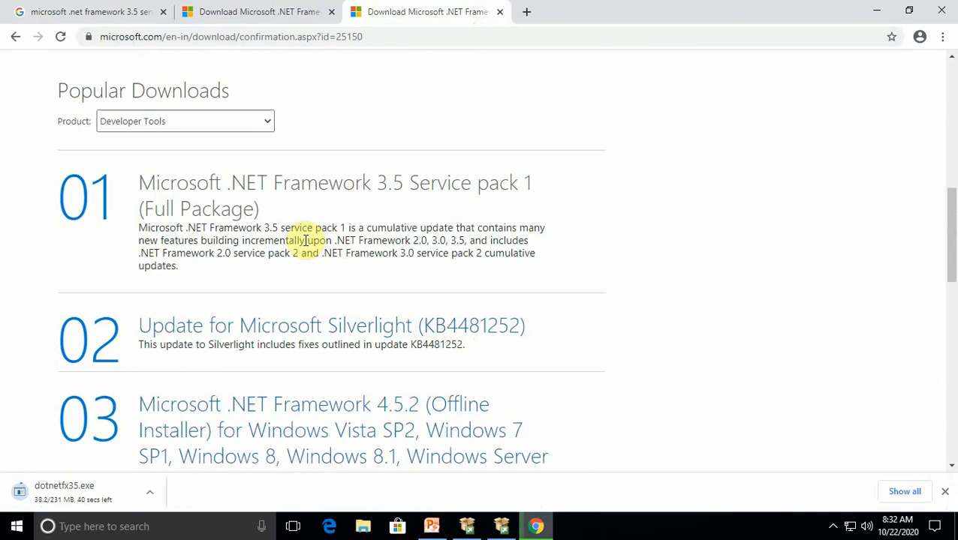
click(833, 527)
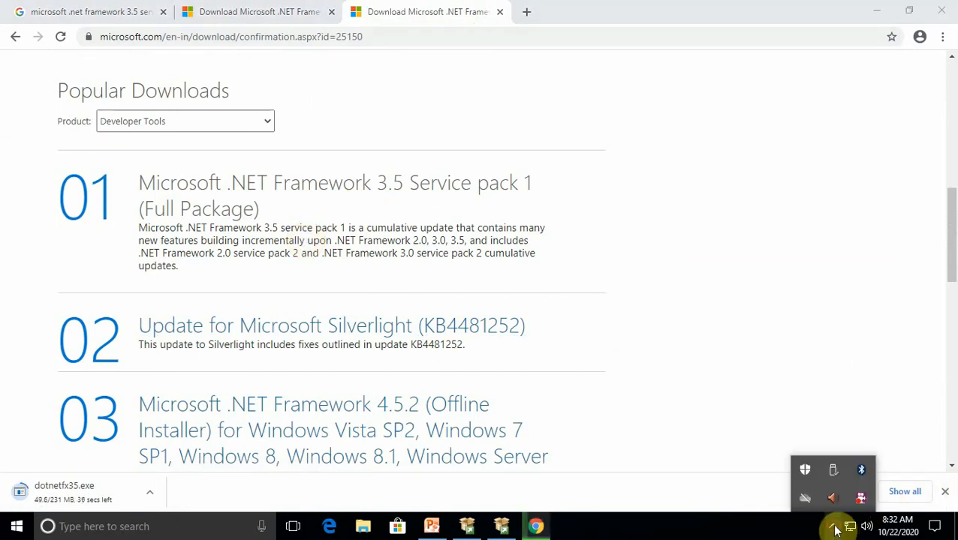
right_click(860, 497)
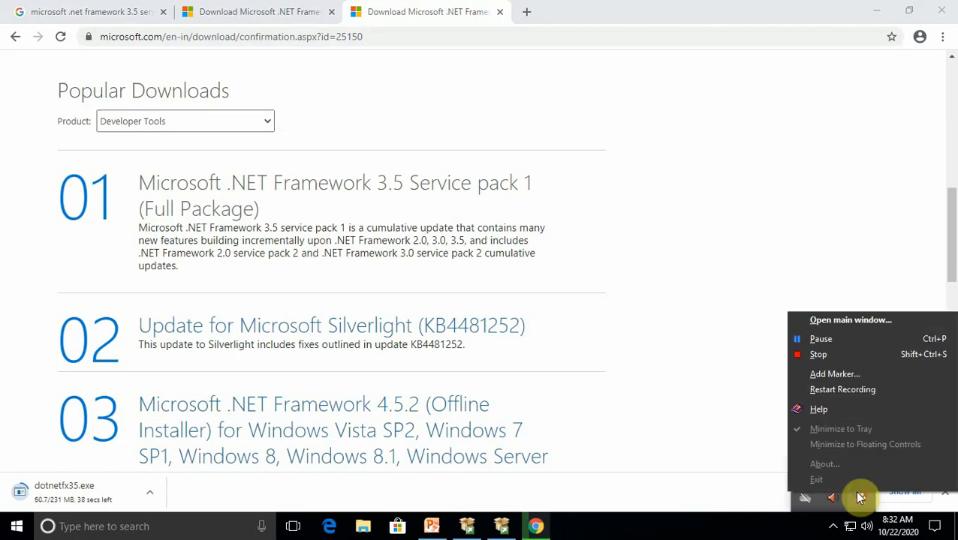
click(813, 344)
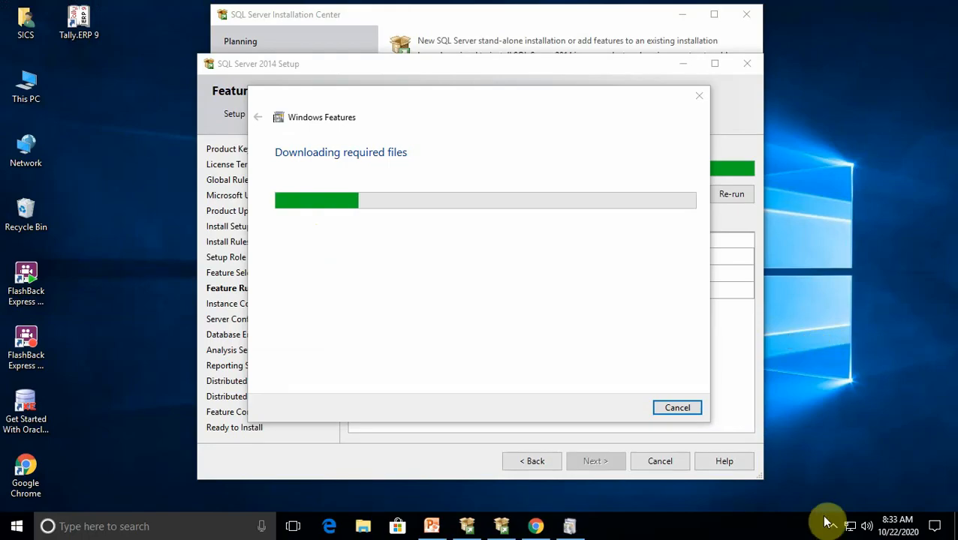
click(831, 527)
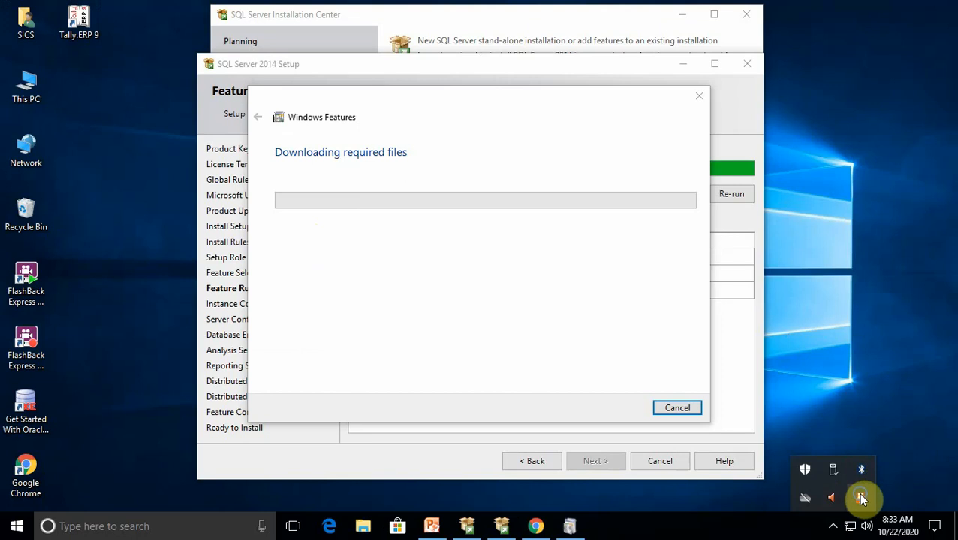
right_click(860, 497)
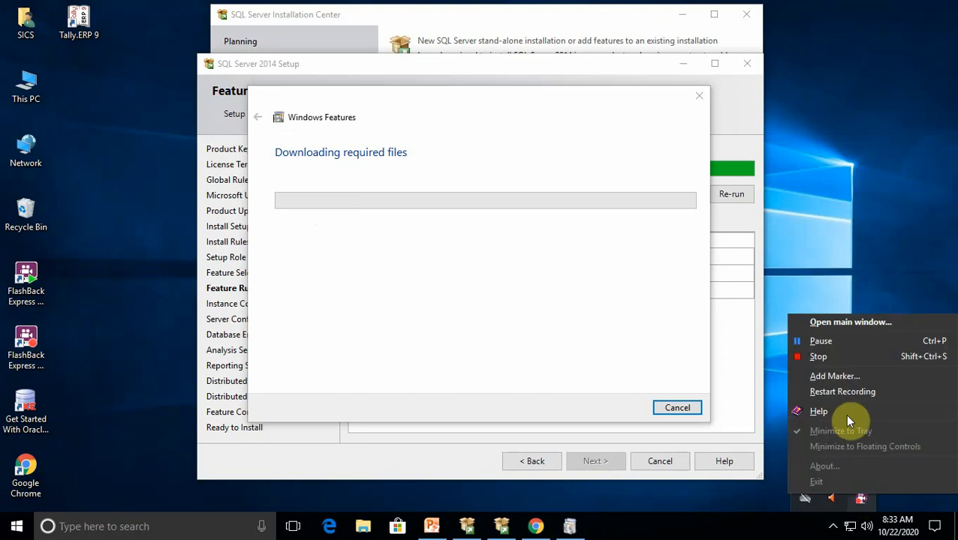
click(816, 341)
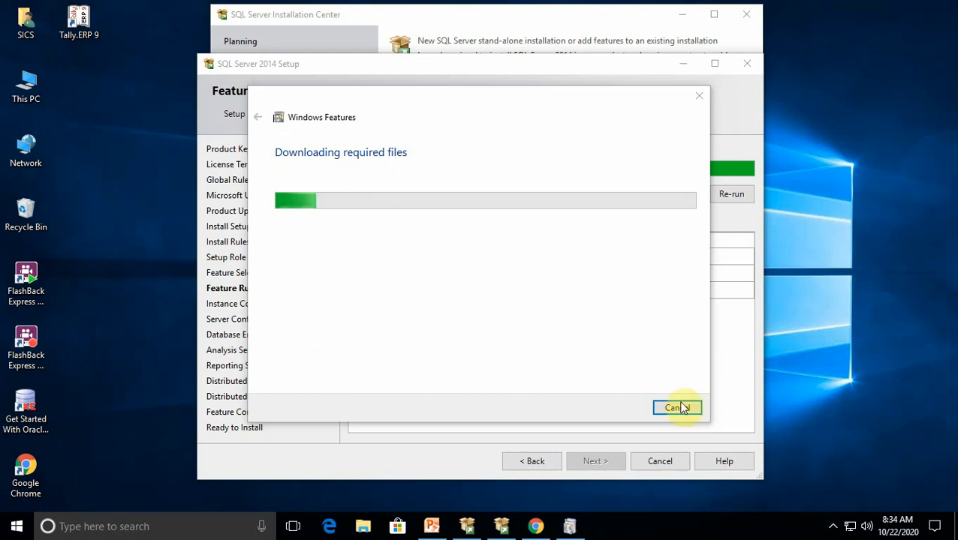
click(832, 526)
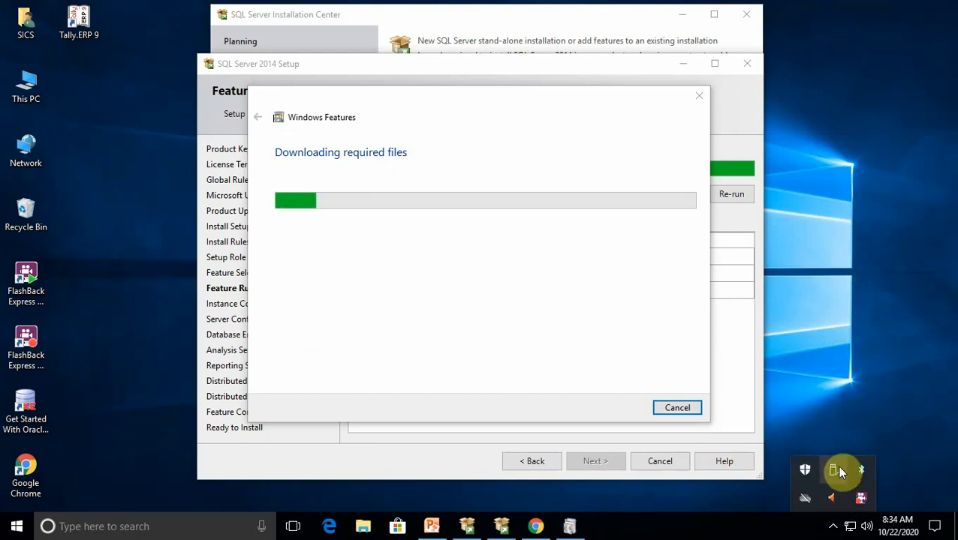
right_click(861, 498)
click(821, 332)
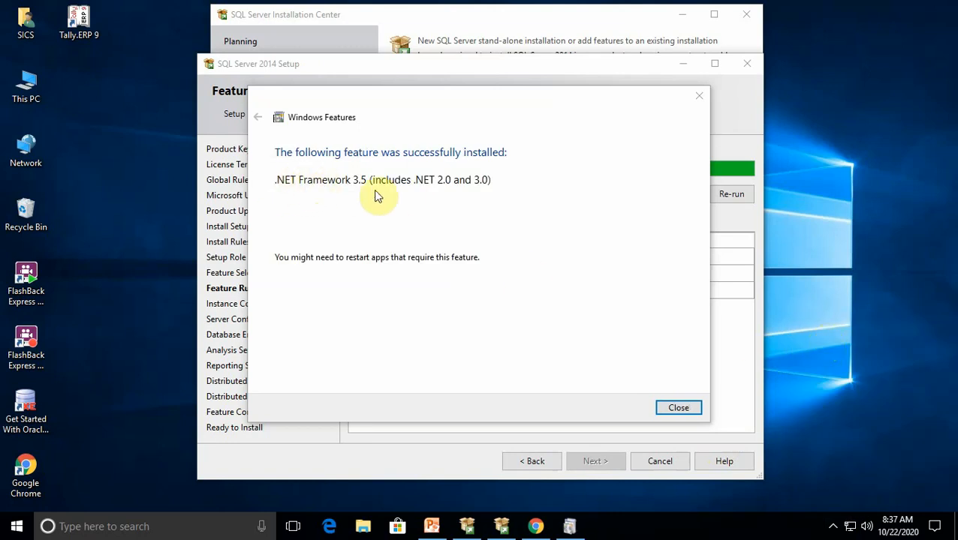
Close the Windows Features dialog and re-run the feature rules check in SQL Server 2014 Setup
click(678, 411)
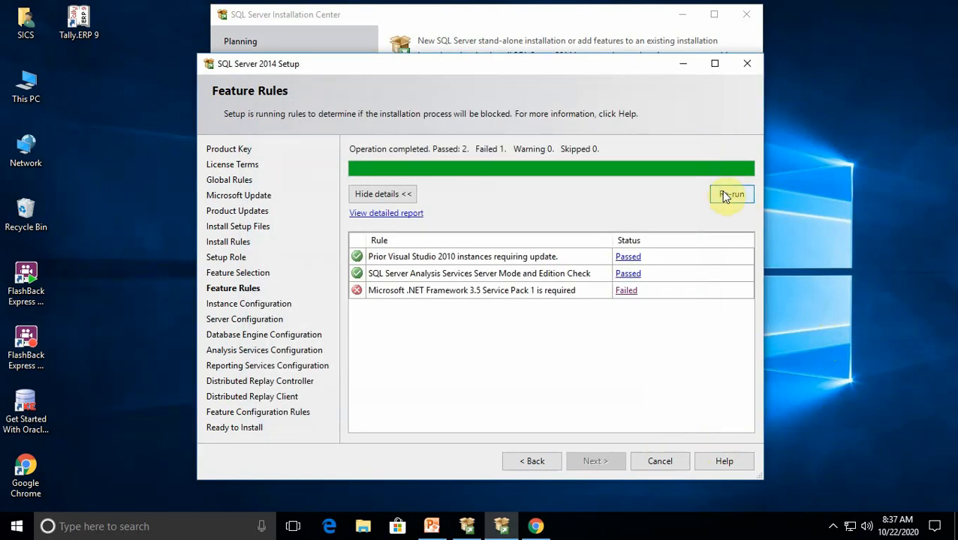
click(723, 196)
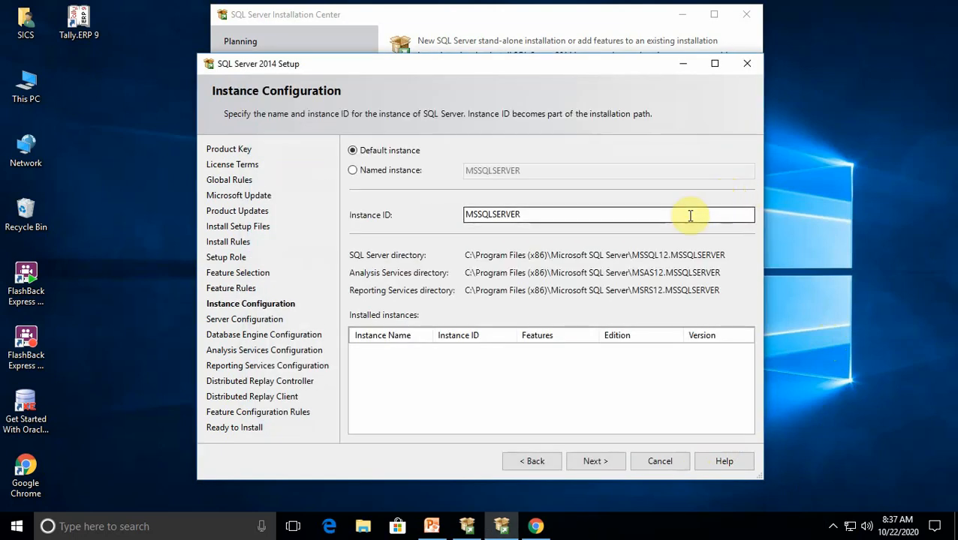
Choose the default instance in Instance Configuration and accept the default service accounts in Server Configuration
click(380, 172)
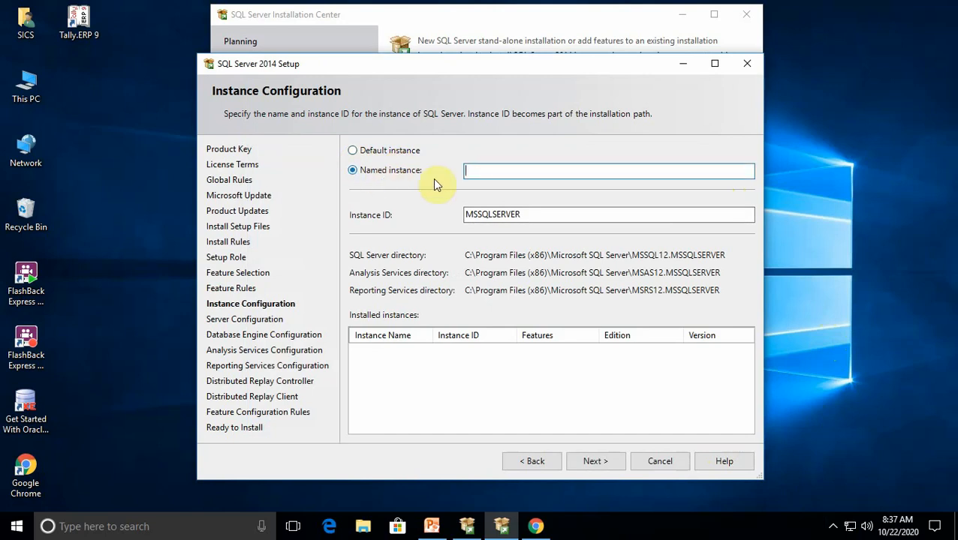
click(384, 152)
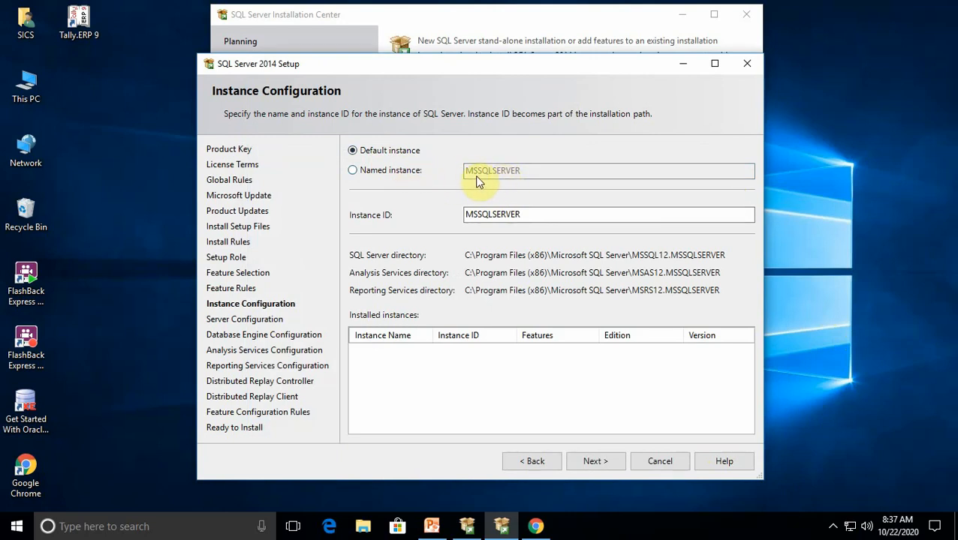
click(603, 460)
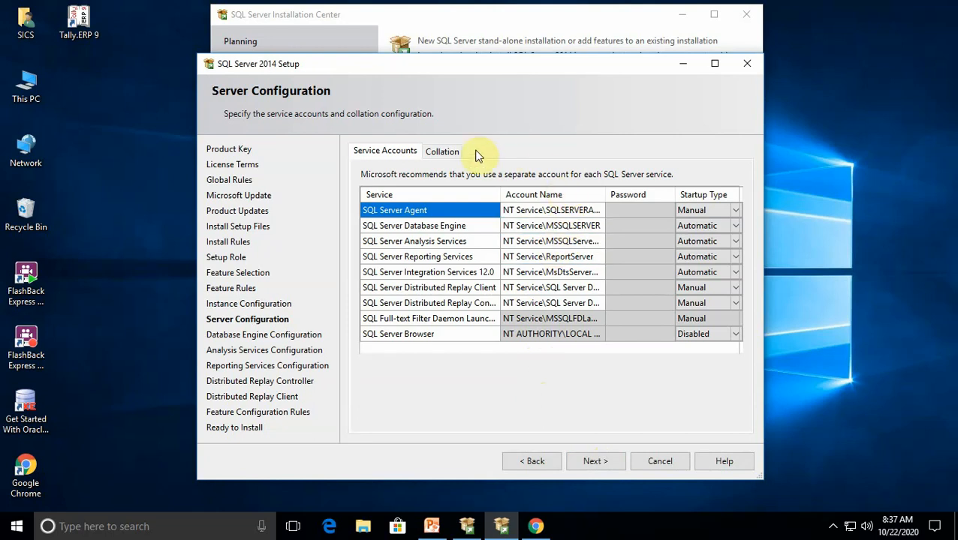
click(614, 460)
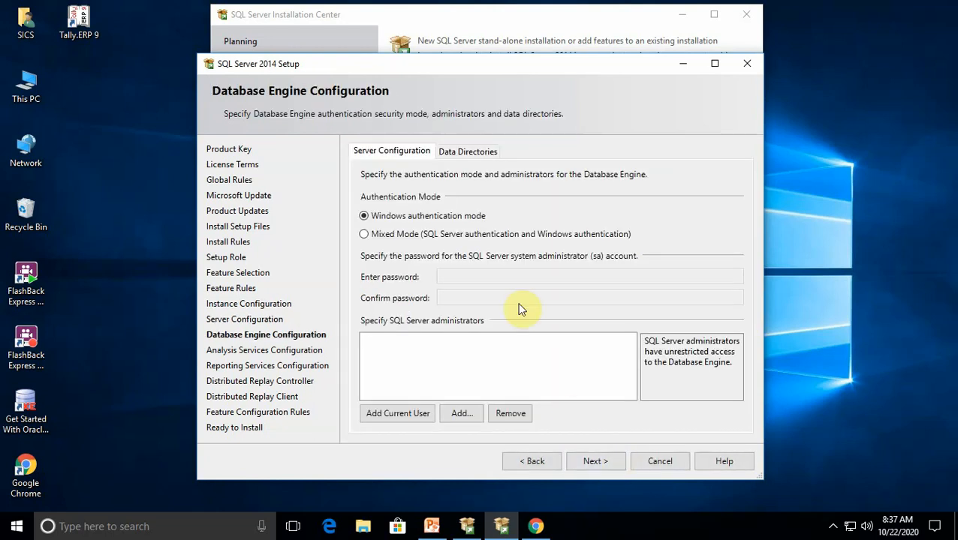
Configure the Database Engine with Mixed Mode authentication, the sa account password and the current user as administrator, and continue to Analysis Services Configuration
click(364, 235)
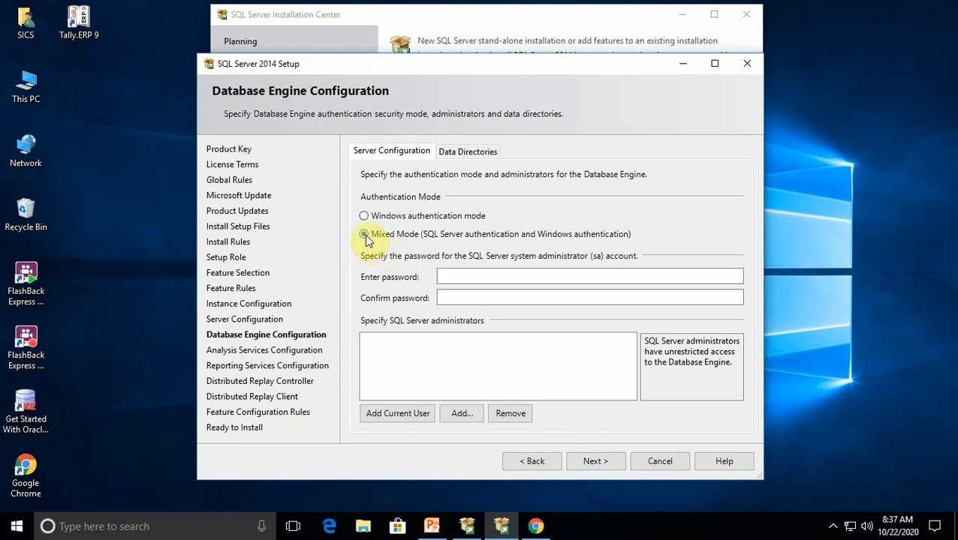
click(449, 275)
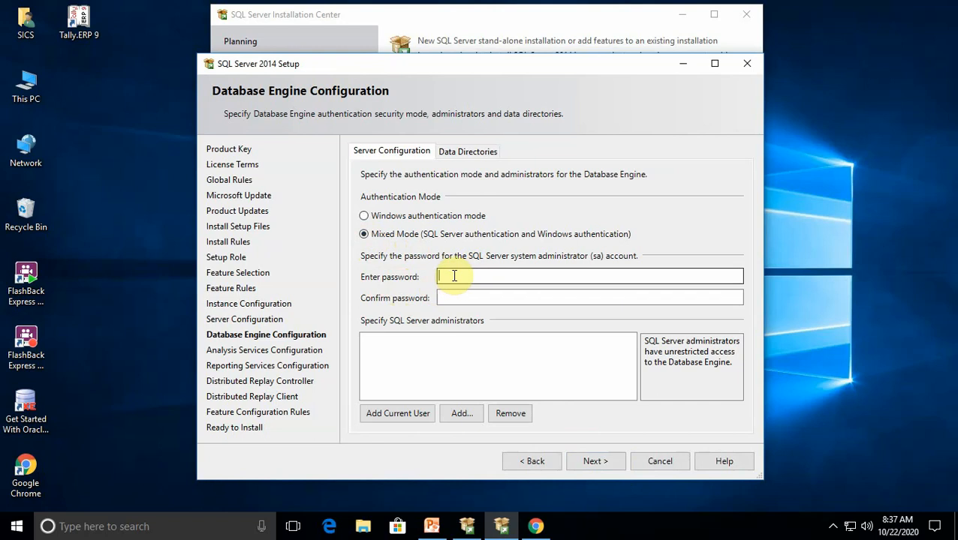
text(*)
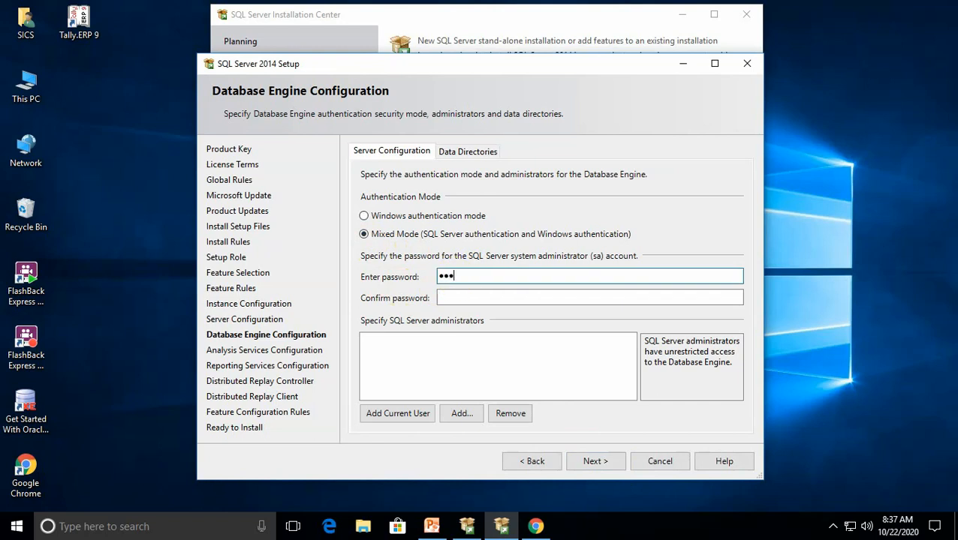
click(462, 297)
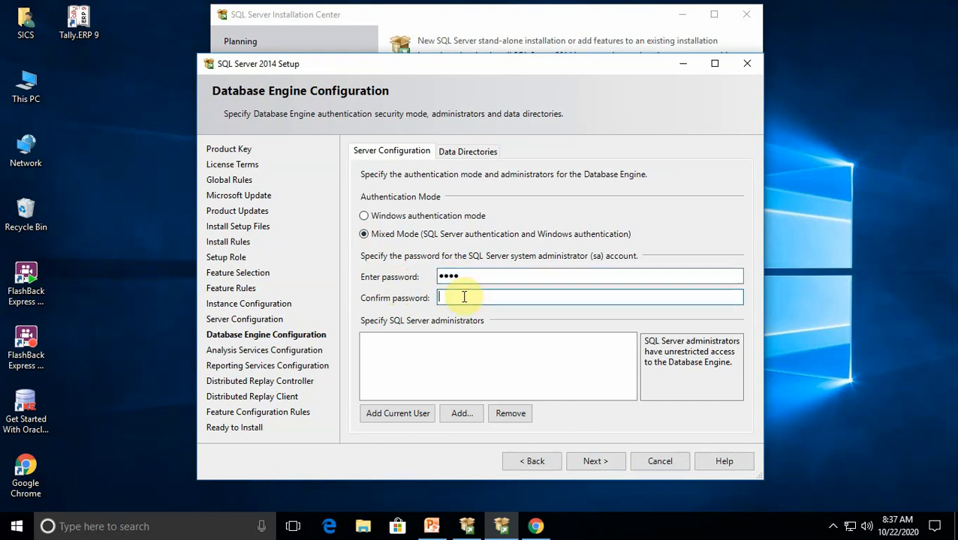
text(*)
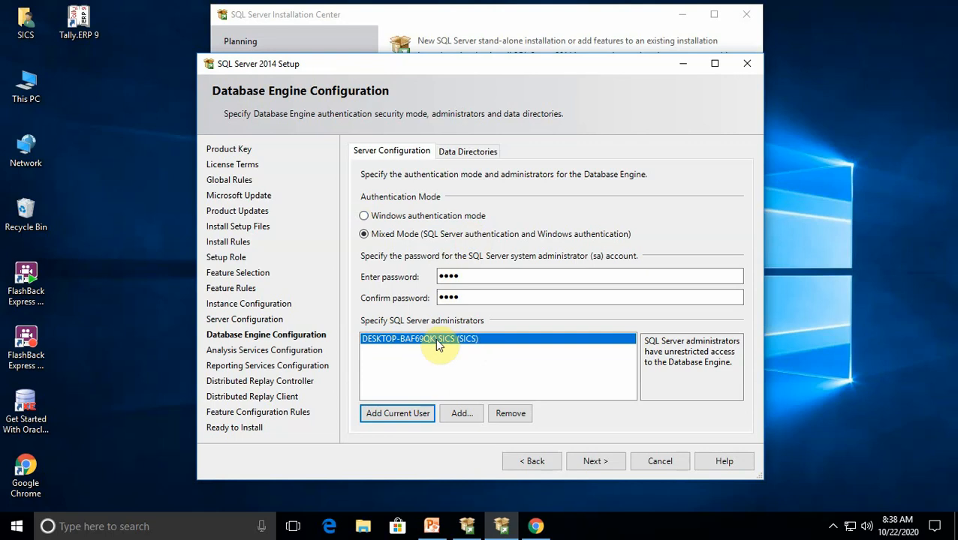
click(595, 462)
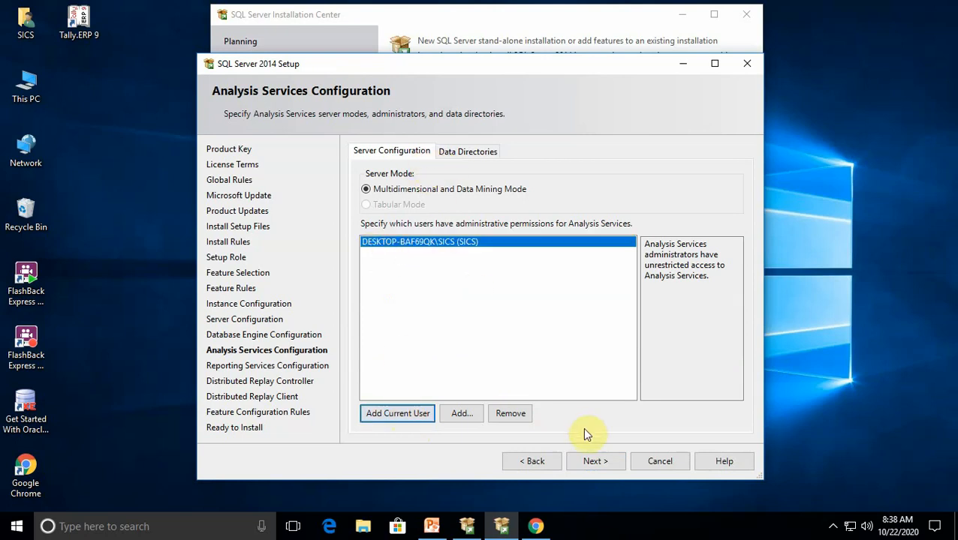
Keep the Install and configure mode for Reporting Services and grant the current user Distributed Replay Controller permissions
click(607, 461)
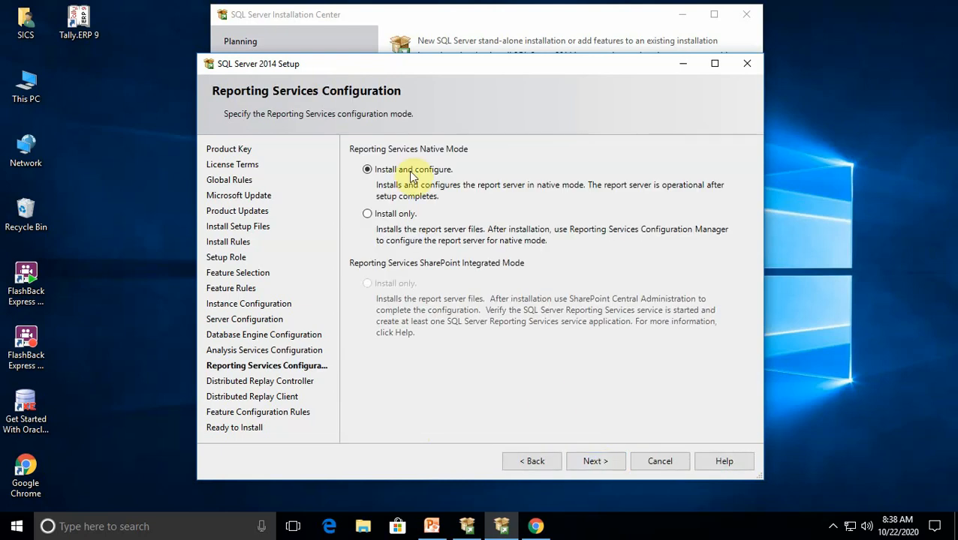
click(608, 460)
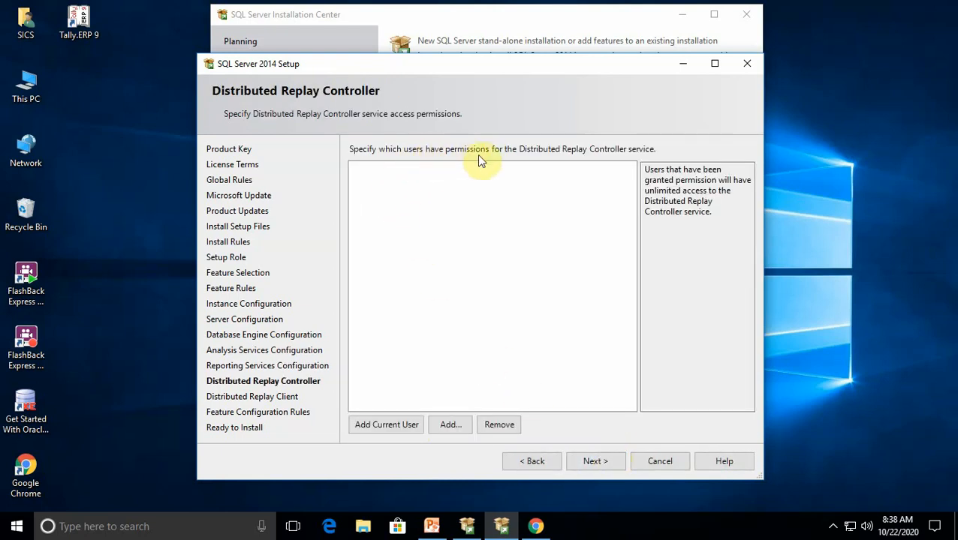
click(397, 425)
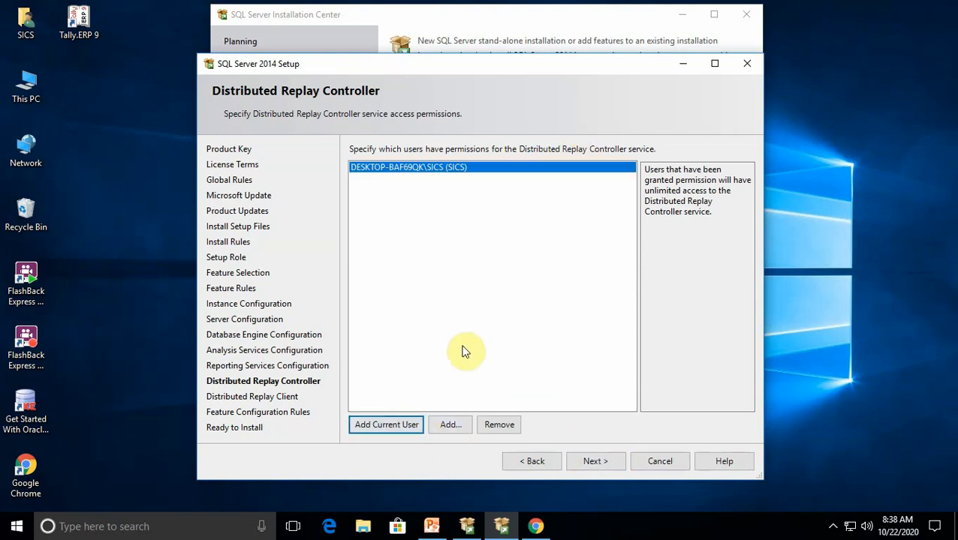
Accept the default Distributed Replay Client directories and start the SQL Server 2014 installation
click(598, 463)
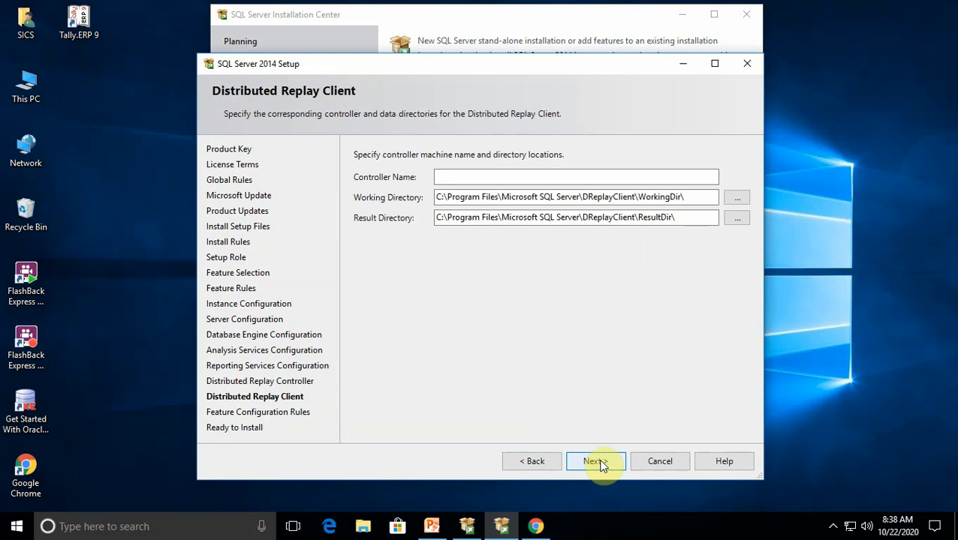
click(604, 462)
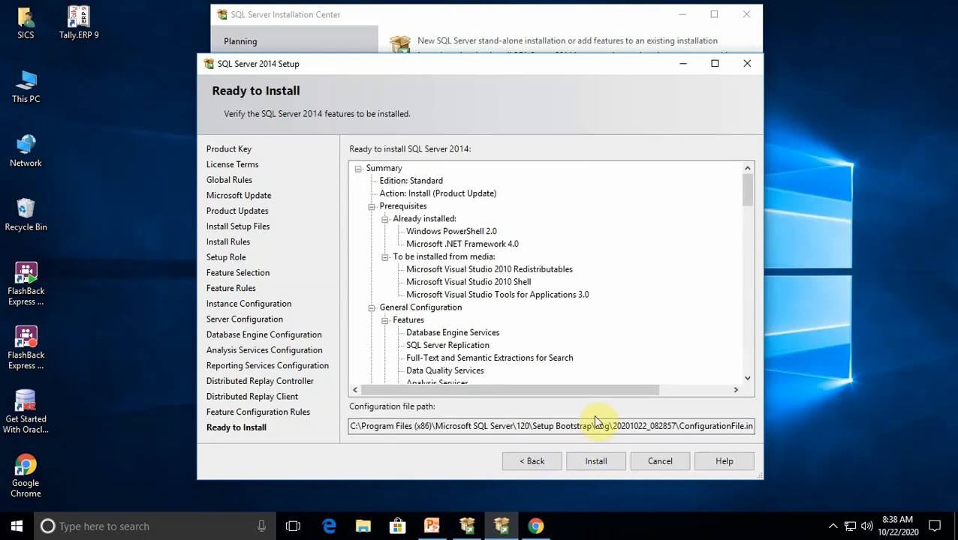
click(599, 461)
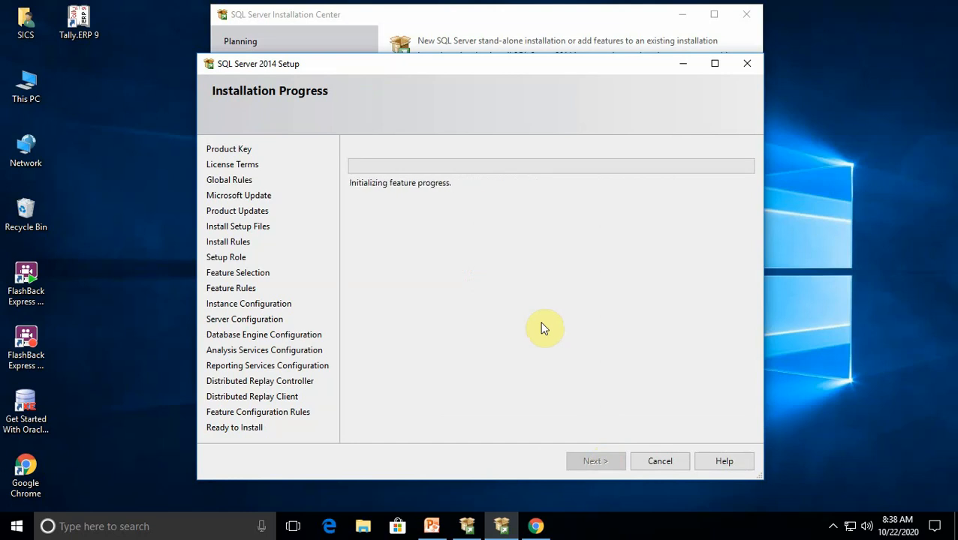
click(832, 525)
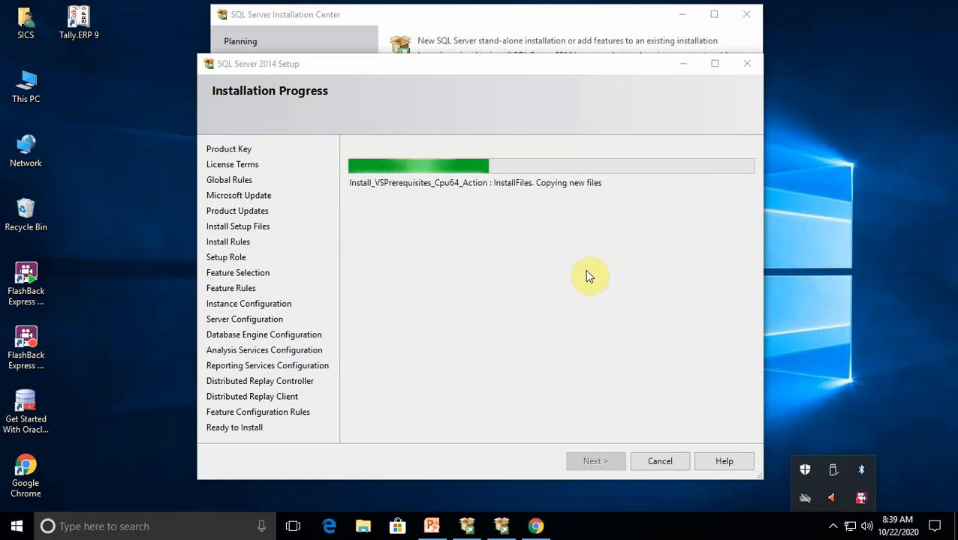
right_click(861, 495)
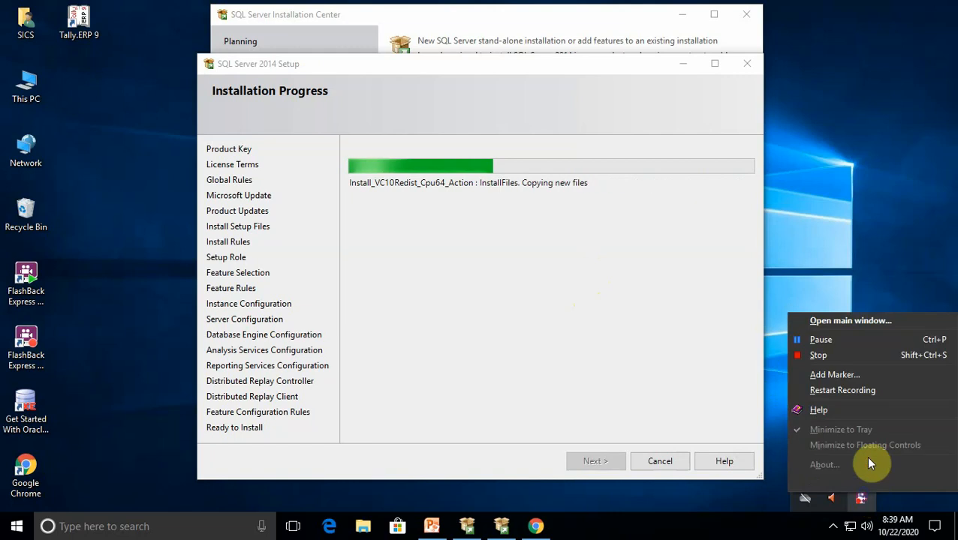
click(821, 340)
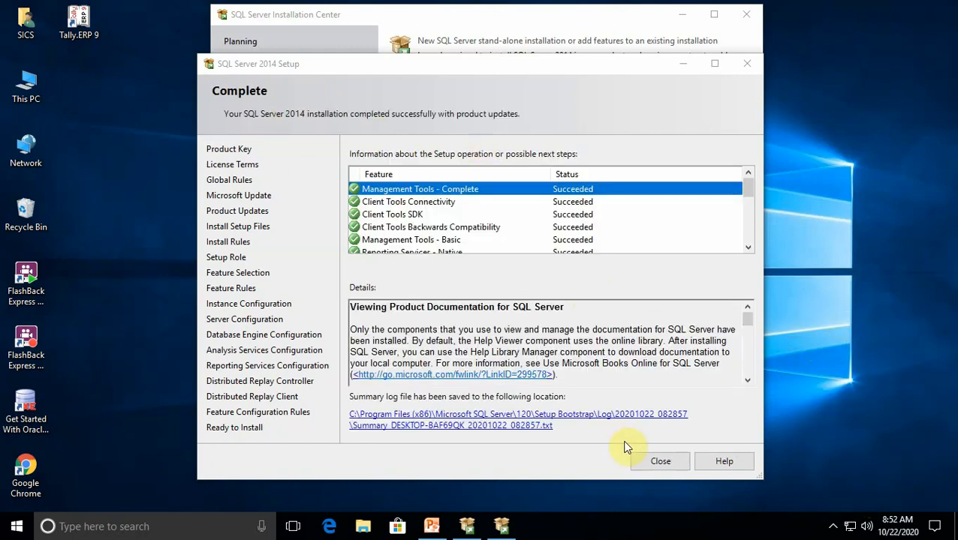
Close the completed SQL Server 2014 Setup and the SQL Server Installation Center
click(655, 459)
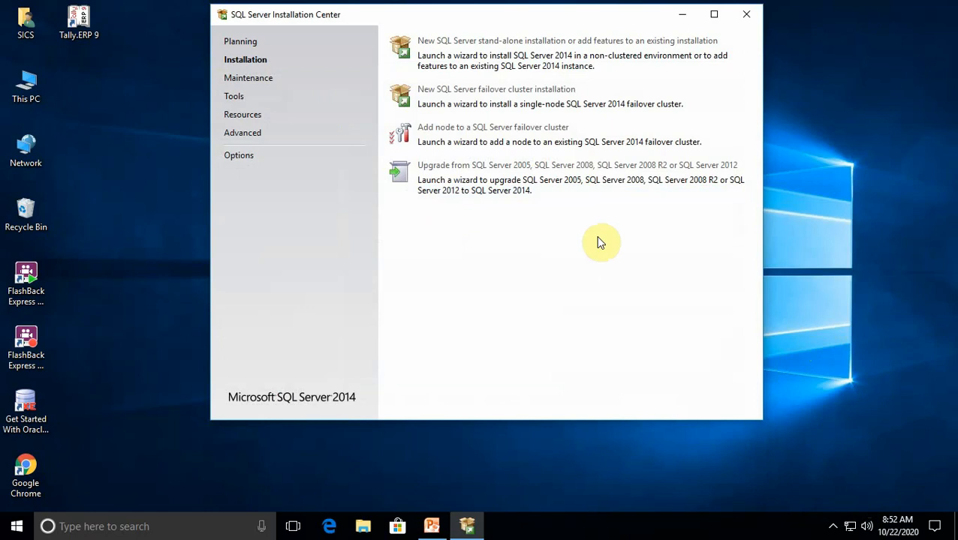
click(746, 15)
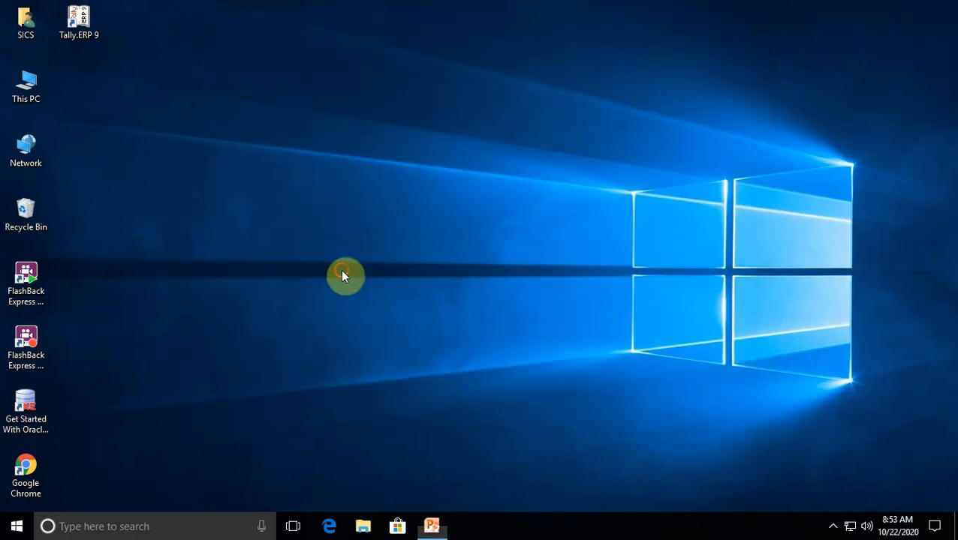
click(16, 528)
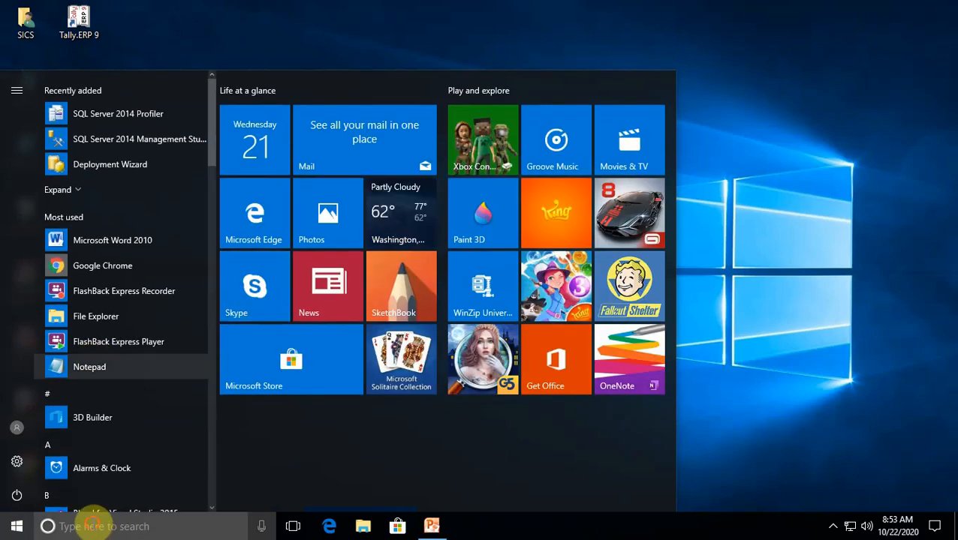
click(91, 523)
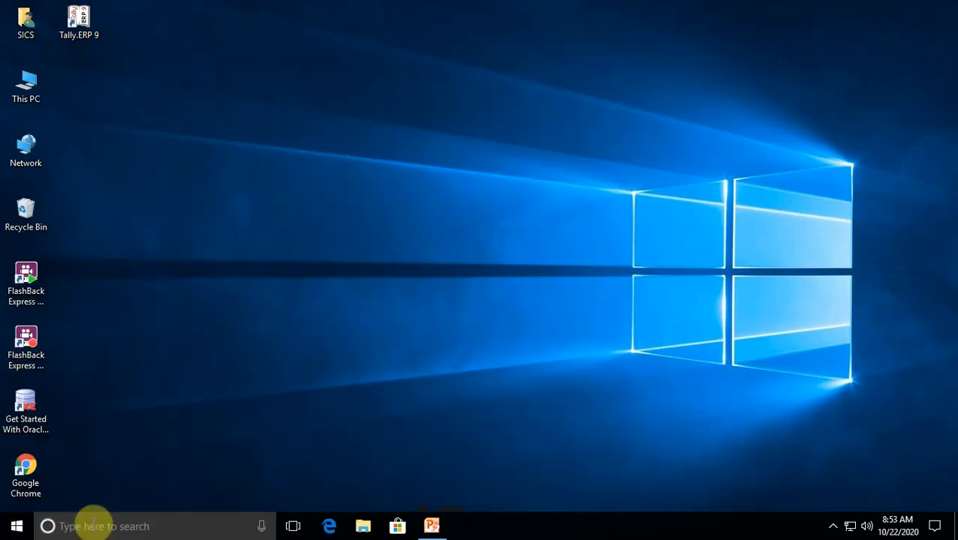
click(16, 528)
click(18, 529)
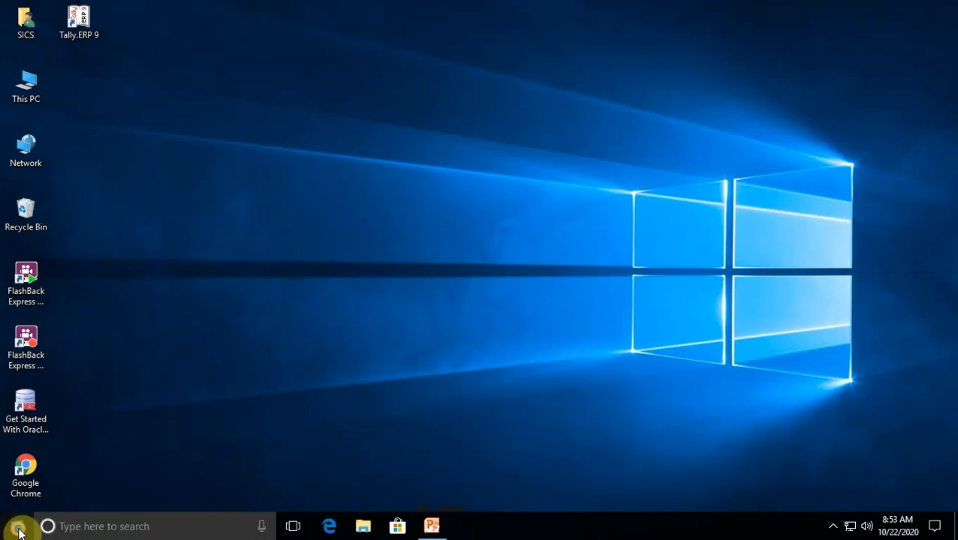
click(18, 529)
click(18, 530)
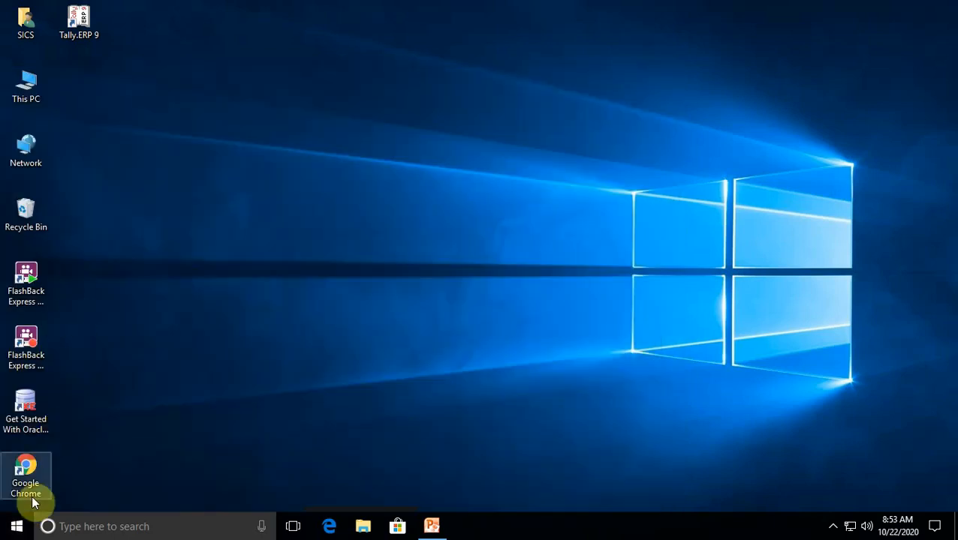
click(19, 529)
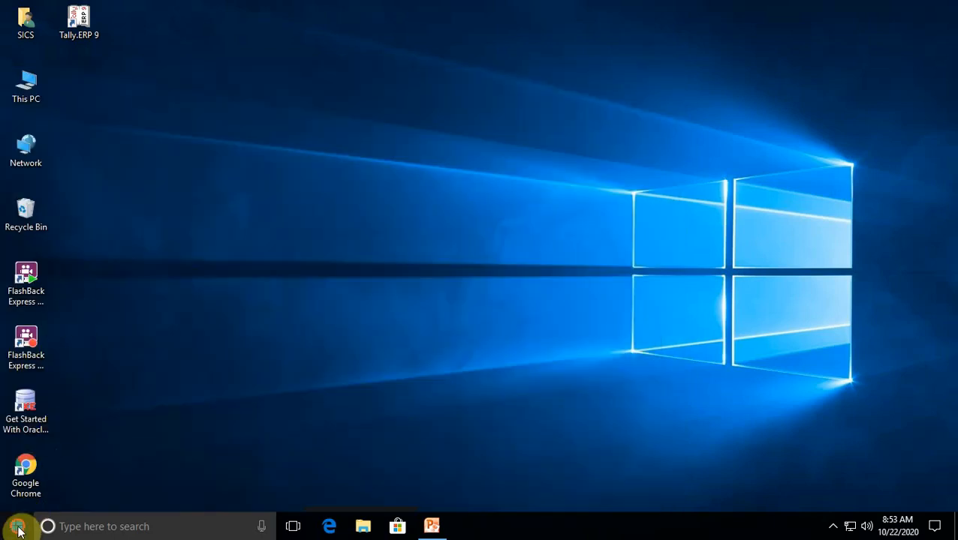
click(18, 532)
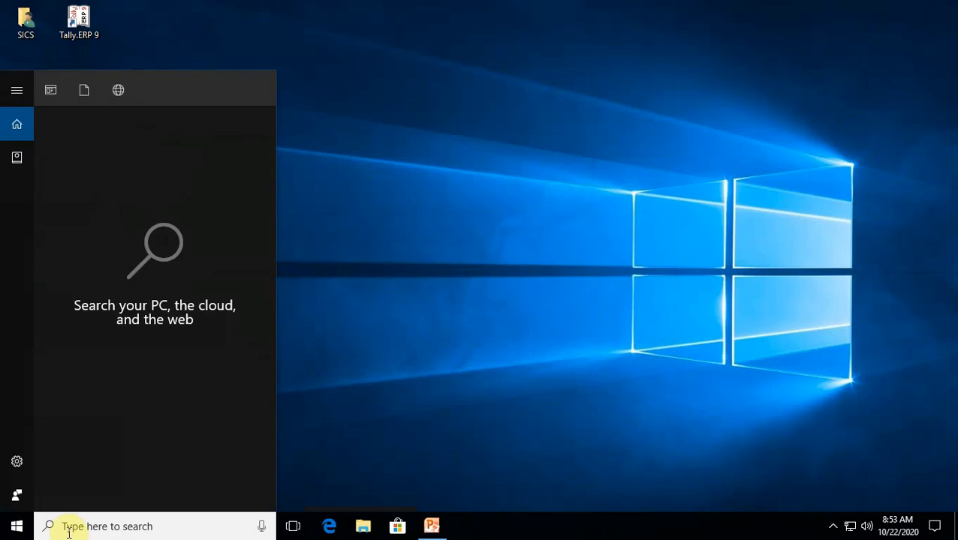
text(s)
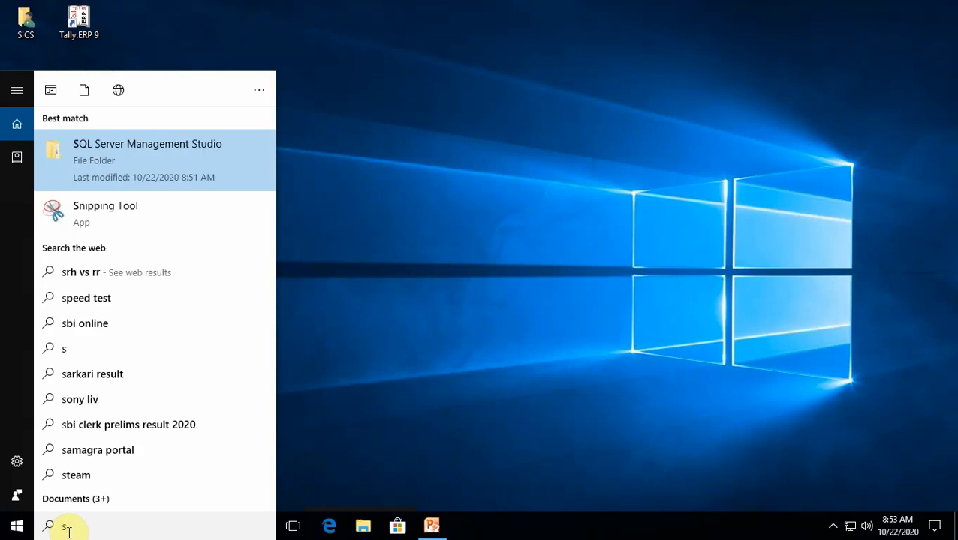
click(100, 152)
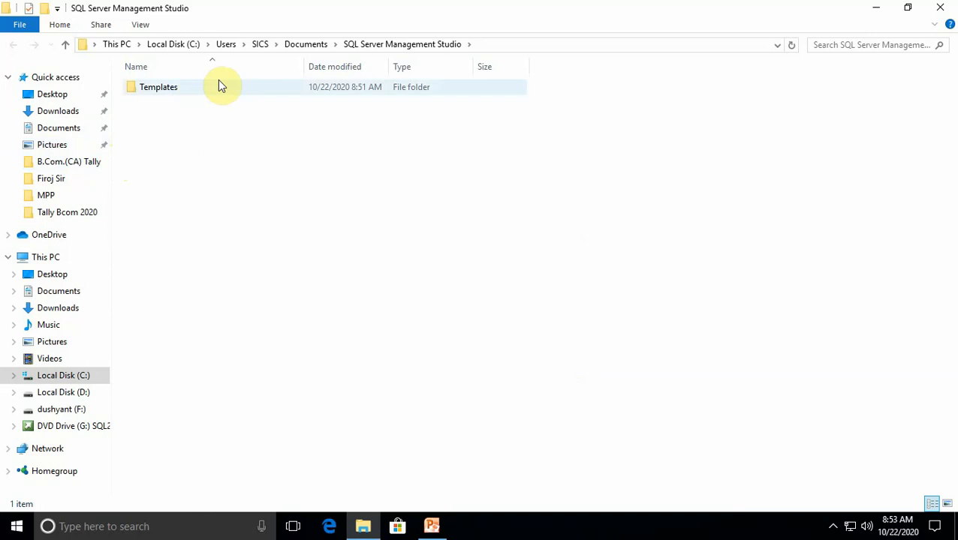
click(939, 8)
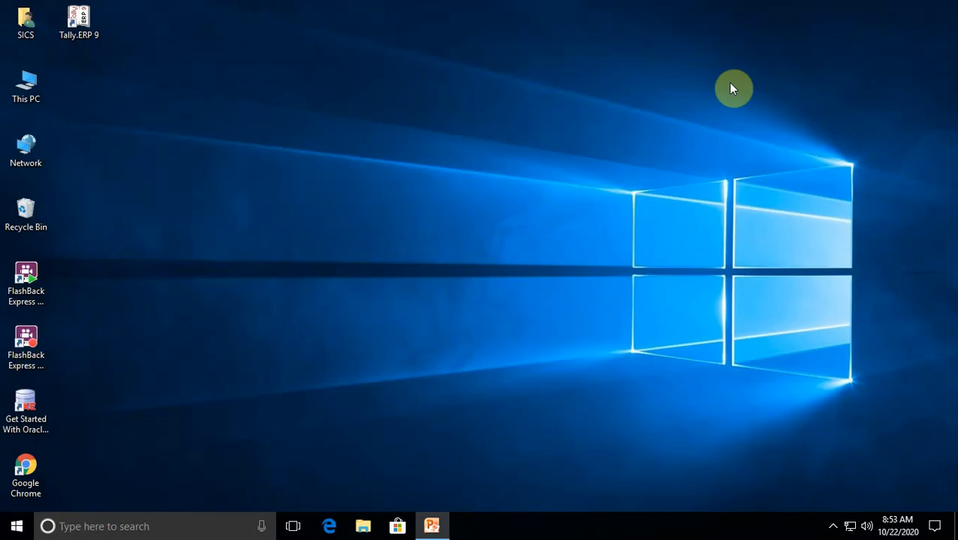
Launch SQL Server 2014 Management Studio from the recently added programs
click(15, 526)
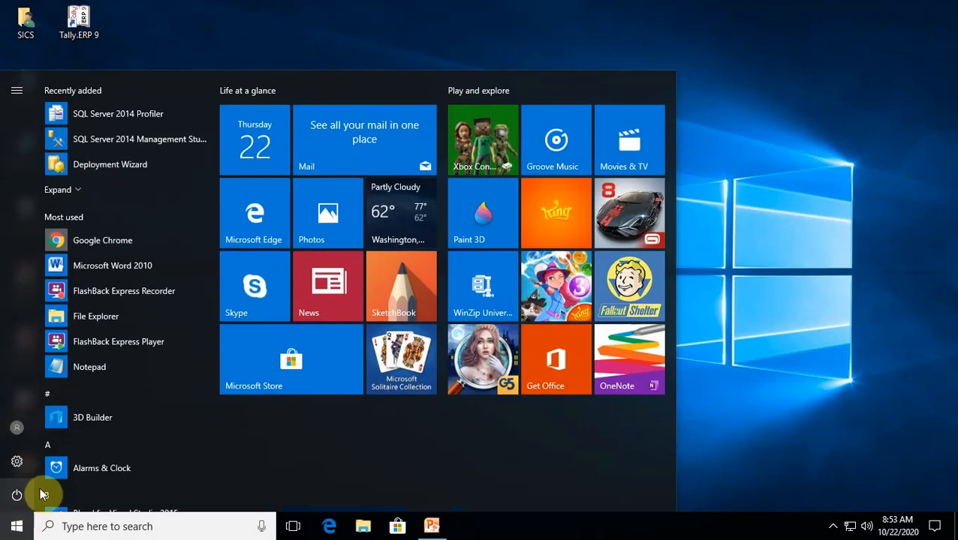
click(108, 140)
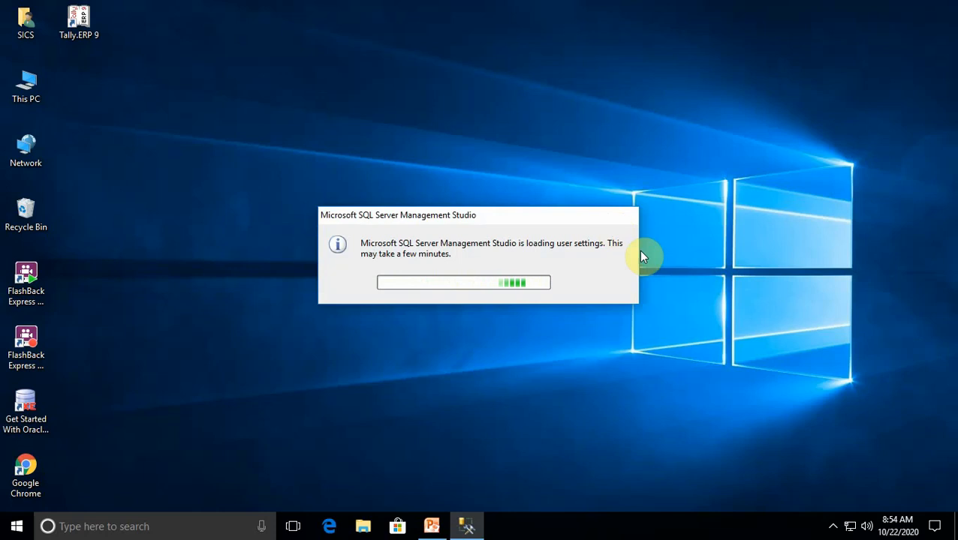
click(832, 526)
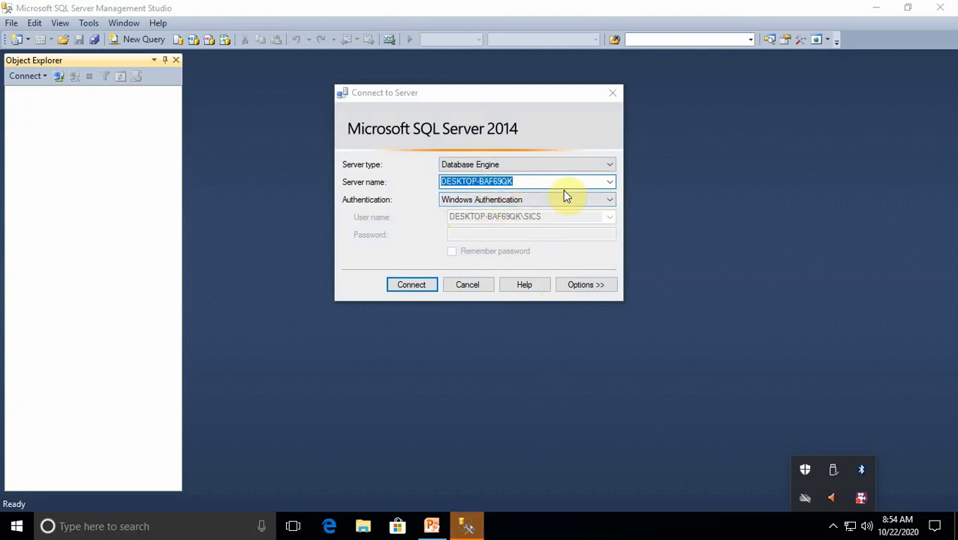
click(611, 199)
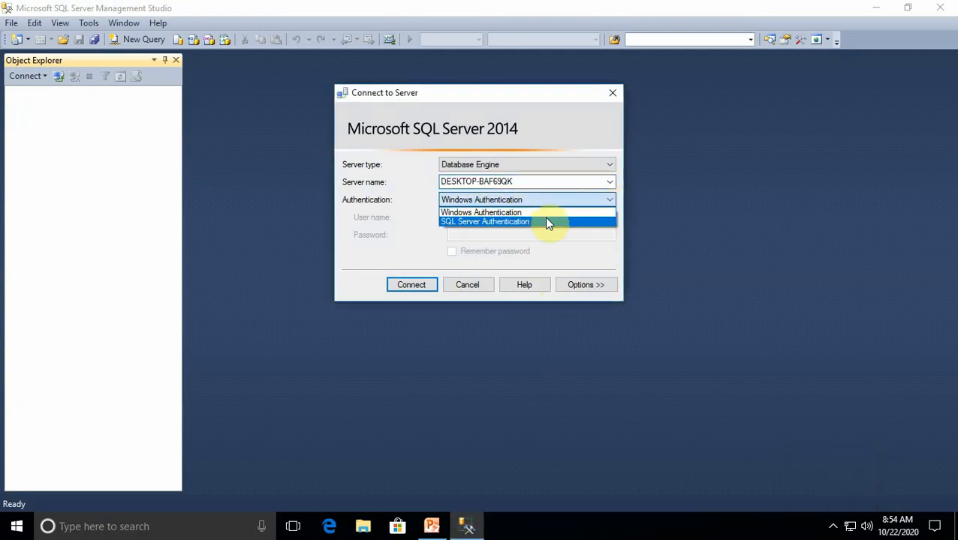
click(544, 219)
click(503, 218)
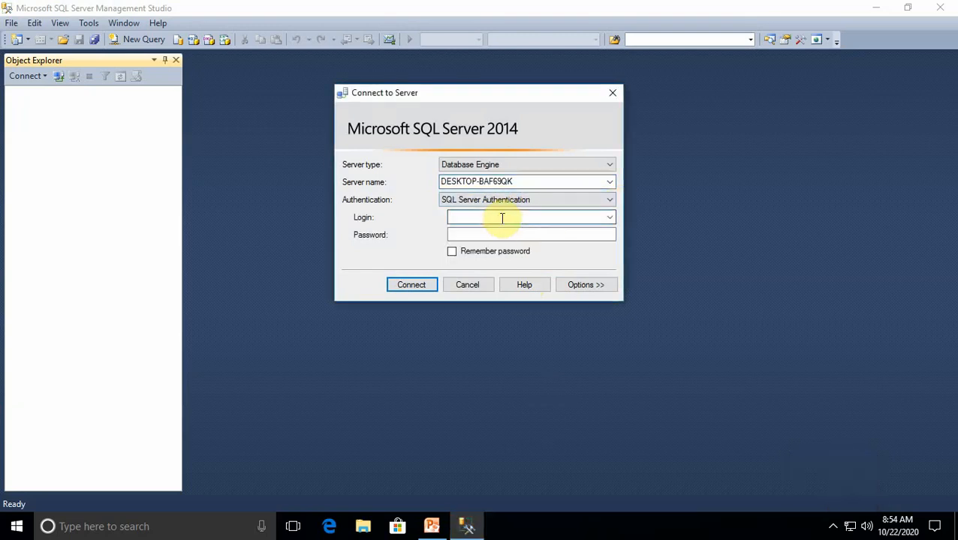
text(sics)
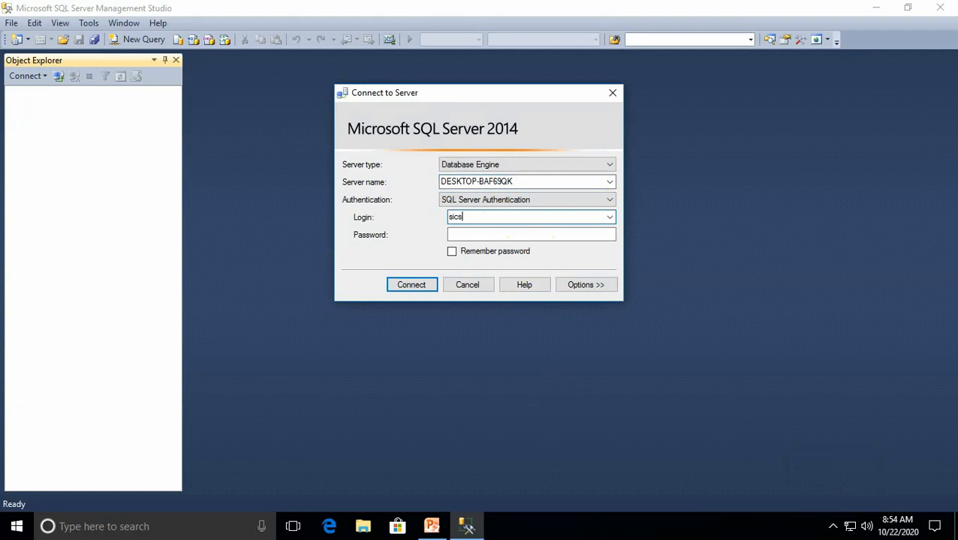
drag(468, 217, 411, 217)
key(BackSpace)
click(609, 217)
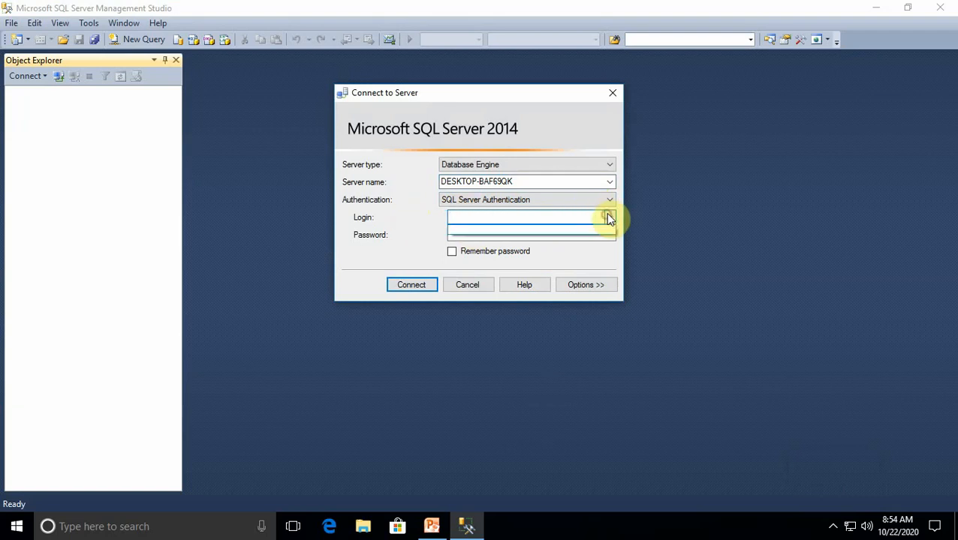
Browse the local servers and choose the Database Engine server DESKTOP-BAF69QK as the server to connect to
click(547, 180)
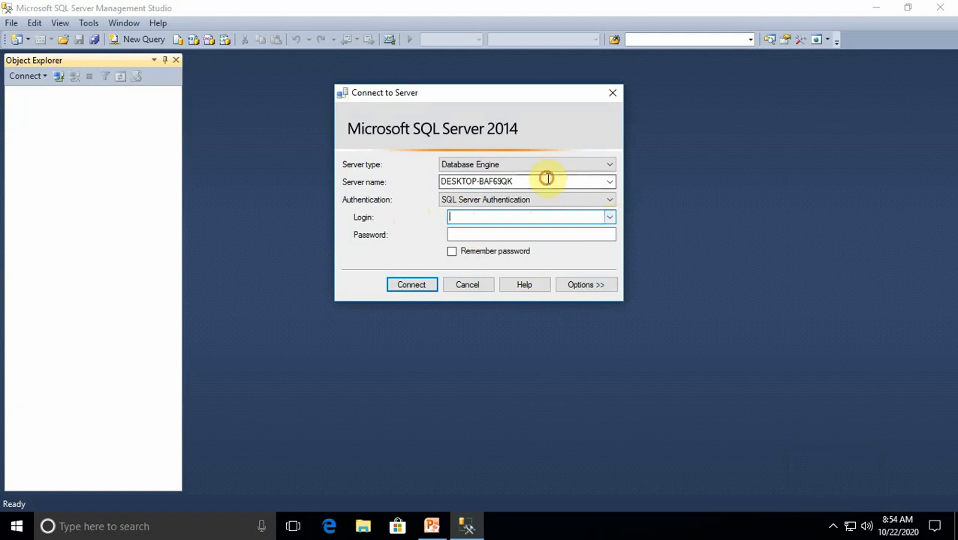
click(610, 183)
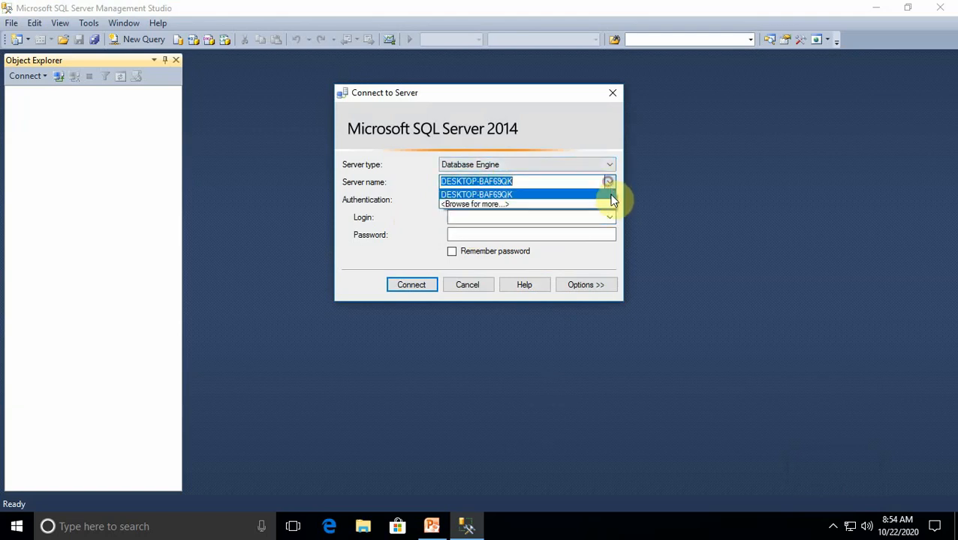
click(484, 203)
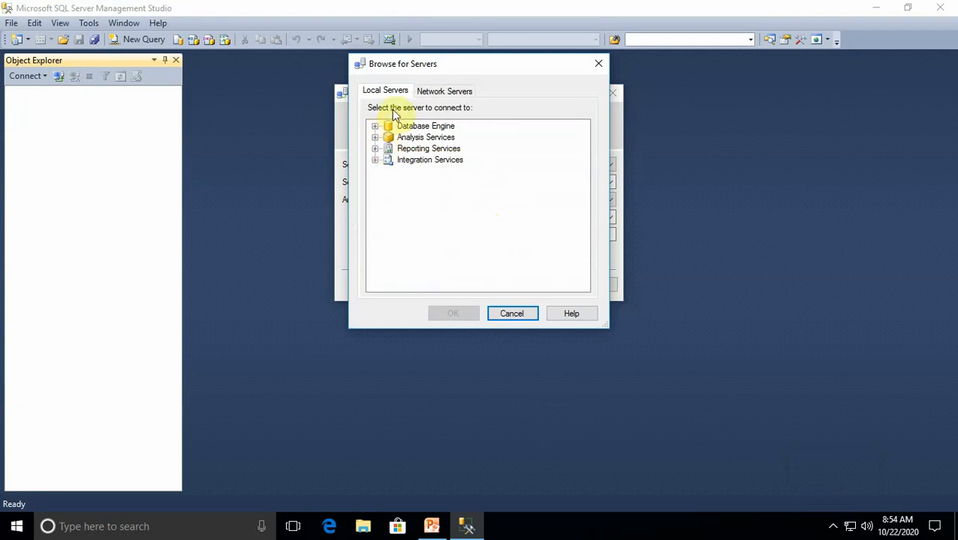
click(375, 128)
click(445, 137)
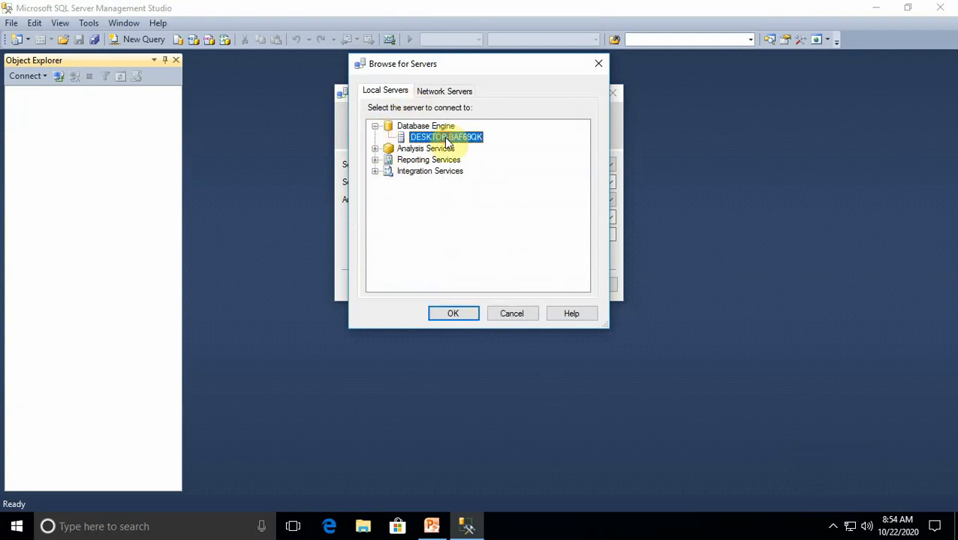
click(464, 313)
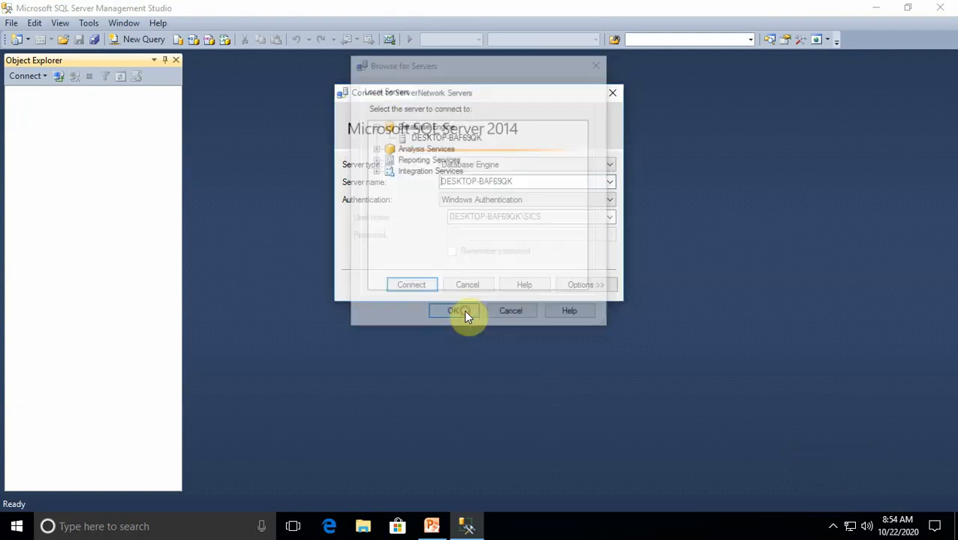
Switch the connection to SQL Server Authentication, enter the login password and dismiss the Customer Experience Improvement Program notification
click(608, 203)
click(520, 222)
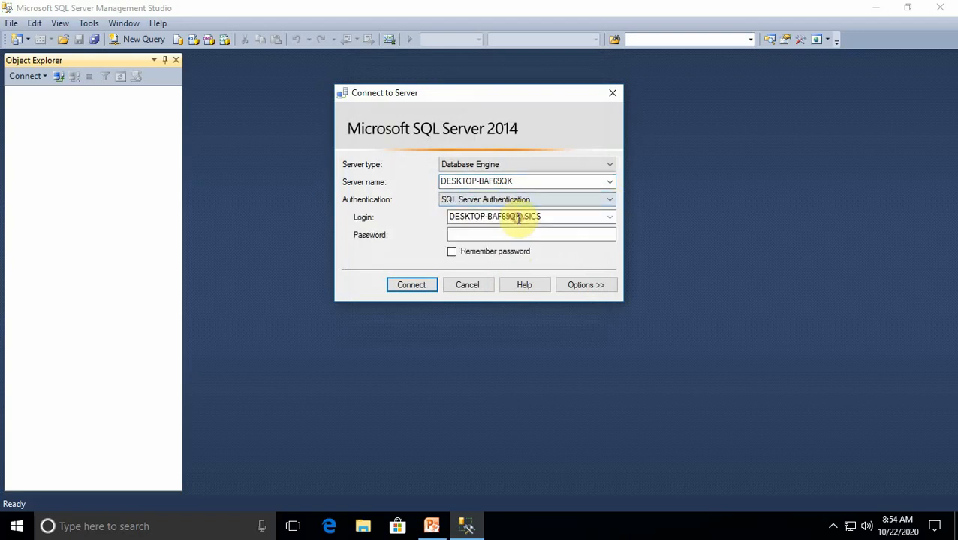
click(508, 231)
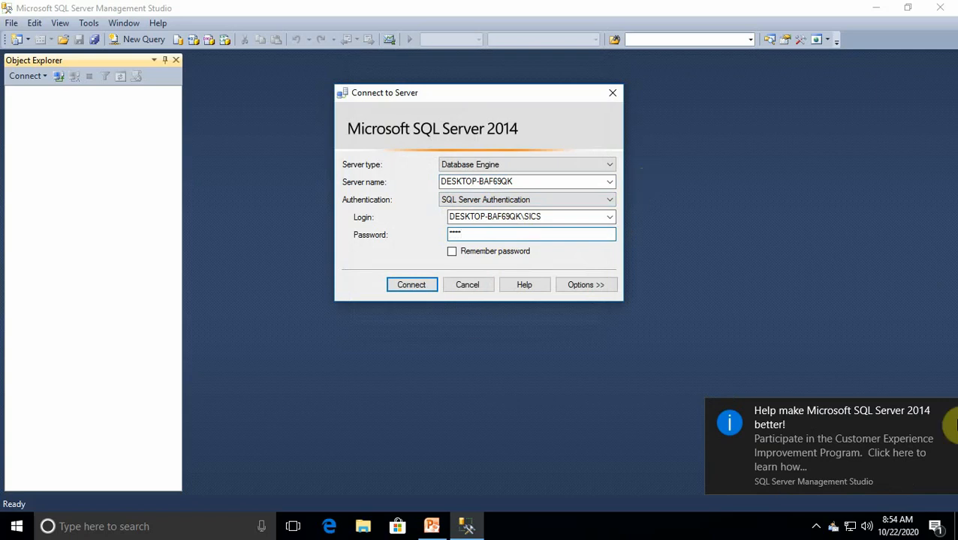
click(946, 412)
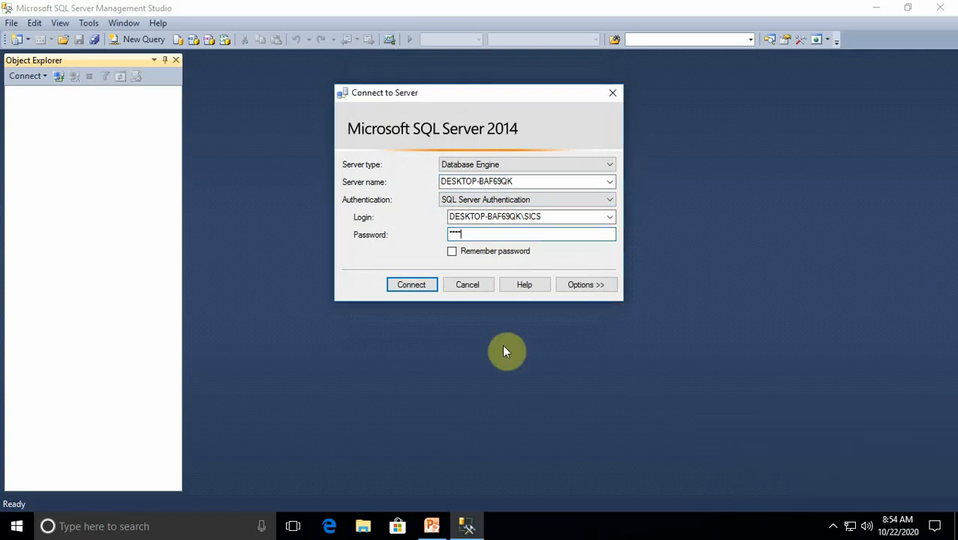
Try to connect to the server with SQL Server Authentication, re-entering the login password for a second attempt
click(419, 286)
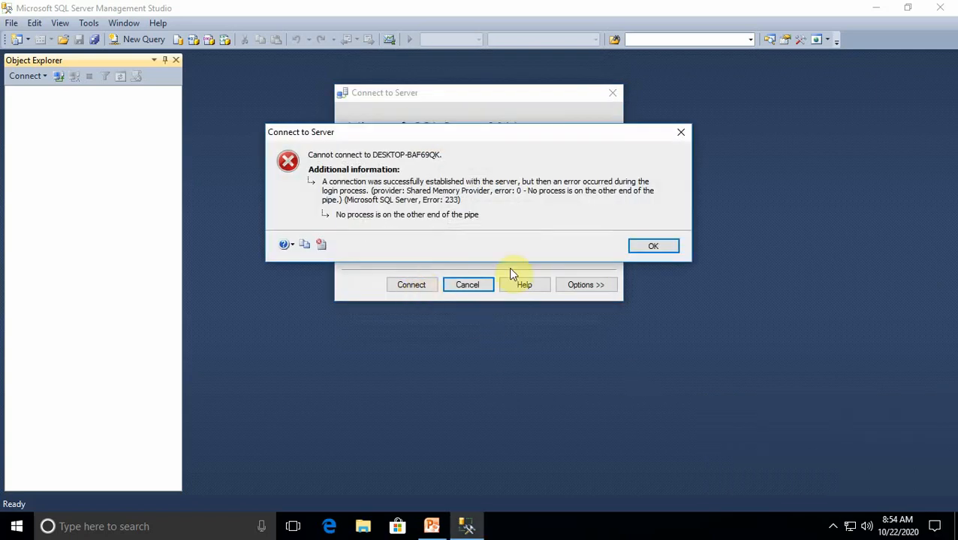
click(641, 247)
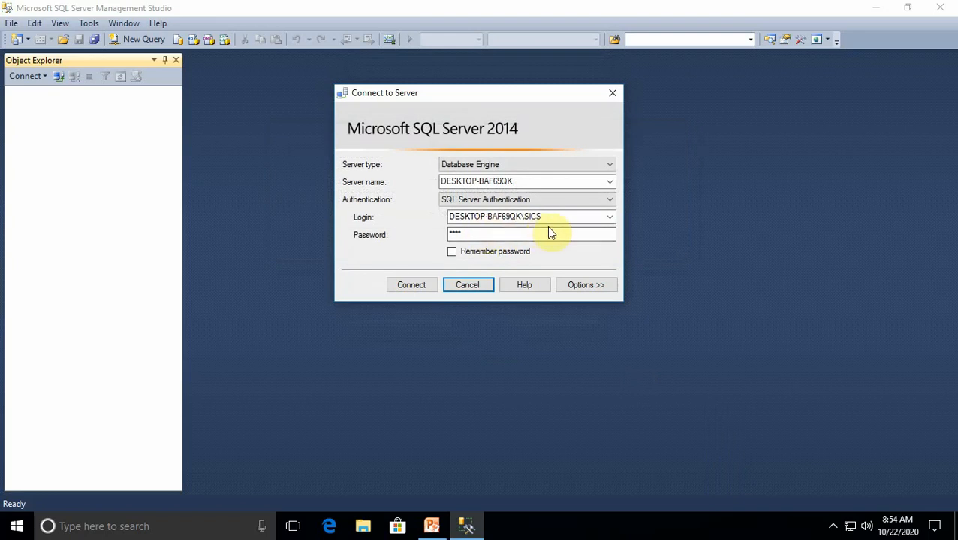
drag(489, 233, 435, 235)
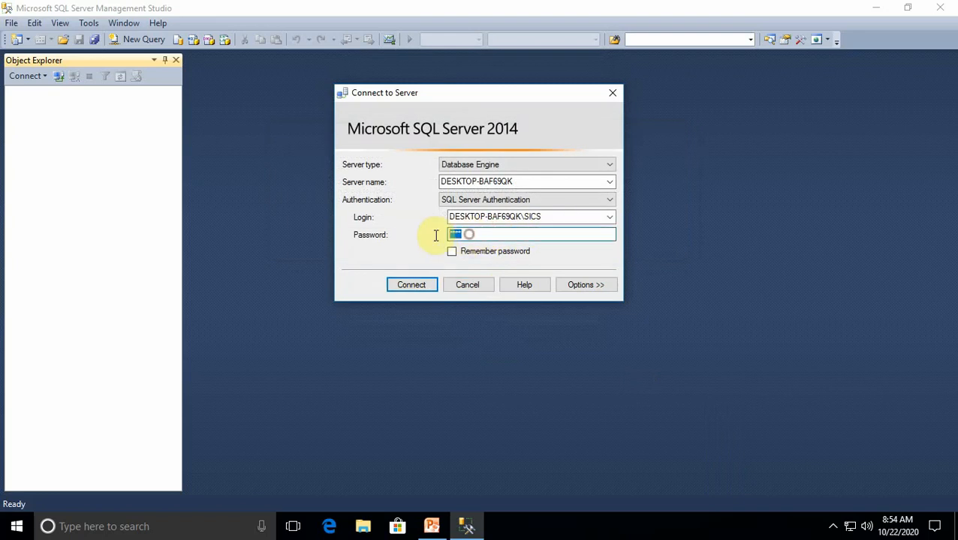
text(****)
click(410, 283)
click(634, 232)
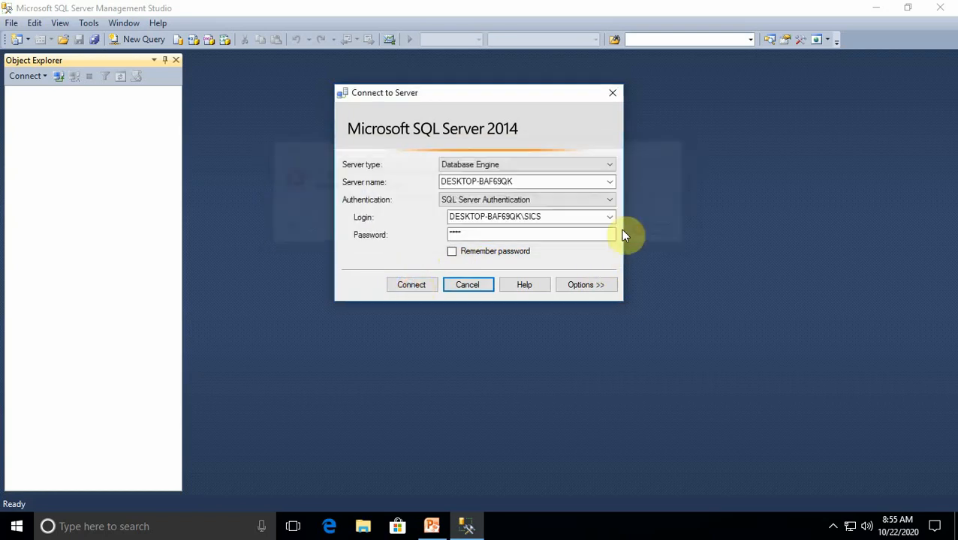
Switch the connection to Windows Authentication and connect to the Database Engine server
click(606, 201)
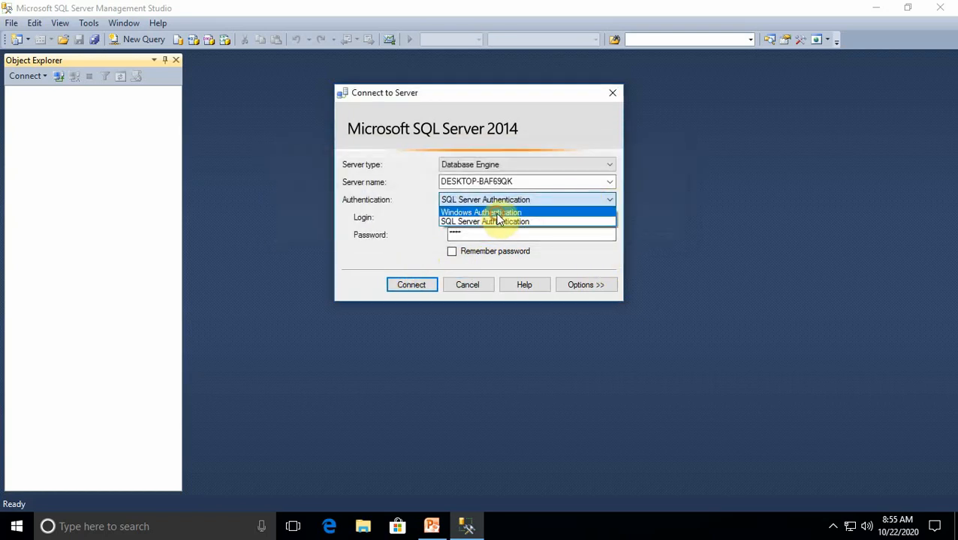
click(495, 213)
click(431, 288)
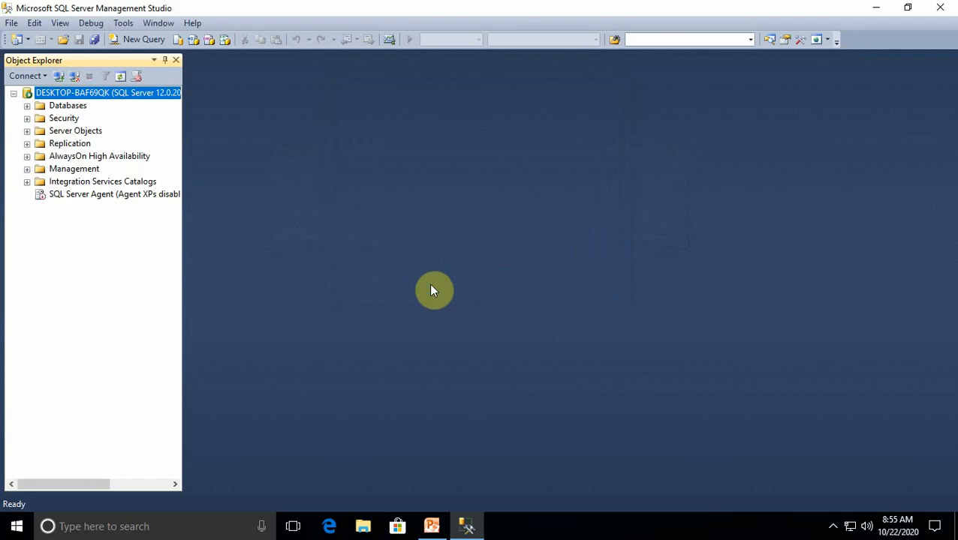
Create a new database named demosics on the connected server, keeping the default owner and file settings
click(27, 105)
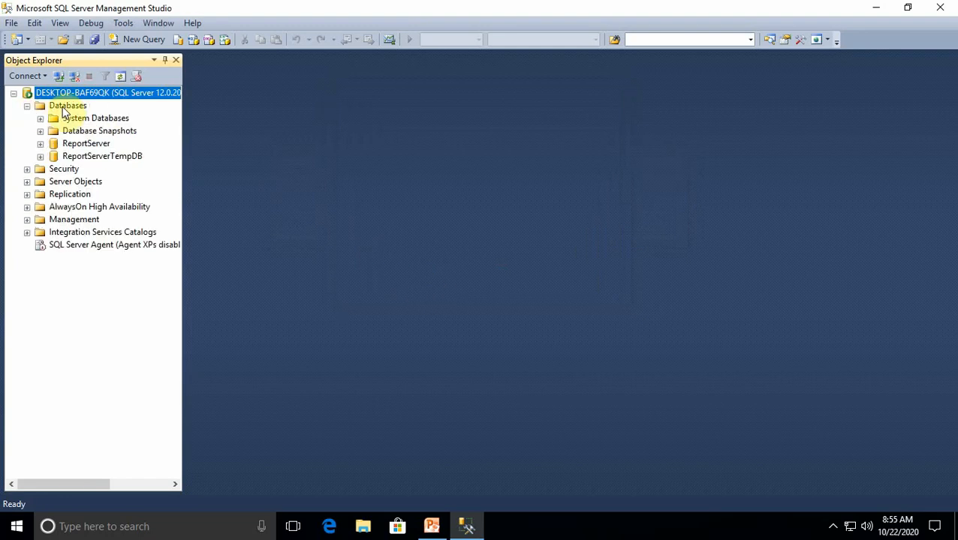
right_click(65, 110)
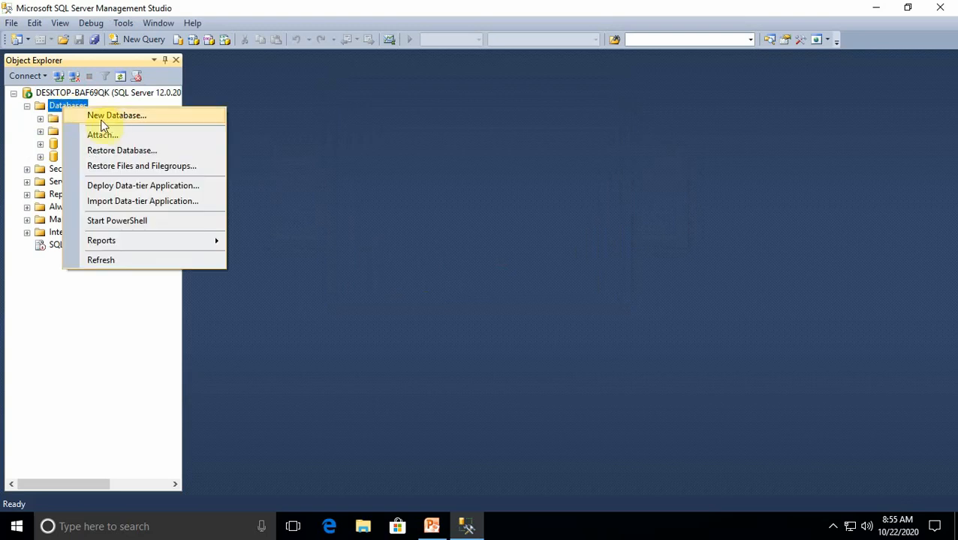
click(108, 118)
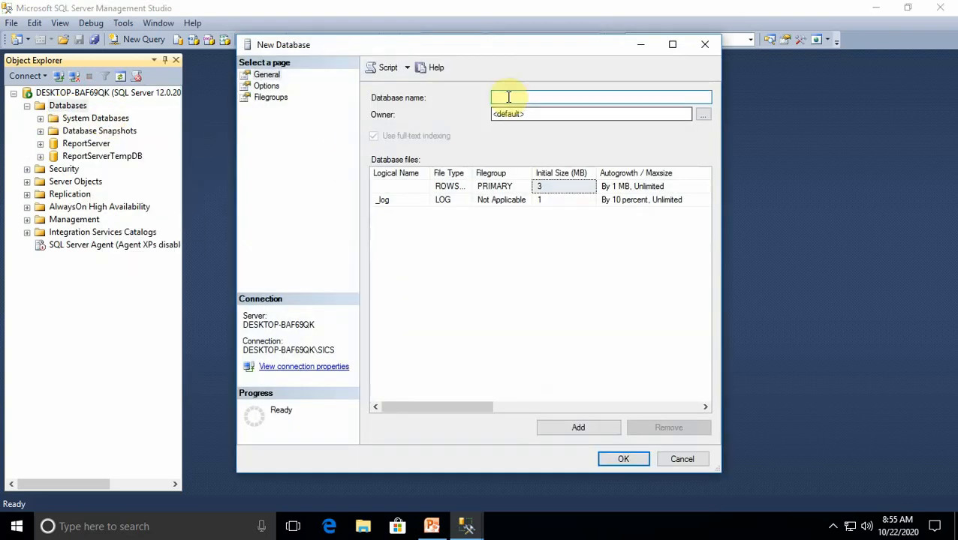
text(demosics)
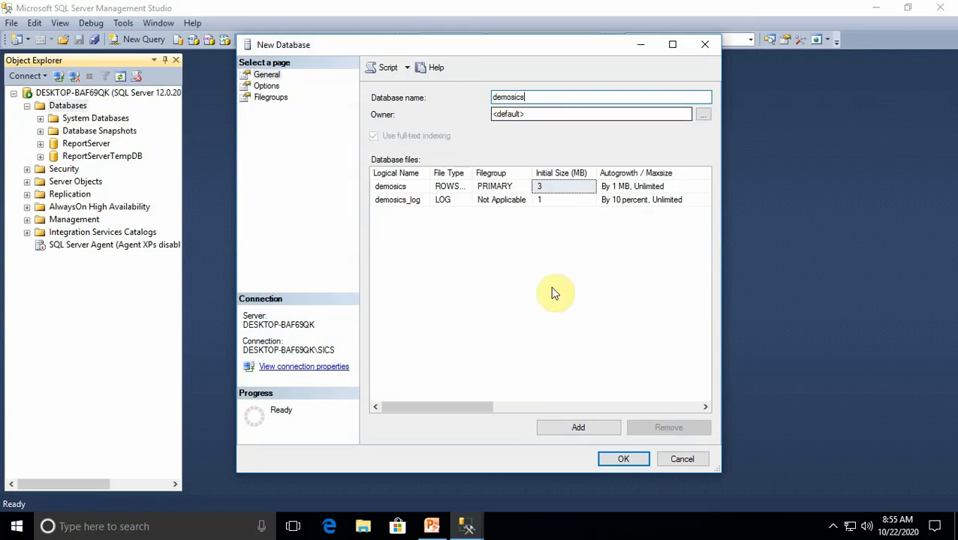
click(622, 460)
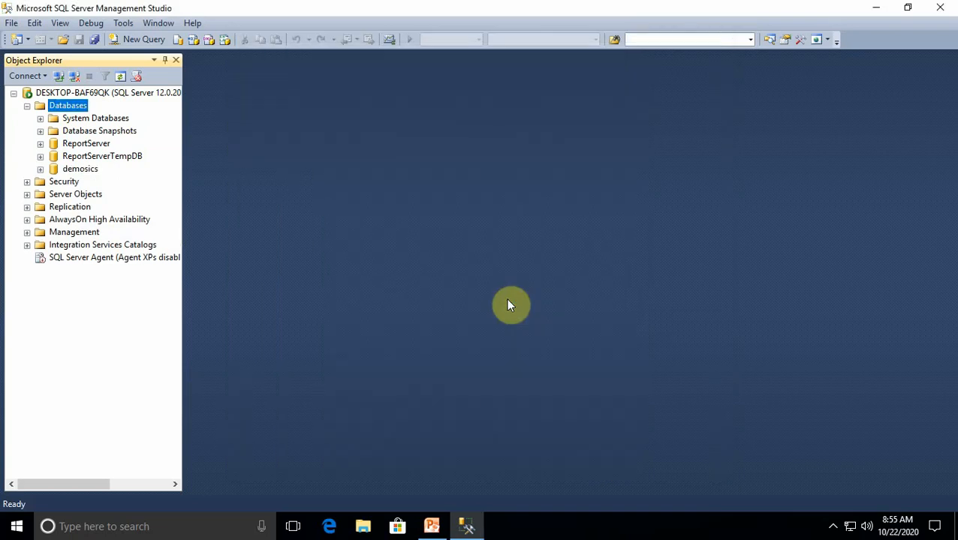
Expand the demosics database and start designing a new table in it
click(40, 169)
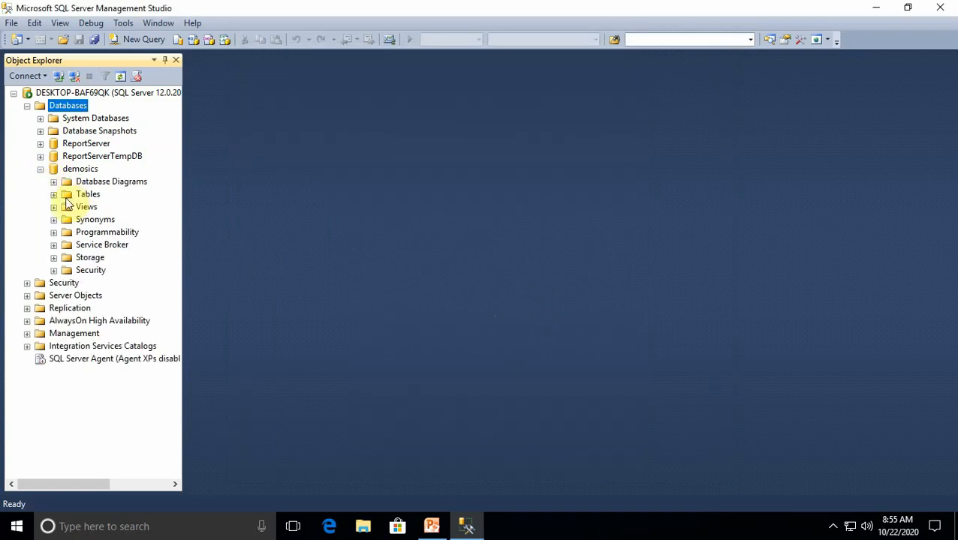
click(53, 195)
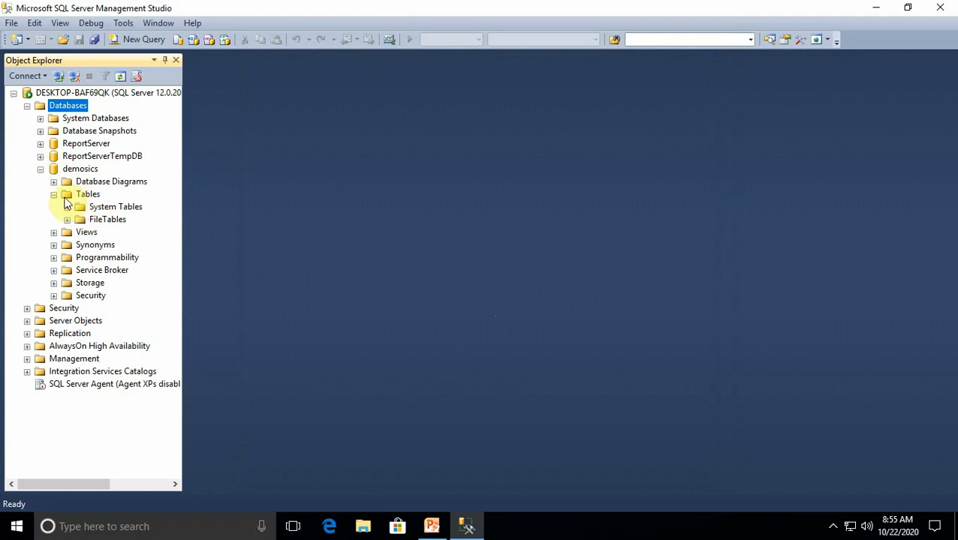
click(54, 195)
right_click(87, 195)
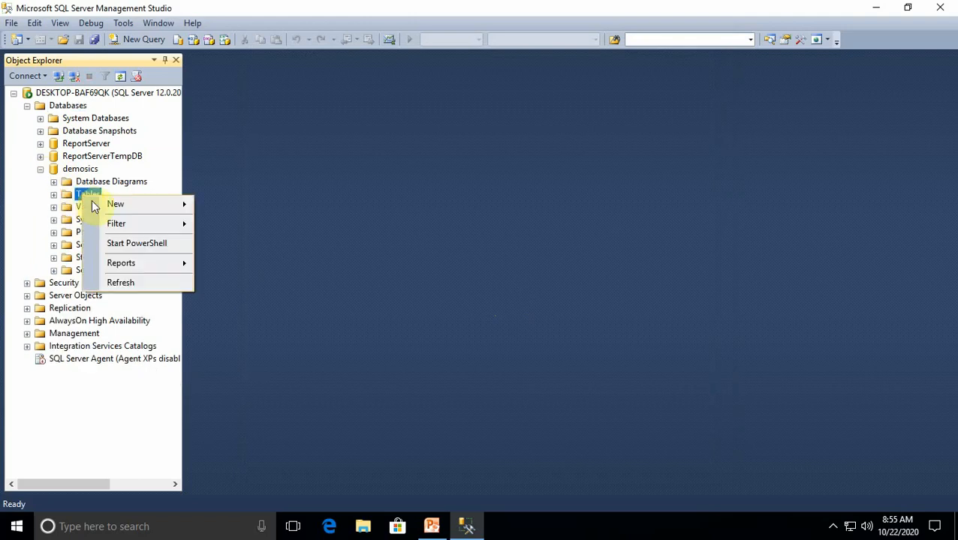
mouse_move(118, 204)
click(230, 208)
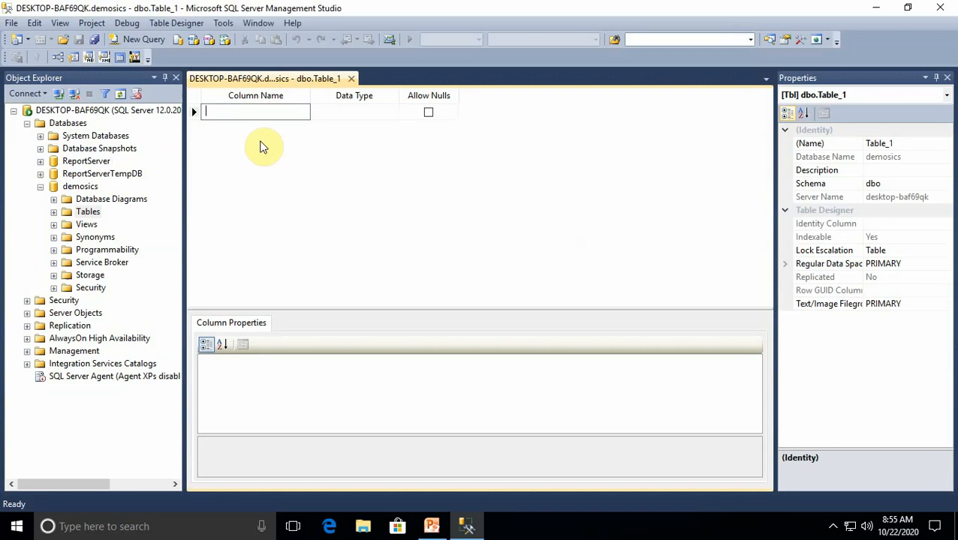
Add a first column named empid with the data type int to the new table
text(em)
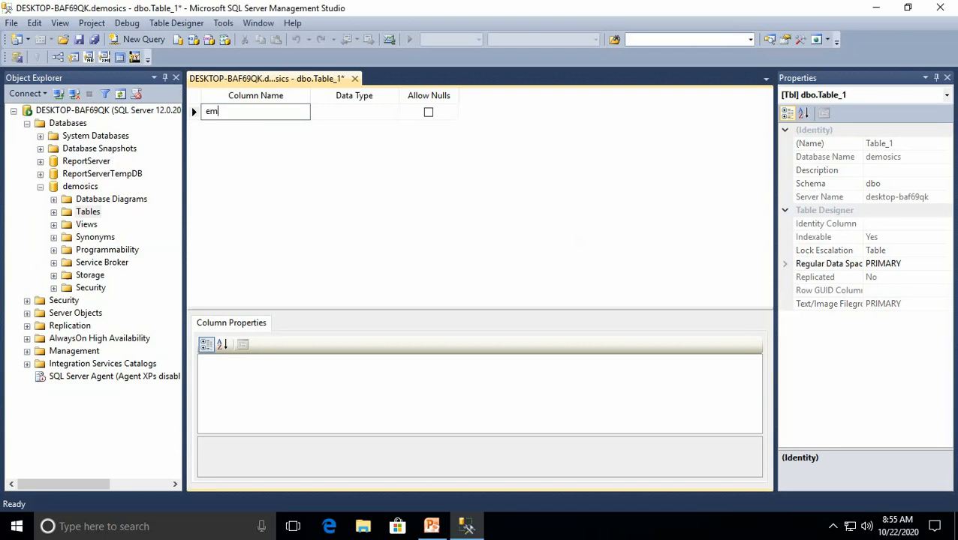
text(pid)
click(385, 113)
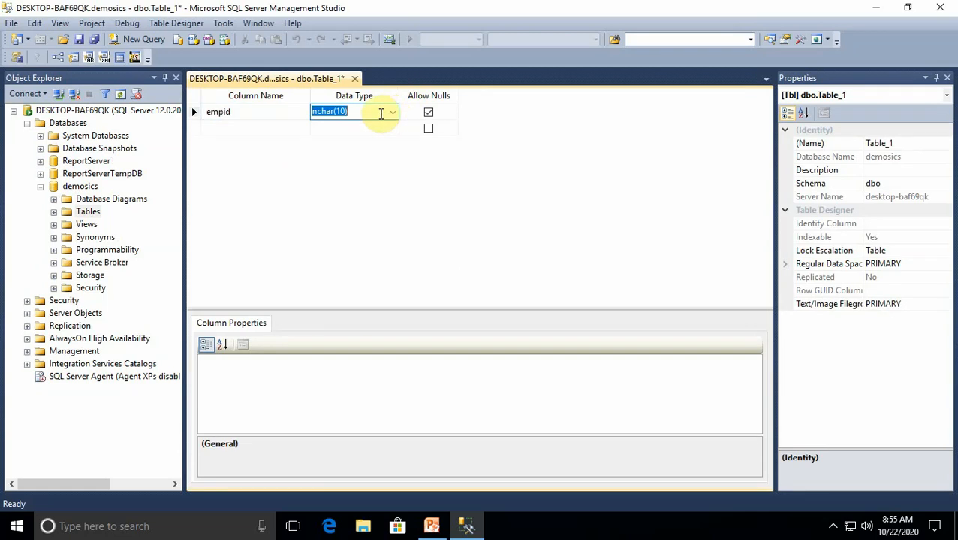
click(392, 112)
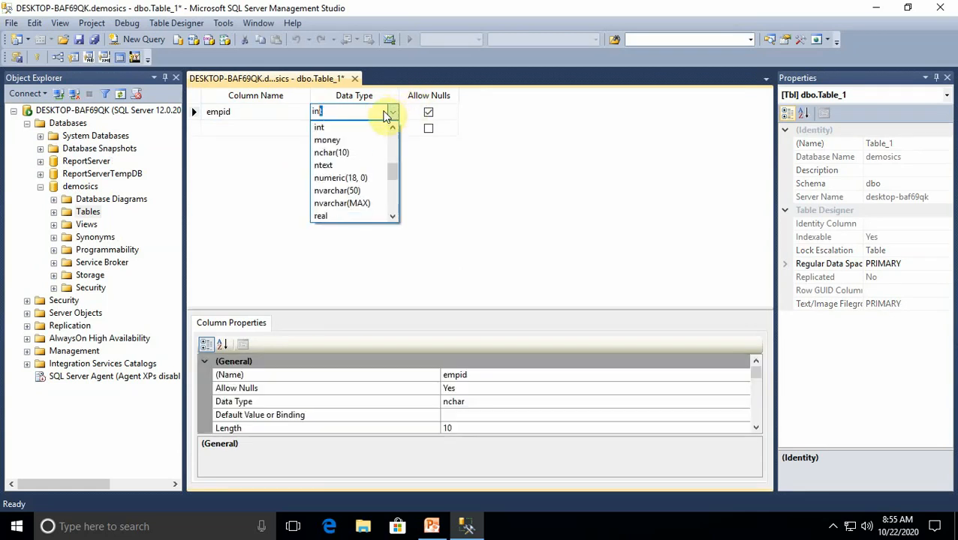
click(321, 125)
Add a second column named empname with the data type varchar(50)
click(252, 128)
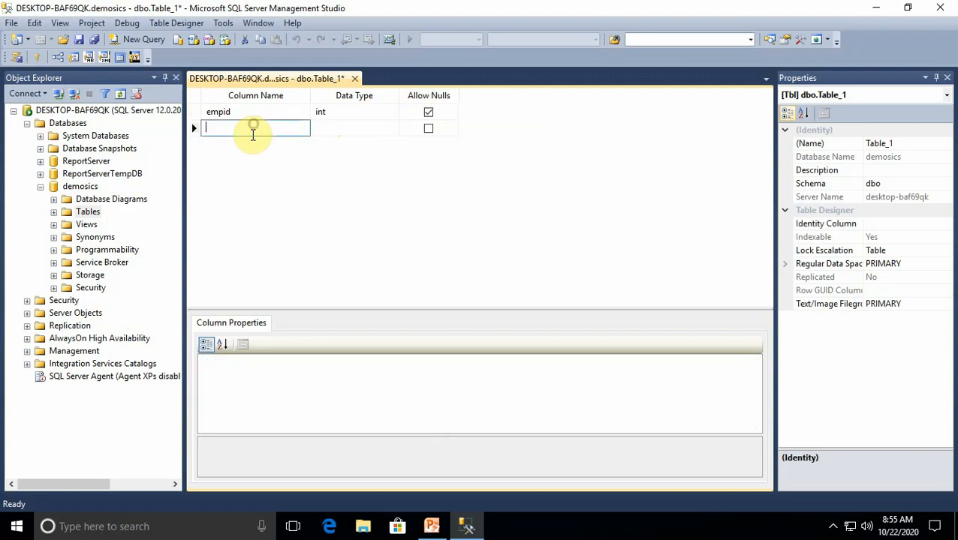
text(empname)
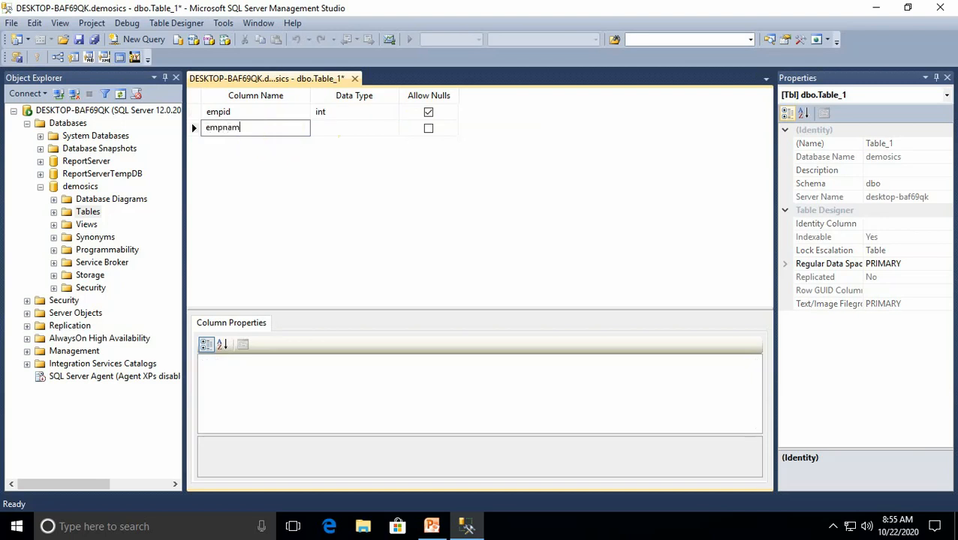
click(332, 132)
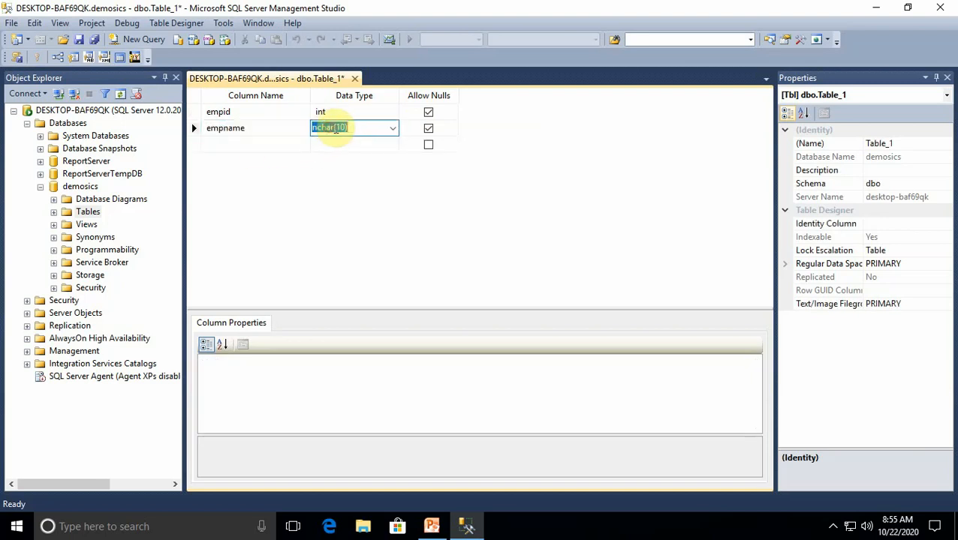
click(392, 129)
text(c)
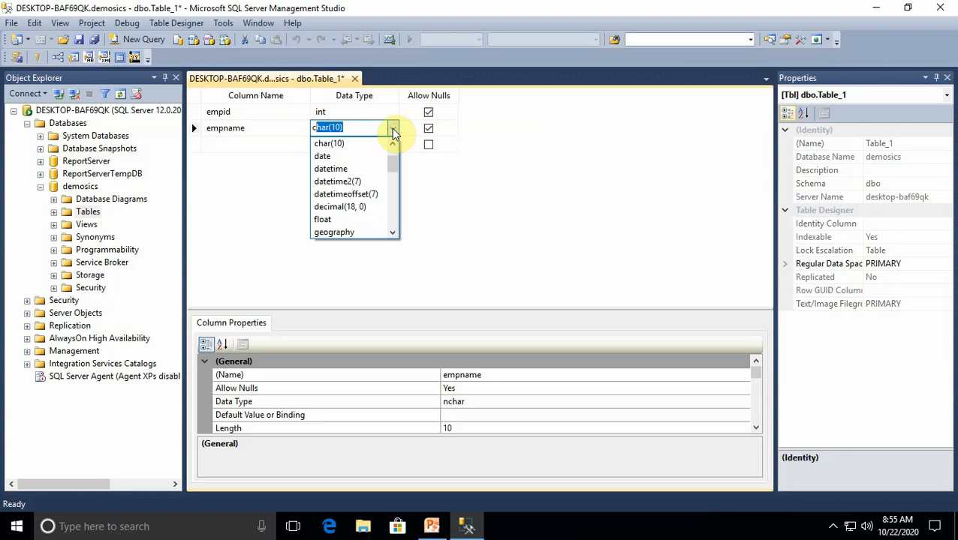
key(BackSpace)
key(BackSpace)
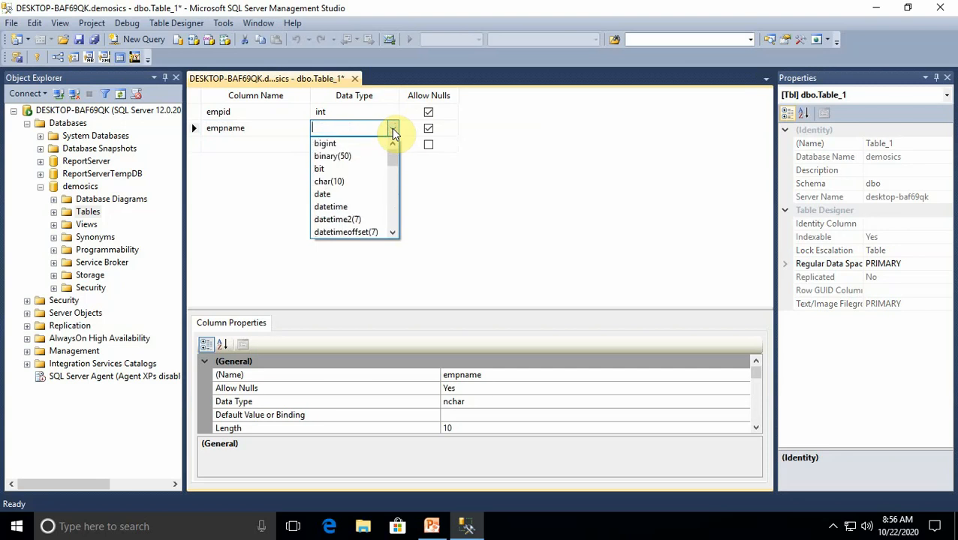
text(varbinary(50)
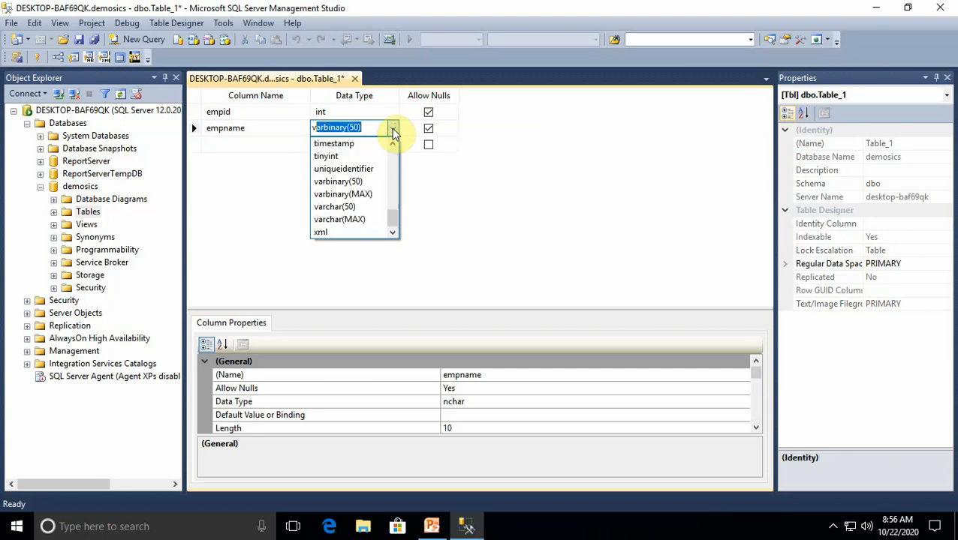
key(Down)
key(Down)
key(Down)
key(Down)
key(Down)
key(Up)
key(Up)
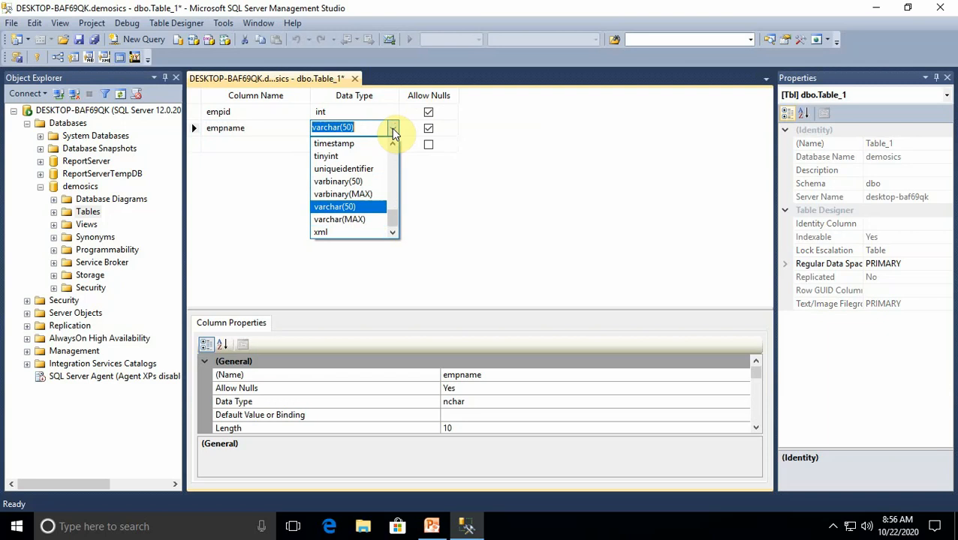
click(351, 207)
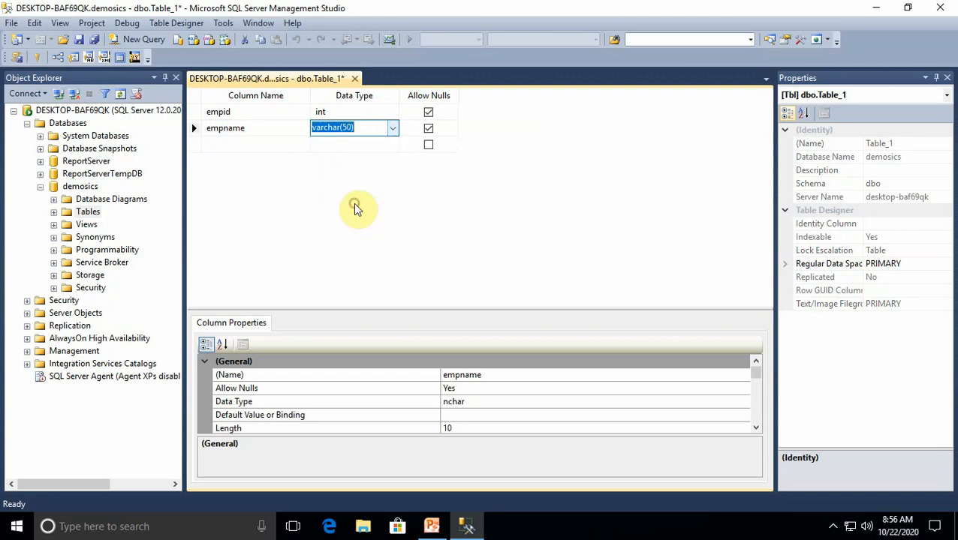
Add a third column named empage with the data type int
click(252, 143)
text(empa)
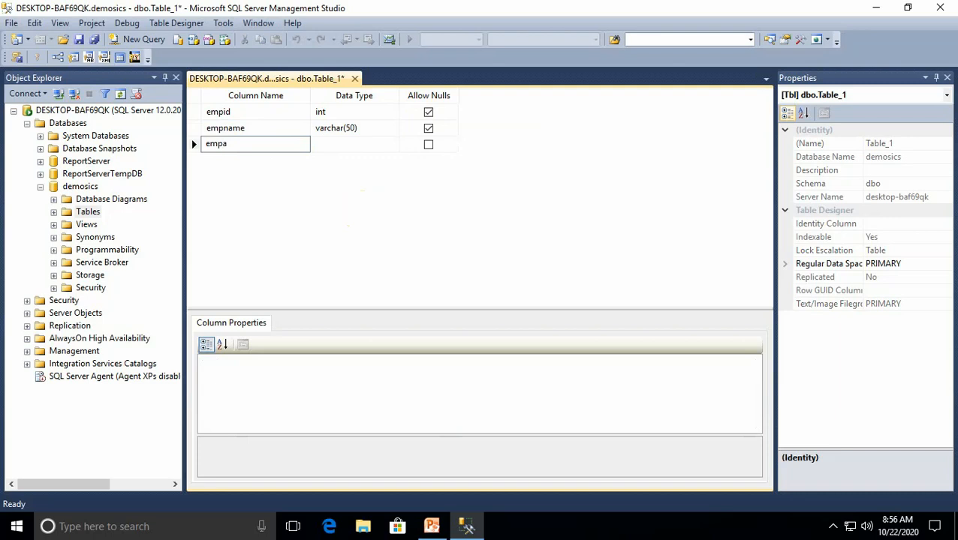
text(ge)
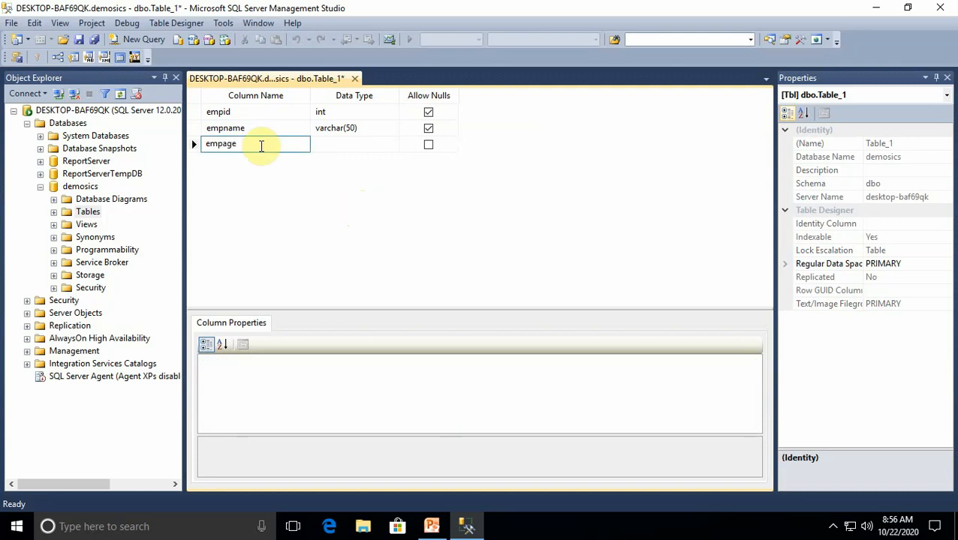
click(359, 147)
click(395, 144)
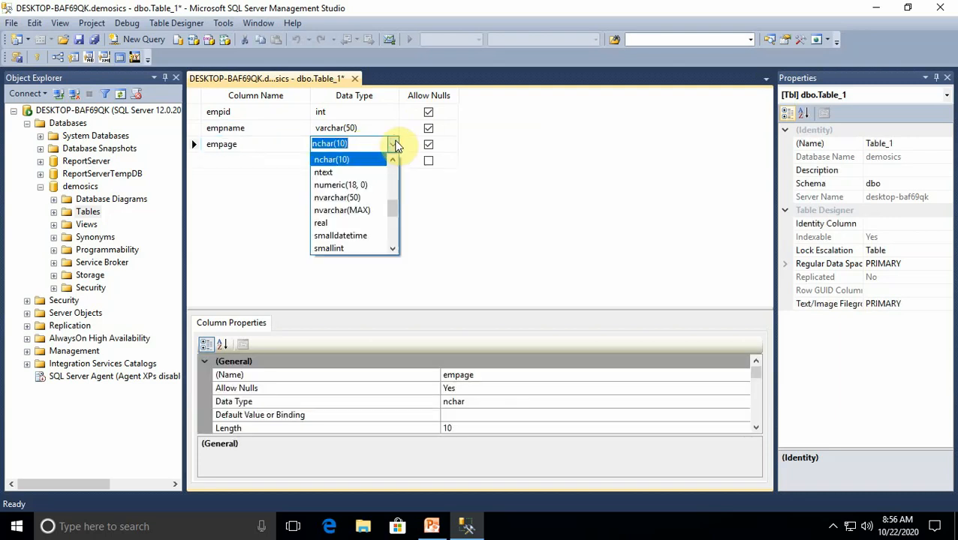
text(int)
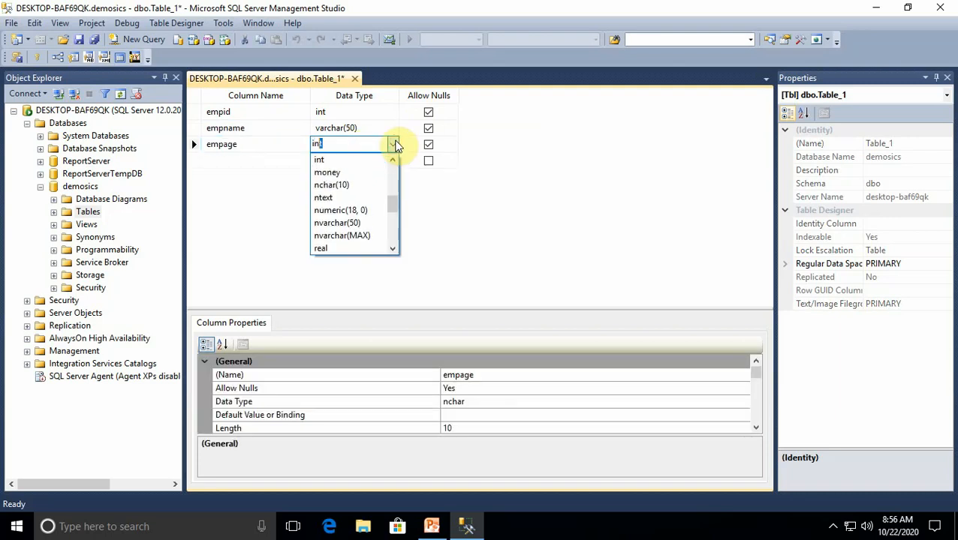
click(349, 160)
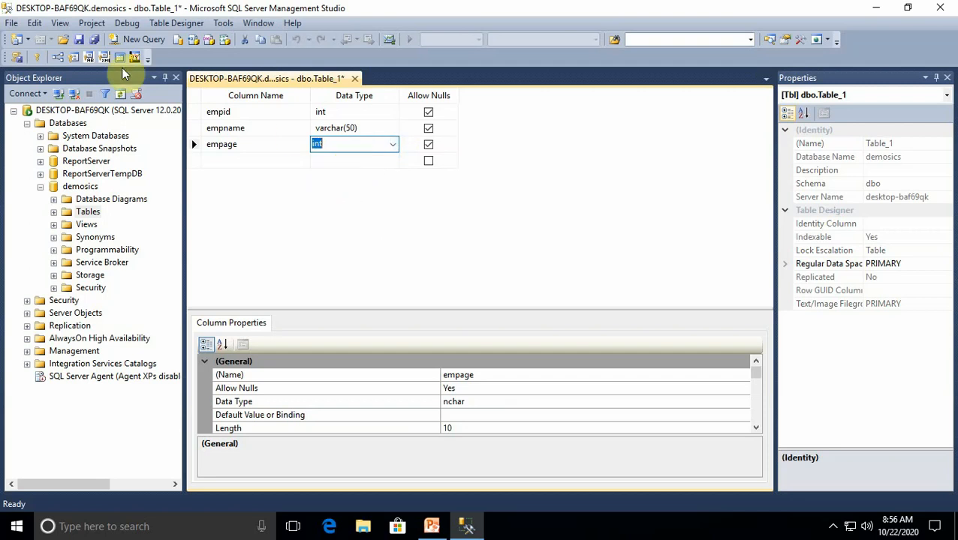
Save the new table under the name emp
click(78, 39)
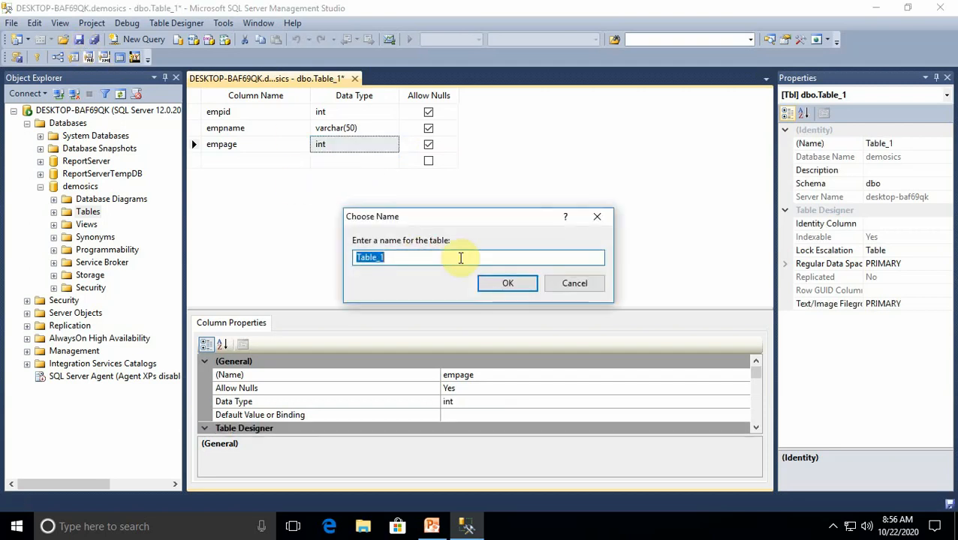
key(BackSpace)
text(e)
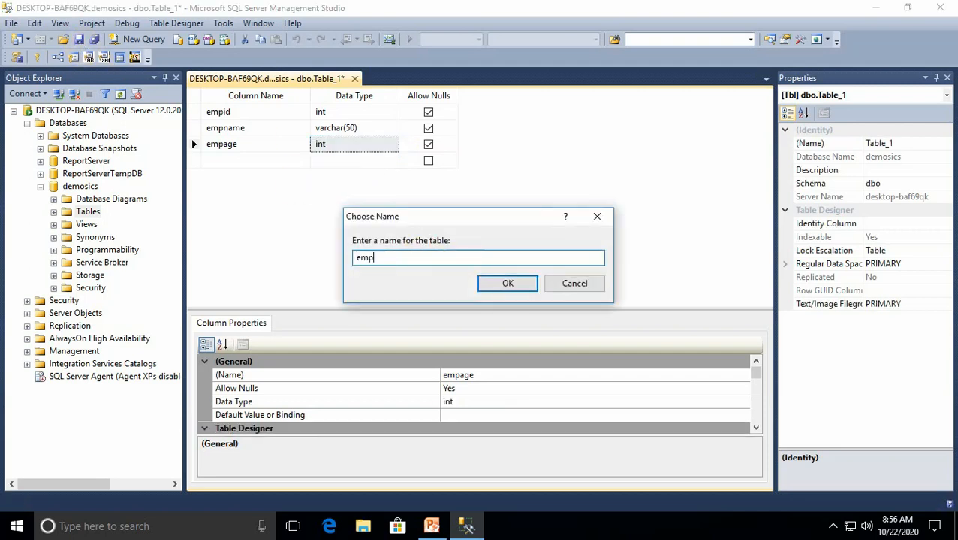
text(mp)
click(518, 282)
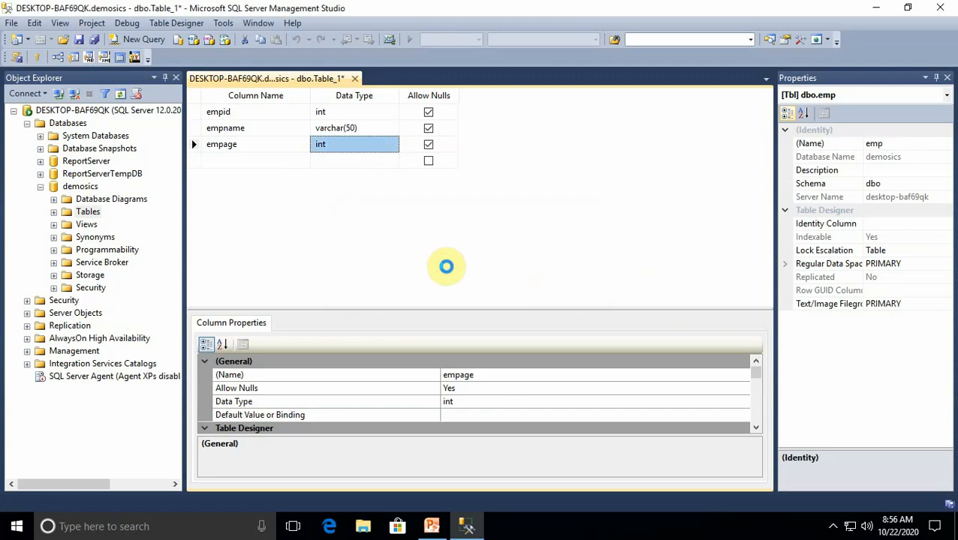
Try to save empid as the primary key of the emp table, and close the table design without keeping the change
click(199, 113)
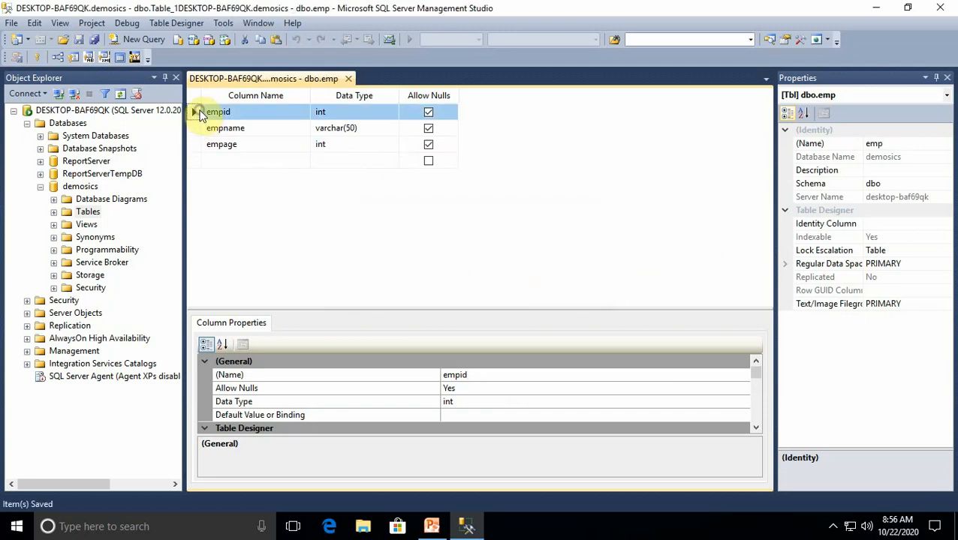
right_click(200, 115)
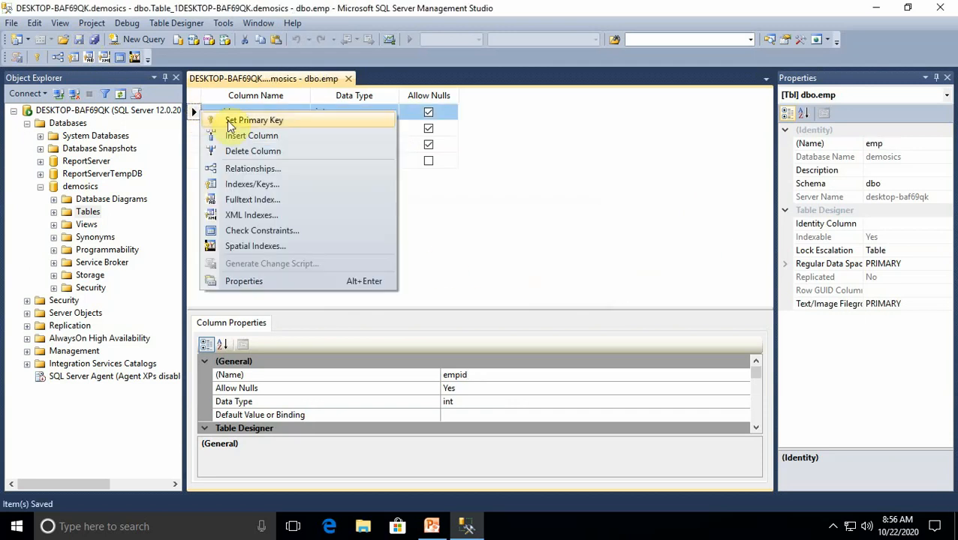
click(229, 121)
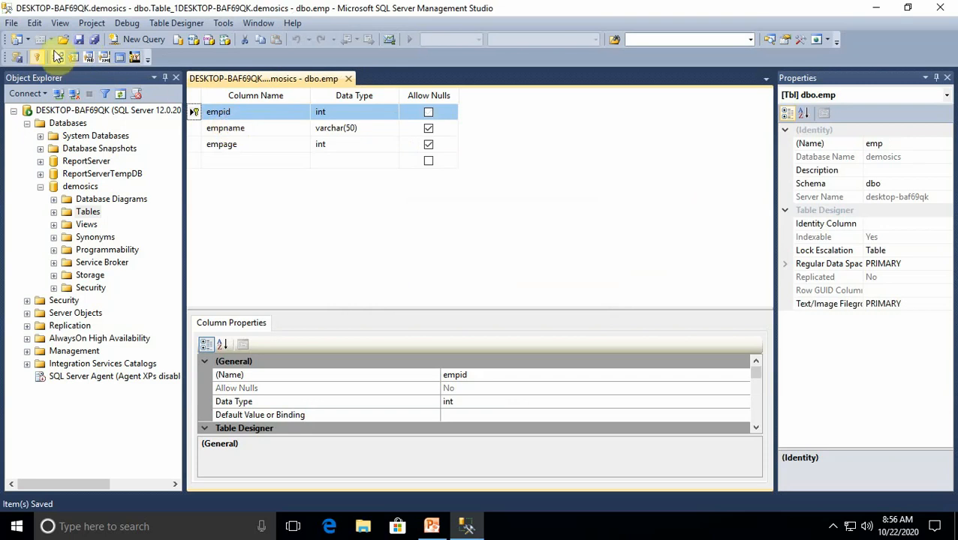
click(79, 38)
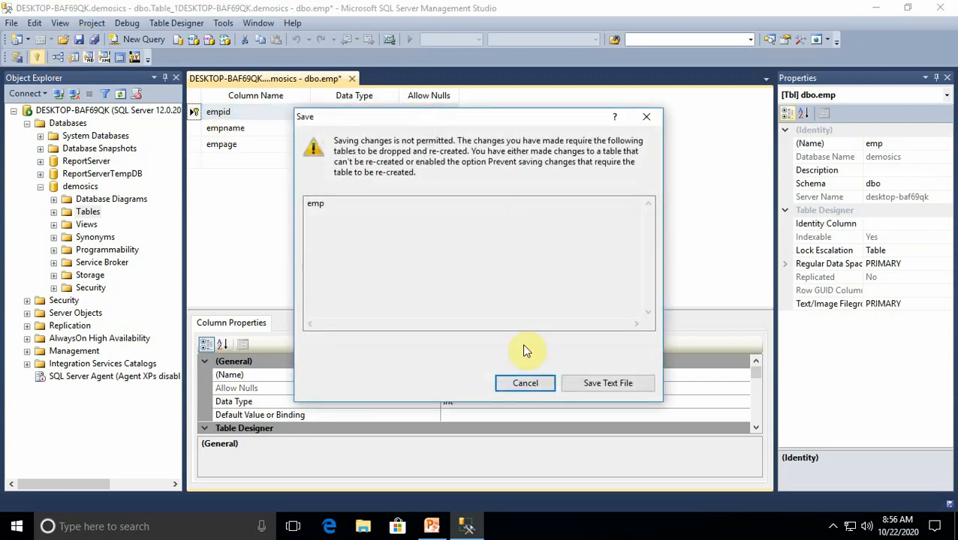
click(644, 119)
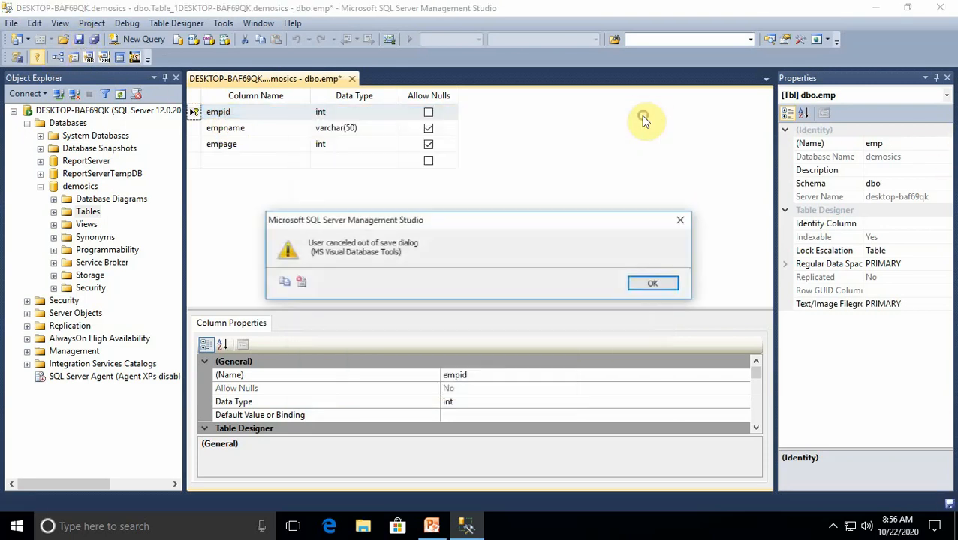
click(653, 284)
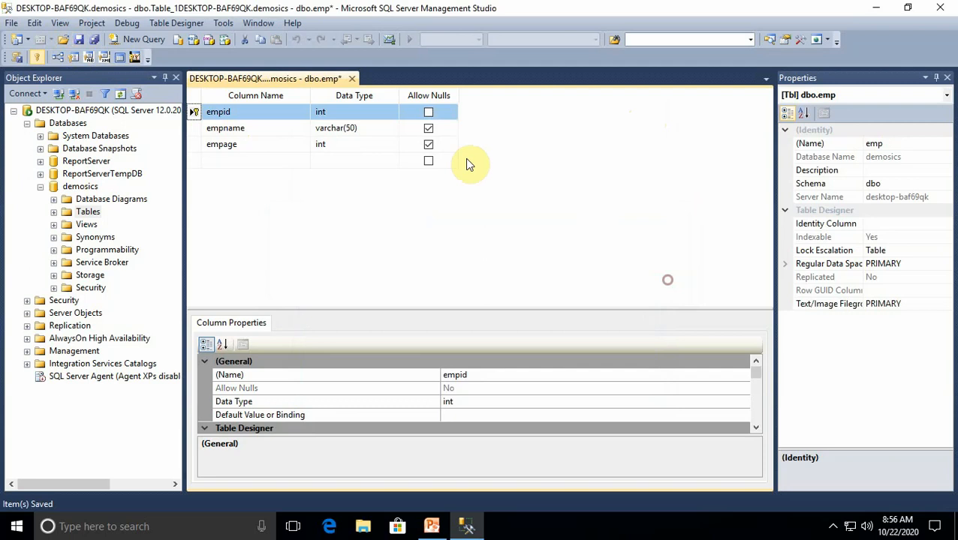
click(351, 78)
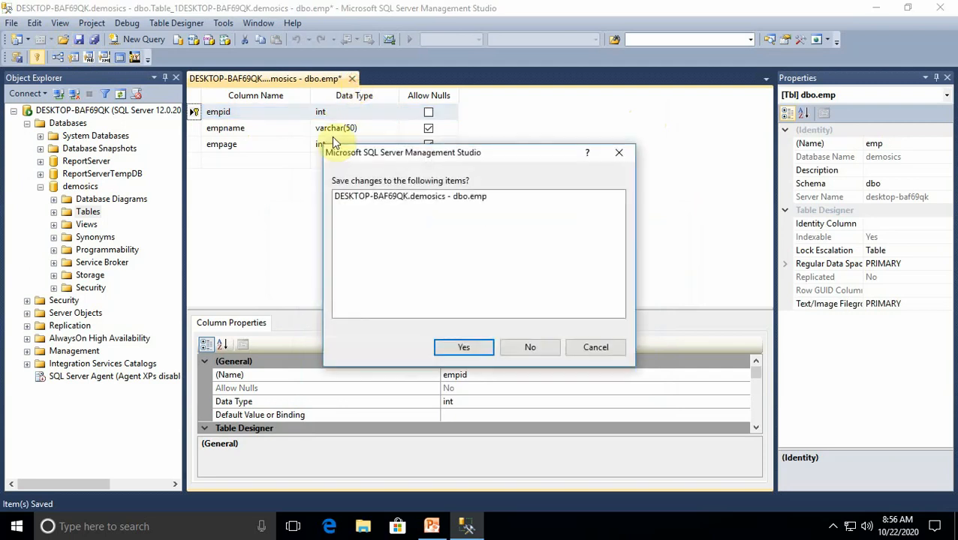
click(527, 347)
Look through the demosics database's Tables folder for the emp table, declining to create the database diagramming support objects
click(53, 194)
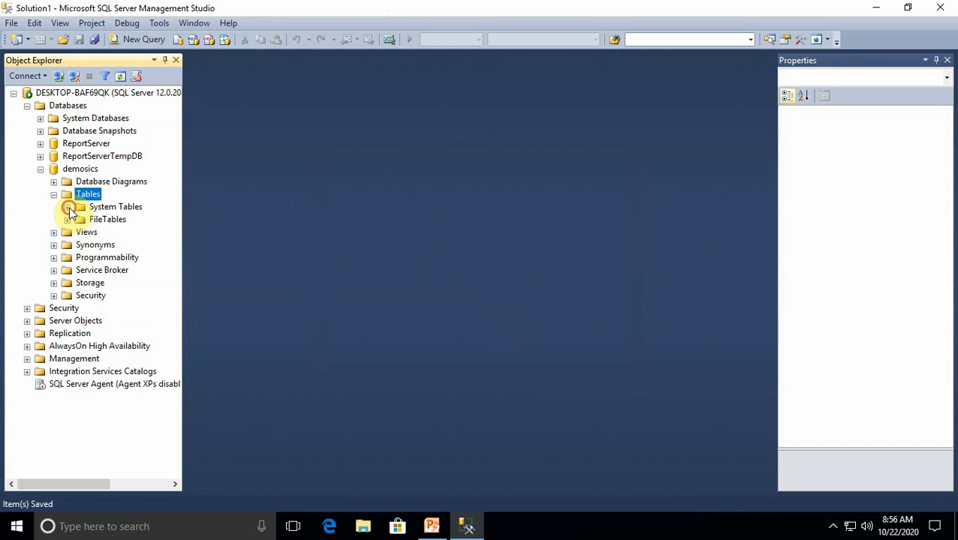
click(67, 220)
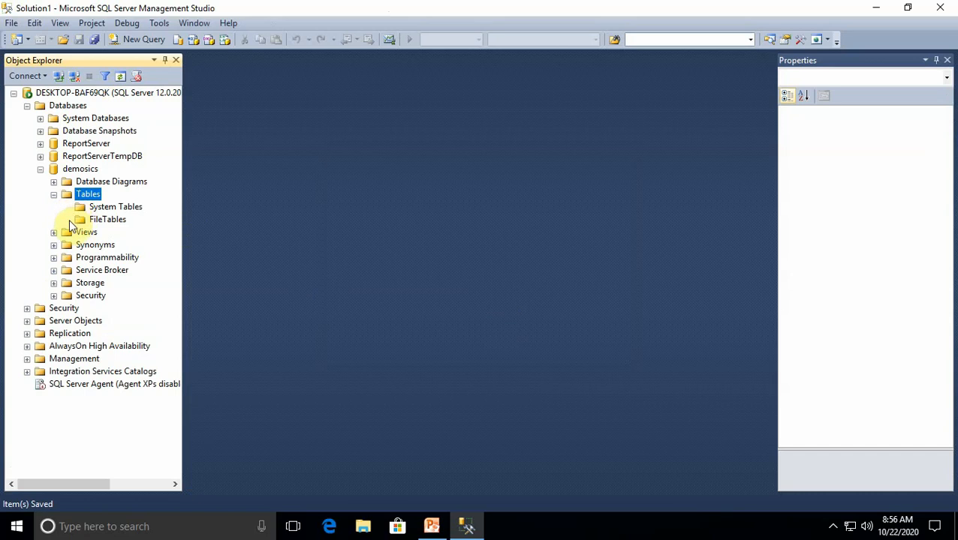
click(41, 171)
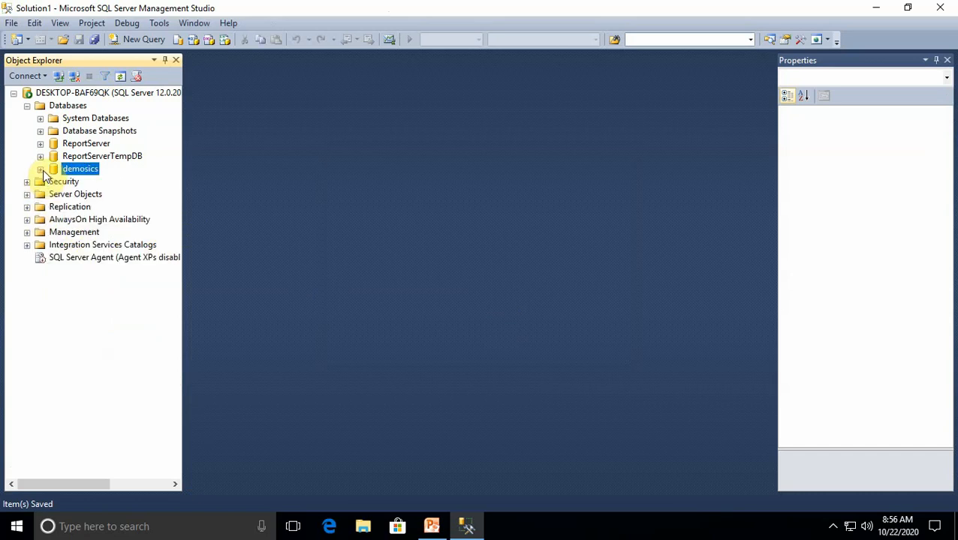
click(41, 169)
click(53, 181)
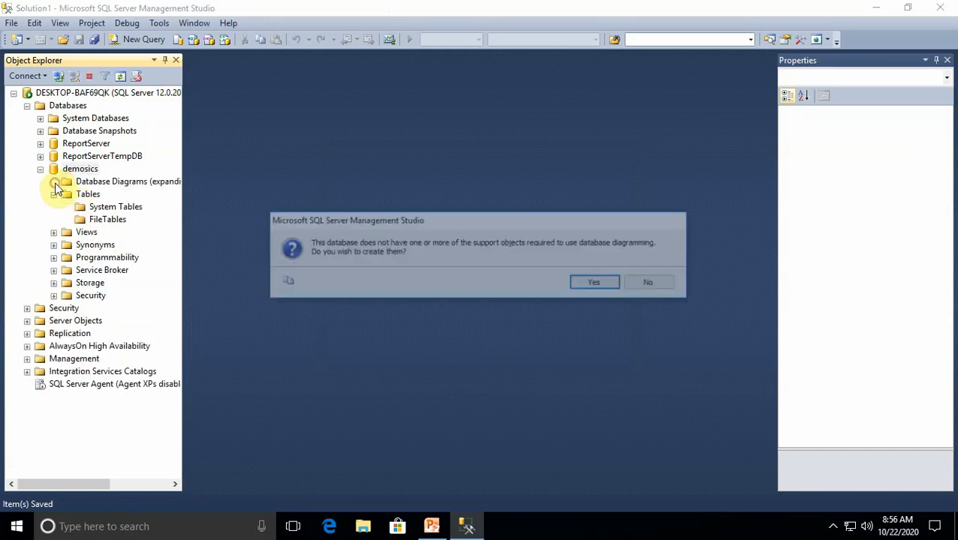
click(651, 283)
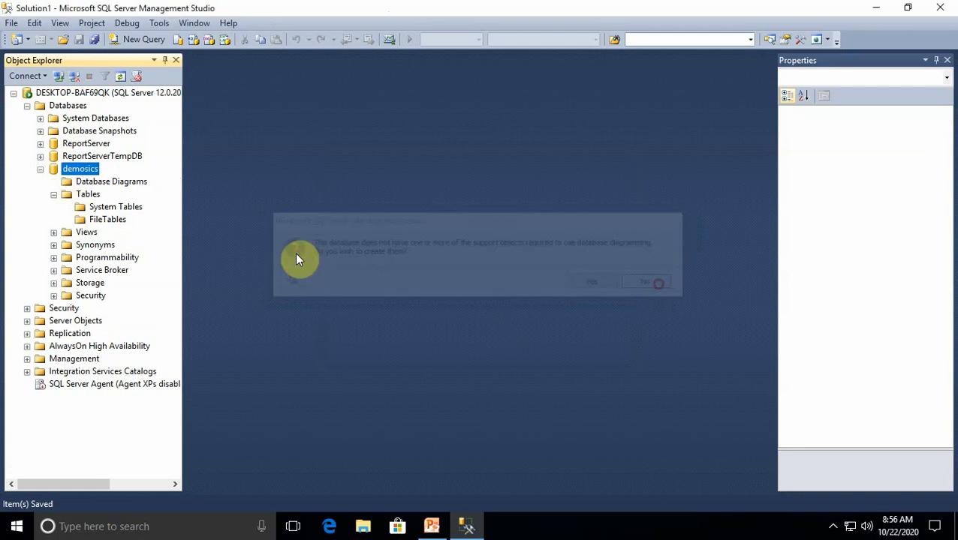
click(41, 169)
click(41, 169)
Start another new table in the demosics database with a first column named id of data type int
right_click(84, 195)
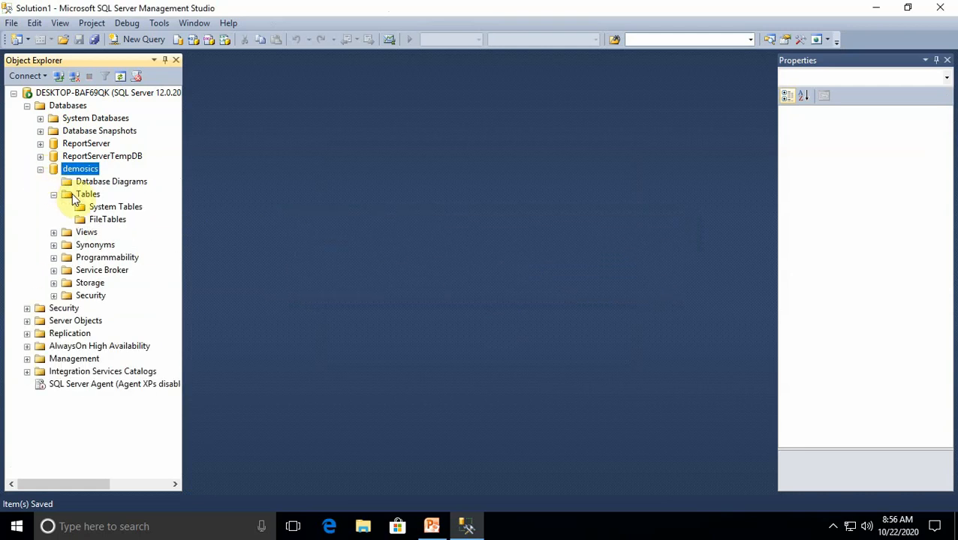
mouse_move(113, 204)
click(225, 204)
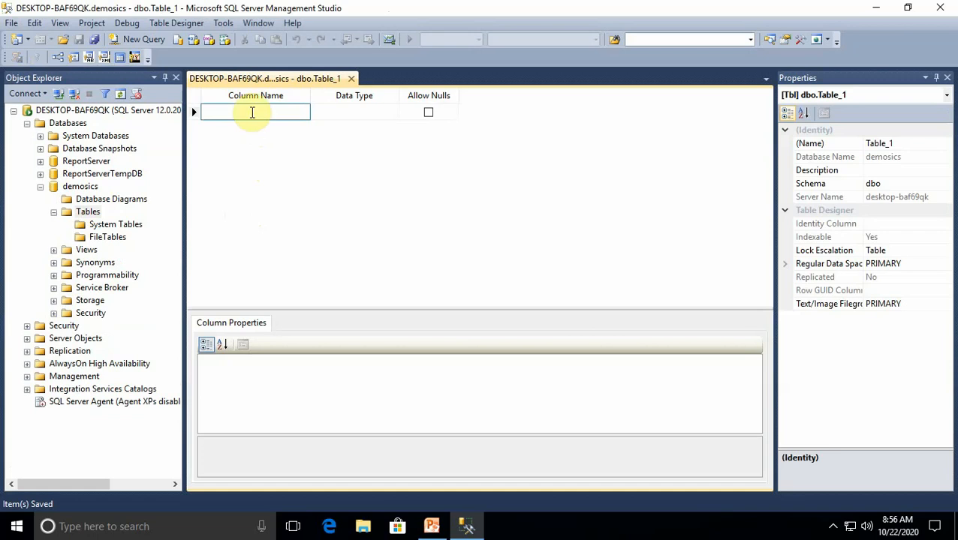
text(id)
click(320, 111)
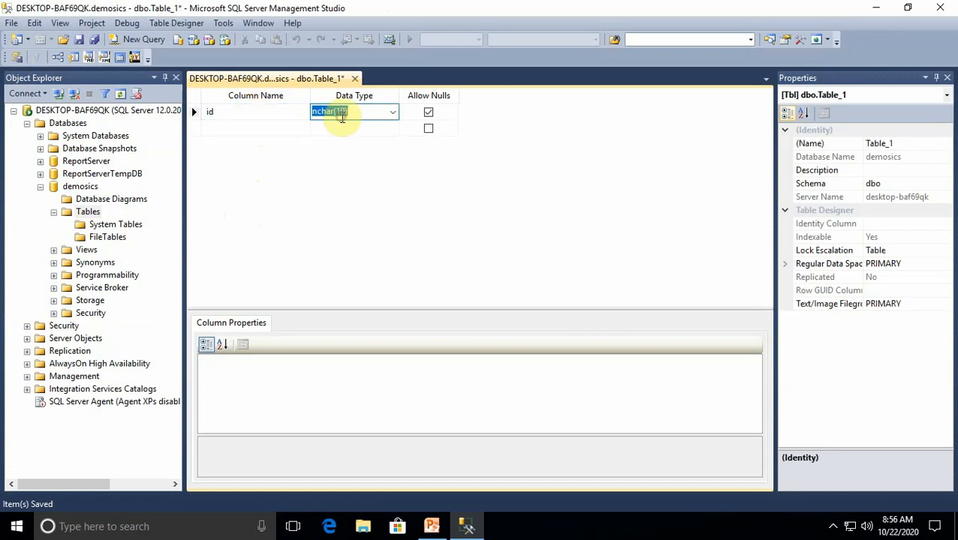
text(int)
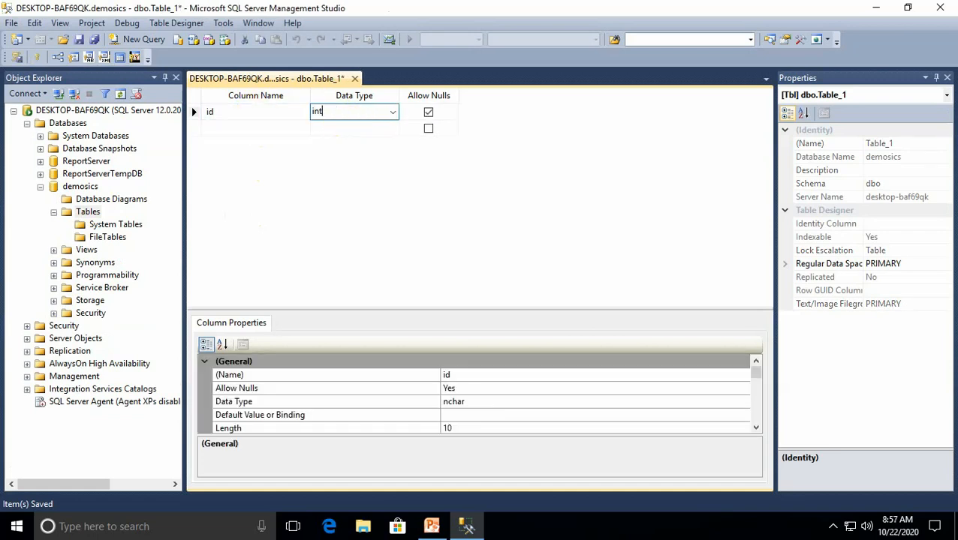
Add a second column called name with the data type varchar(50)
click(274, 126)
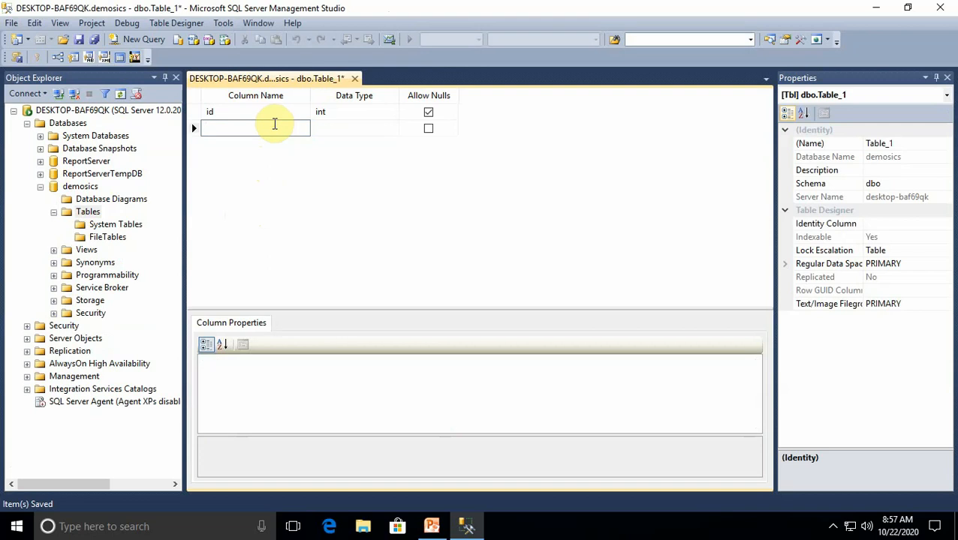
text(name)
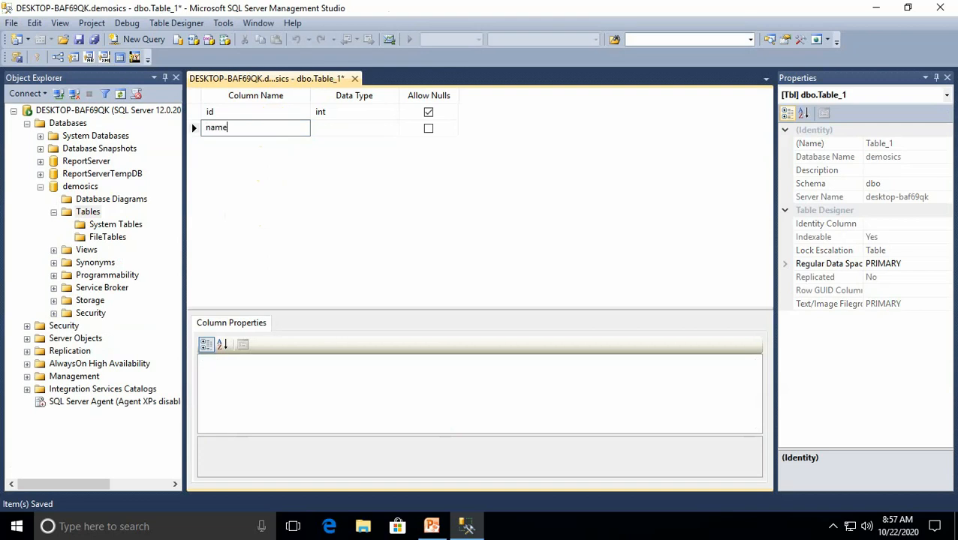
click(353, 129)
text(varbinary(50)
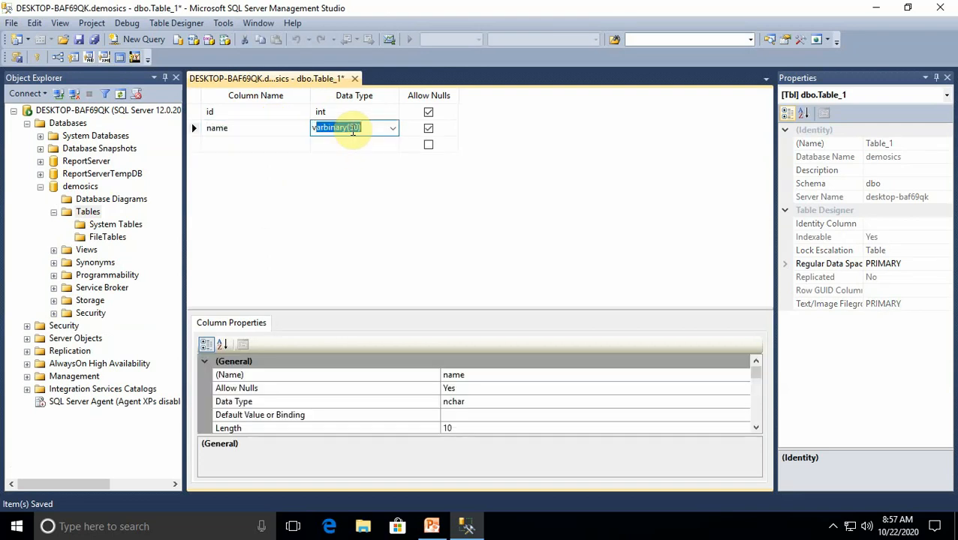
key(Down)
key(Up)
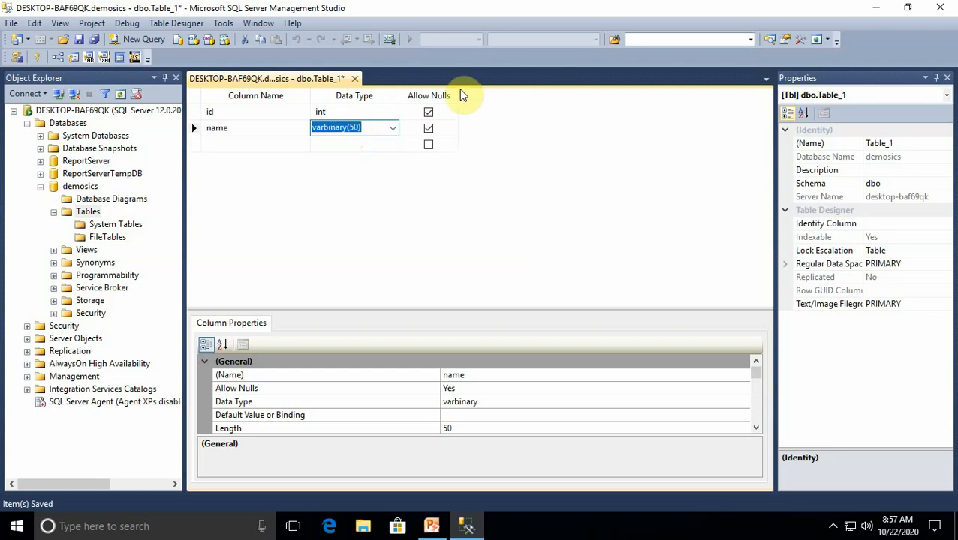
click(392, 129)
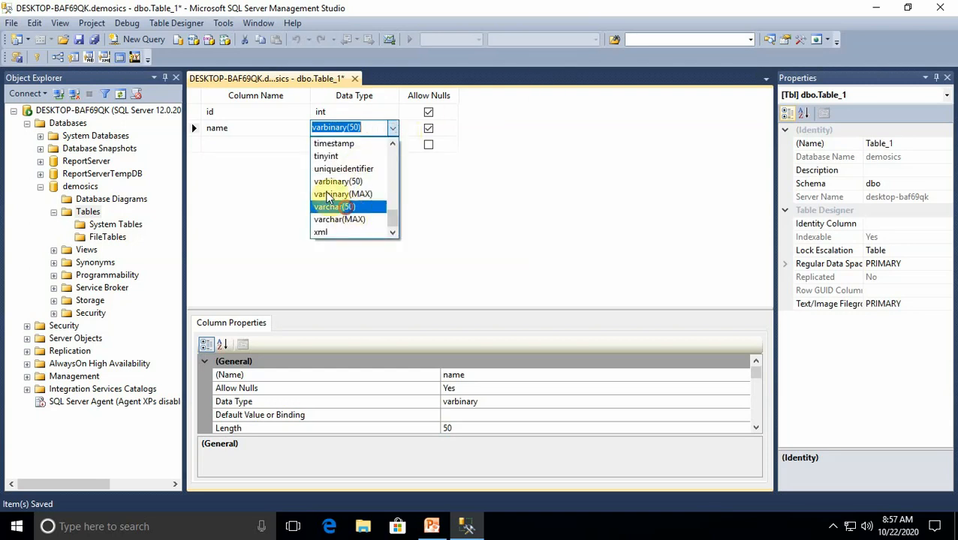
click(334, 206)
Add a third column called age with the data type int
click(237, 144)
text(age)
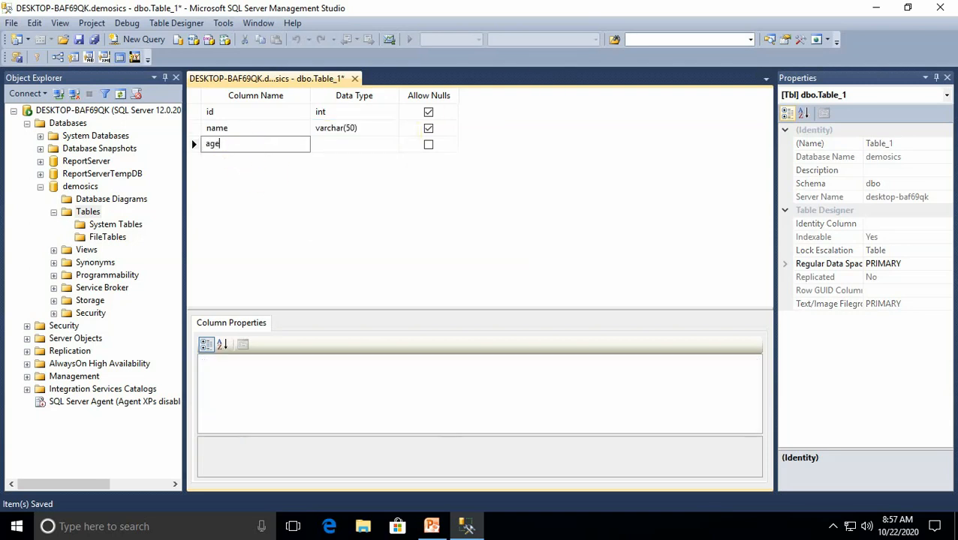
click(326, 144)
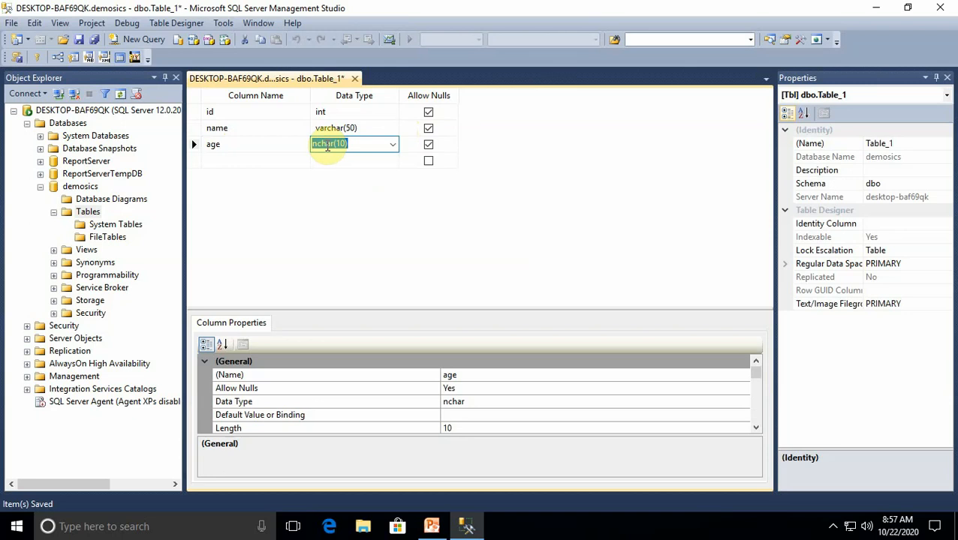
text(int)
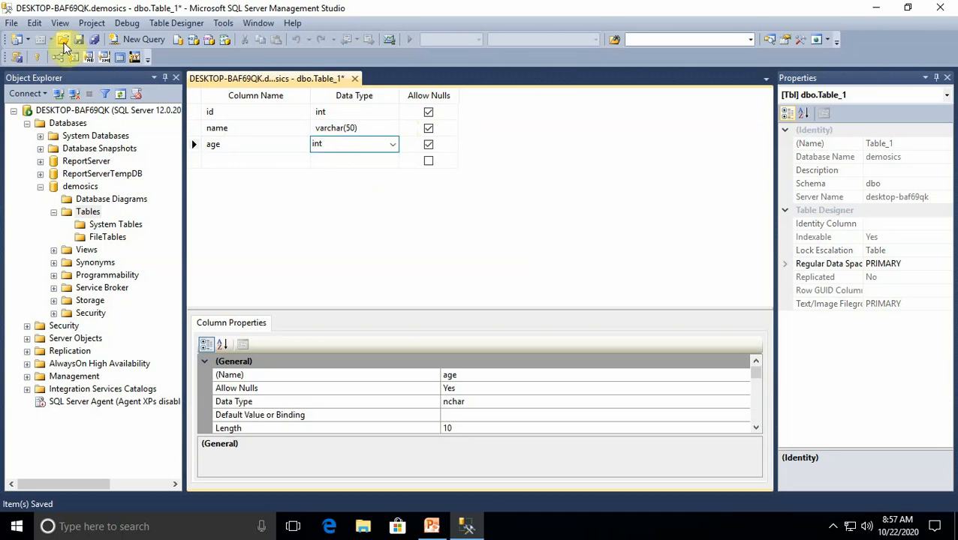
Try to save the new table under the name emp
click(78, 39)
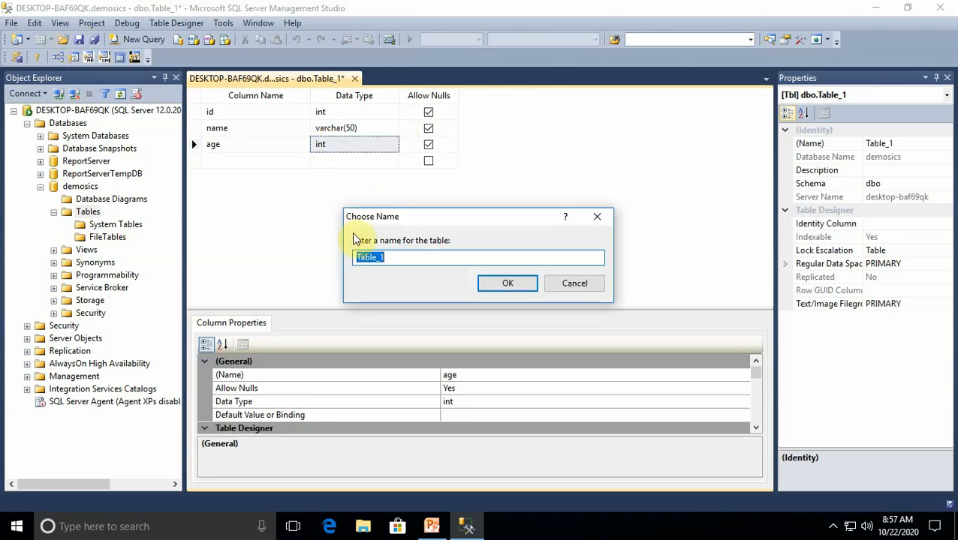
text(emp)
click(506, 284)
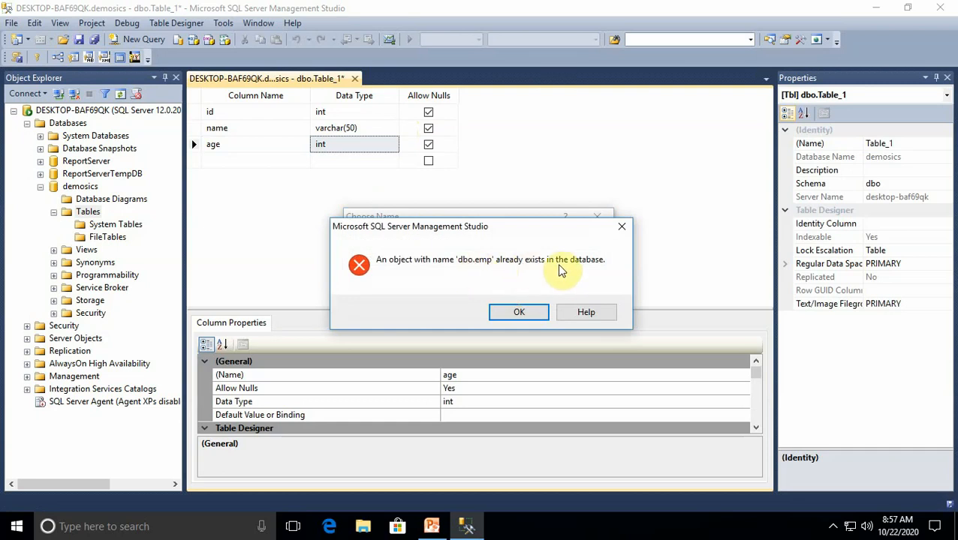
click(620, 226)
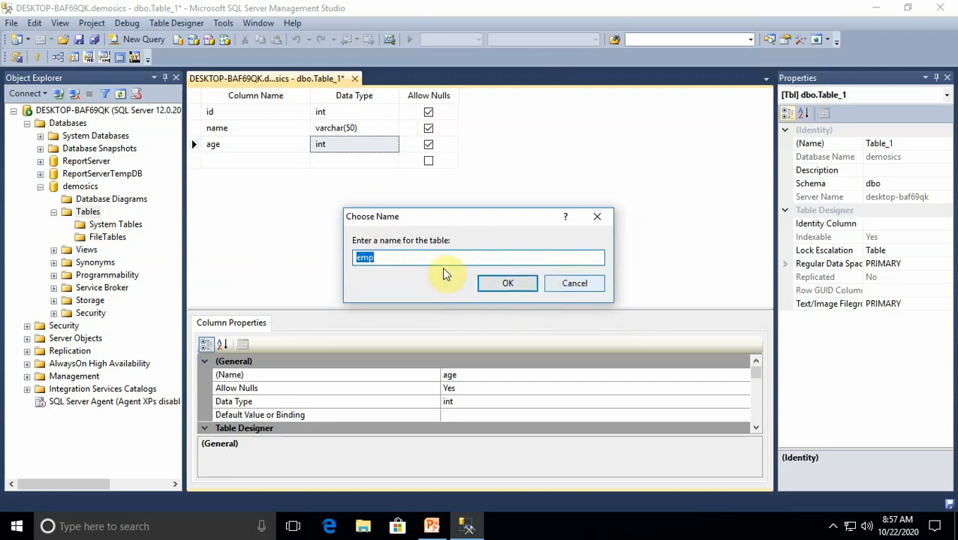
Save the new table under the name emp1 and close its design
click(410, 261)
text(1)
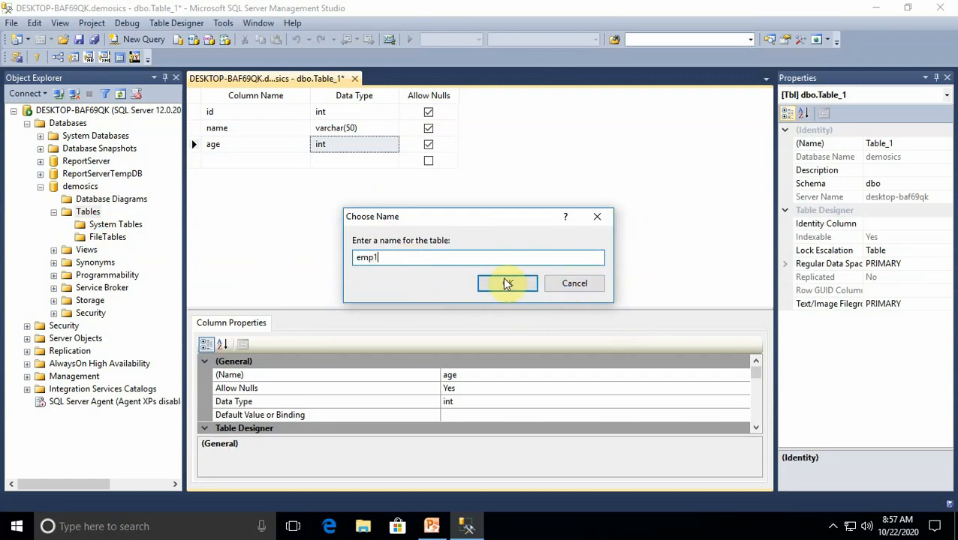
click(511, 282)
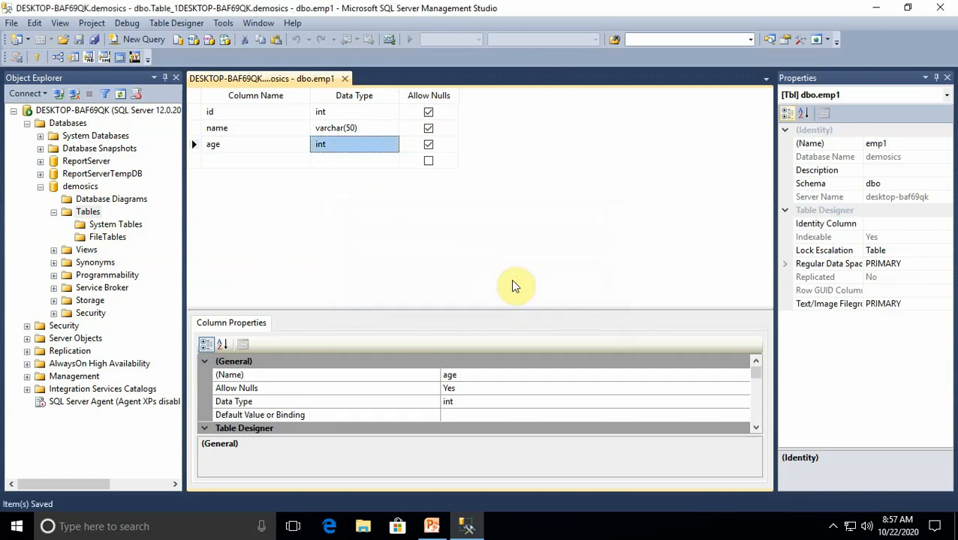
click(345, 78)
Refresh the server's Databases list and expand the demosics database's Tables folder to list its tables
click(41, 169)
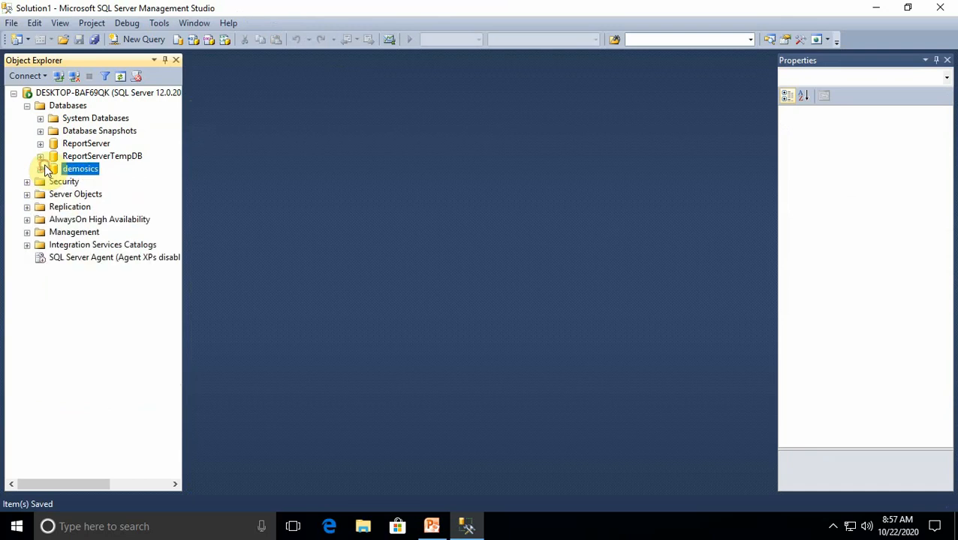
click(27, 106)
right_click(34, 110)
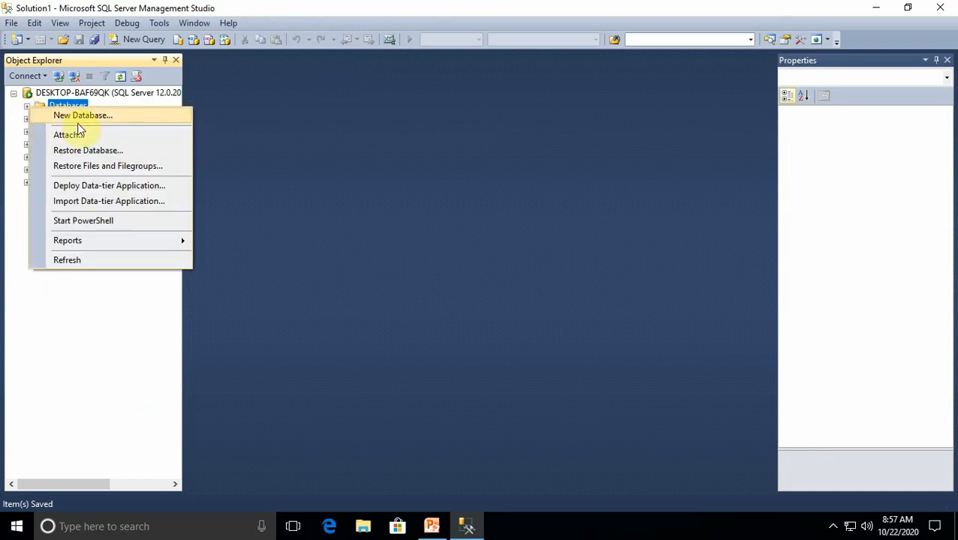
click(71, 259)
click(27, 105)
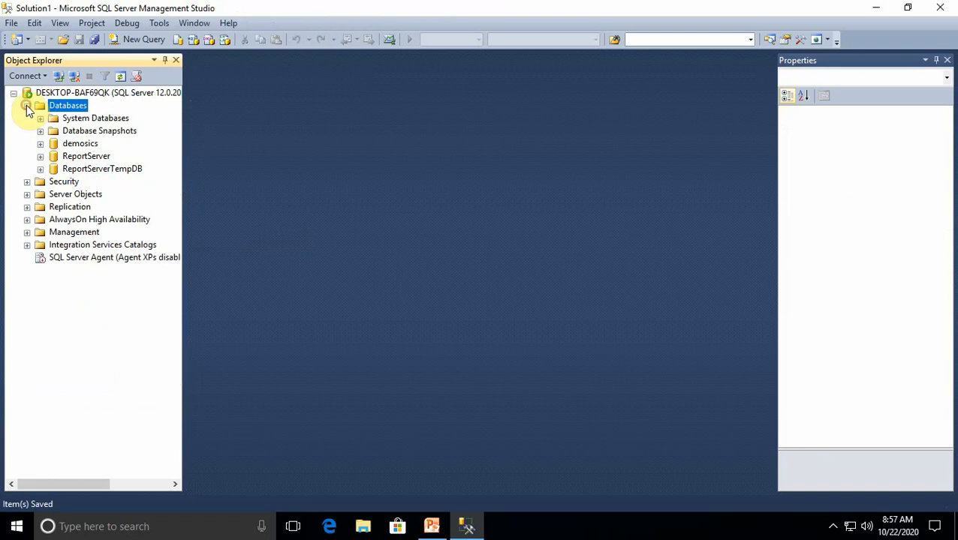
click(39, 144)
click(53, 169)
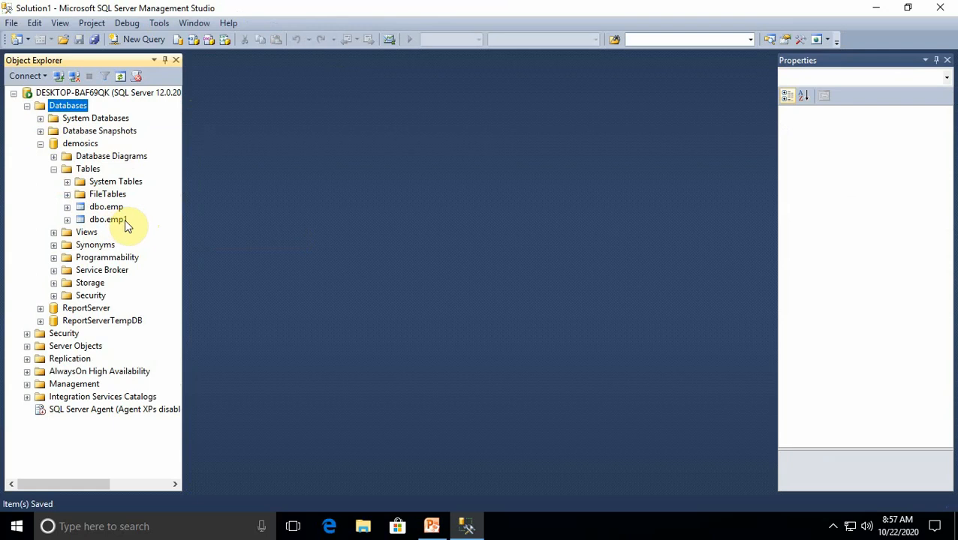
Open a new query, write "use demosics" and execute it
click(150, 45)
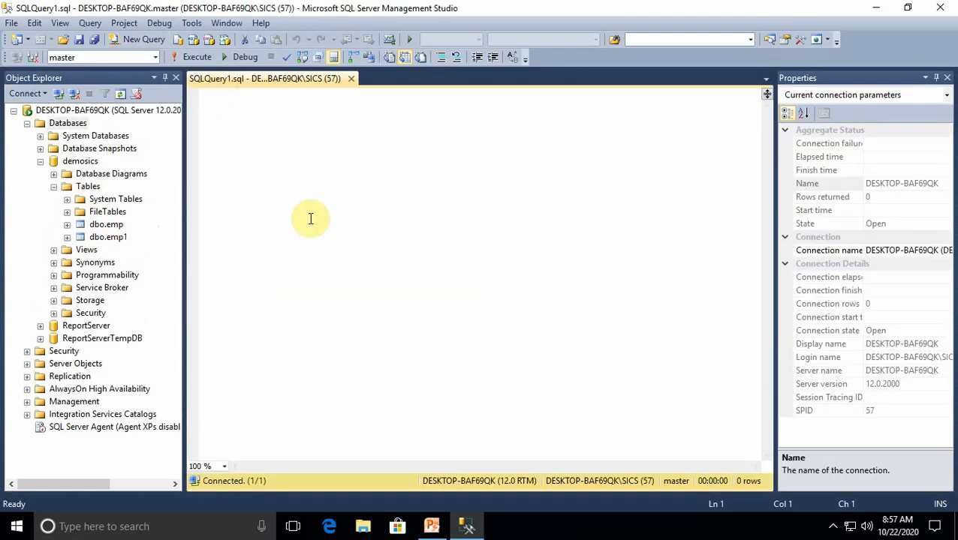
text(use)
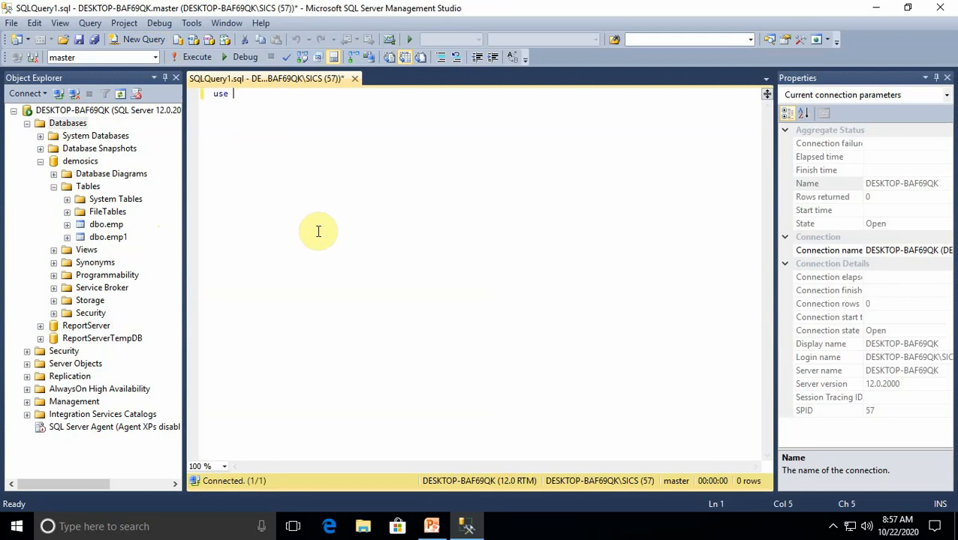
text( demo)
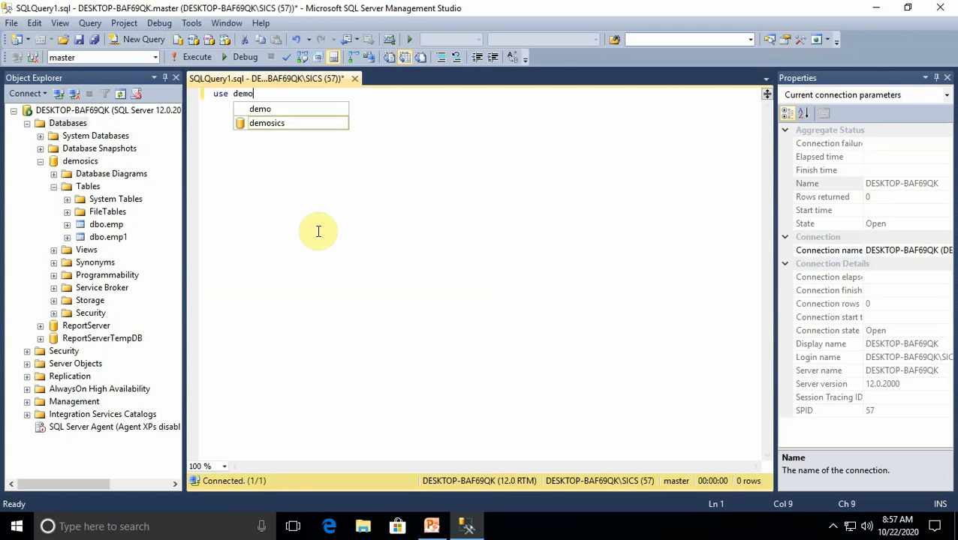
key(Tab)
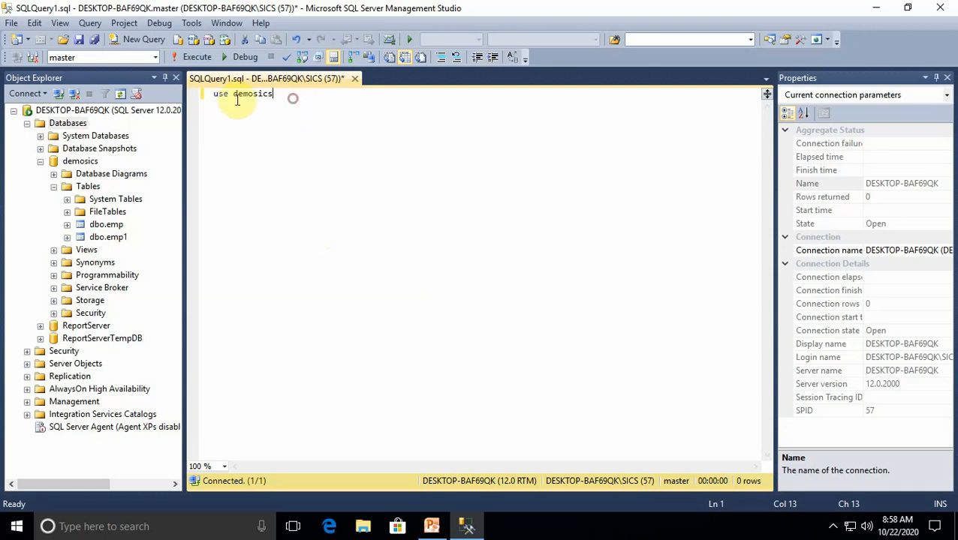
click(192, 101)
key(F5)
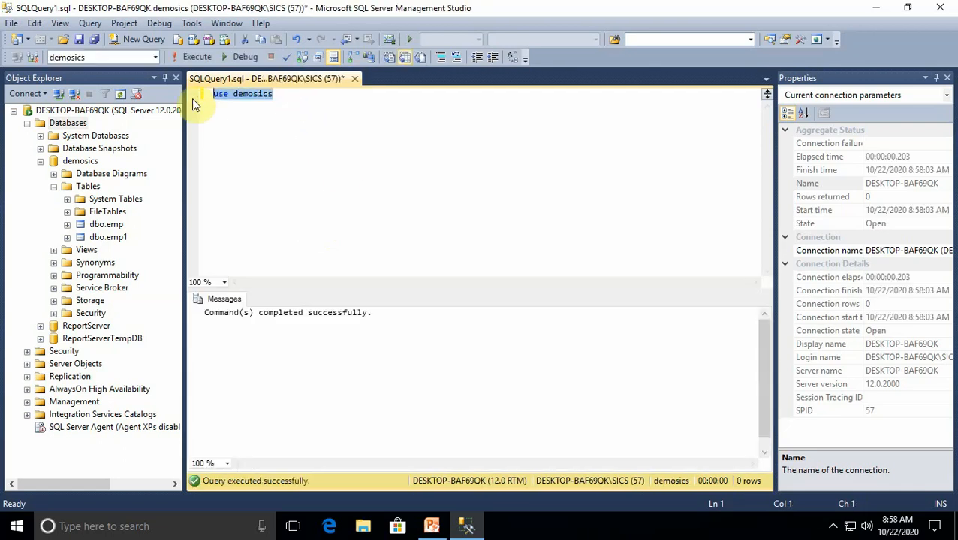
Add the line "select *from emp" below the use statement and execute only that line
click(243, 144)
click(290, 103)
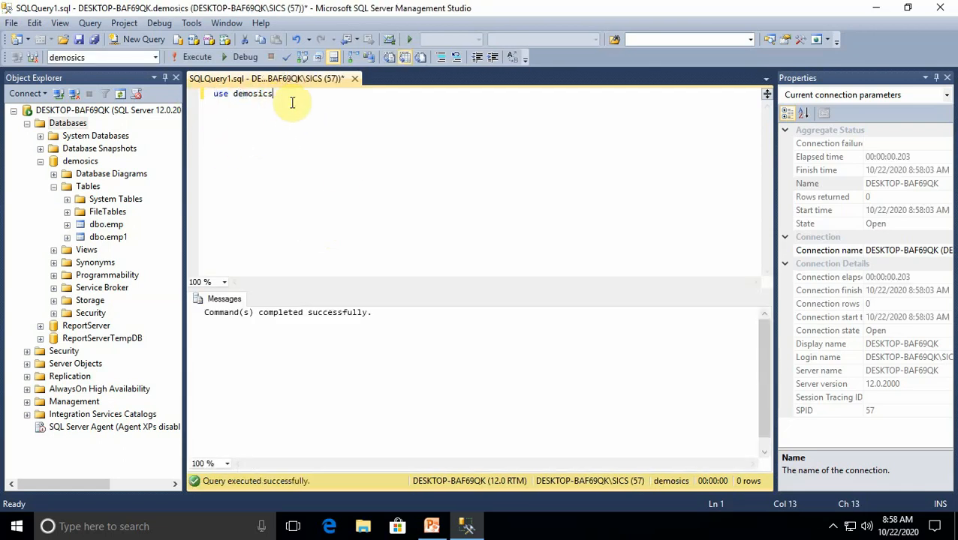
key(Return)
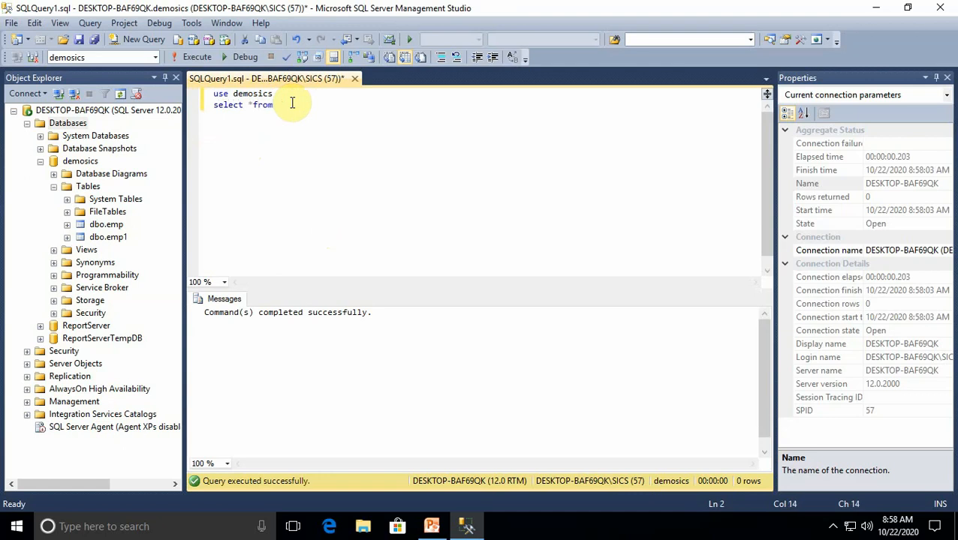
text(select *from emp)
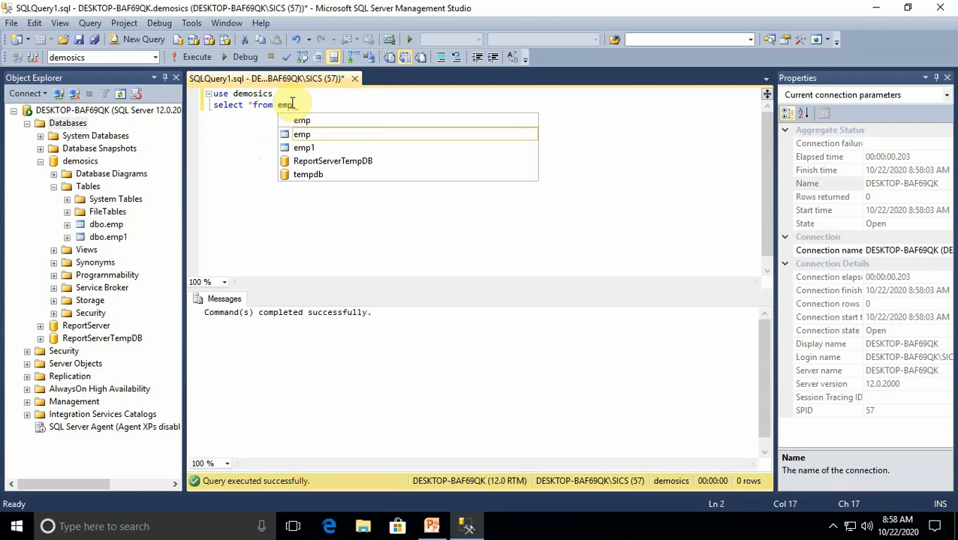
click(305, 135)
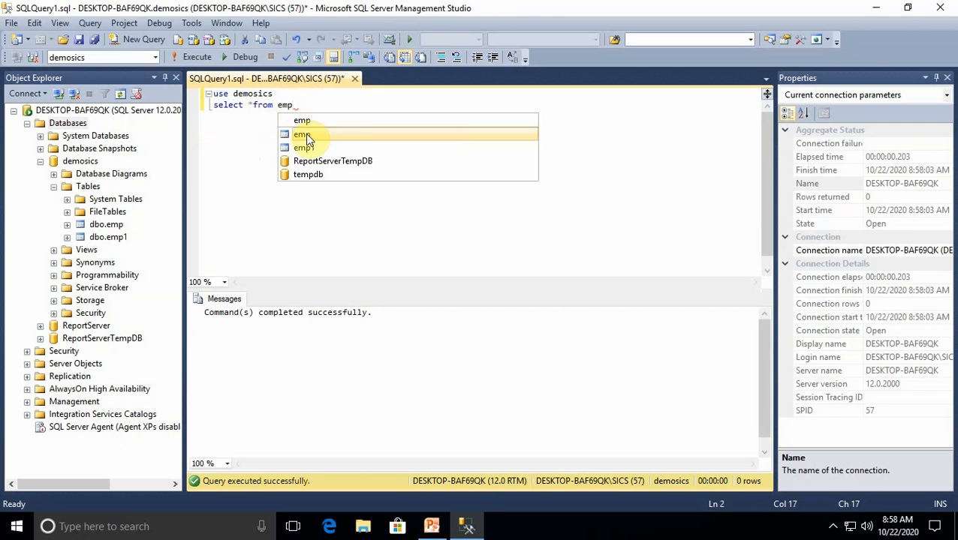
drag(292, 105, 204, 105)
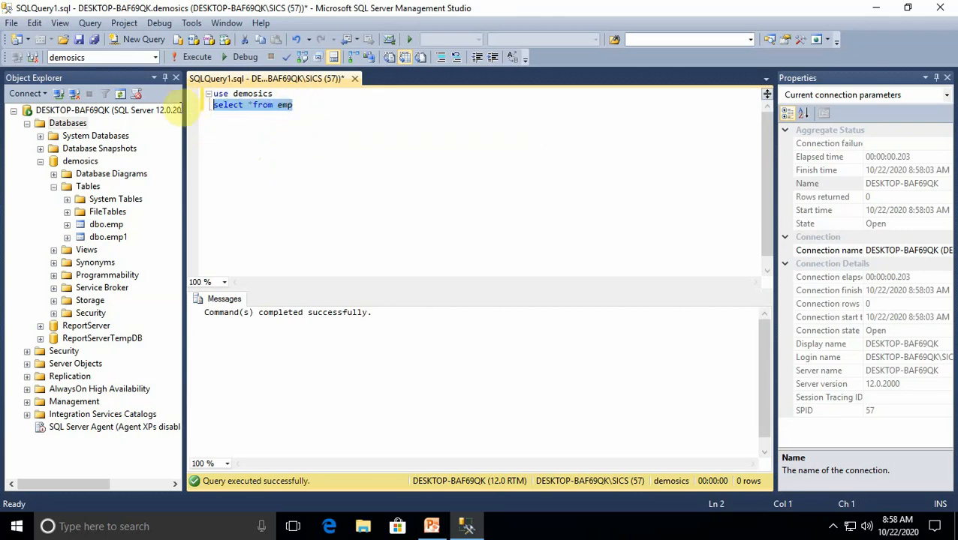
click(197, 57)
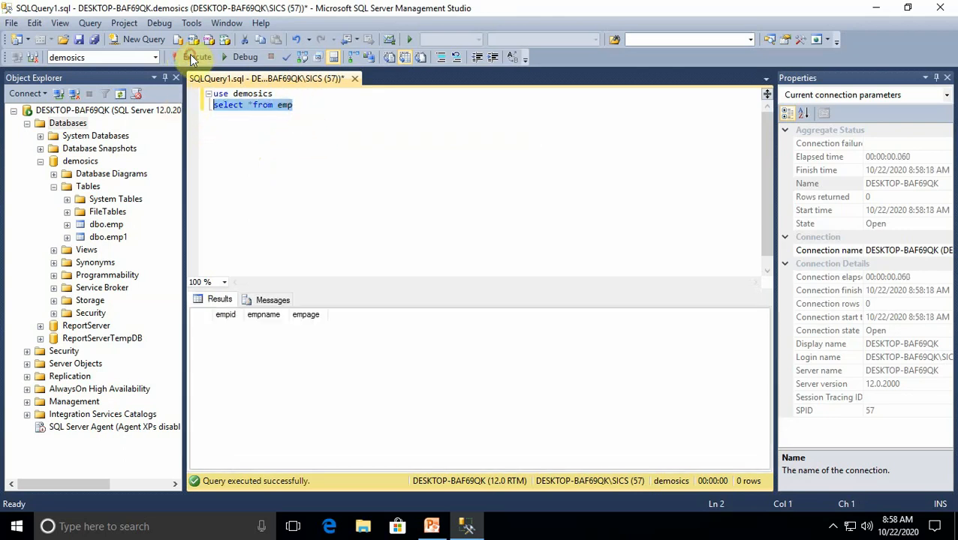
click(404, 234)
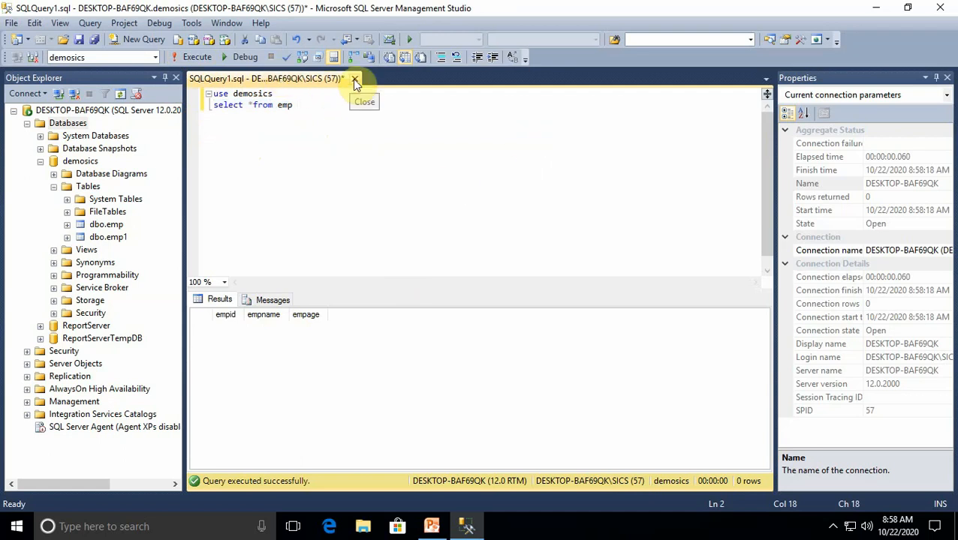
Close the query without saving it, exit SQL Server Management Studio and refresh the desktop
click(353, 78)
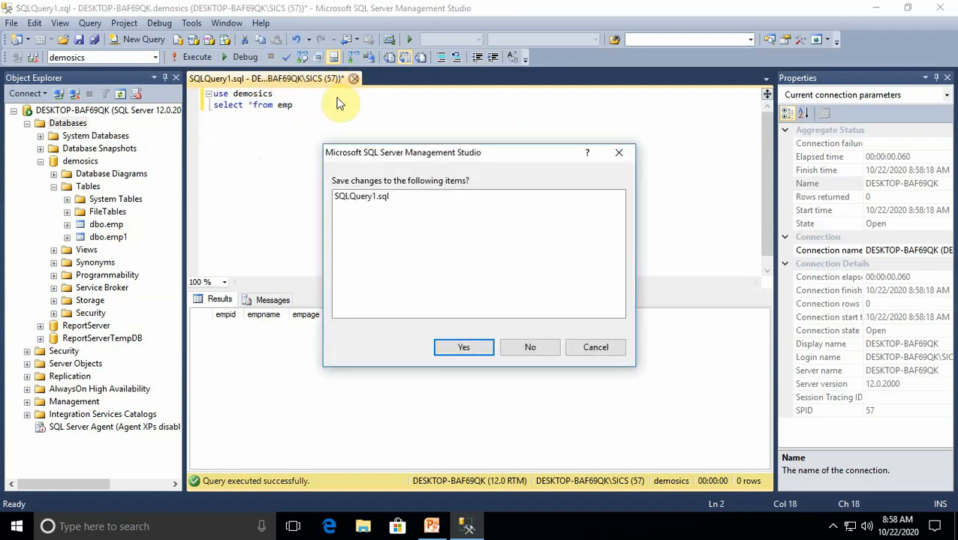
click(525, 347)
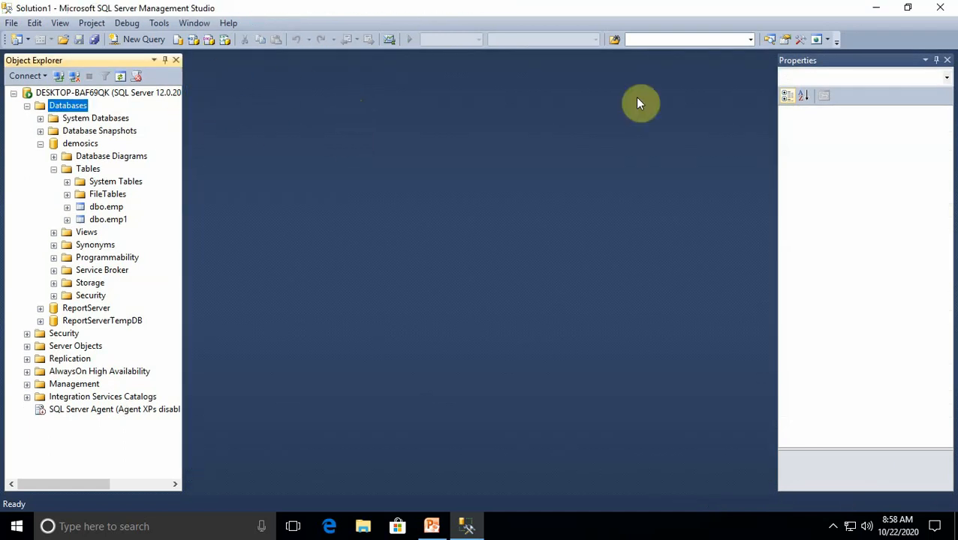
click(942, 8)
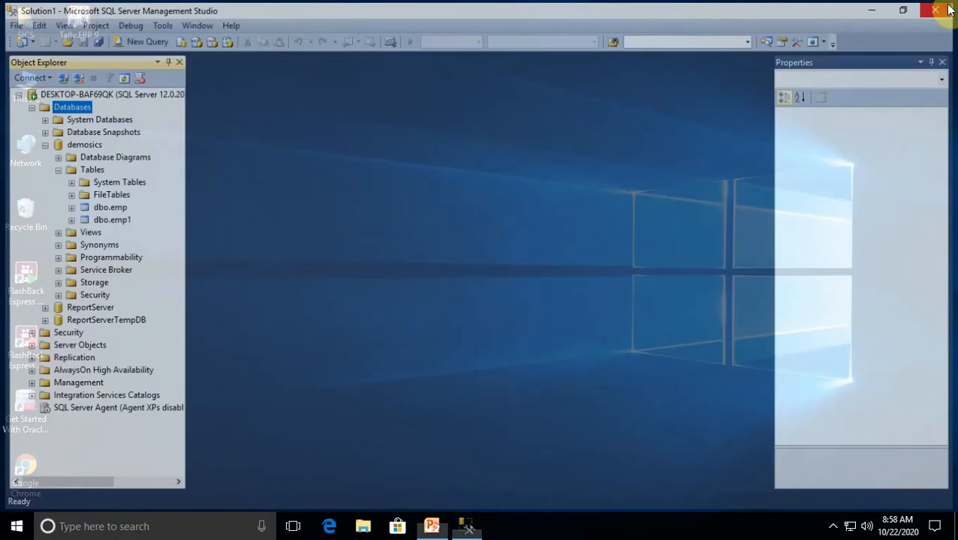
right_click(532, 201)
click(563, 244)
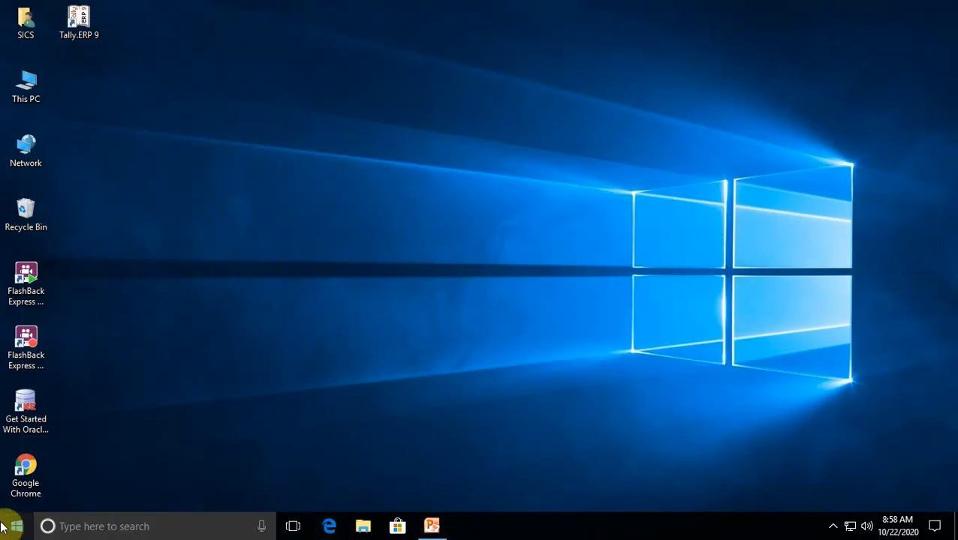
Search Windows for "vi" to launch Visual Studio Enterprise 2015 and start a new project from its Start Page
click(70, 527)
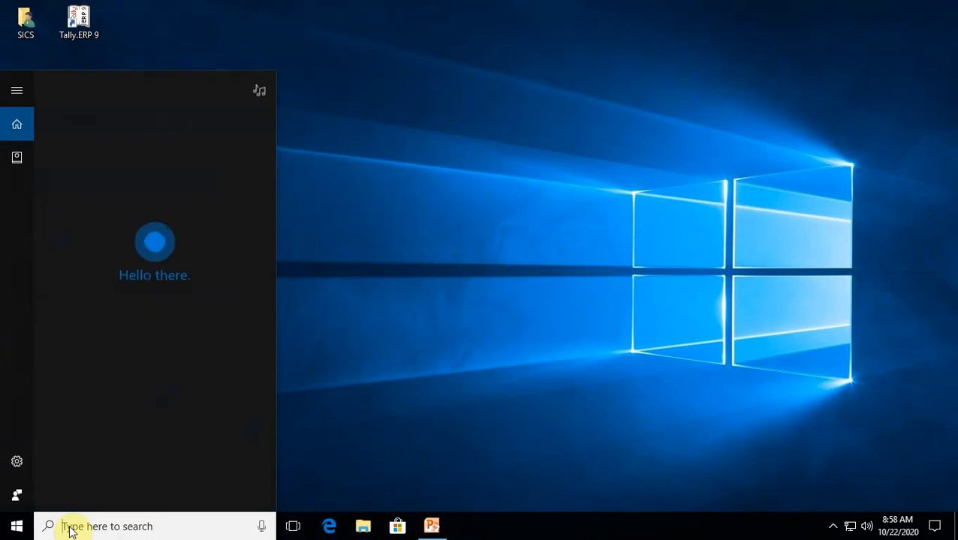
text(vi)
key(Return)
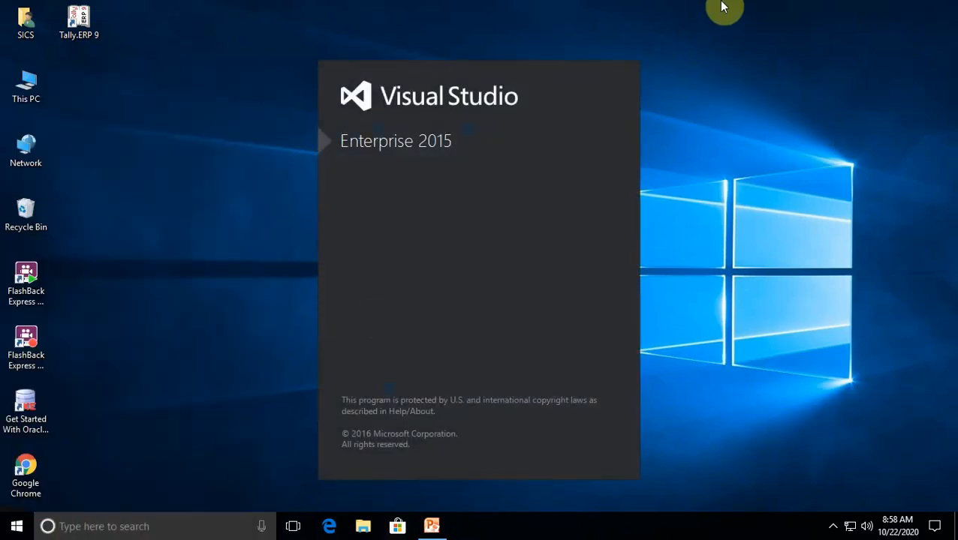
click(833, 525)
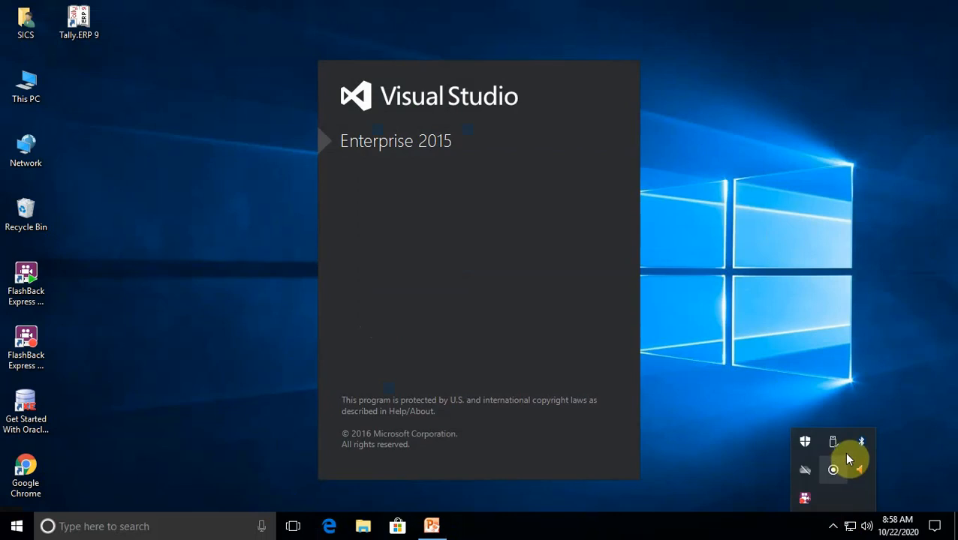
drag(804, 499, 860, 499)
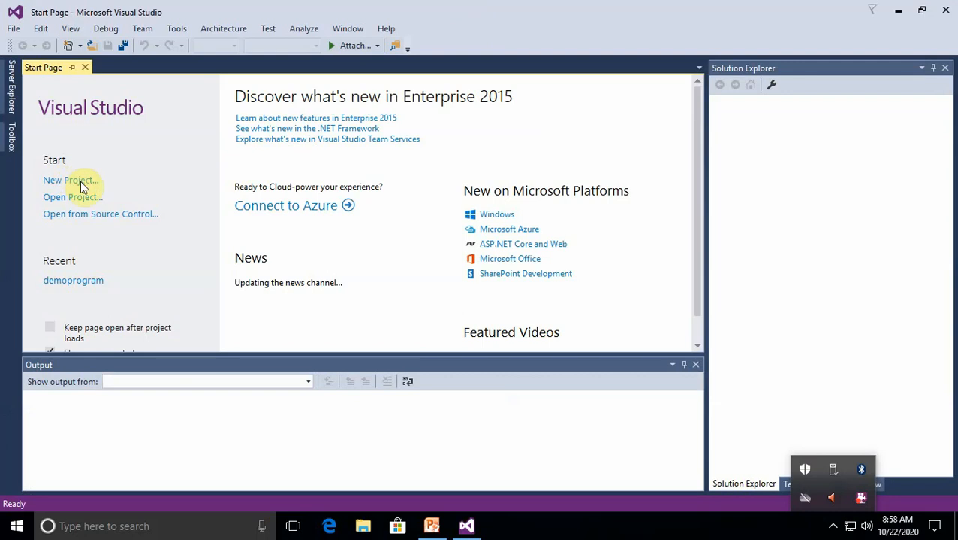
click(79, 181)
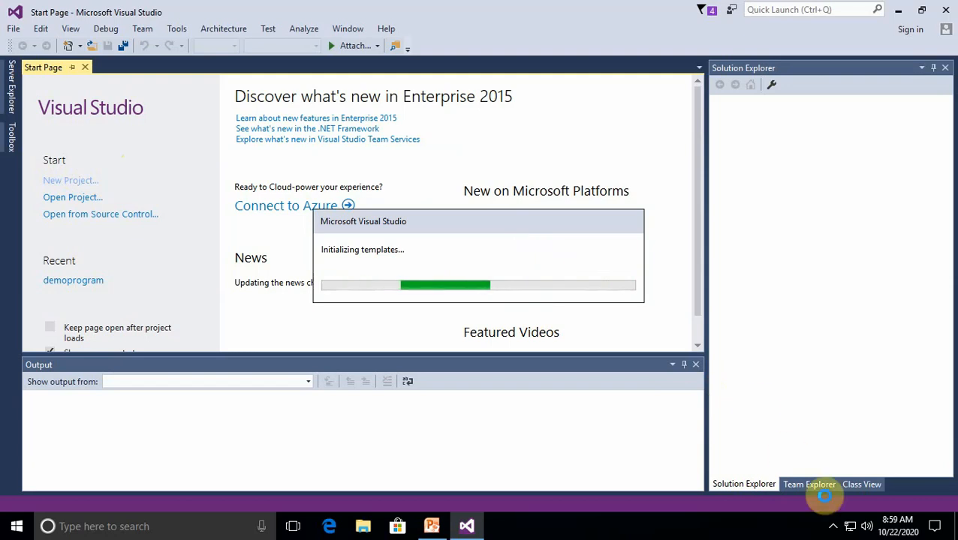
click(832, 527)
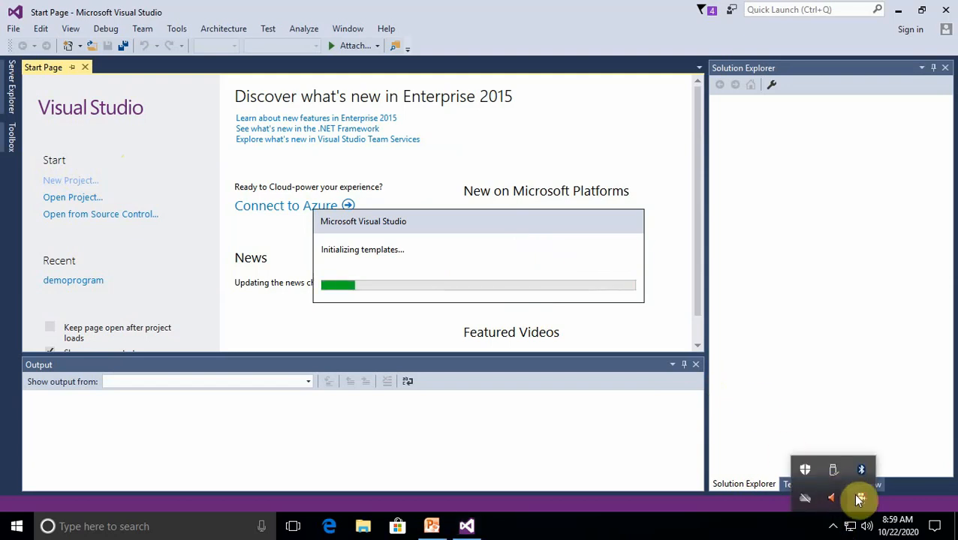
right_click(852, 493)
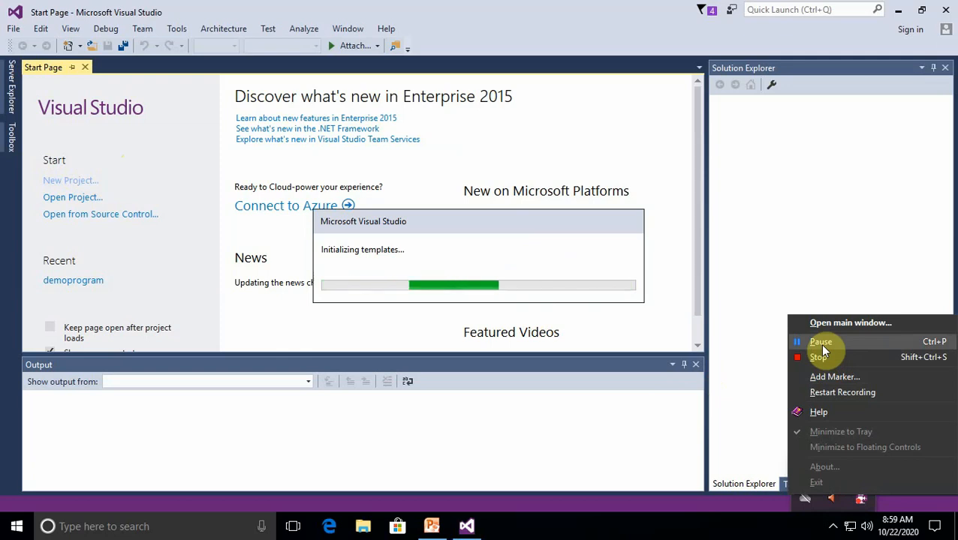
click(820, 344)
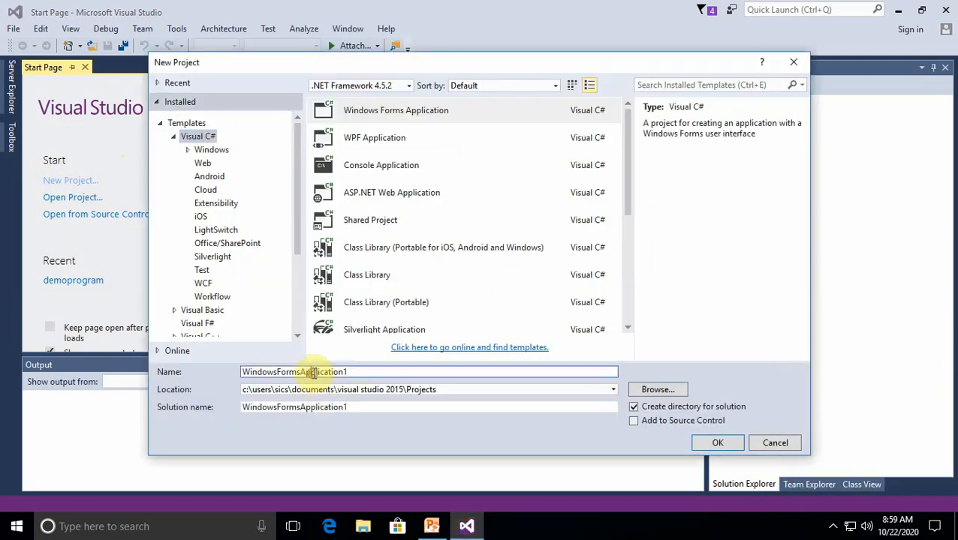
Set the new project's location to the root of Local Disk (D:)
double_click(320, 371)
click(652, 390)
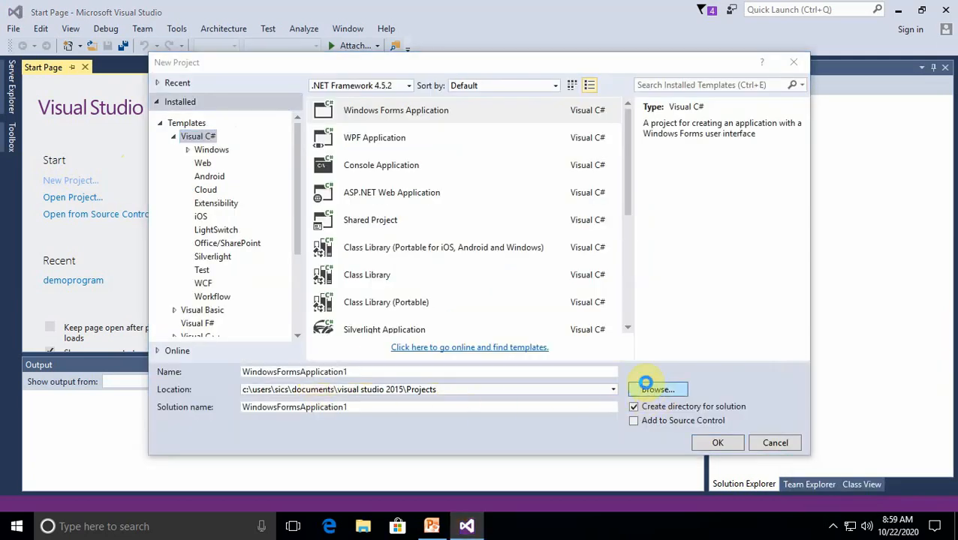
click(645, 386)
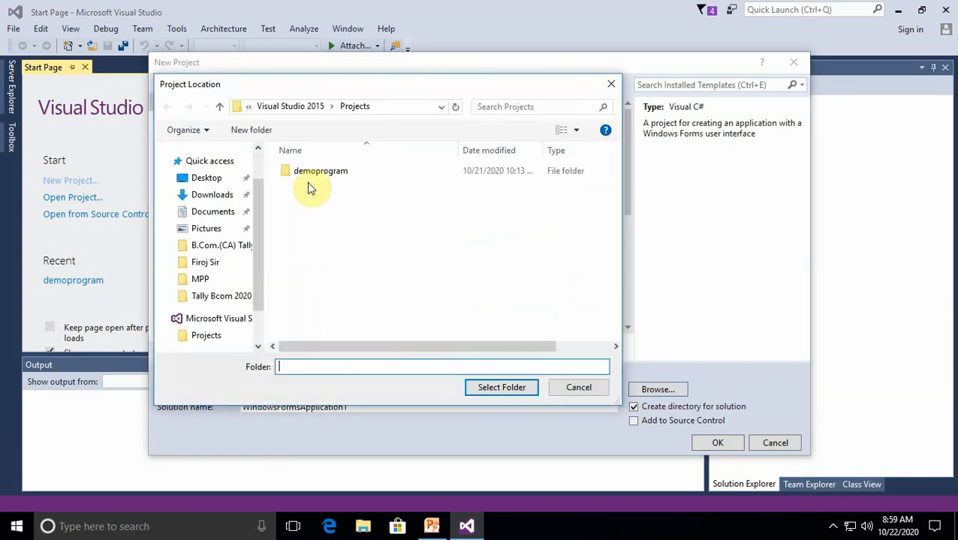
click(225, 292)
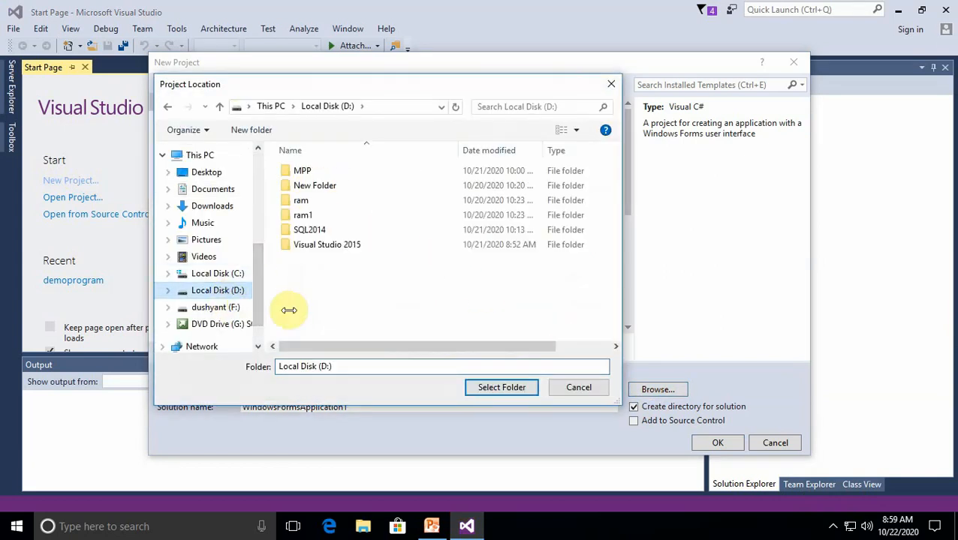
click(501, 388)
Name the project demodatabase and create it as a Visual C# Windows Forms Application
click(348, 371)
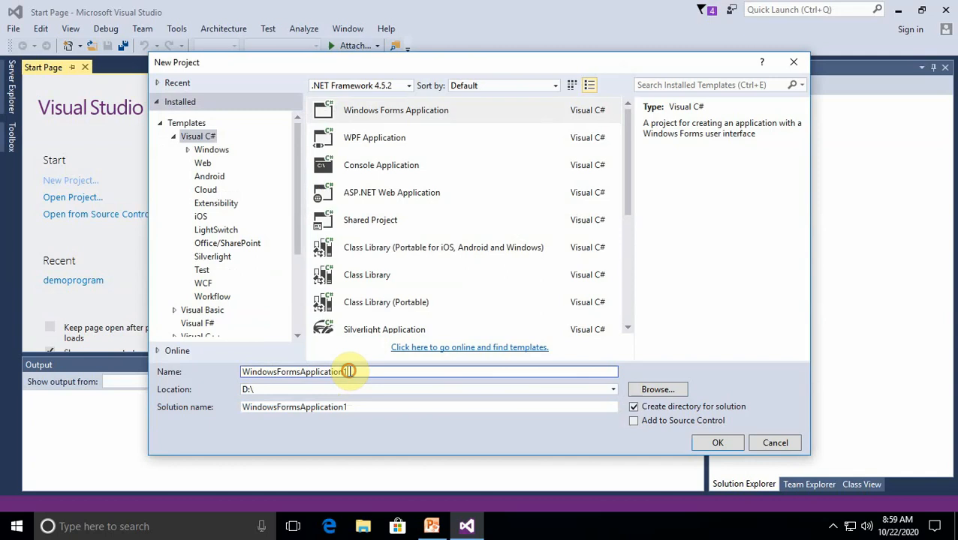
key(BackSpace)
key(BackSpace)
key(BackSpace)
key(BackSpace)
key(BackSpace)
key(BackSpace)
key(BackSpace)
key(BackSpace)
key(BackSpace)
key(BackSpace)
key(BackSpace)
key(BackSpace)
key(BackSpace)
key(BackSpace)
key(BackSpace)
key(BackSpace)
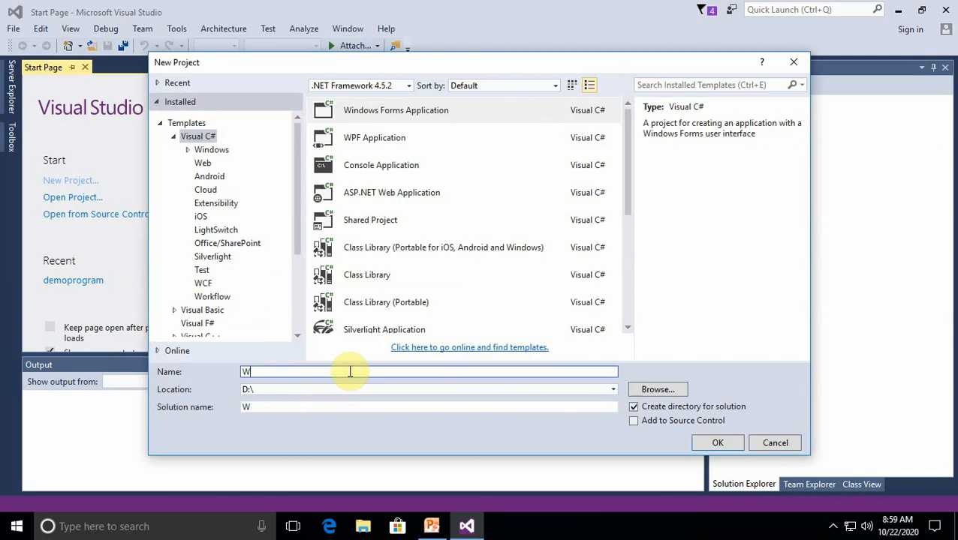
text(demodatabase)
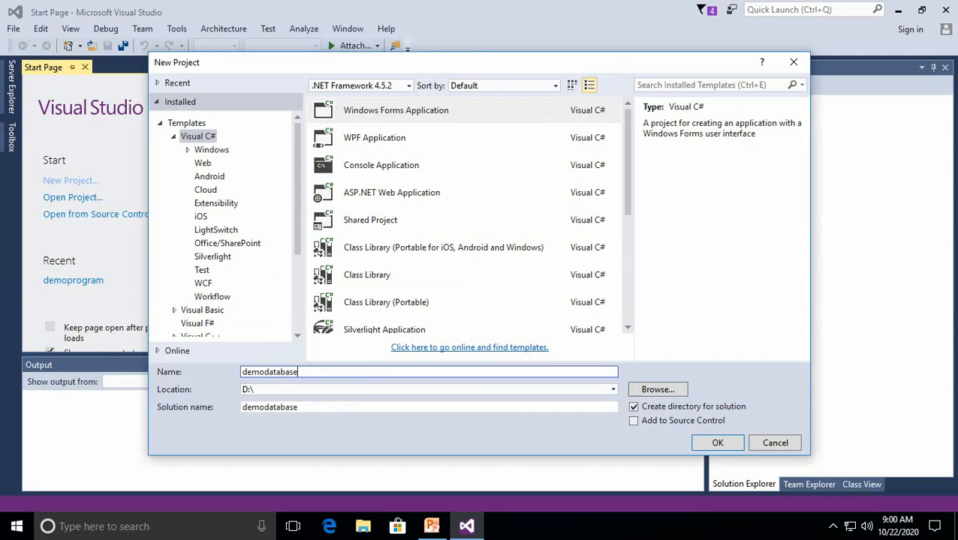
click(717, 443)
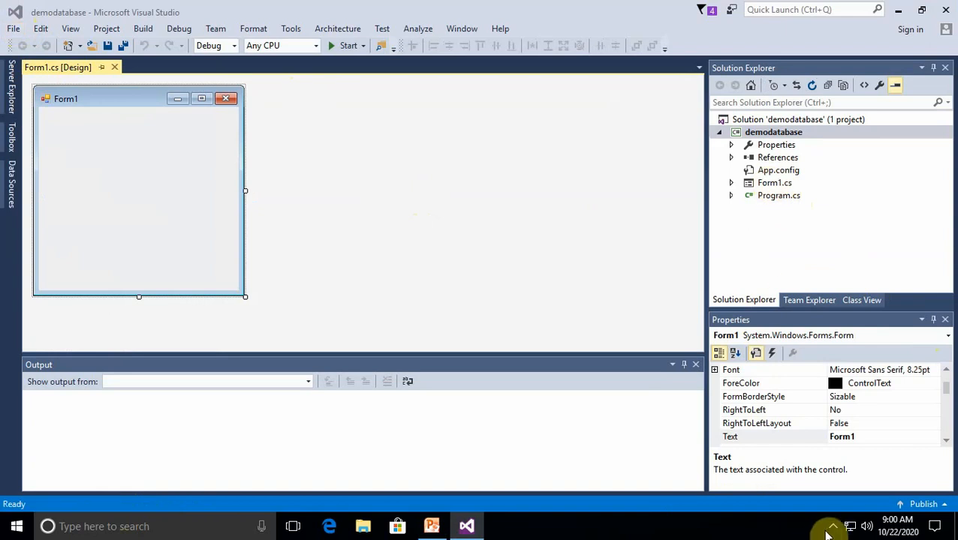
Close the demodatabase solution
click(832, 526)
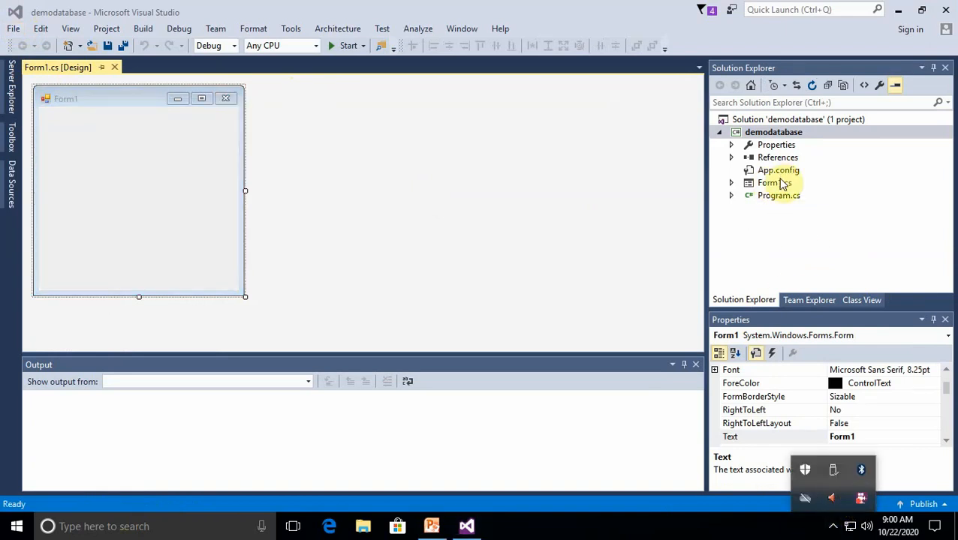
click(541, 208)
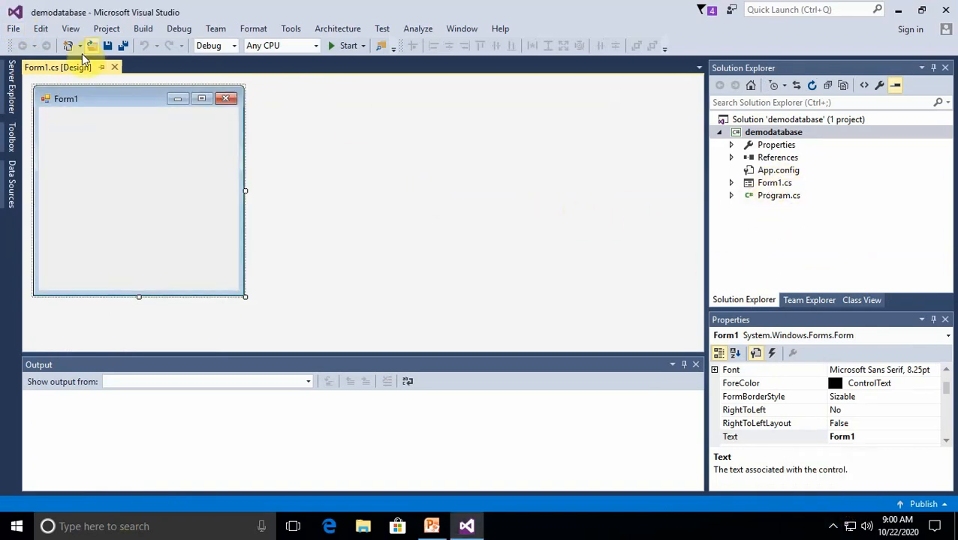
click(12, 31)
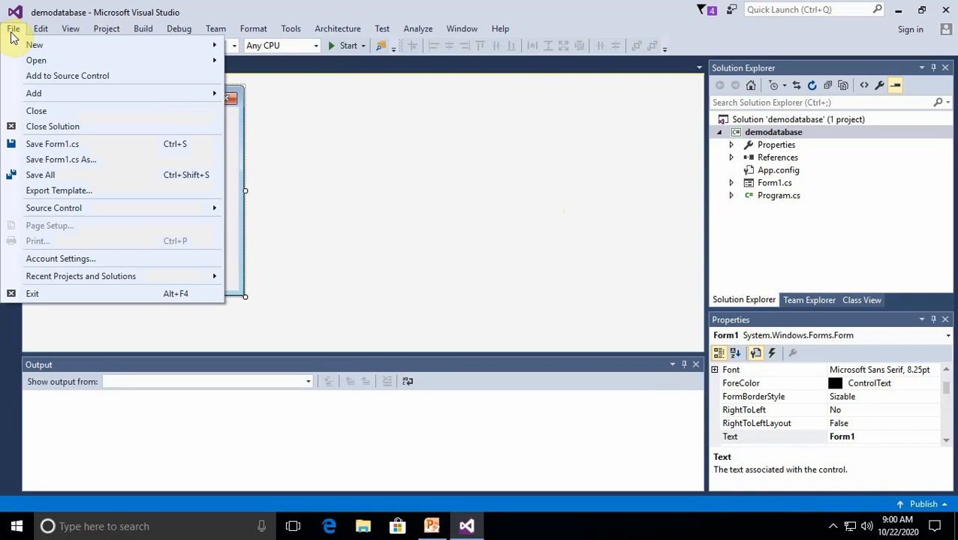
click(51, 126)
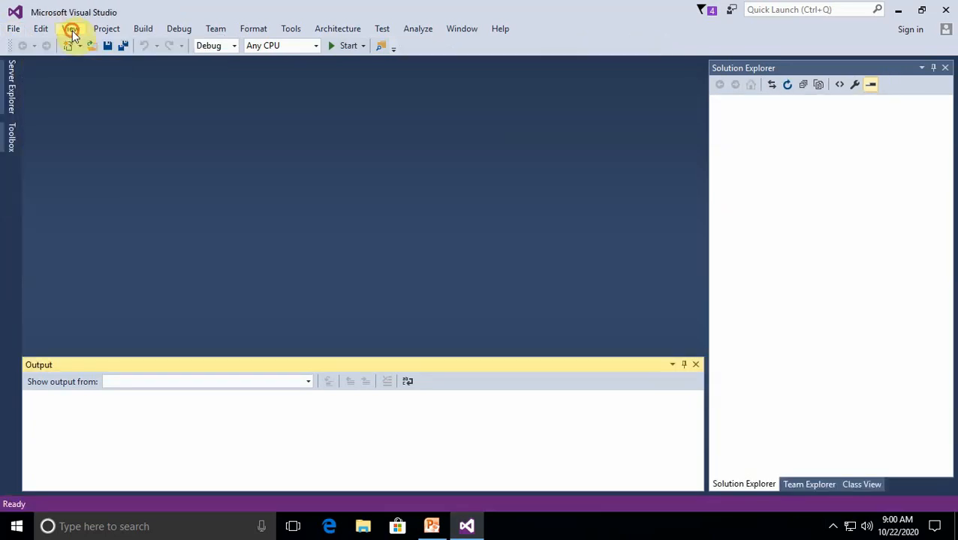
Start a new project from the Start Page and show the Visual Basic templates
click(72, 29)
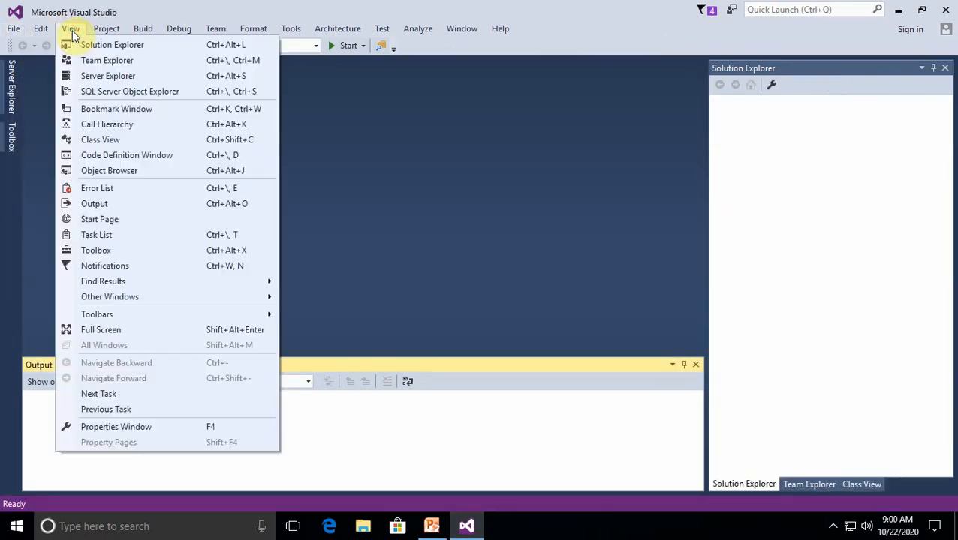
click(105, 223)
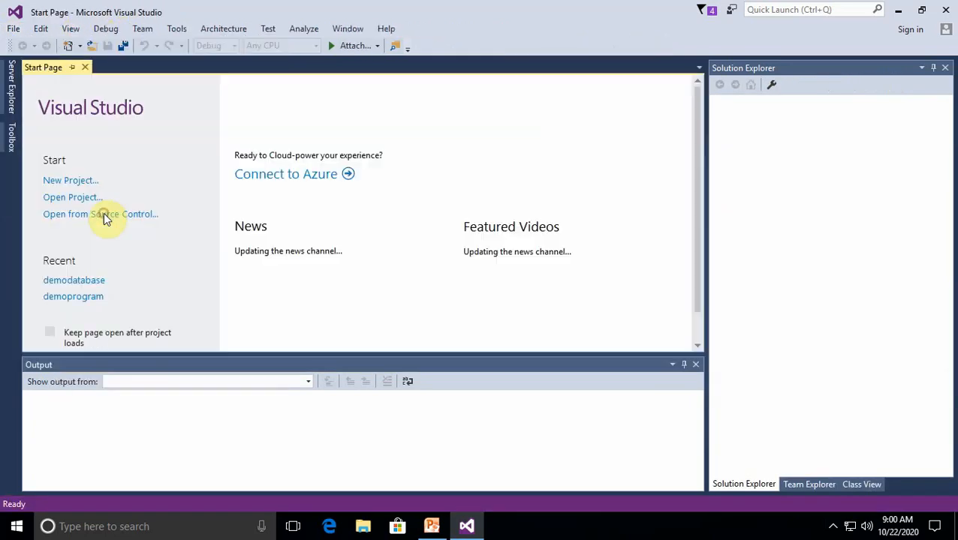
click(77, 182)
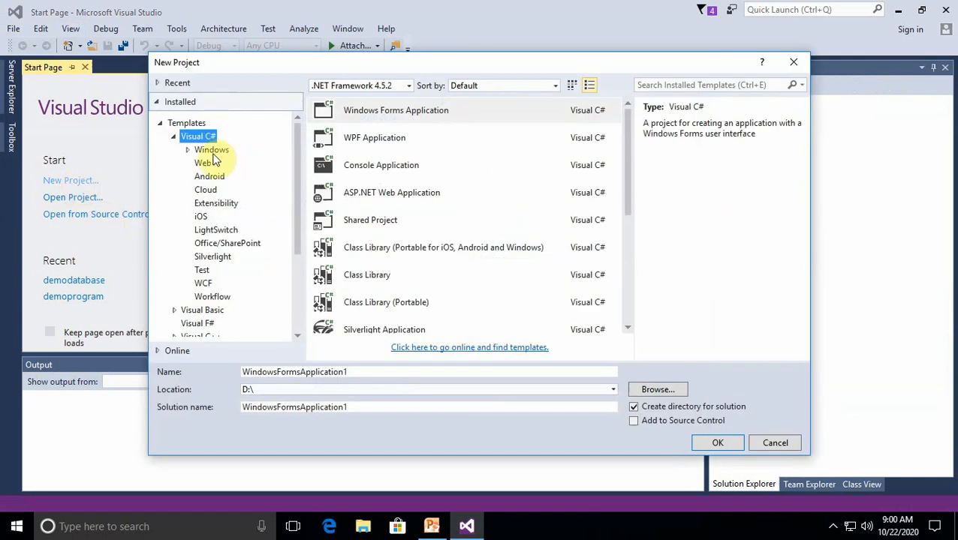
click(191, 311)
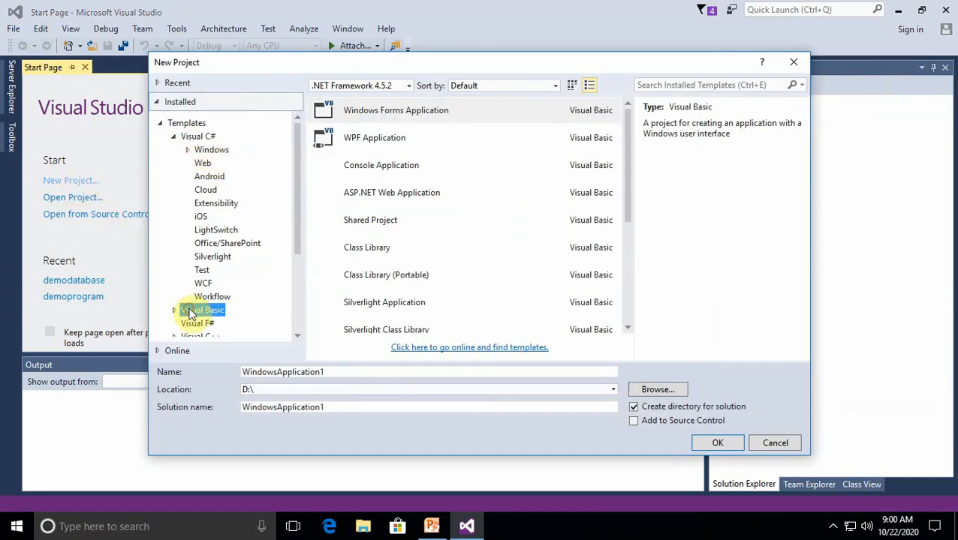
Name the project DemoSqldatabase and create it as a Visual Basic Windows Forms Application in D:\
click(277, 373)
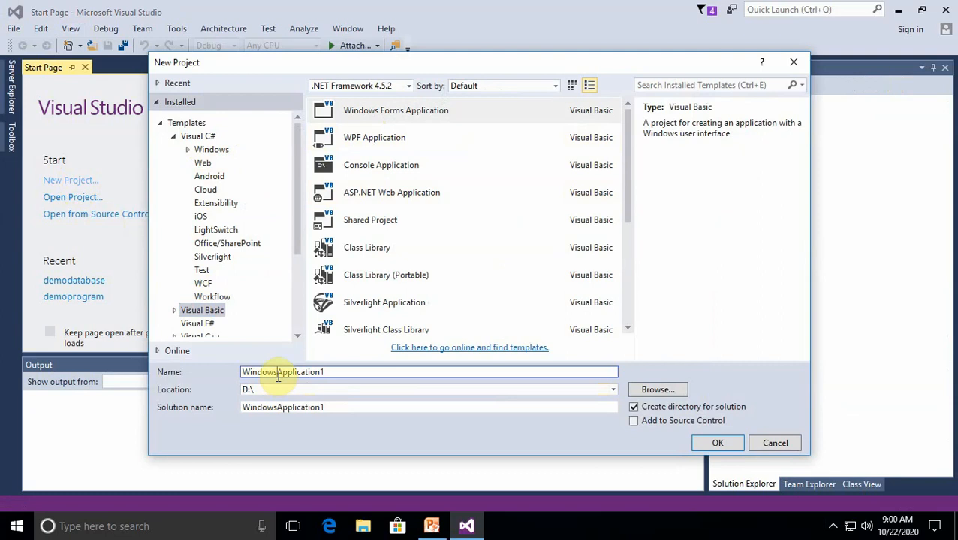
drag(337, 370, 214, 383)
key(BackSpace)
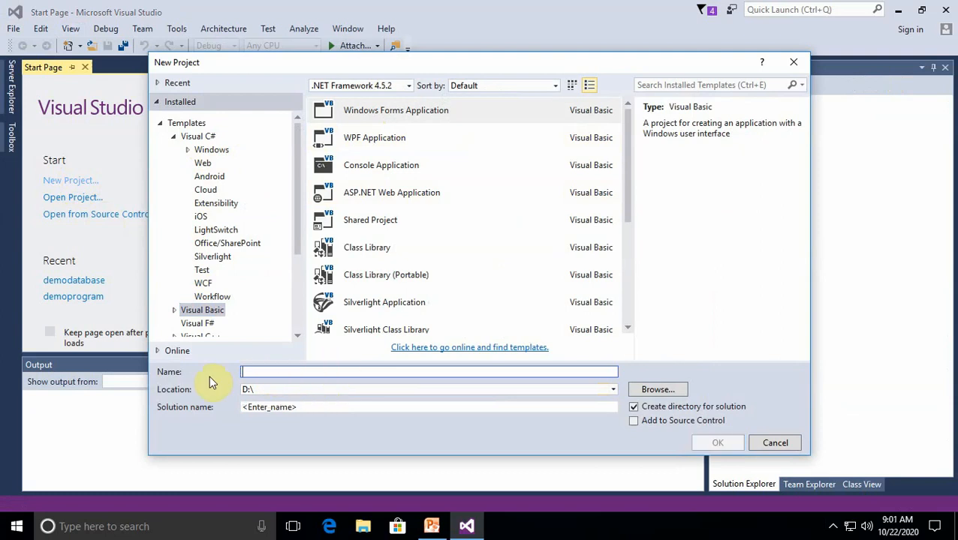
text(Demo)
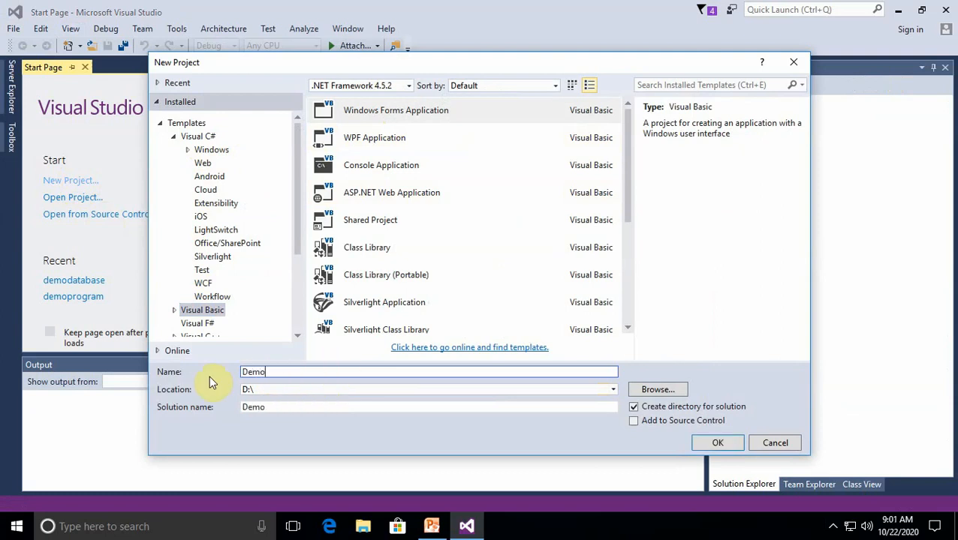
text(Sqldatabase)
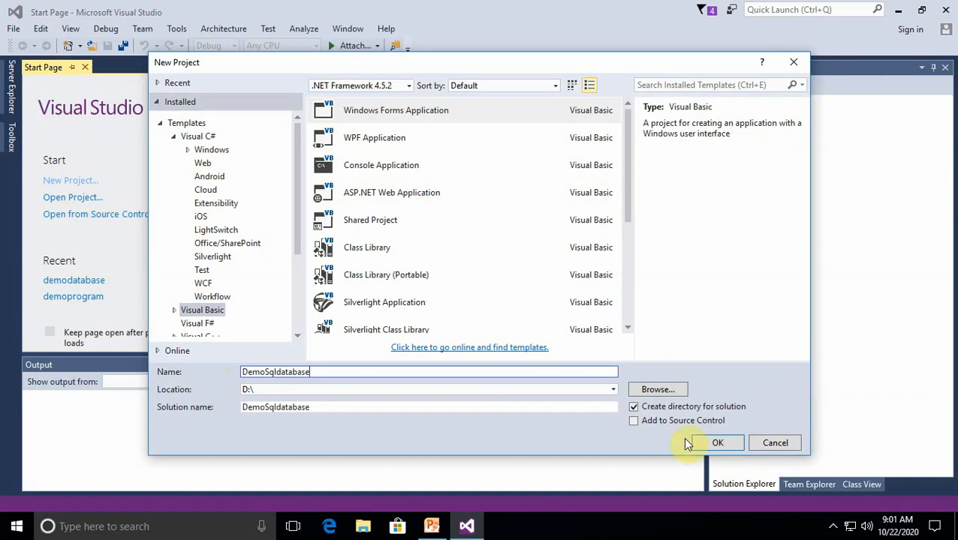
click(709, 443)
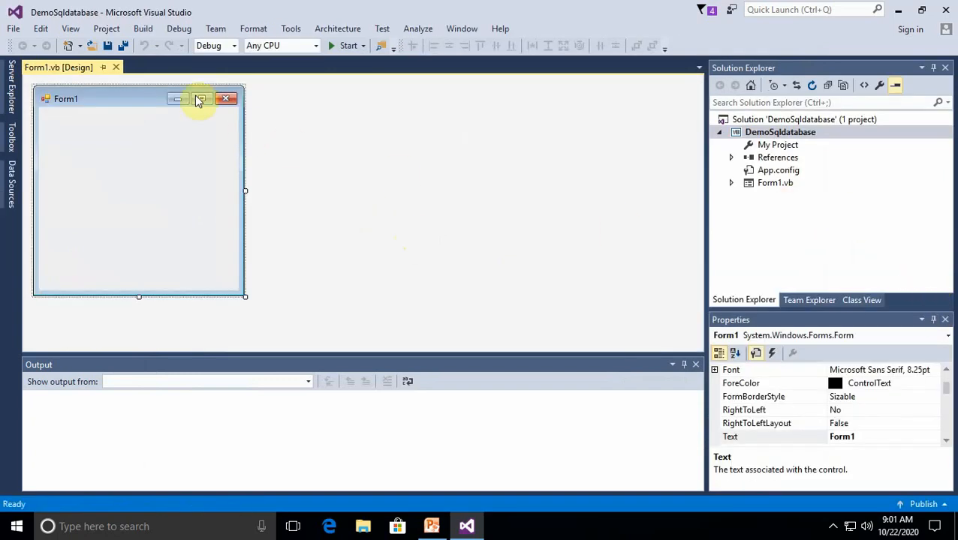
Start adding a data connection in Server Explorer with Microsoft SQL Server as the data source
click(70, 32)
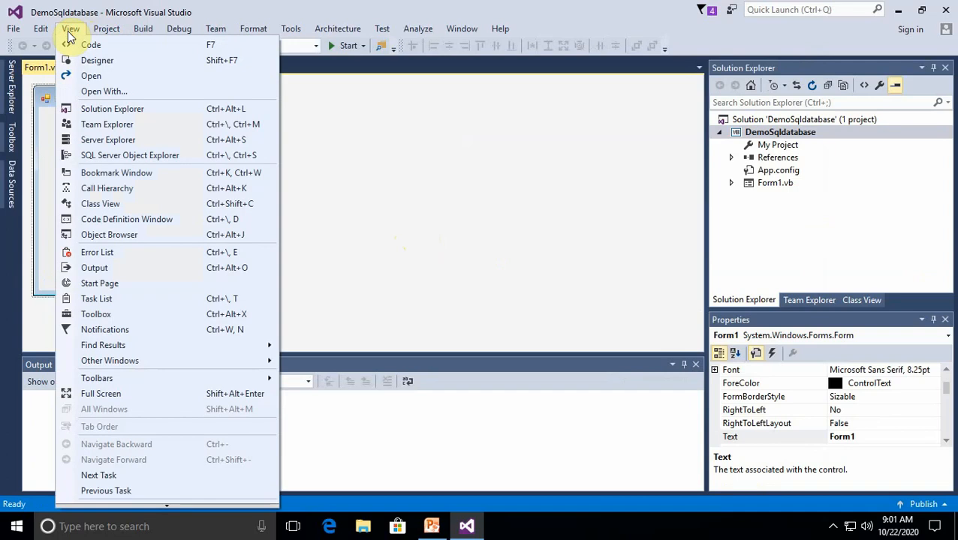
click(106, 144)
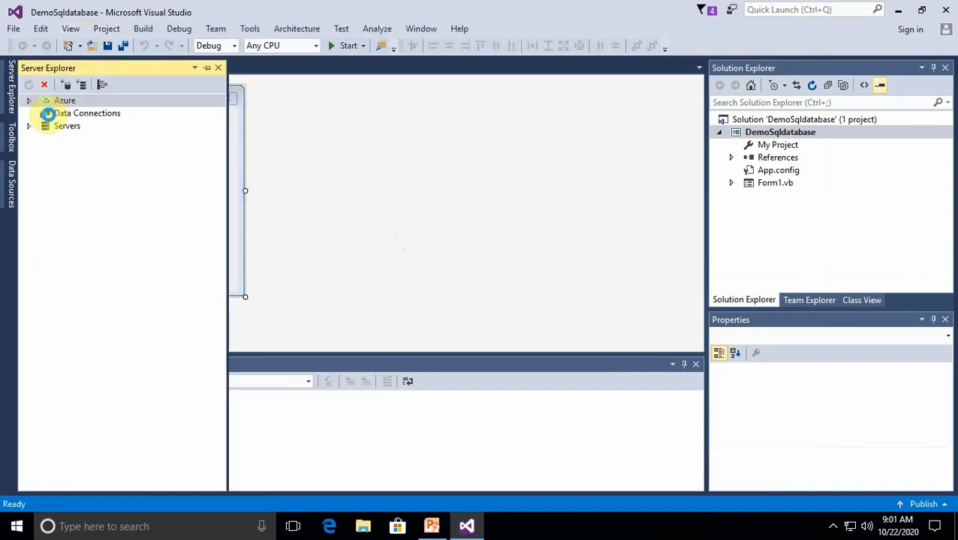
right_click(87, 118)
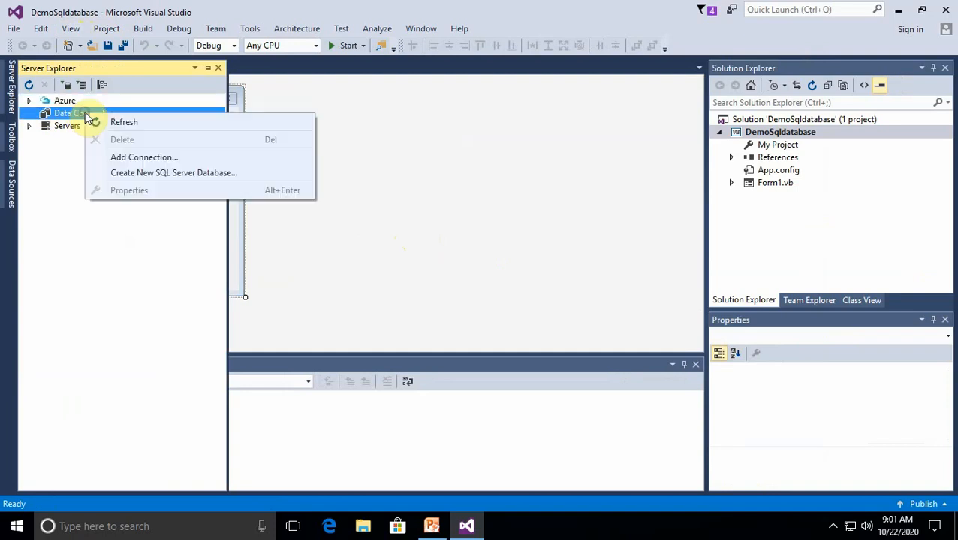
click(124, 161)
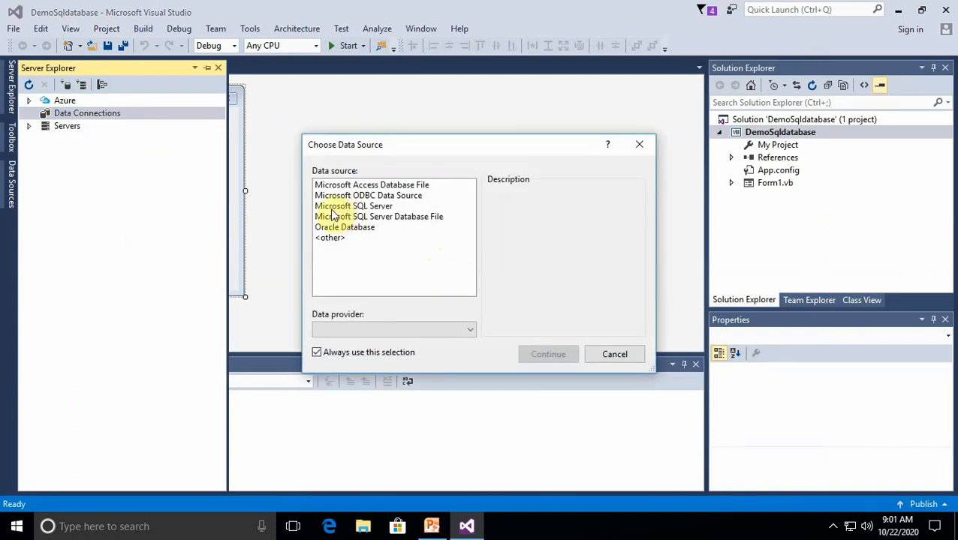
click(363, 208)
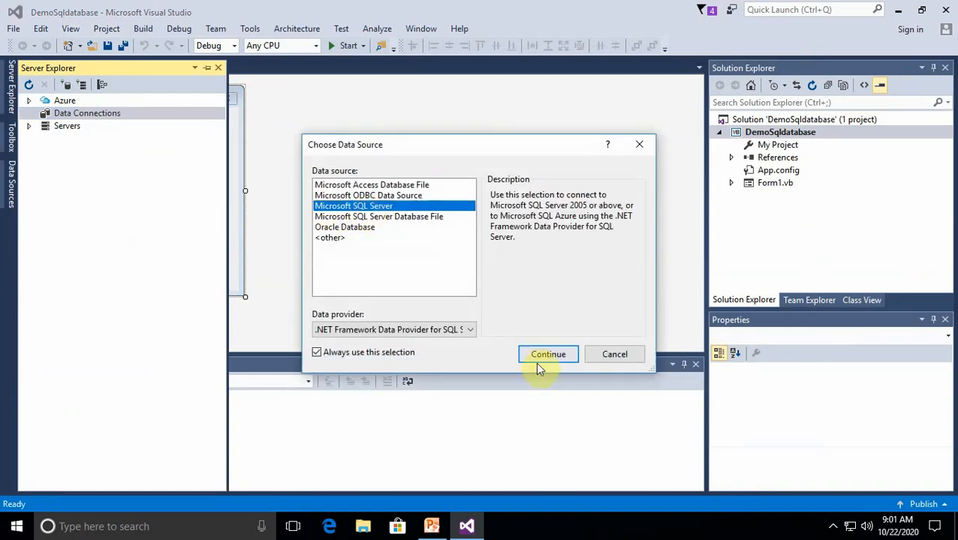
click(542, 355)
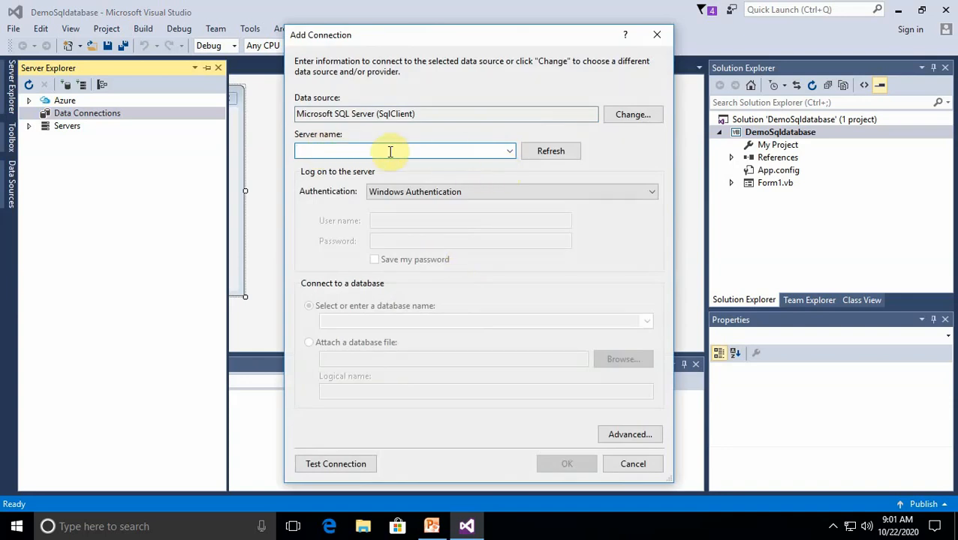
Set the connection's server name to (local) with Windows Authentication
text(()
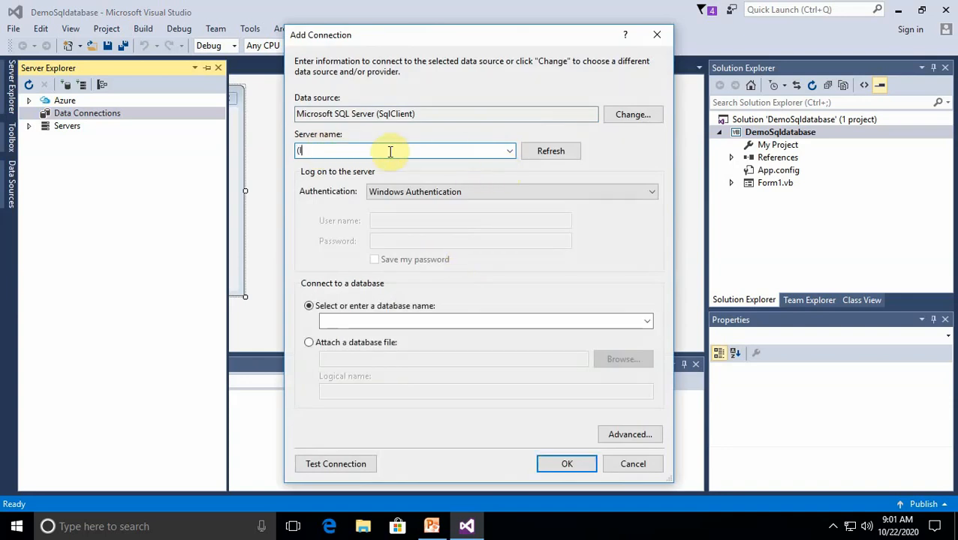
text(local)
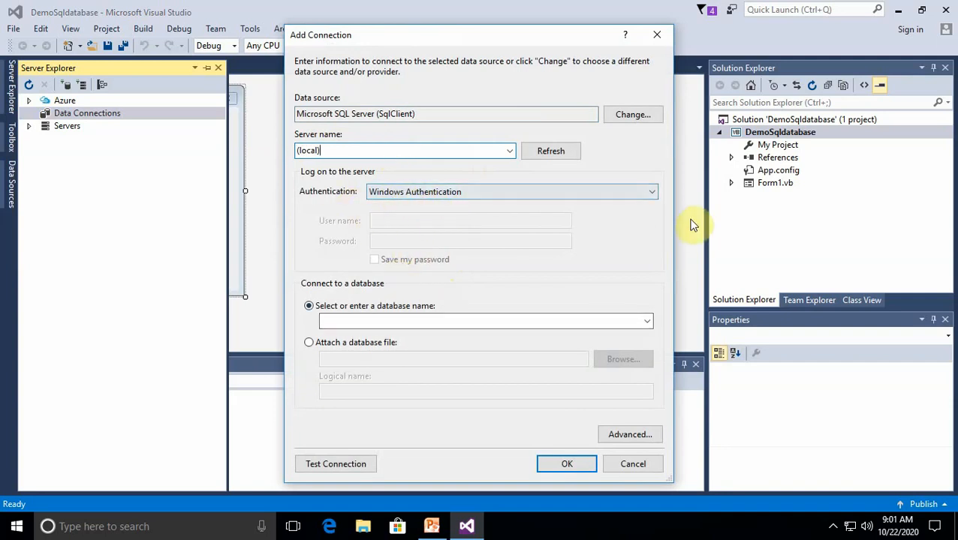
click(651, 193)
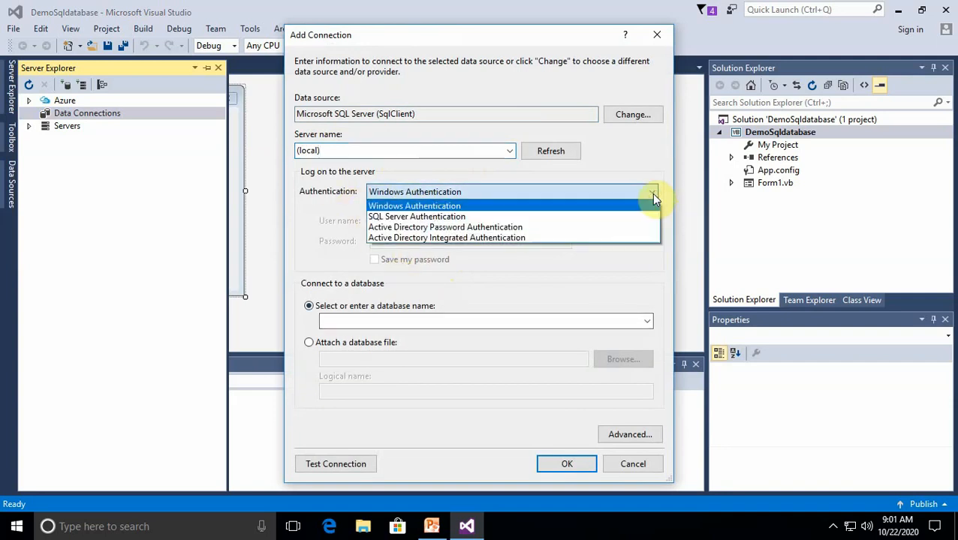
click(388, 206)
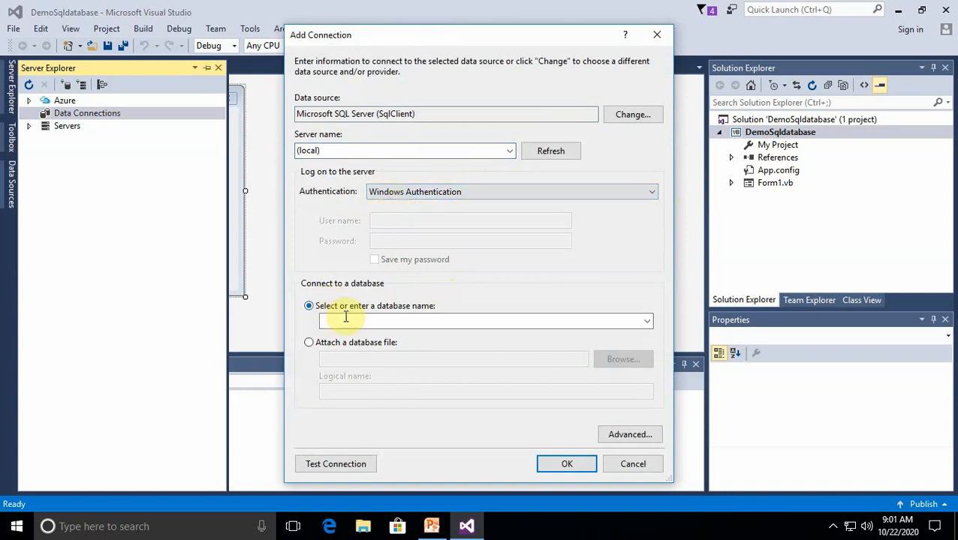
Add the tested connection to the demosics database and expand it in Server Explorer
click(647, 323)
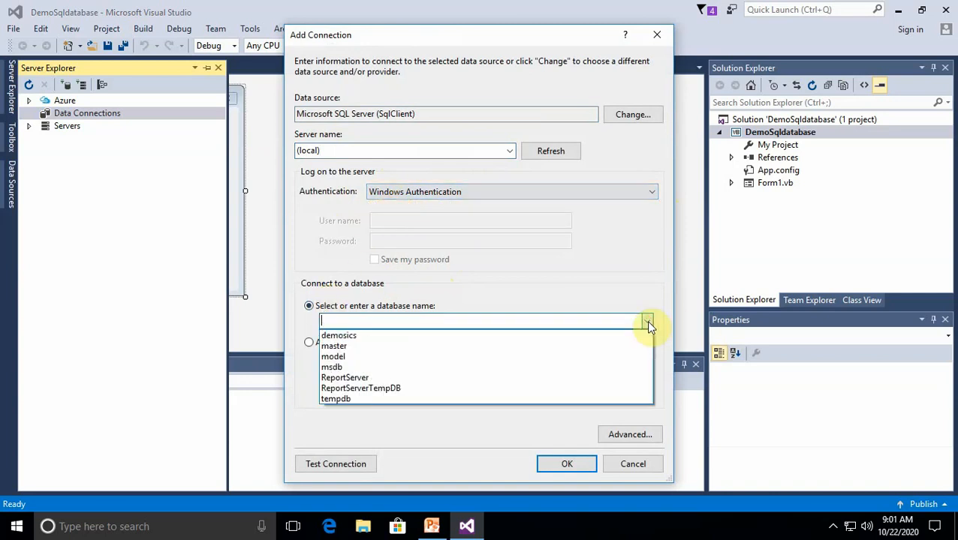
click(344, 338)
click(351, 464)
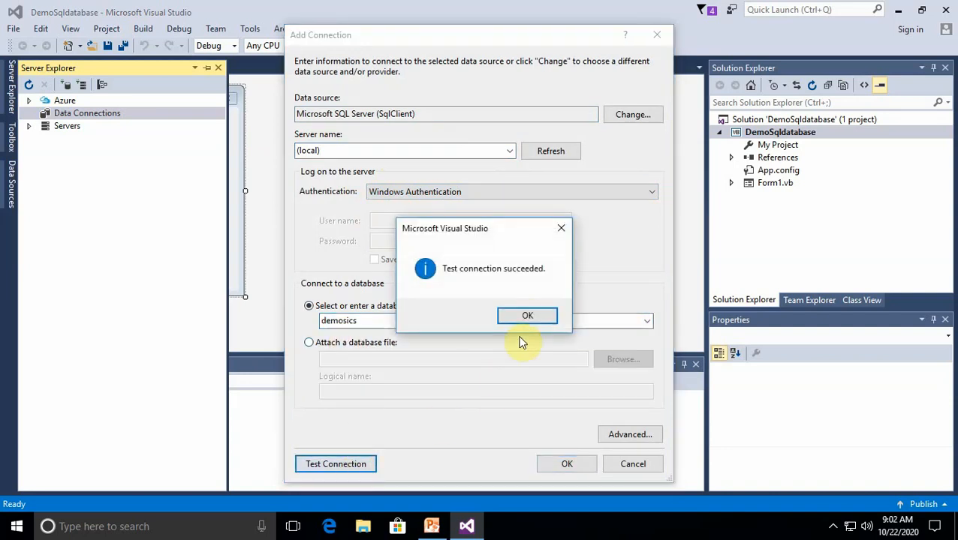
click(527, 315)
click(558, 463)
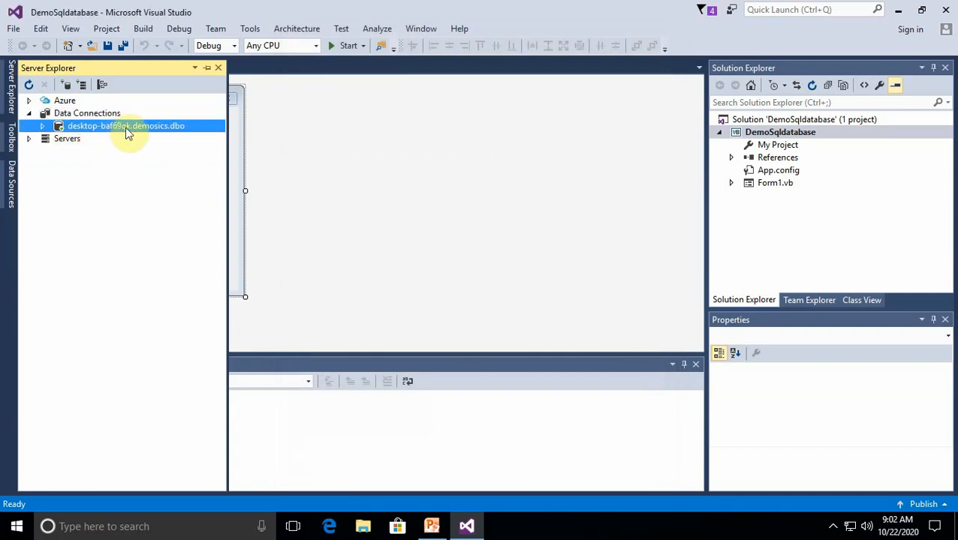
click(43, 125)
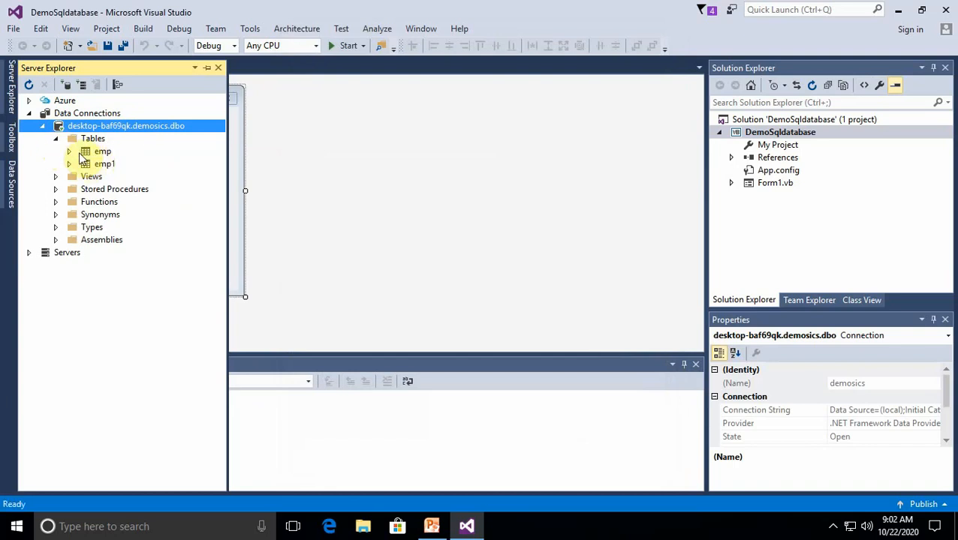
Enlarge Form1 to about 709 x 312 and close the Properties, Solution Explorer, Team Explorer and Class View windows
click(312, 283)
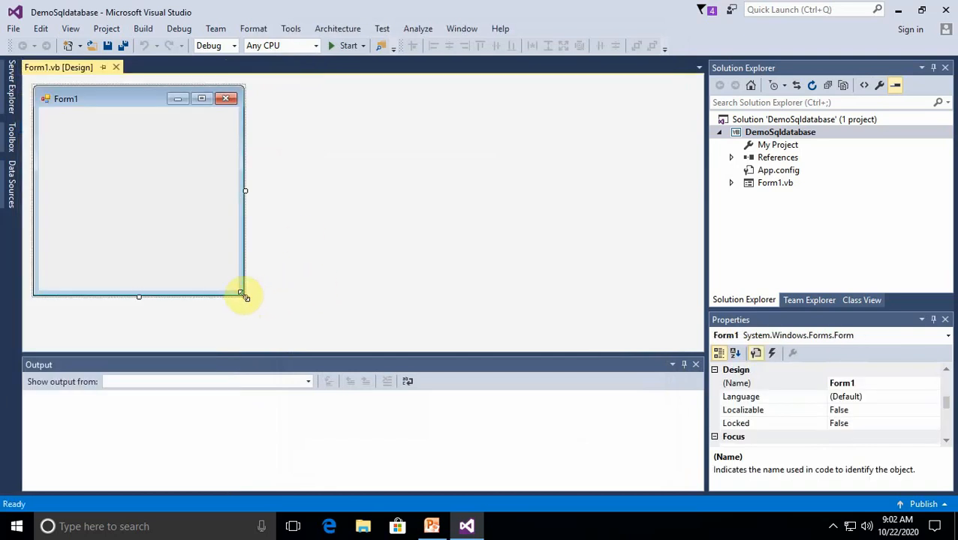
drag(245, 297, 531, 303)
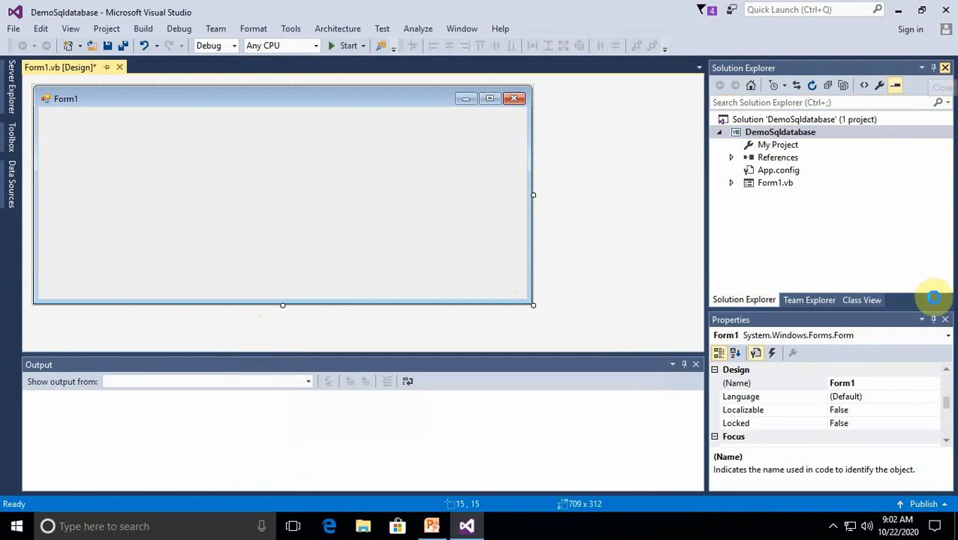
click(944, 319)
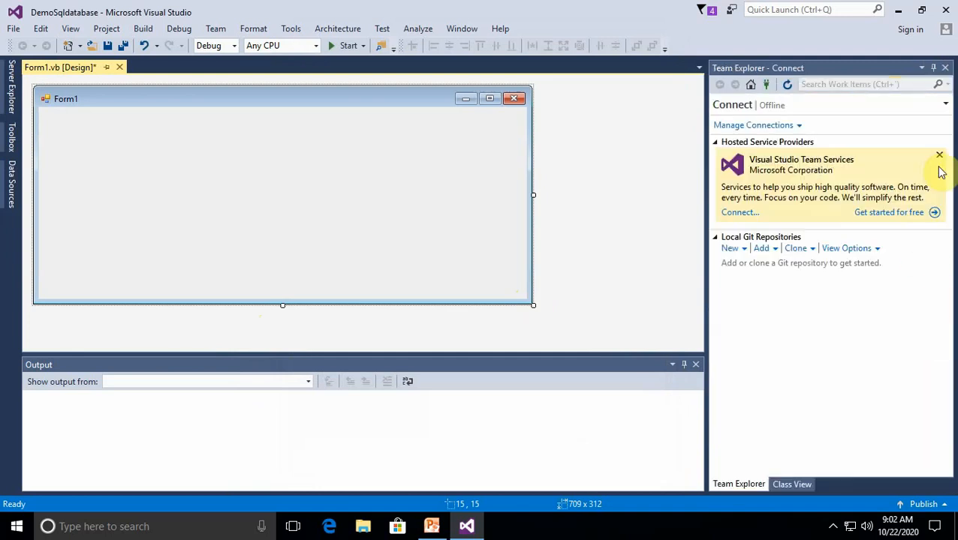
click(945, 67)
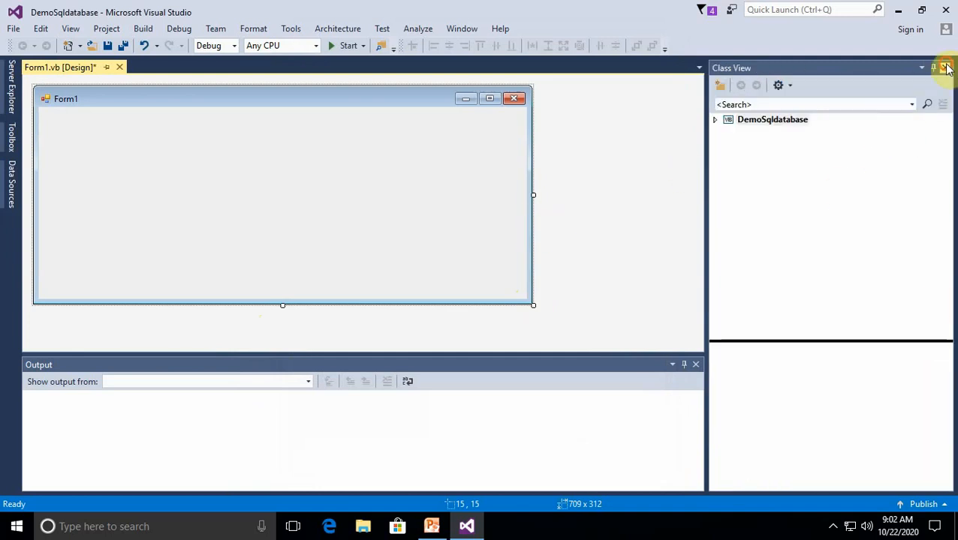
click(945, 68)
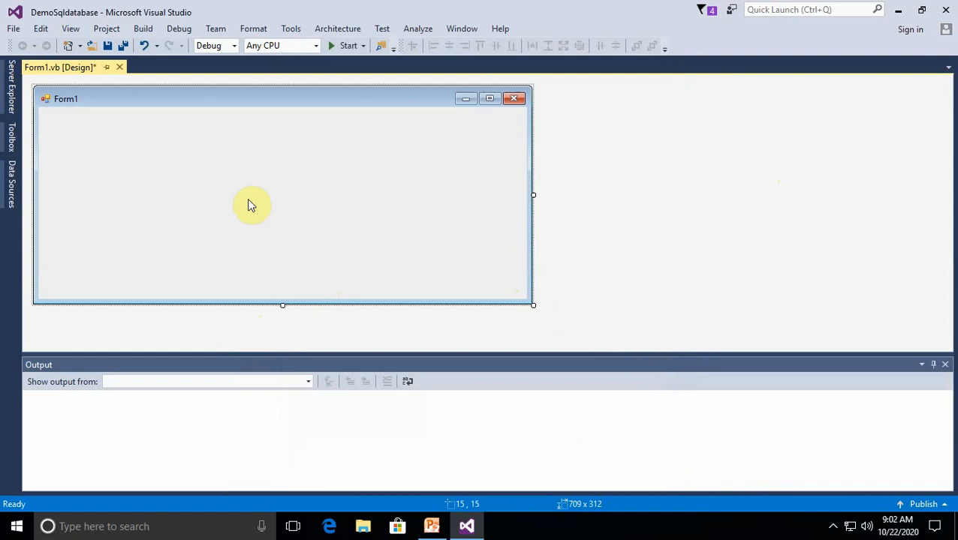
Open the Toolbox for Form1
key(ctrl+alt+x)
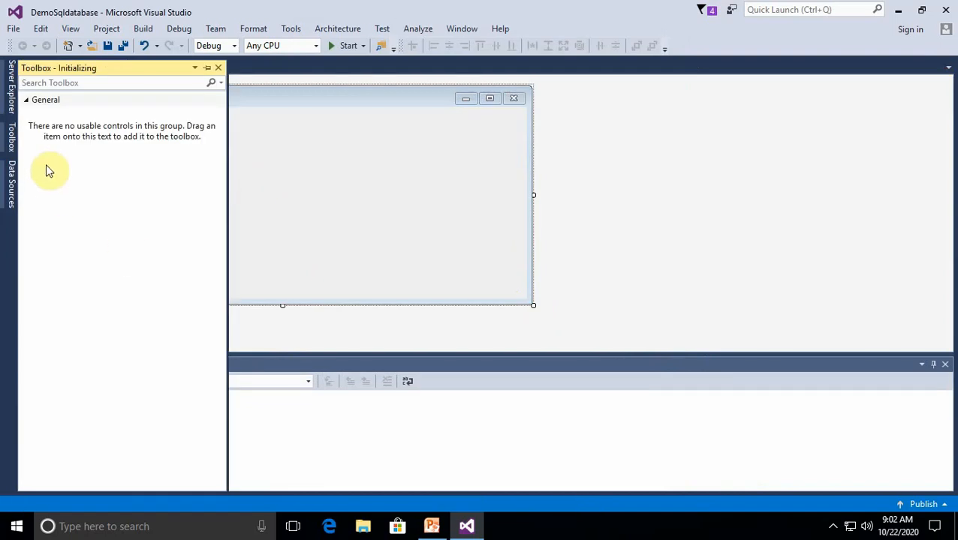
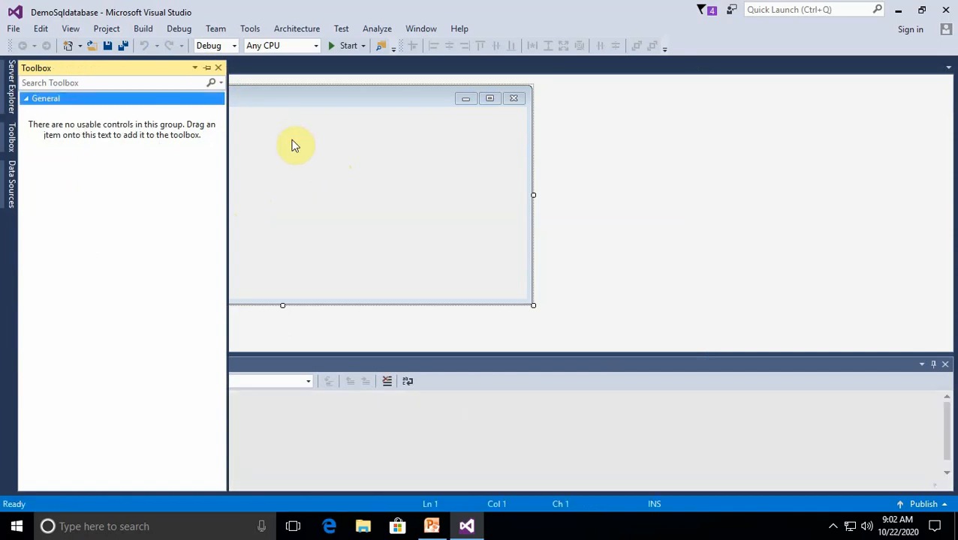
Add a button to the lower middle of Form1 and three stacked labels in its upper-left area
click(27, 99)
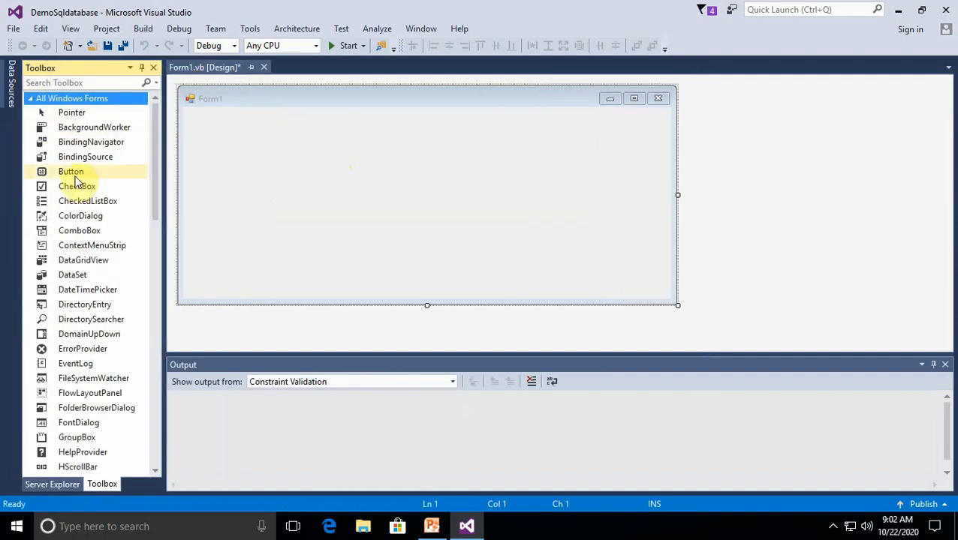
drag(74, 175, 326, 260)
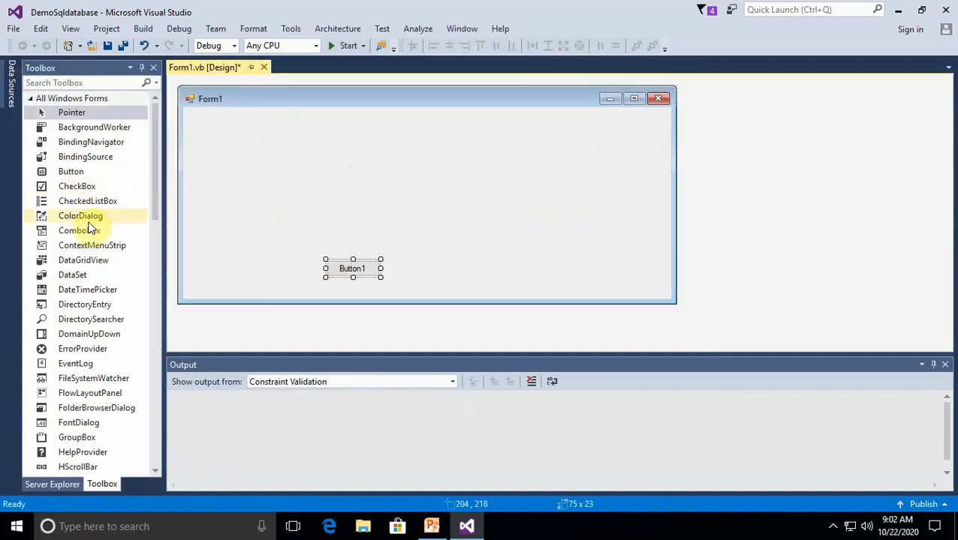
scroll(85, 375, down, 4)
drag(75, 320, 210, 136)
drag(69, 320, 212, 159)
drag(67, 320, 215, 171)
Add three stacked text boxes beside the labels on Form1 and set the Toolbox to auto-hide
scroll(138, 351, down, 3)
scroll(122, 376, down, 9)
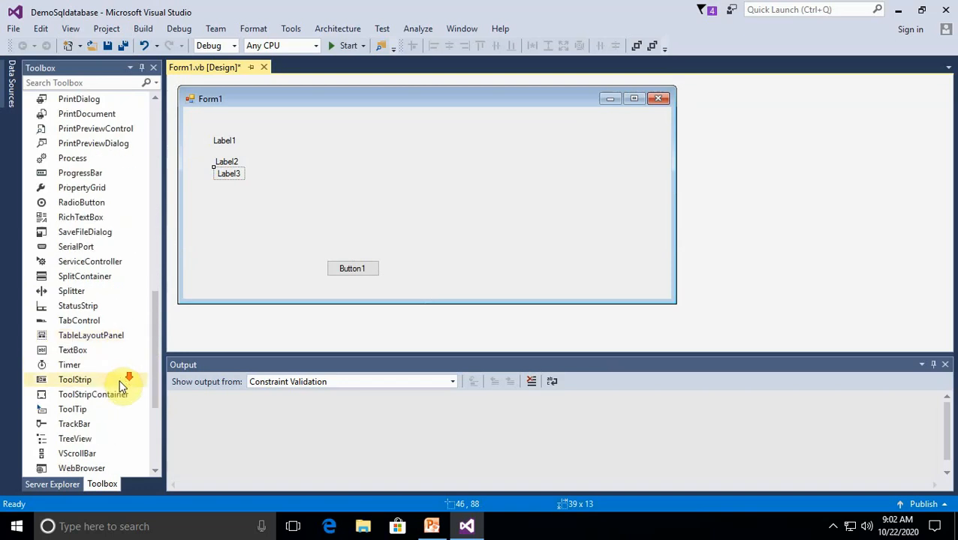
drag(73, 261, 307, 142)
drag(90, 263, 298, 159)
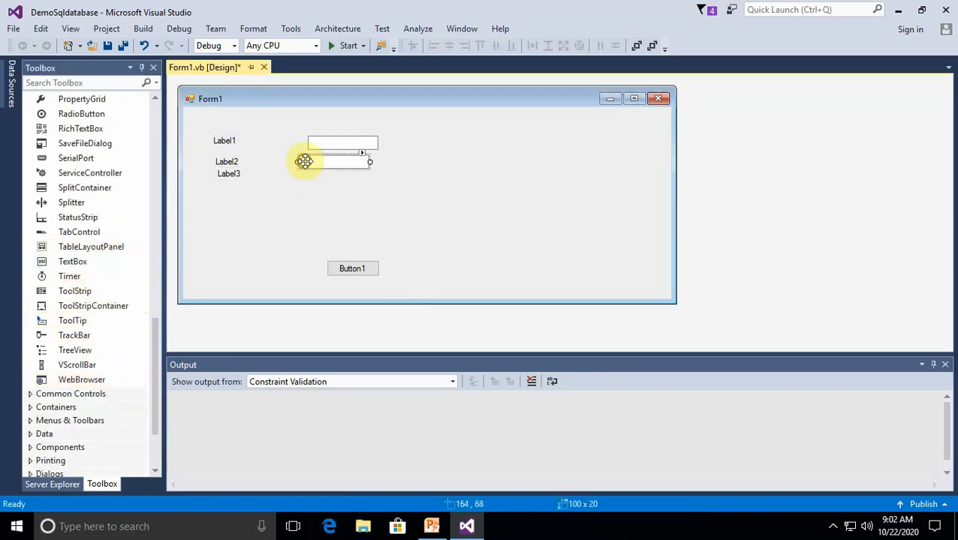
drag(97, 261, 303, 181)
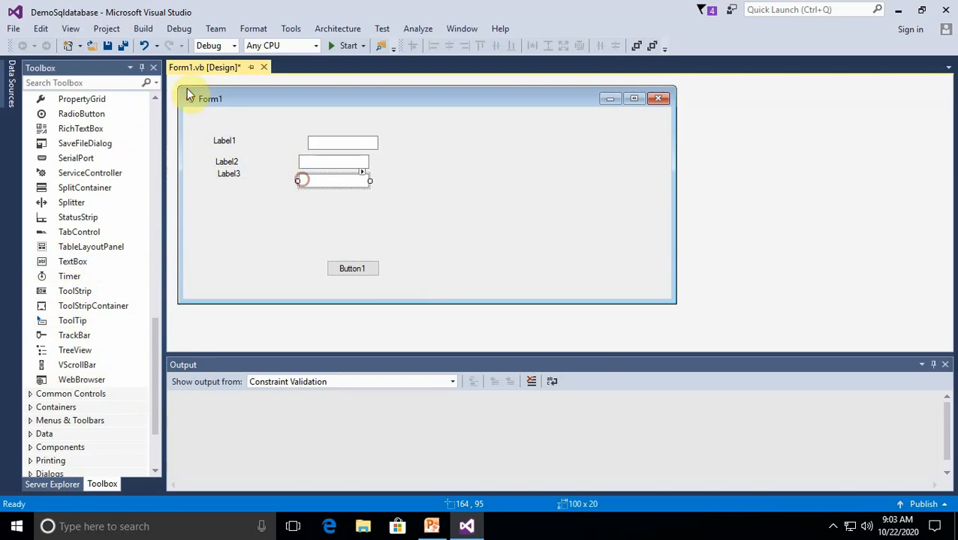
click(141, 67)
Set Form1's font to Microsoft Sans Serif, Bold, size 12, and close the Properties window
right_click(298, 213)
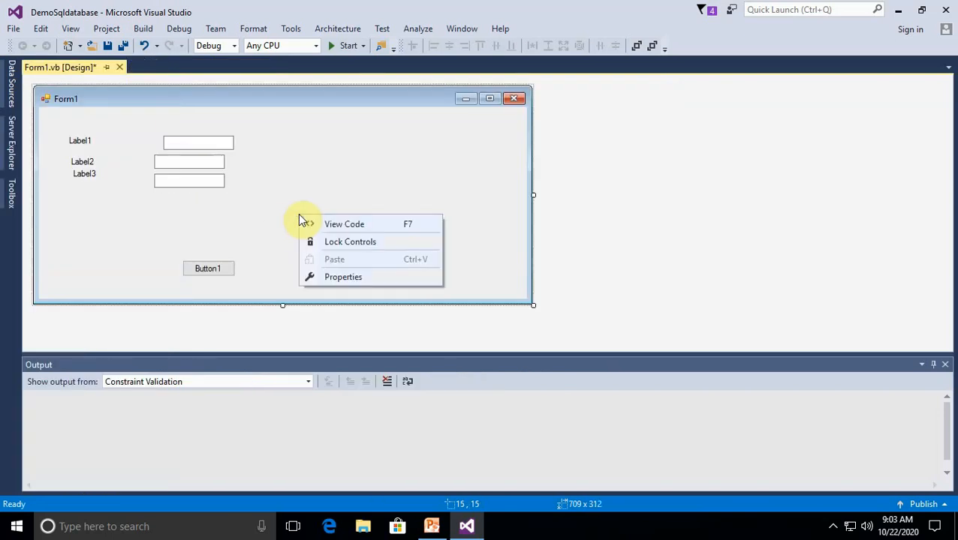
click(353, 277)
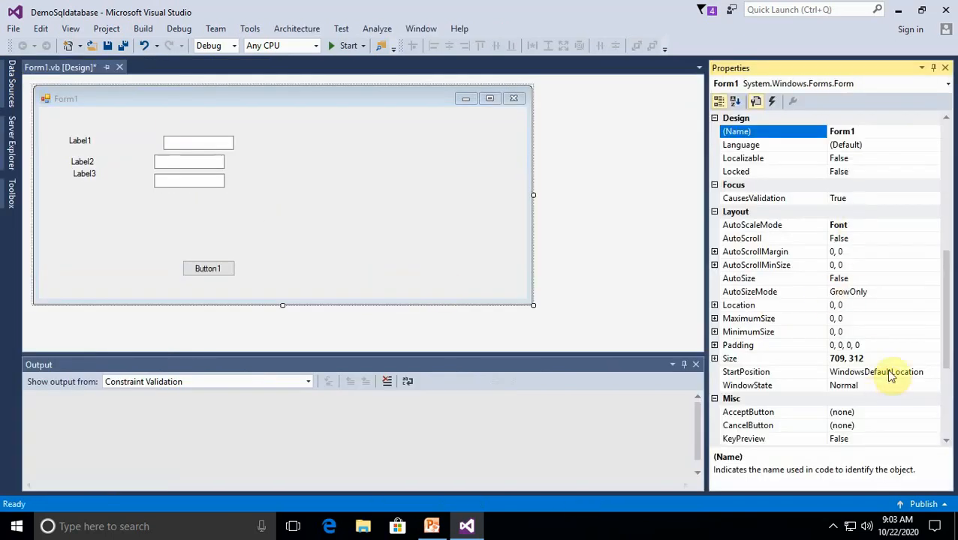
scroll(893, 218, up, 5)
click(910, 198)
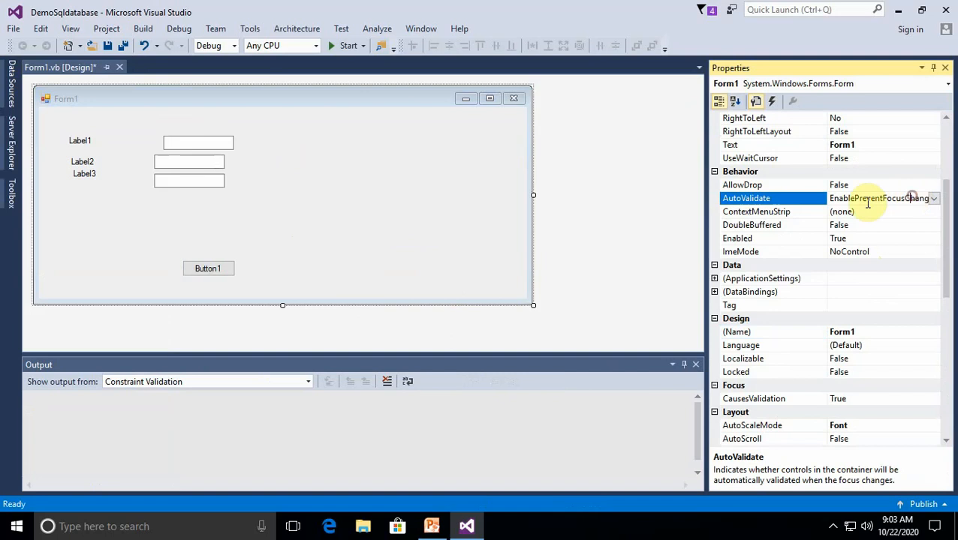
scroll(771, 220, up, 8)
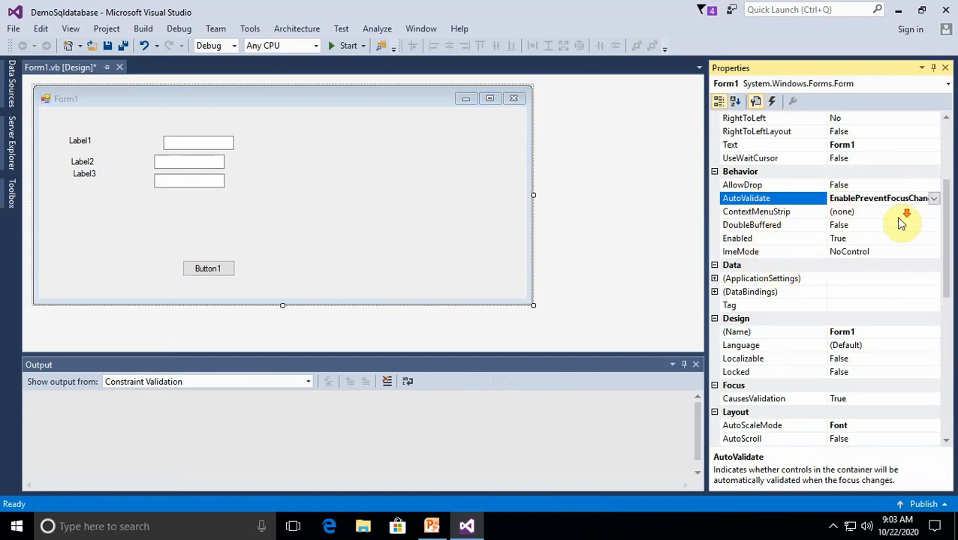
click(592, 190)
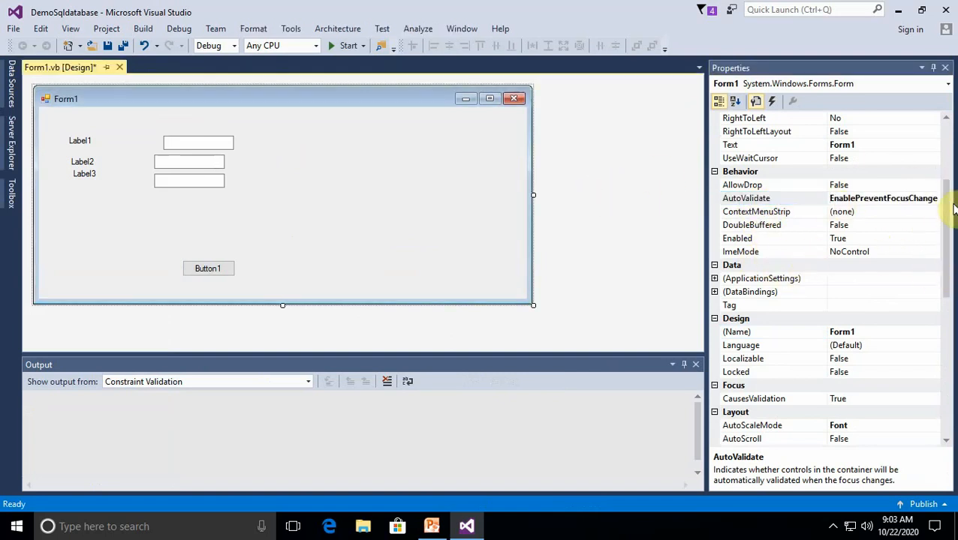
drag(947, 201, 944, 132)
click(932, 240)
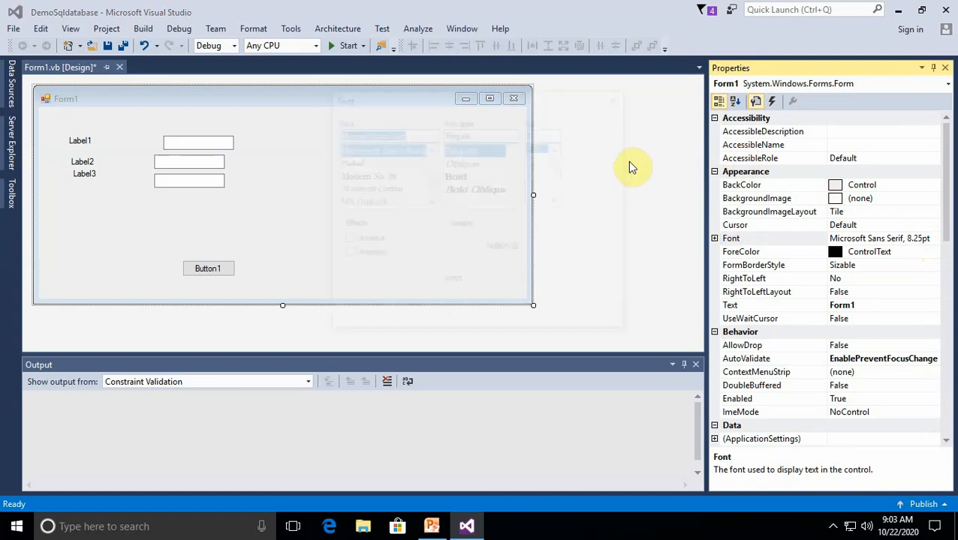
click(455, 176)
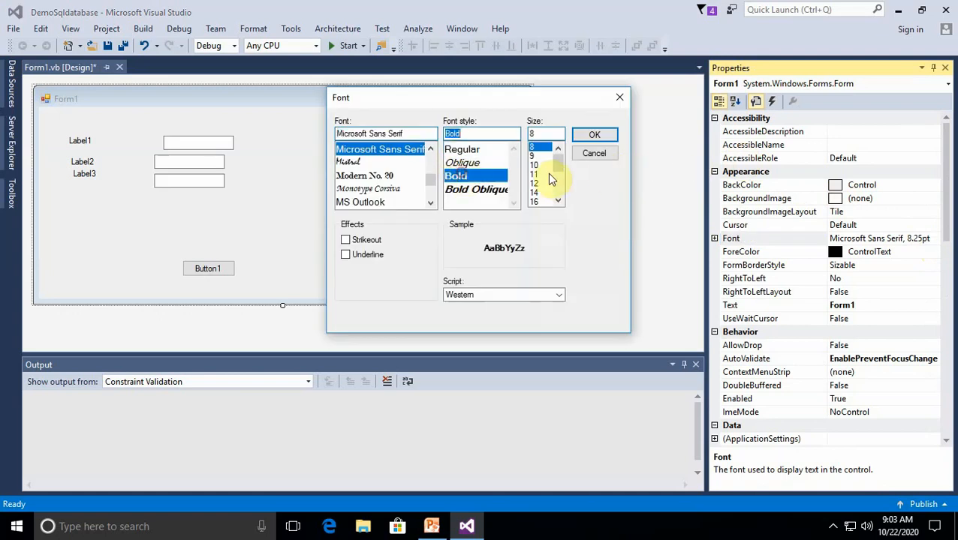
click(535, 184)
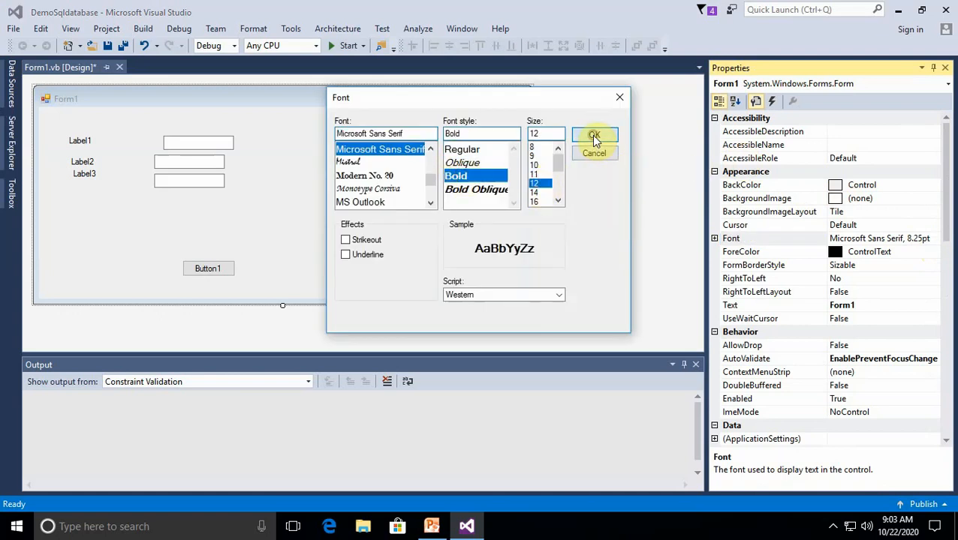
click(594, 136)
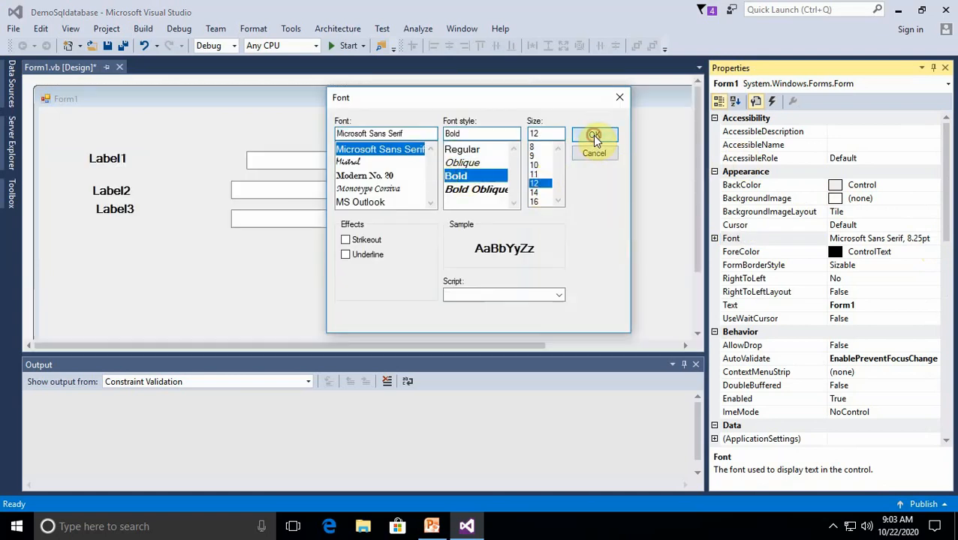
click(946, 69)
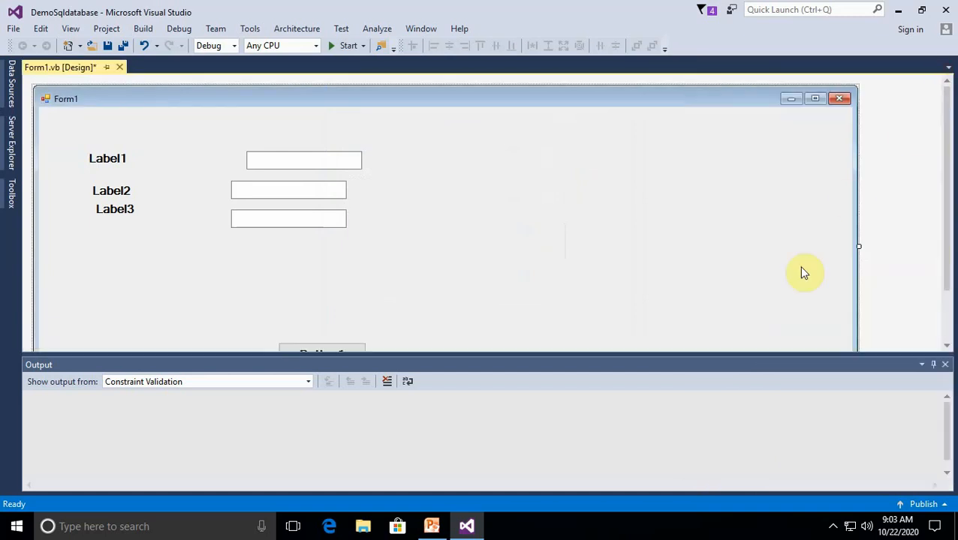
With the Output window closed, move Button1 up beneath the text boxes and shrink Form1 to fit around its controls
click(945, 366)
drag(346, 354, 316, 286)
click(449, 316)
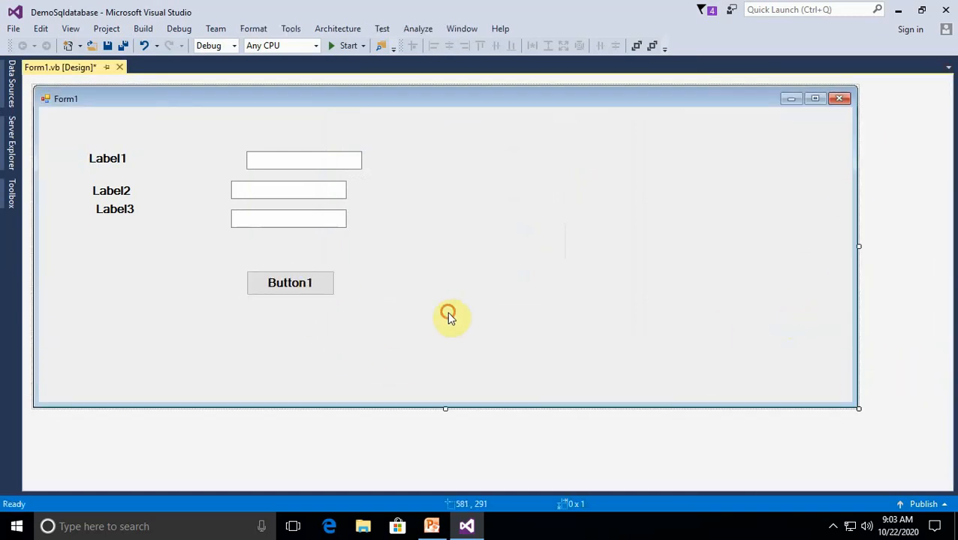
drag(857, 407, 473, 334)
Expand the emp table of the demosics connection in Server Explorer to check its column names
click(103, 158)
right_click(103, 157)
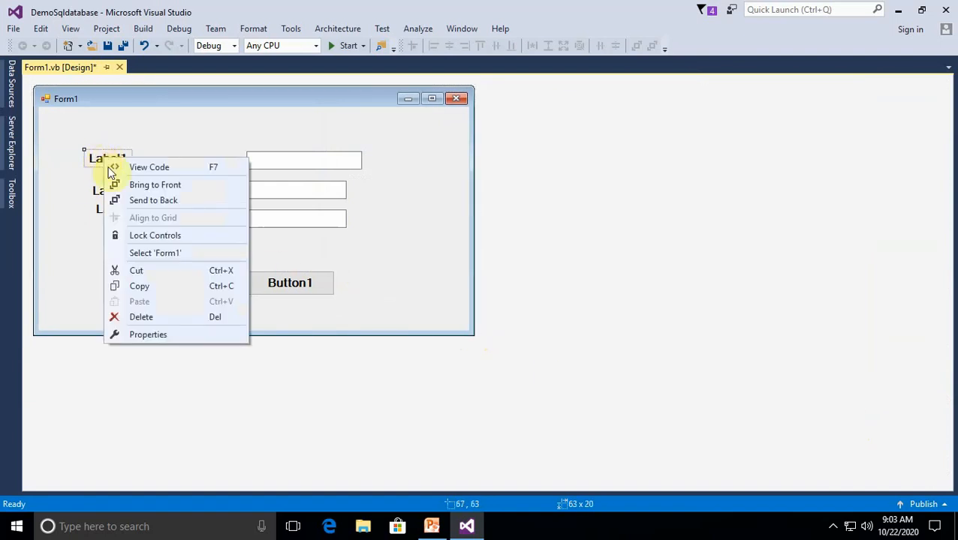
click(11, 145)
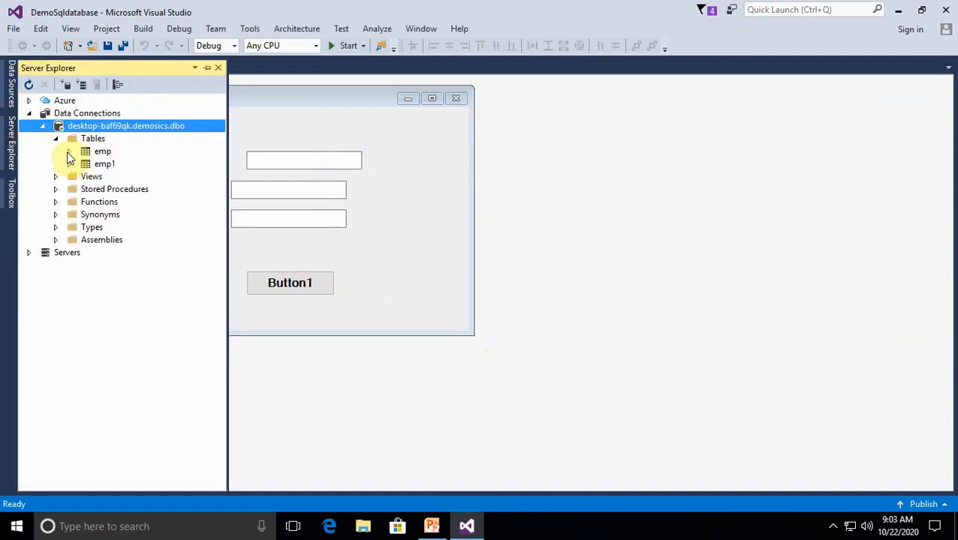
click(69, 151)
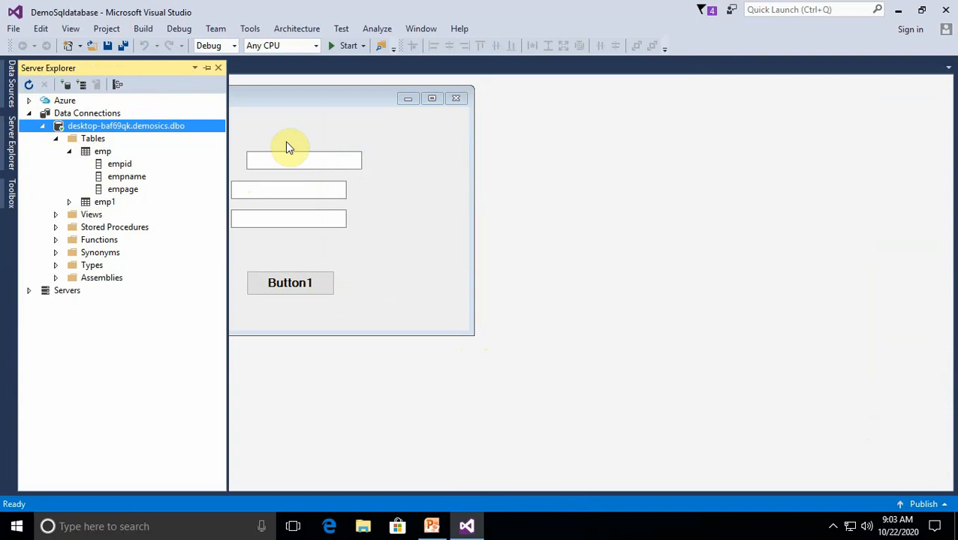
click(289, 133)
Set the Text property of Label1 to ID
right_click(107, 164)
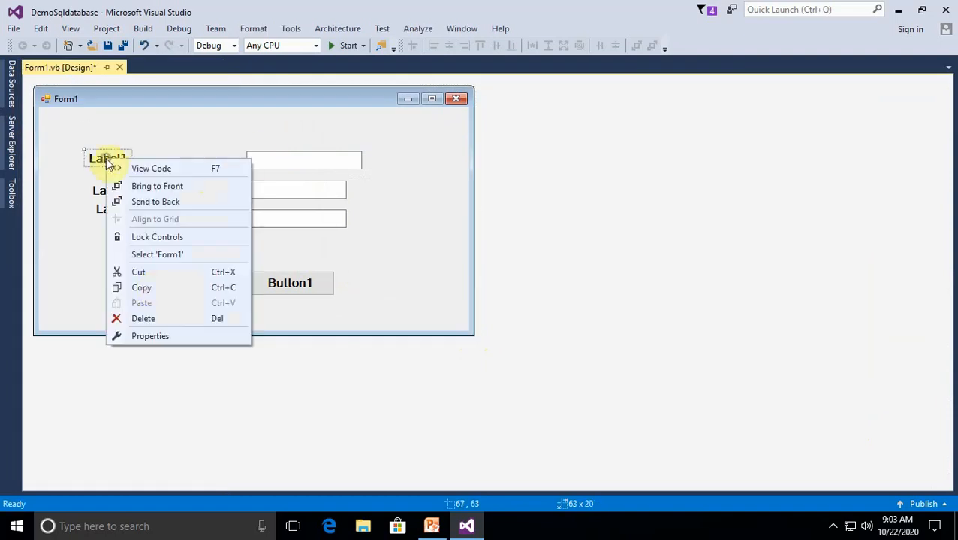
click(175, 342)
click(856, 347)
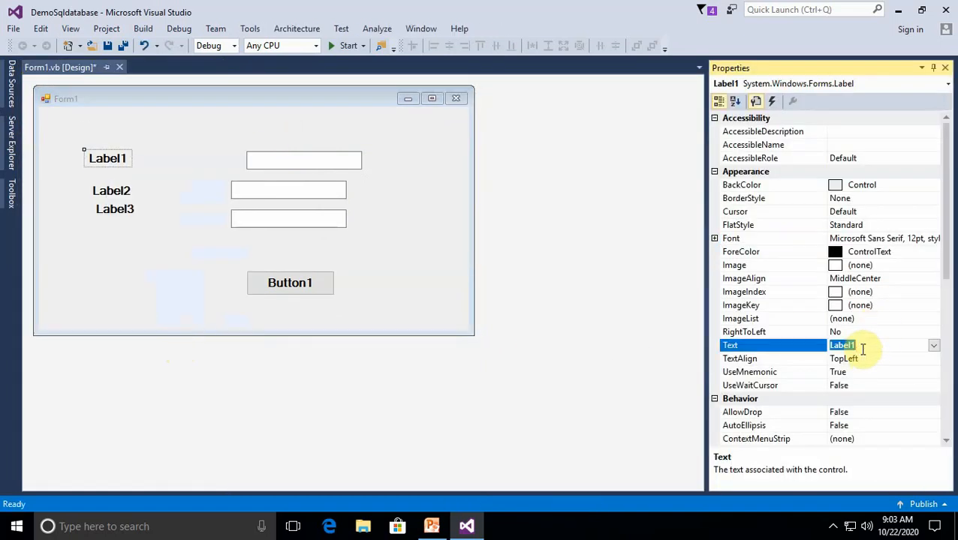
key(BackSpace)
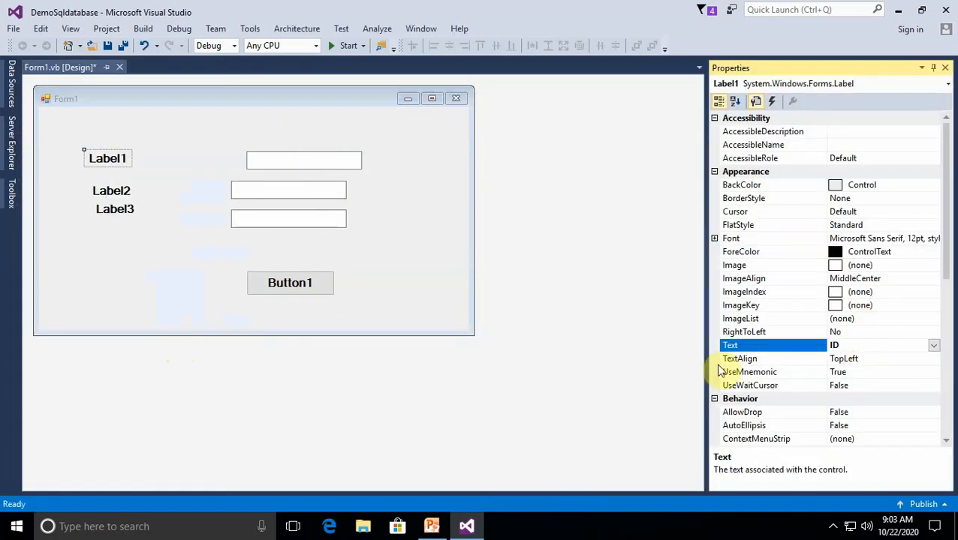
Set the Text property of Label2 to Name
click(118, 190)
right_click(120, 192)
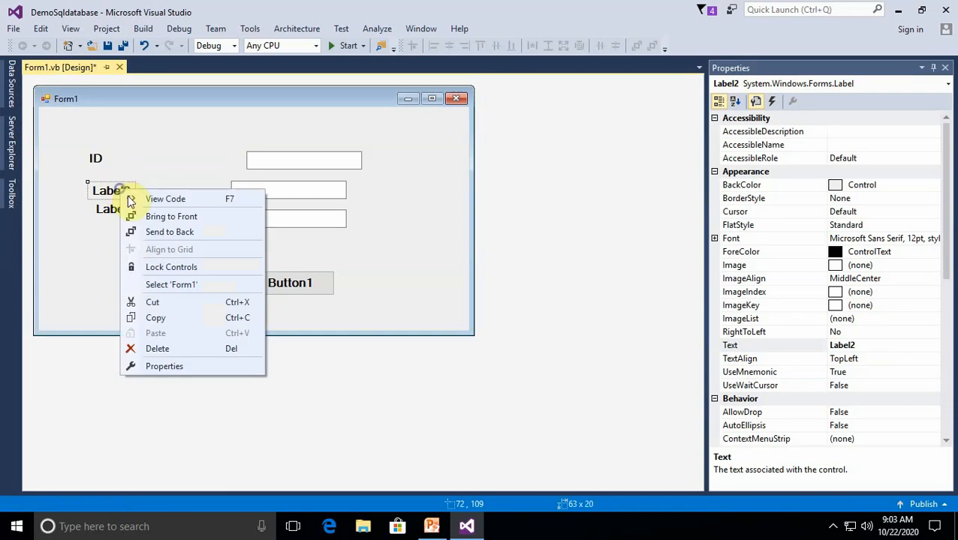
click(186, 366)
click(872, 350)
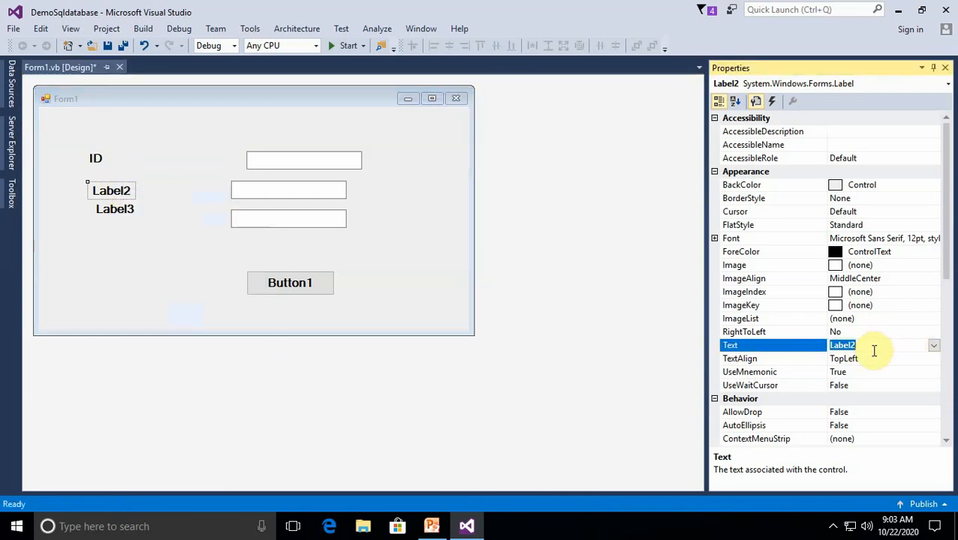
text(N)
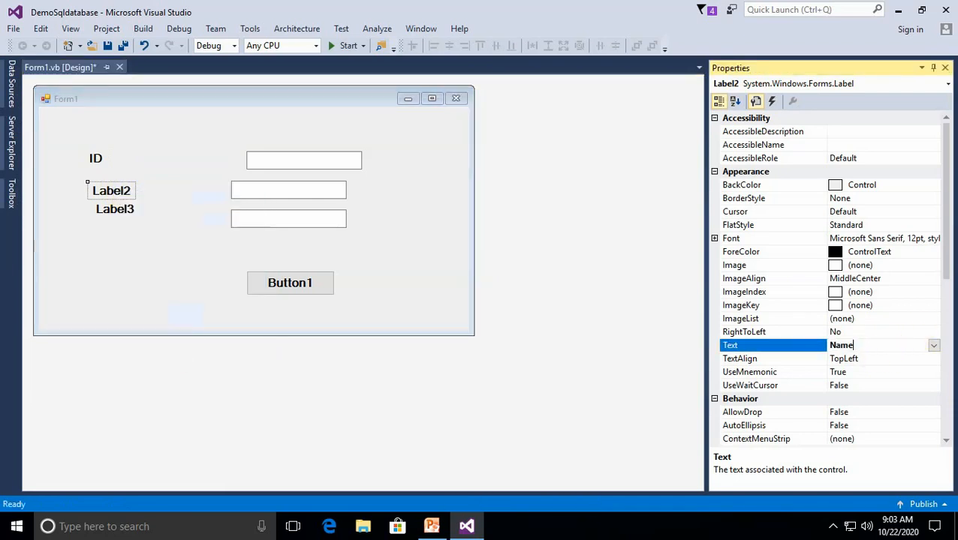
text(ame)
Set the Text property of Label3 to Age
click(114, 209)
right_click(116, 207)
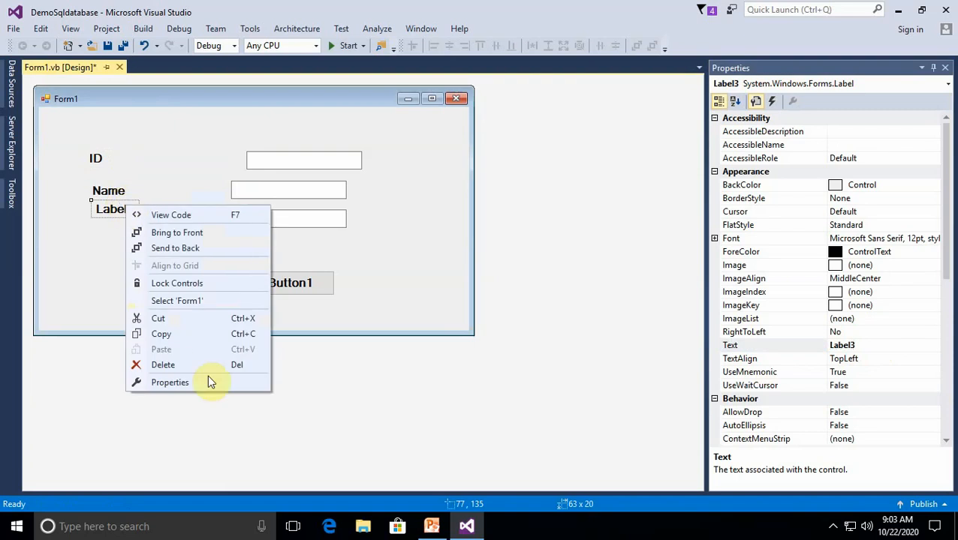
click(210, 381)
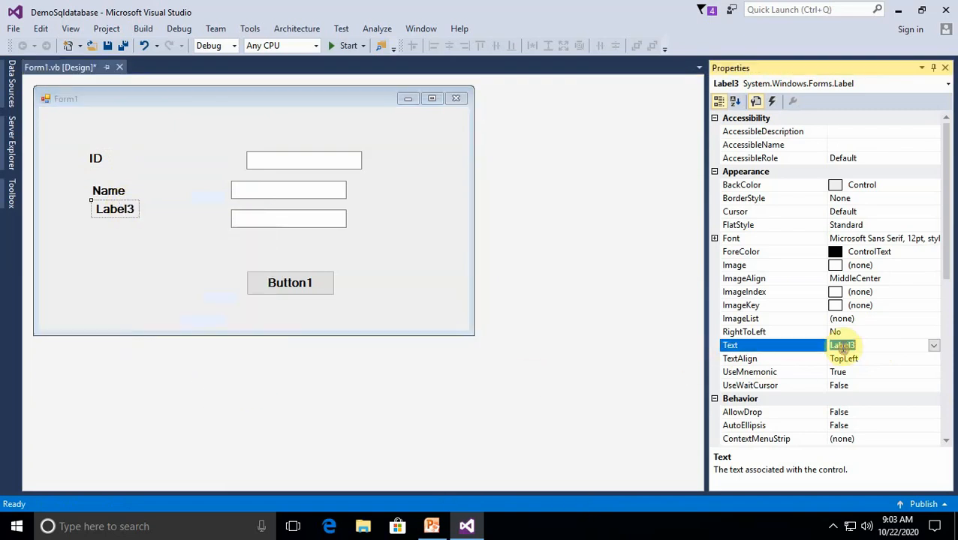
text(Age)
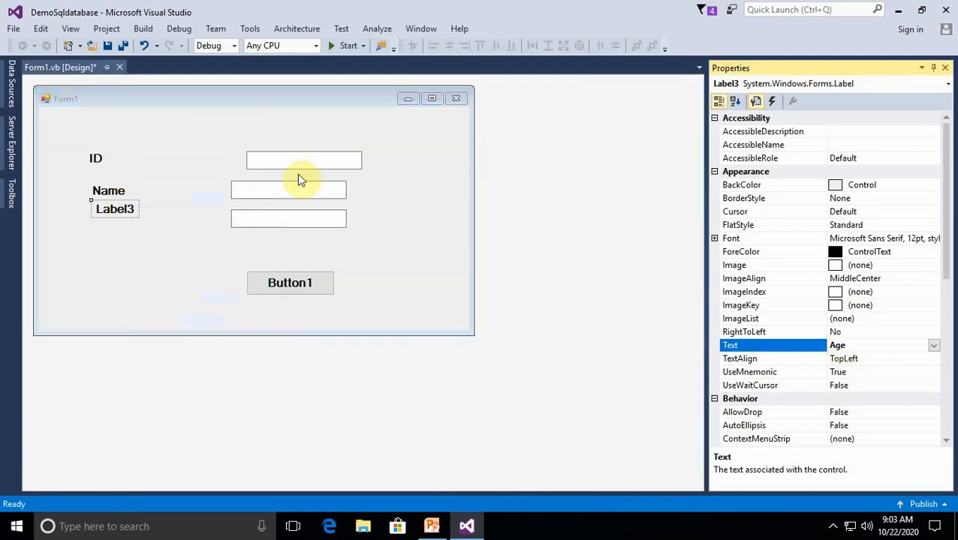
Change the (Name) property of the text box beside the ID label to txtid
click(267, 157)
right_click(268, 156)
click(344, 331)
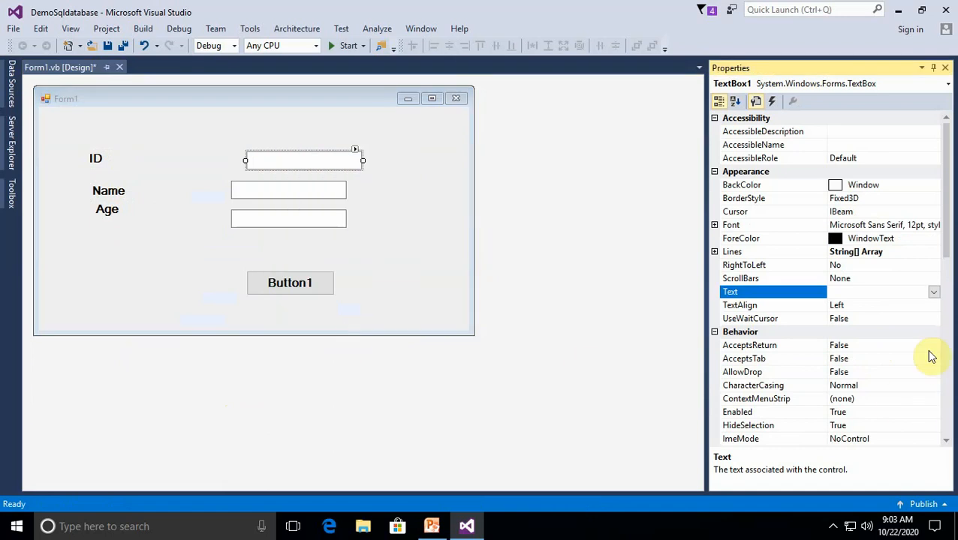
scroll(876, 376, down, 8)
click(854, 334)
double_click(854, 334)
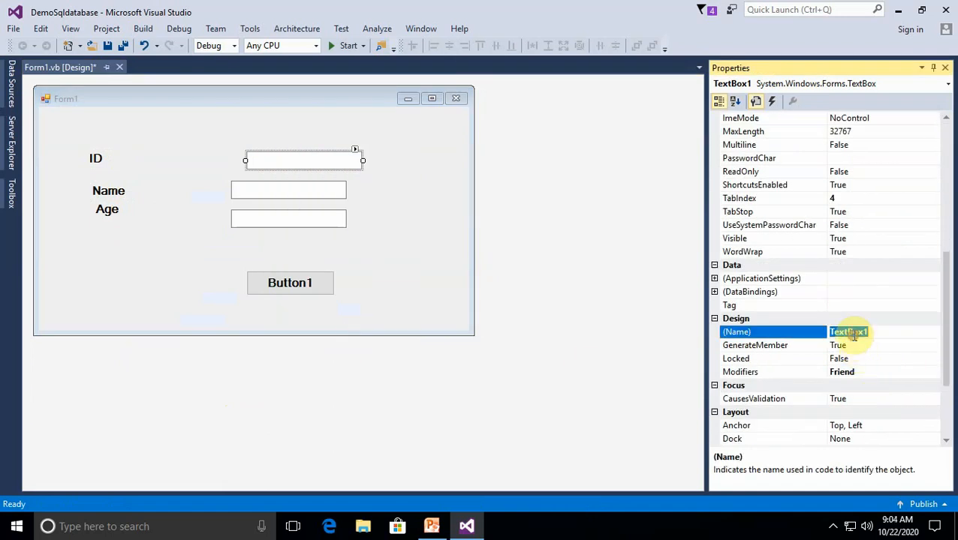
text(t)
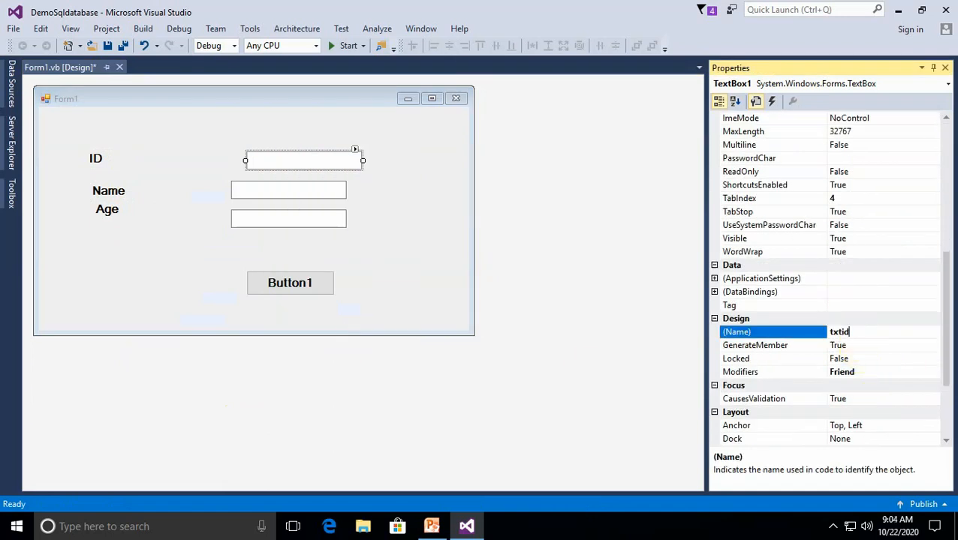
text(xtid)
Change the (Name) property of the text box beside the Name label to txtname
right_click(292, 195)
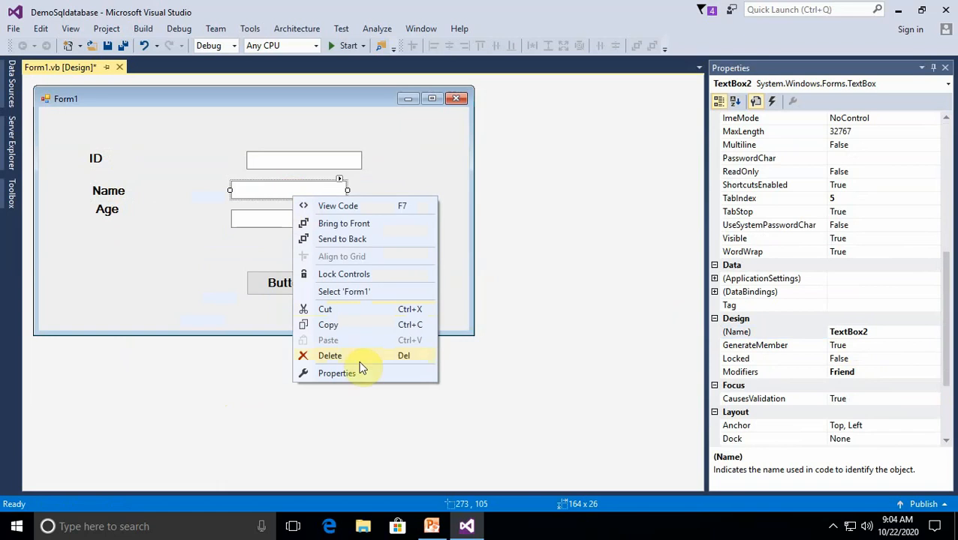
click(360, 373)
double_click(860, 332)
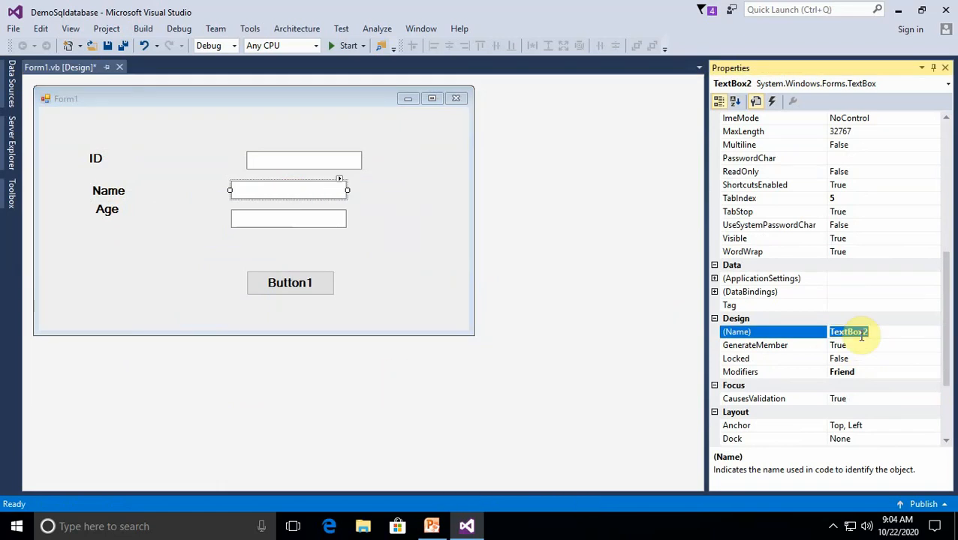
key(BackSpace)
text(txtname)
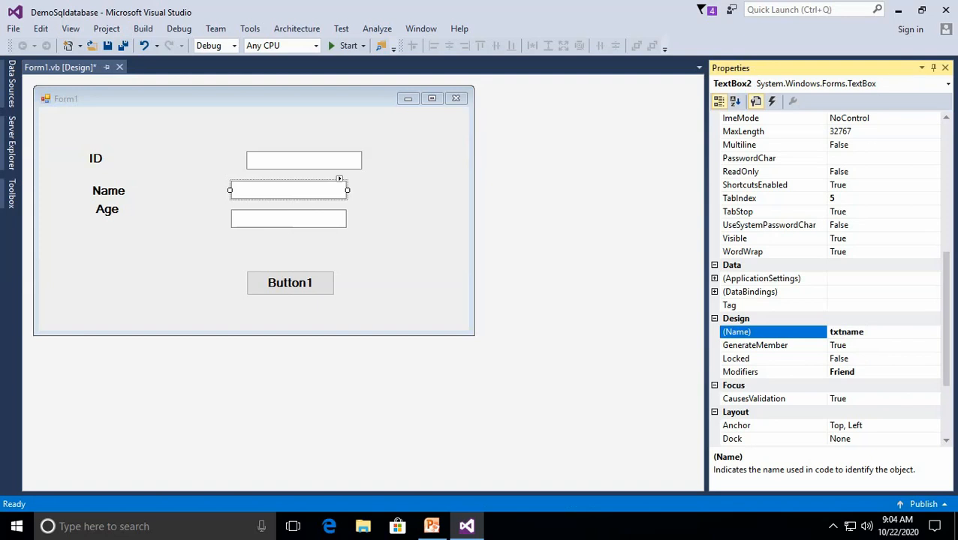
Change the (Name) property of the text box beside the Age label to txtage
click(303, 222)
right_click(303, 223)
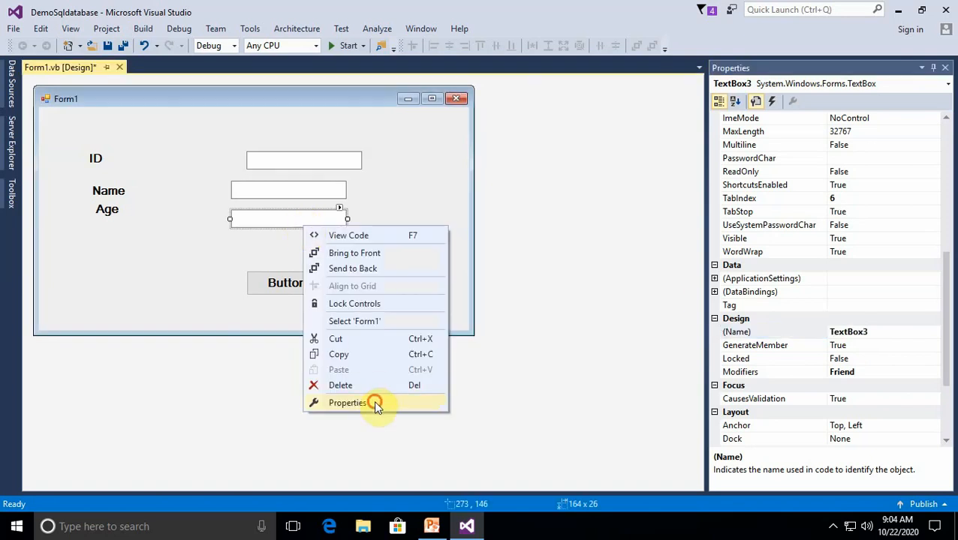
click(376, 406)
click(847, 333)
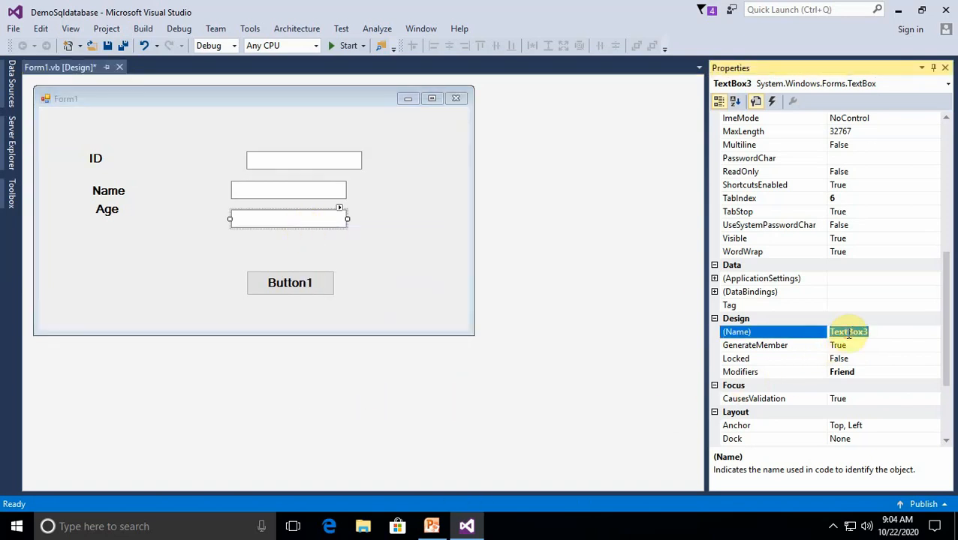
text(txtage)
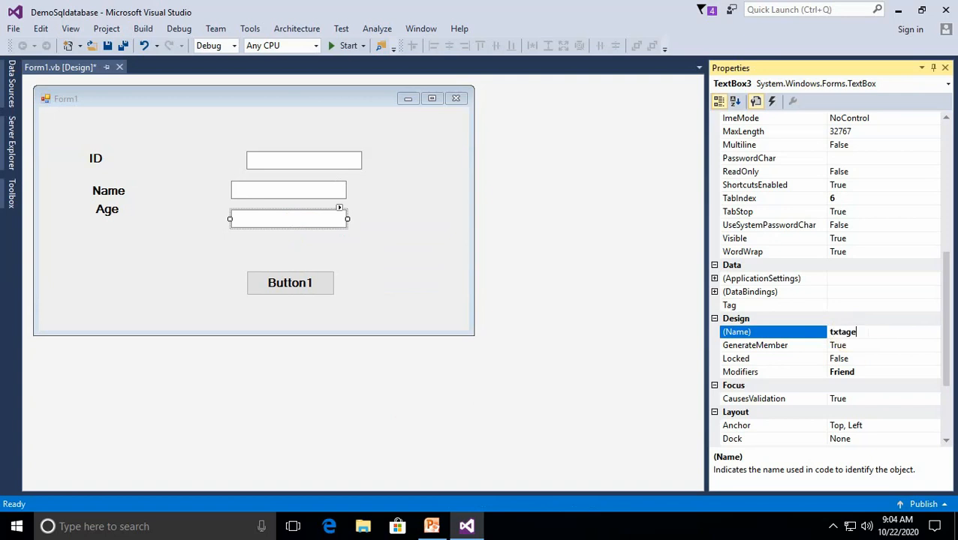
key(Return)
Set the button's (Name) property to btnsave and its Text property to Save, and close its properties
right_click(303, 279)
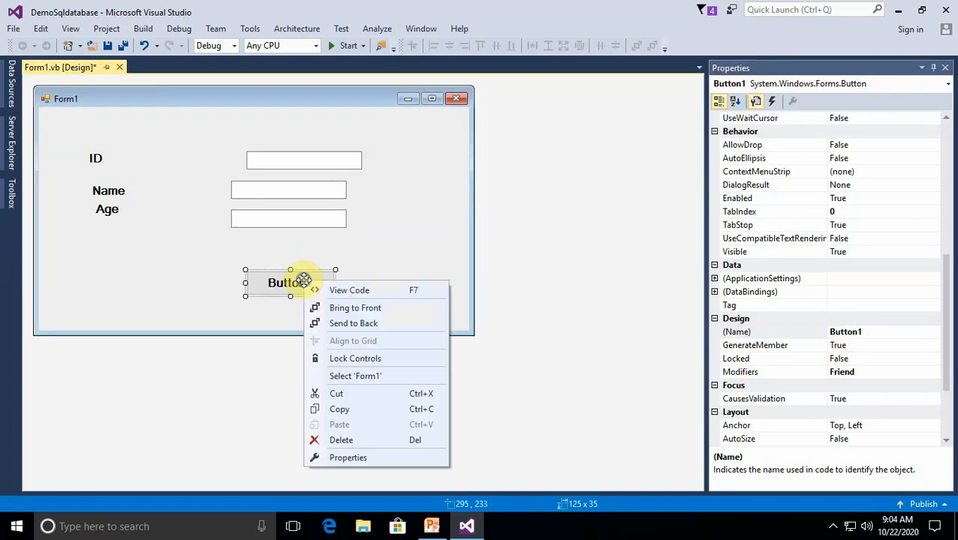
click(348, 457)
click(852, 335)
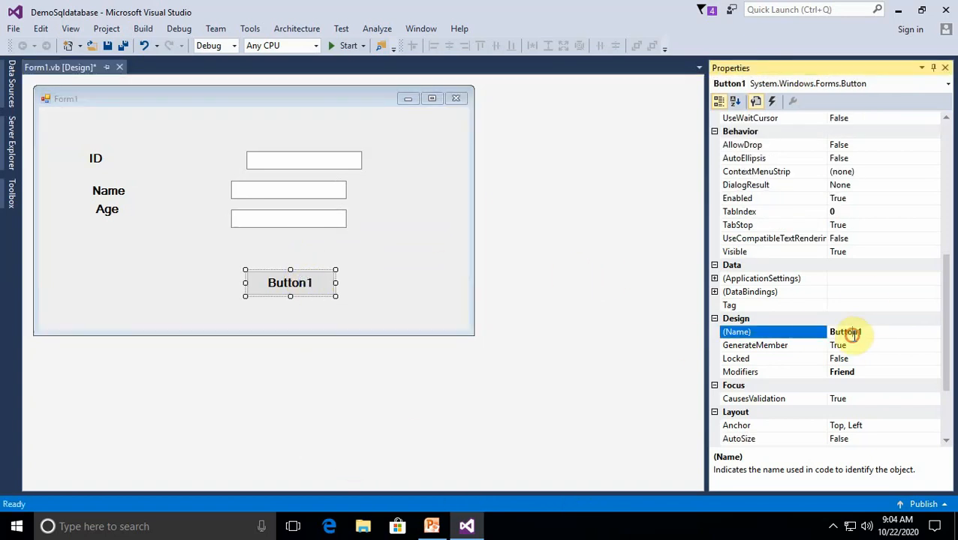
text(btnsave)
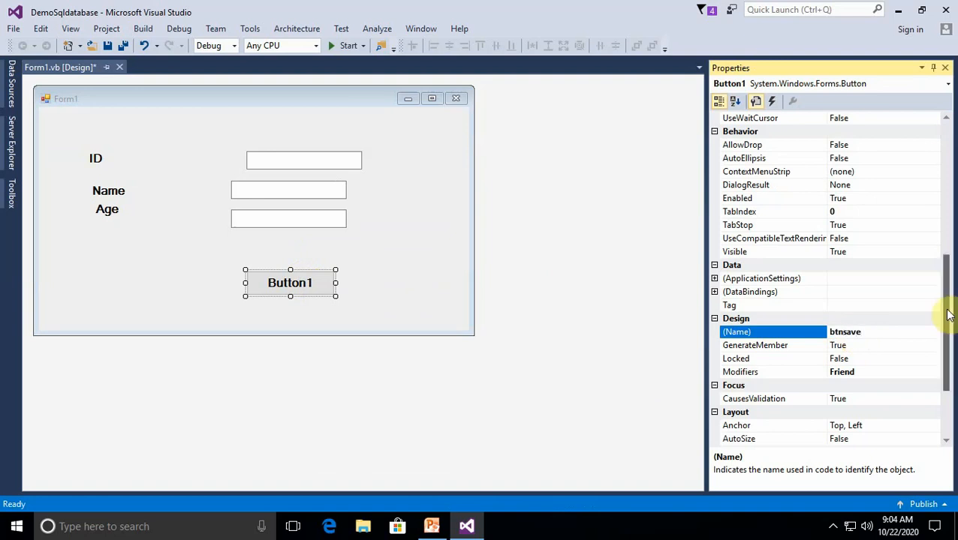
scroll(947, 314, up, 3)
click(851, 145)
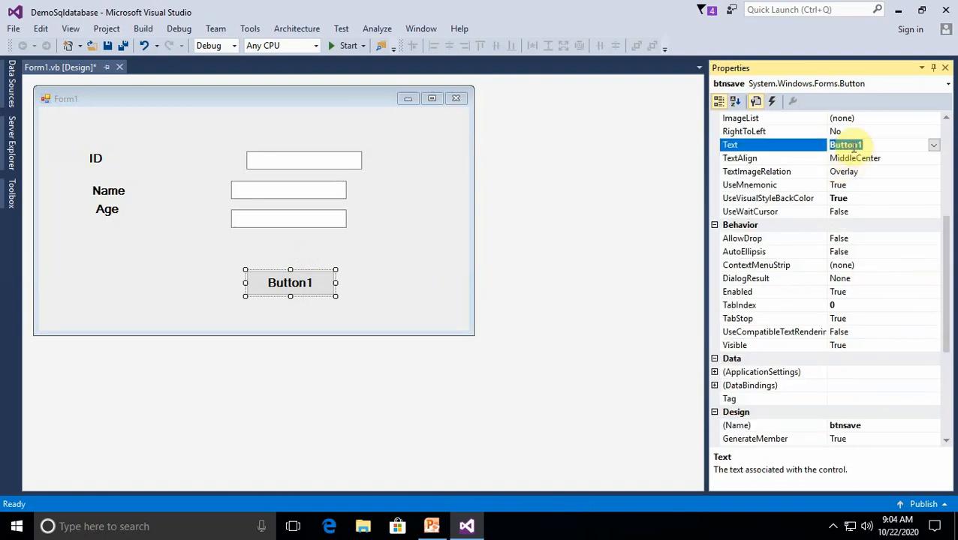
text(Save)
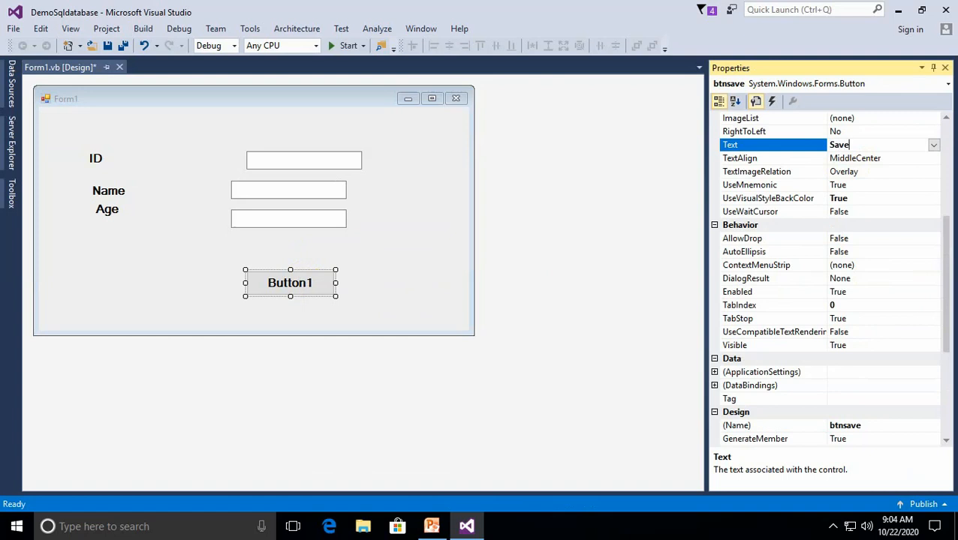
click(945, 69)
Arrange the Save button, text boxes and ID, Name and Age labels into a compact aligned block, and reduce the form's height
drag(290, 293, 277, 265)
drag(95, 157, 156, 162)
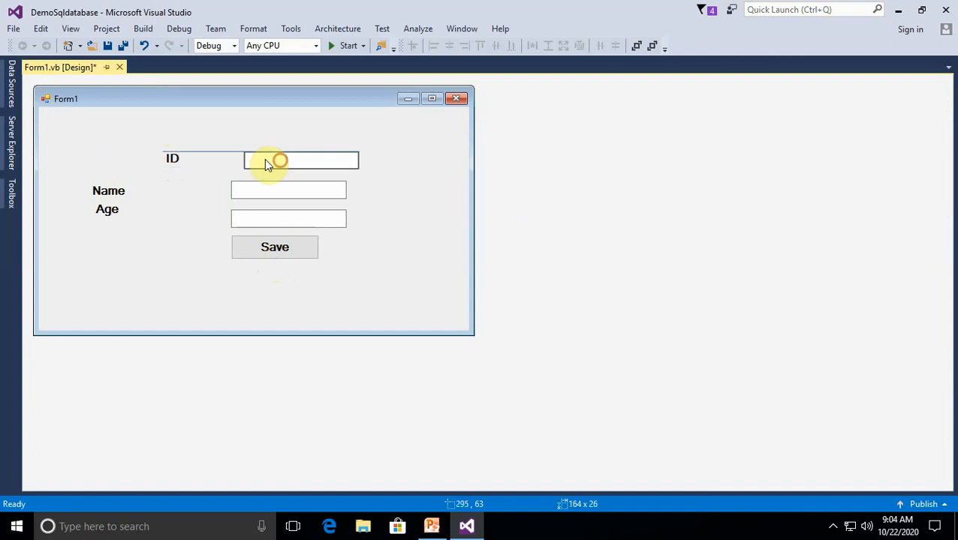
drag(274, 159, 249, 160)
drag(261, 197, 244, 210)
drag(104, 191, 164, 189)
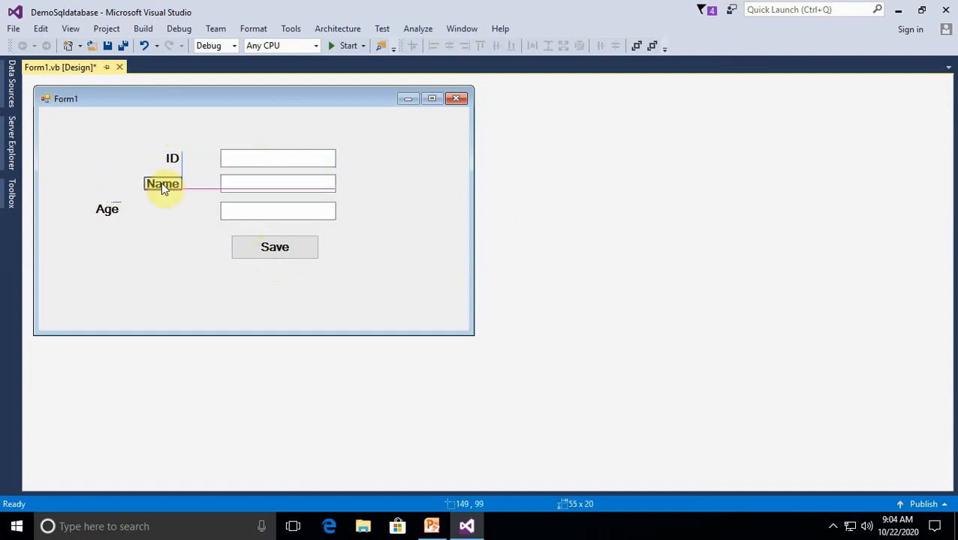
drag(105, 210, 196, 213)
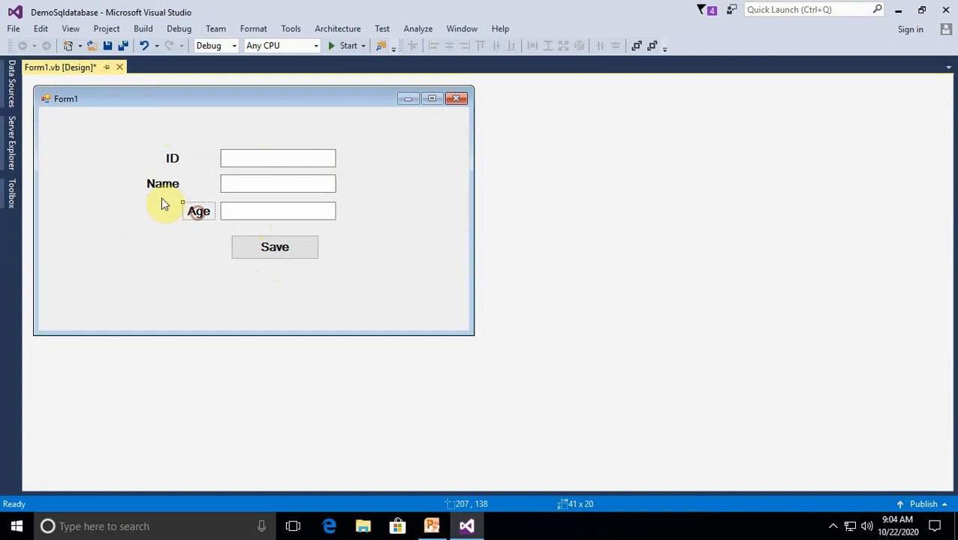
drag(162, 186, 198, 160)
click(314, 316)
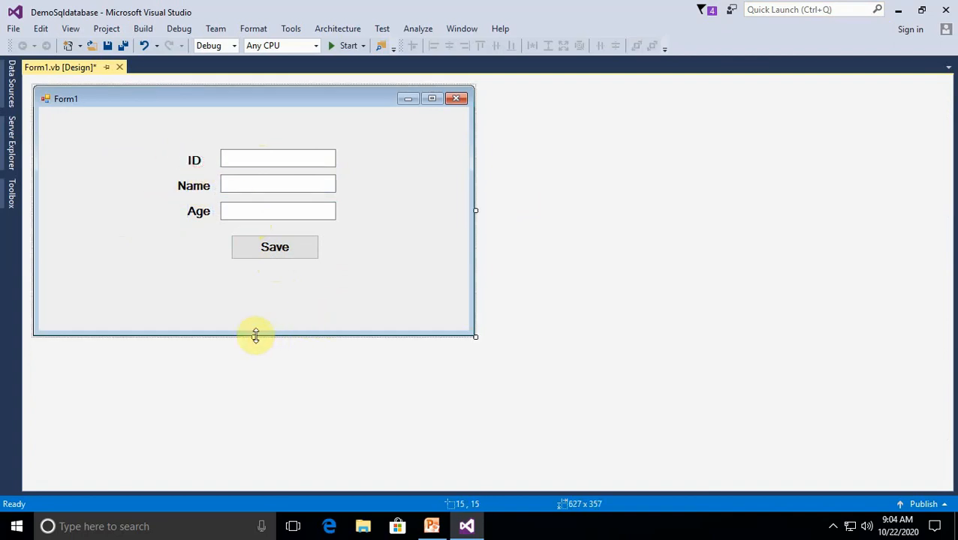
drag(256, 336, 264, 306)
Create the Click event handler for the Save button and go to the Public Class Form1 line in its code
click(285, 246)
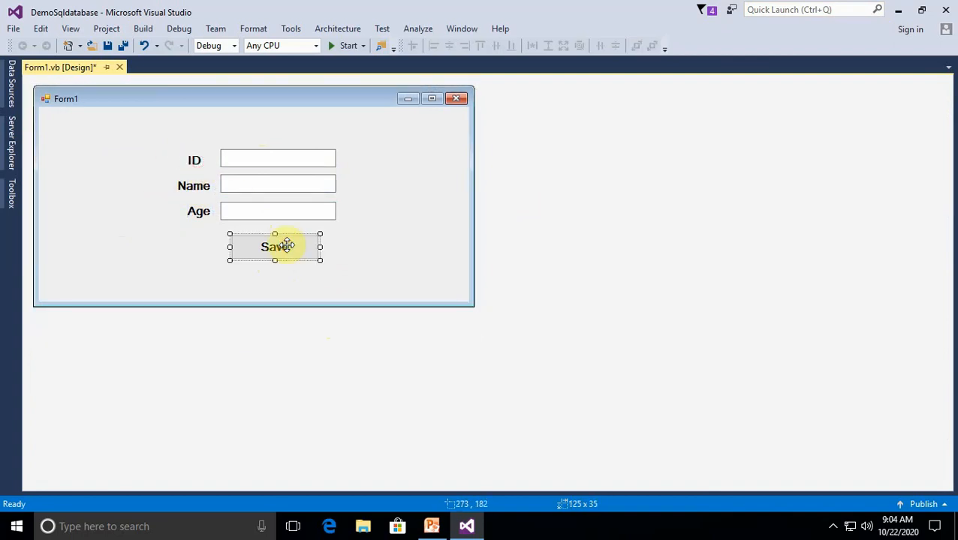
double_click(284, 249)
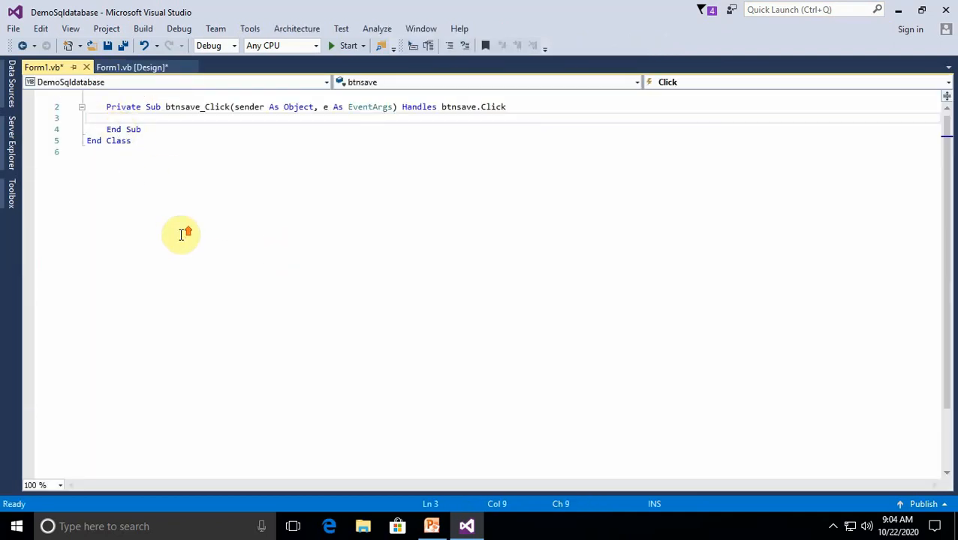
scroll(187, 300, up, 1)
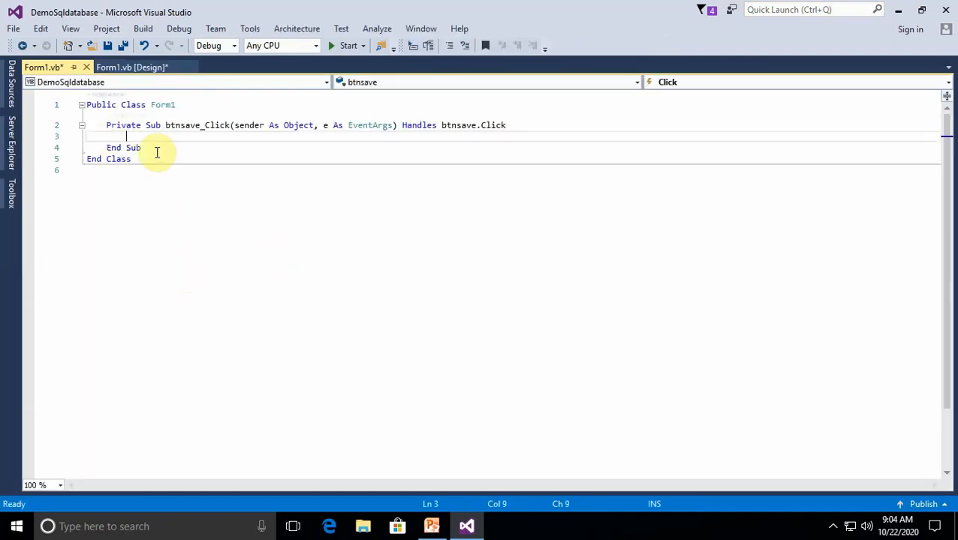
click(118, 104)
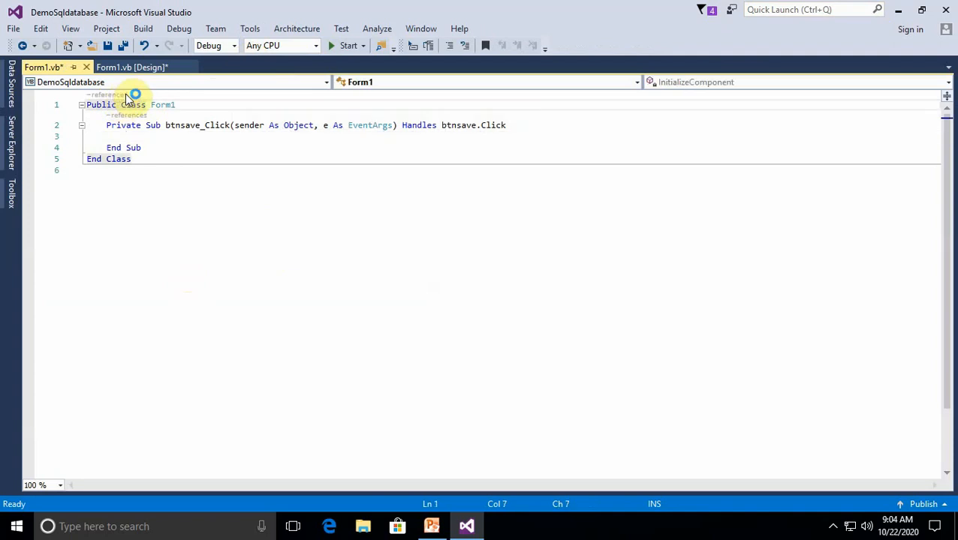
Set the Text Editor font size to 15 in the environment's Fonts and Colors options
click(252, 30)
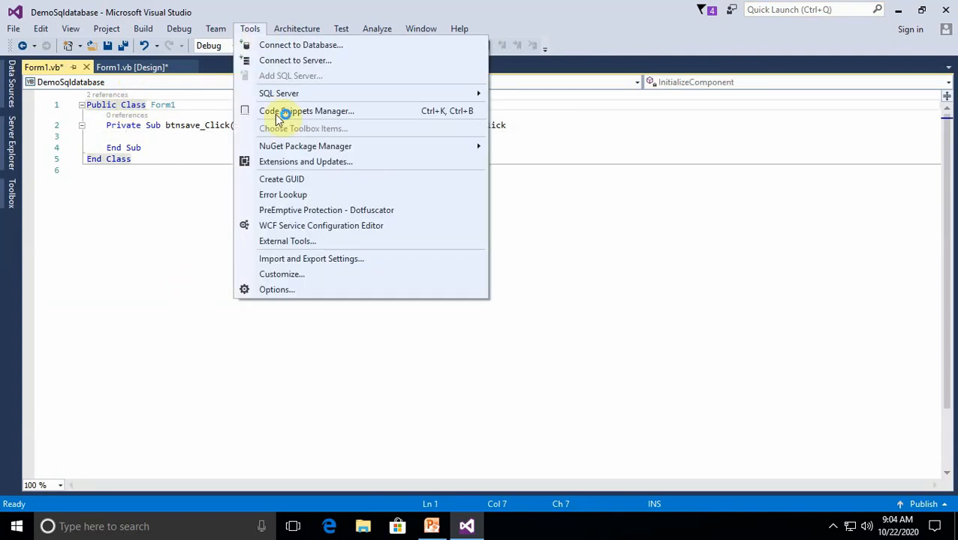
click(295, 290)
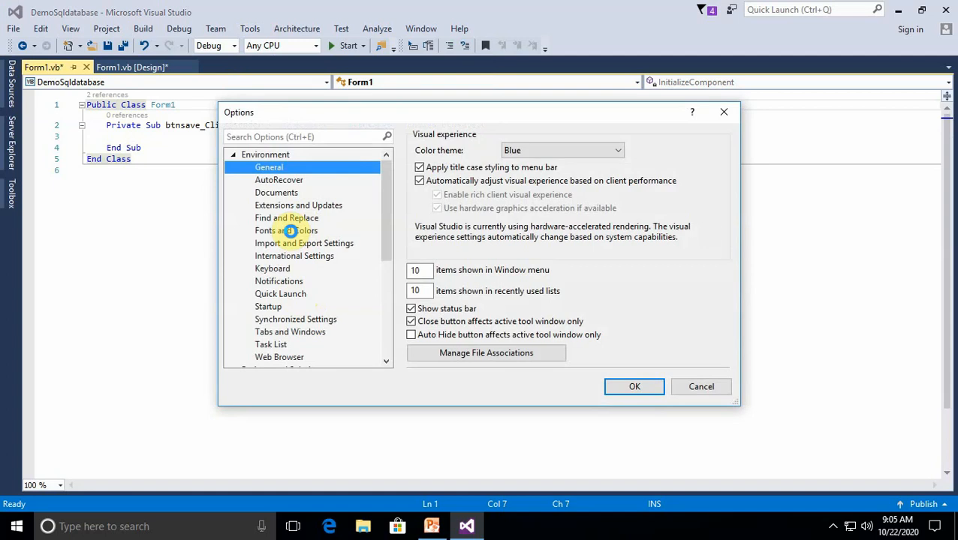
click(289, 230)
click(723, 190)
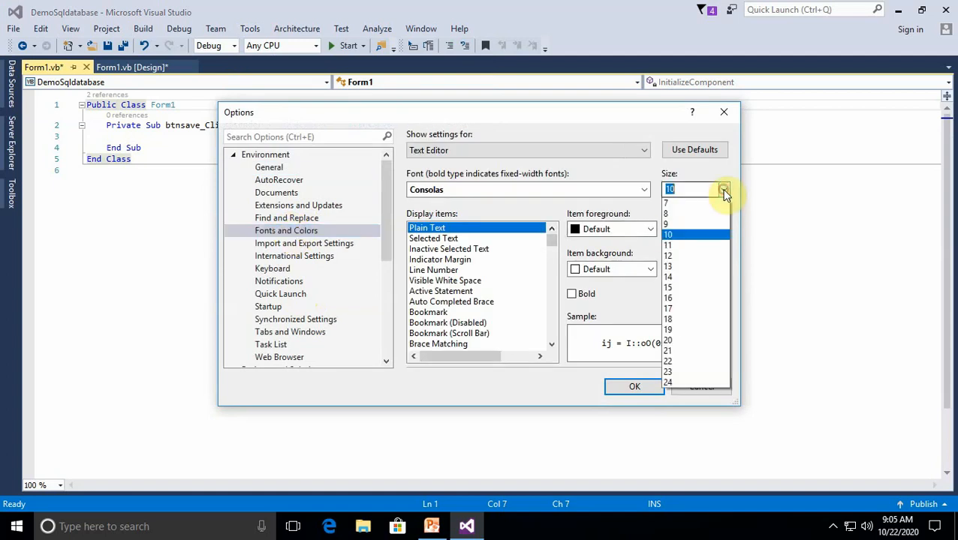
click(679, 287)
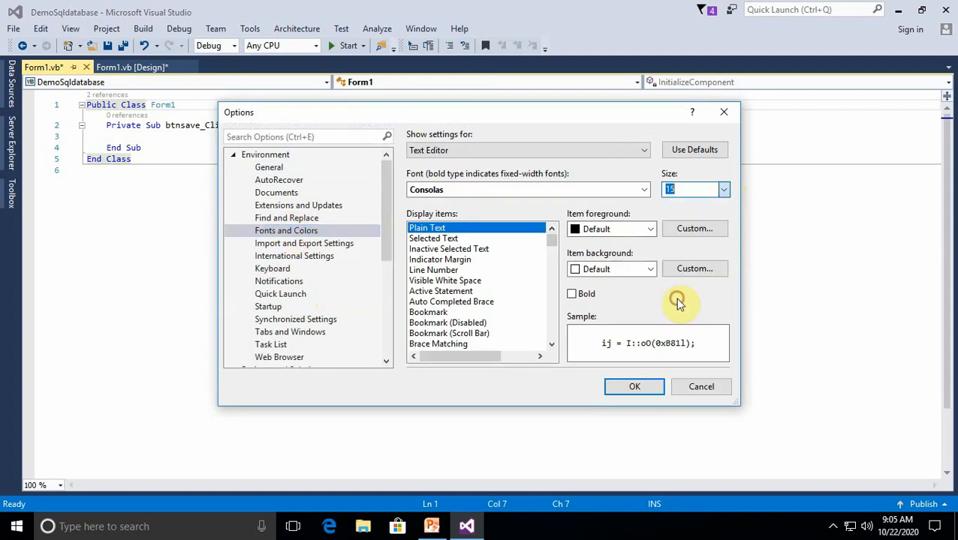
click(634, 386)
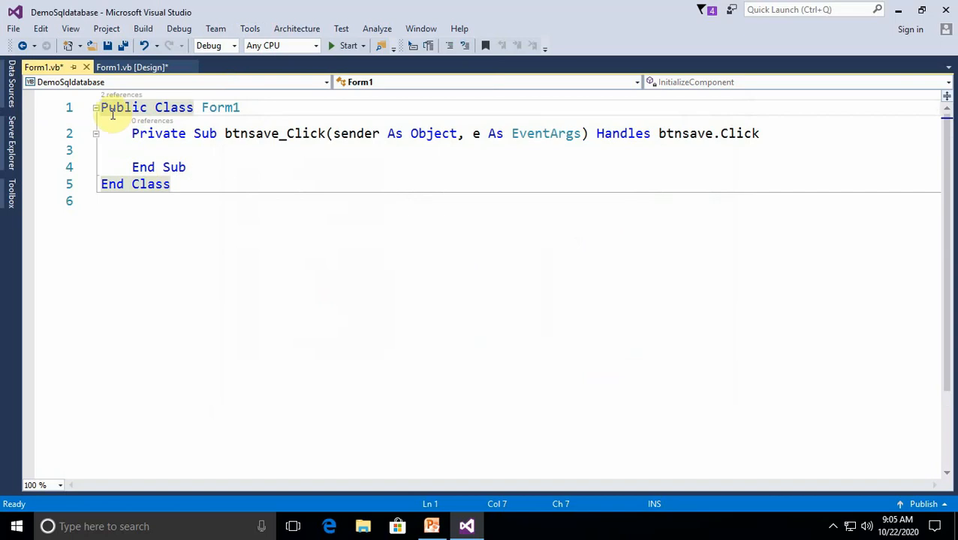
Insert a blank line above the Public Class Form1 declaration and place the cursor on it
click(101, 109)
key(Return)
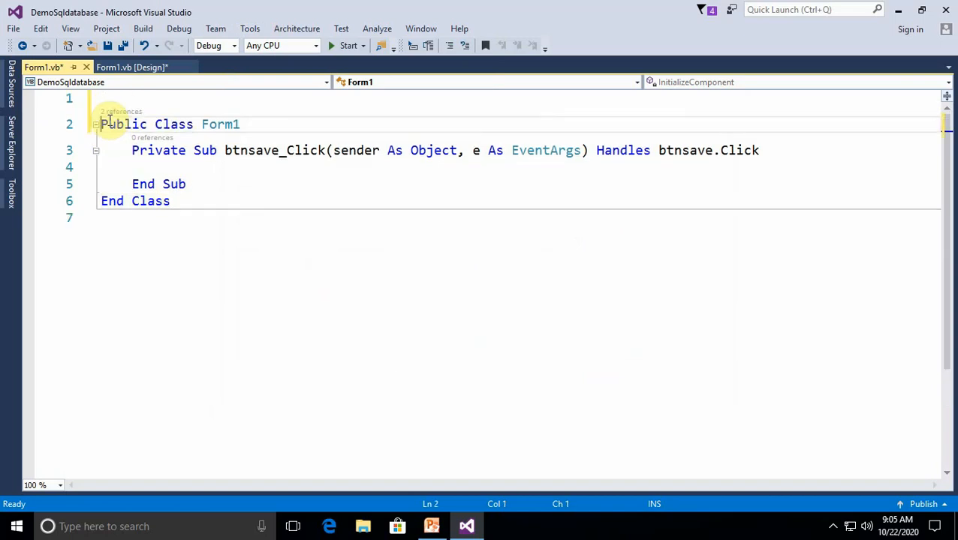
click(119, 103)
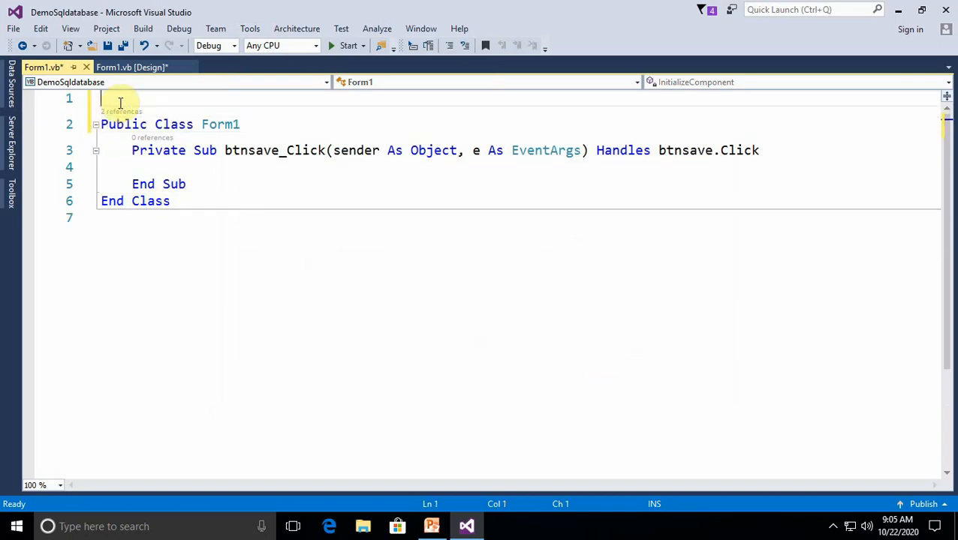
Write the statement Imports System.Data on the first line of the code file
text(imp)
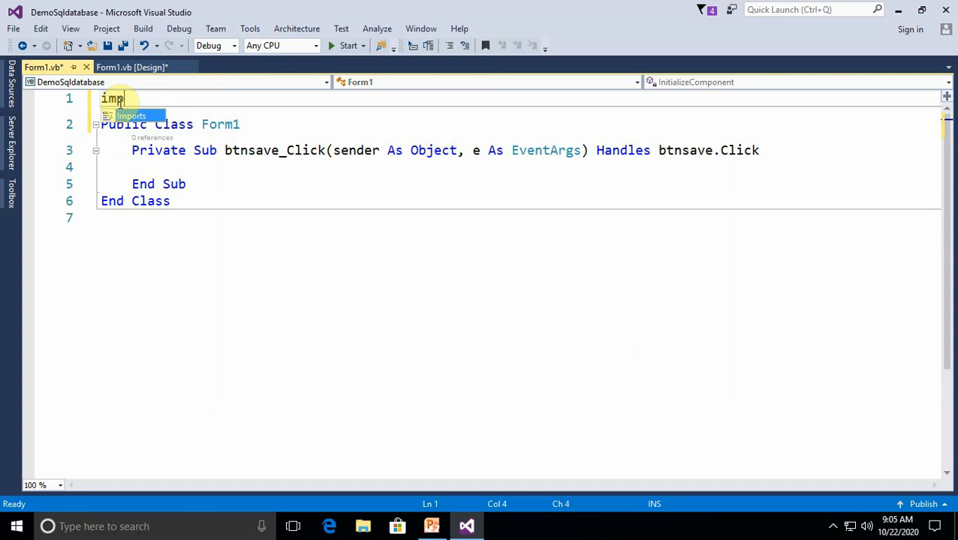
key(Return)
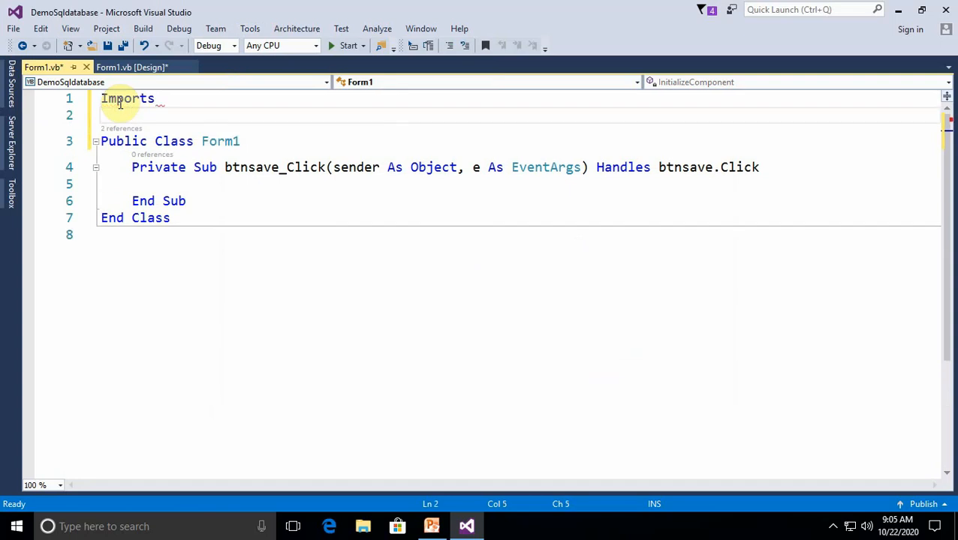
click(193, 104)
key(Down)
key(Down)
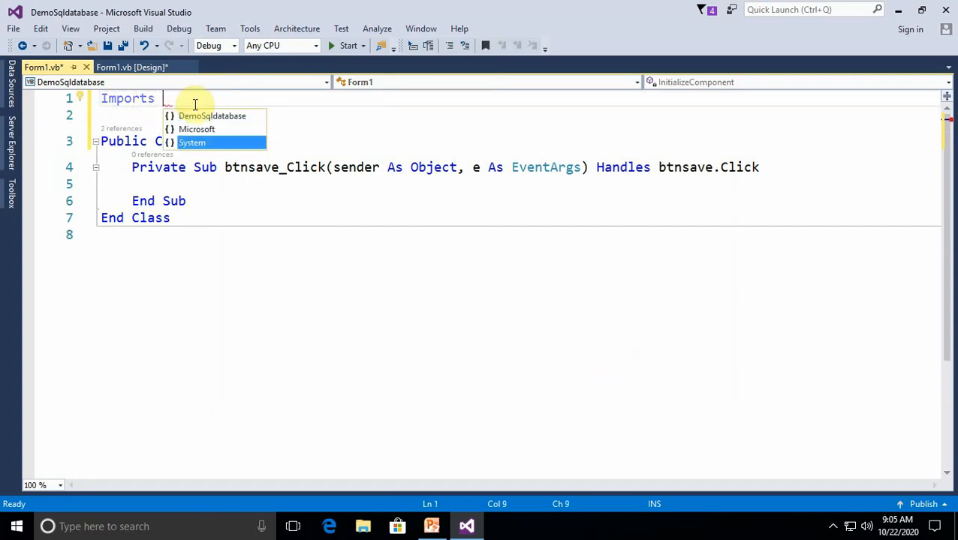
key(Return)
click(221, 102)
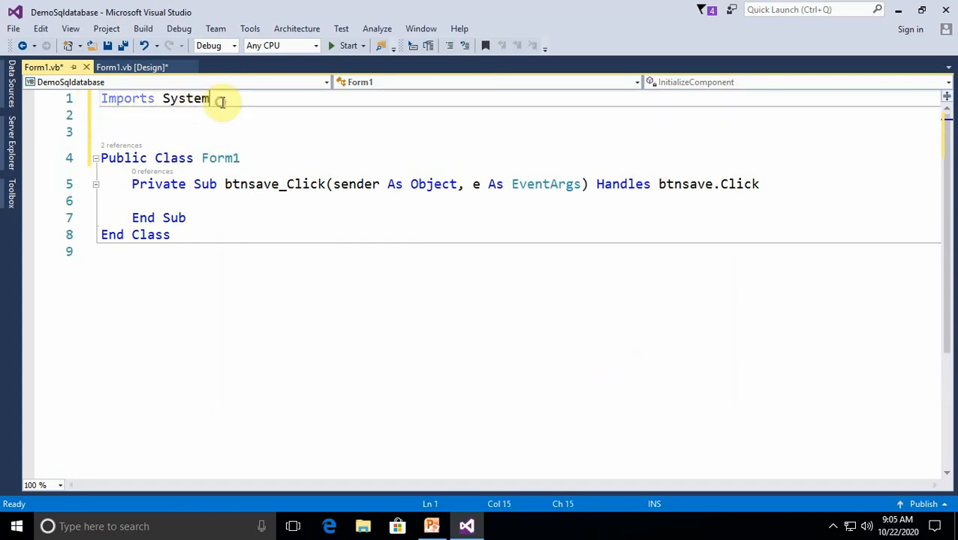
text(.da)
key(Escape)
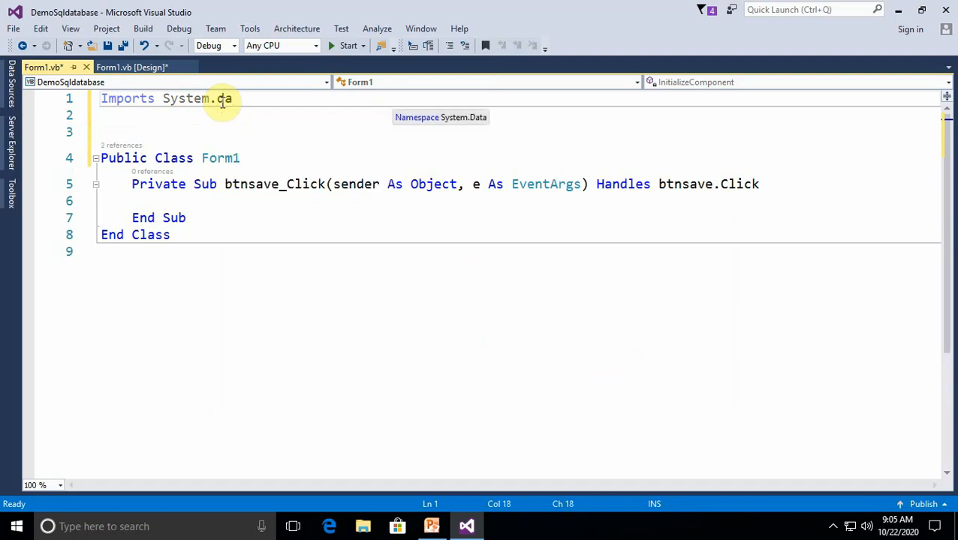
key(Return)
Copy the Imports System.Data statement onto the second line
drag(253, 98, 102, 98)
key(ctrl+c)
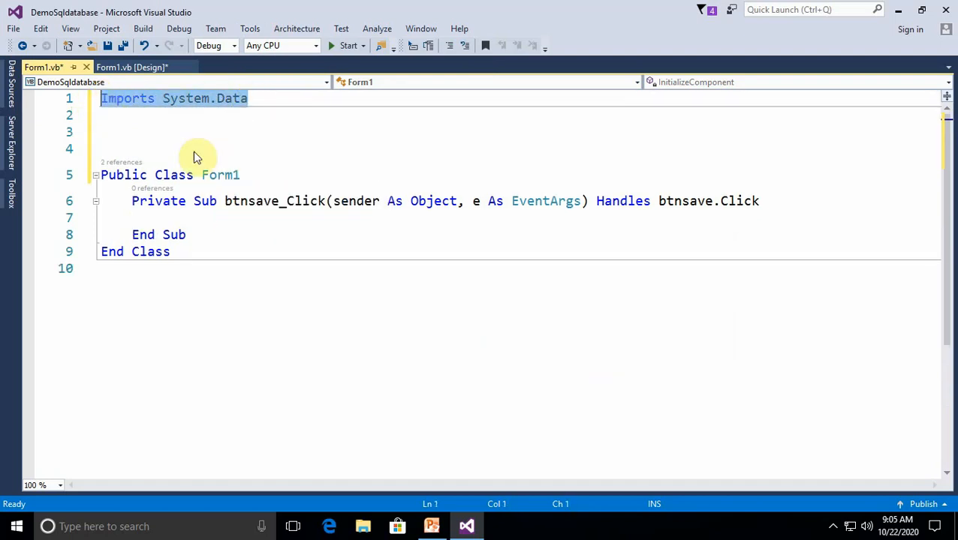
click(244, 150)
click(122, 115)
key(ctrl+v)
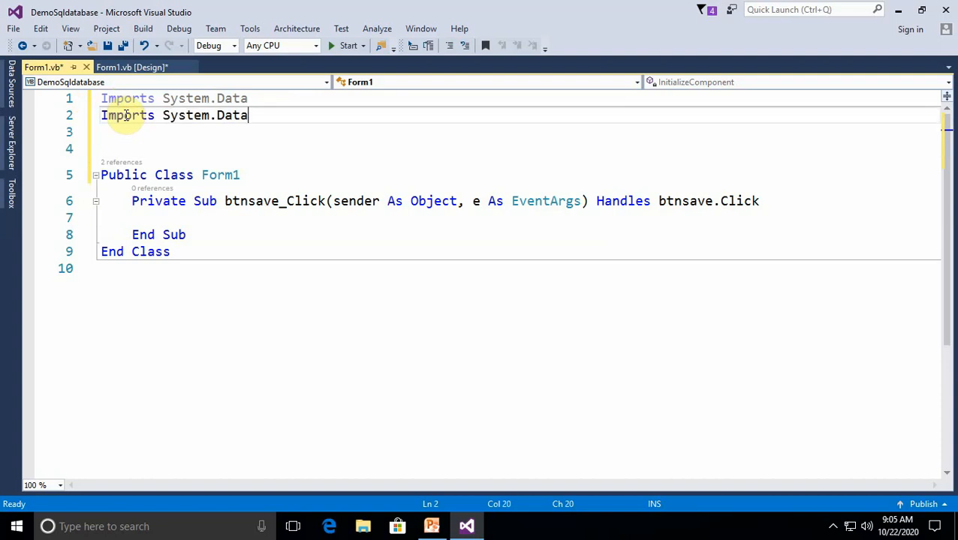
Extend the second Imports statement to System.Data.SqlClient
text(.)
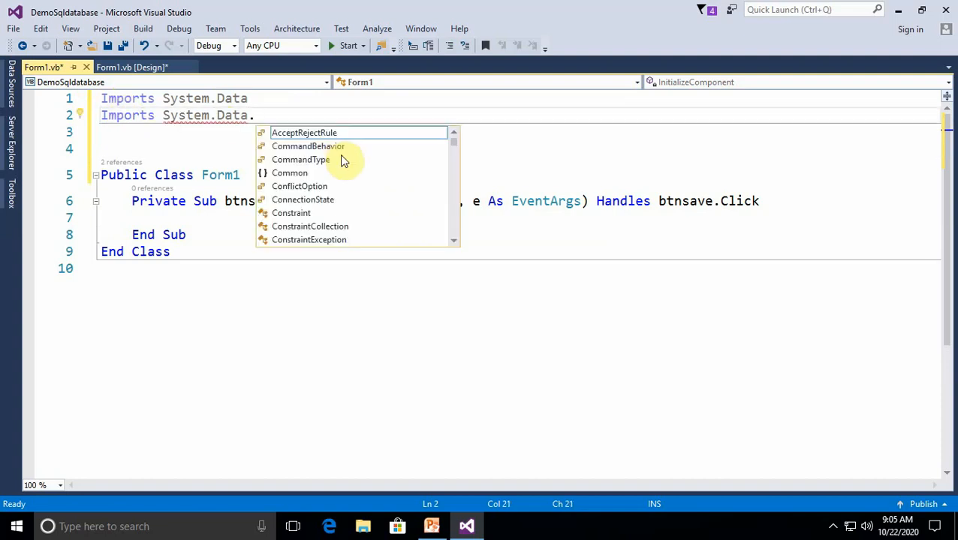
text(sql)
key(Escape)
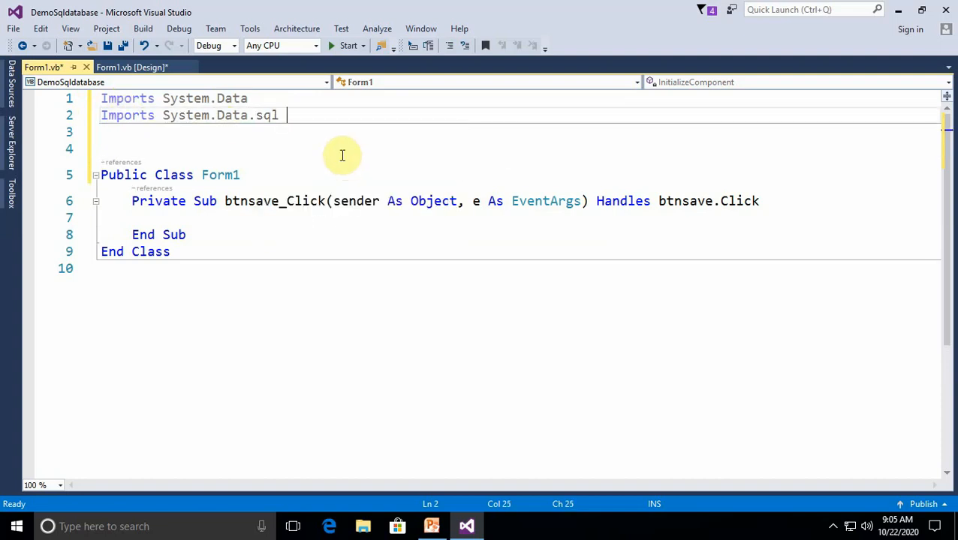
key(BackSpace)
key(BackSpace)
key(BackSpace)
key(BackSpace)
text(.s)
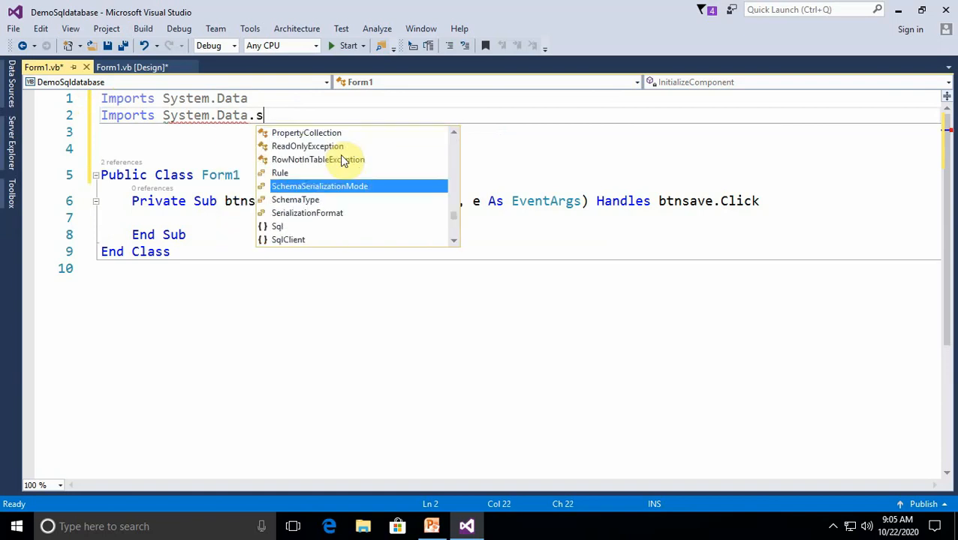
key(Down)
key(Down)
key(Down)
key(Down)
key(Return)
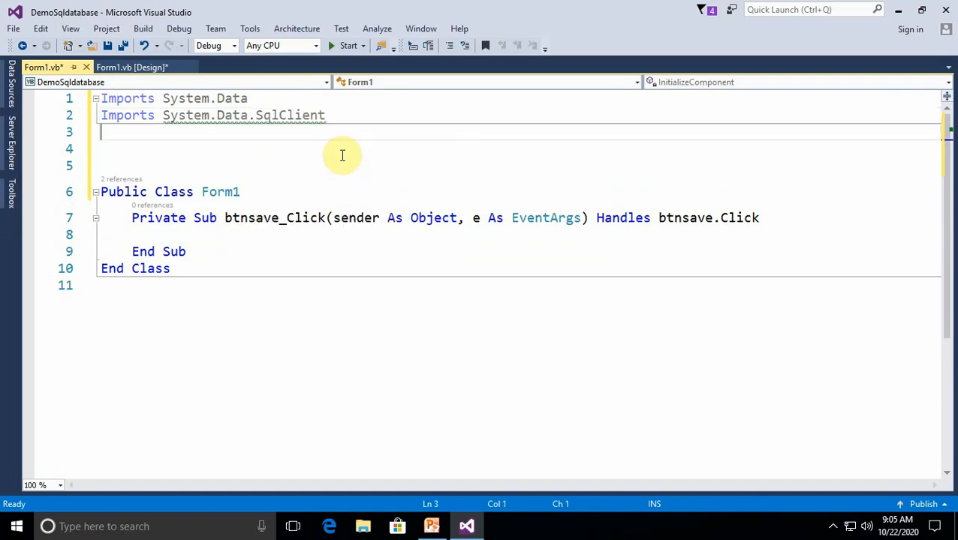
Delete the surplus blank lines between the Imports statements and the Form1 class, leaving one
key(Delete)
key(Delete)
key(Delete)
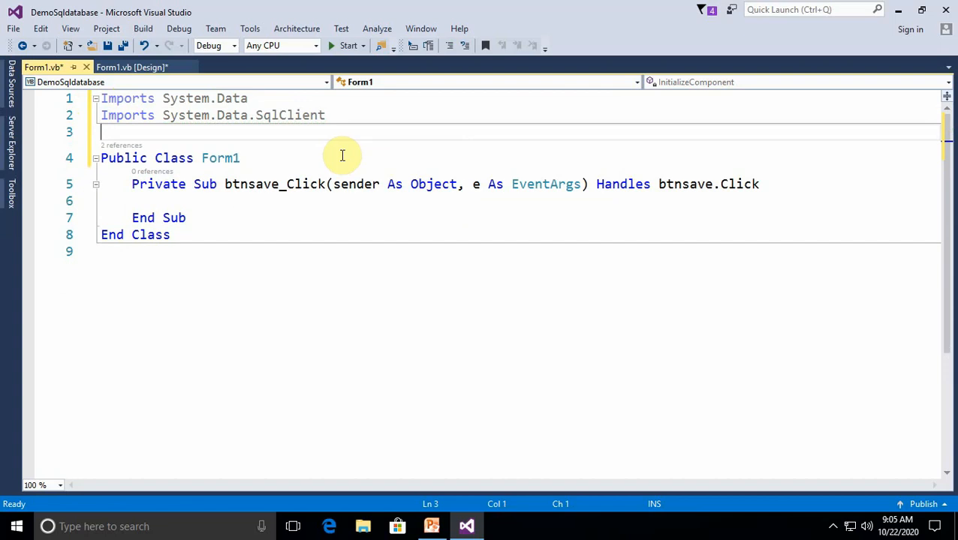
Declare con as a new SqlConnection with an empty string argument at the top of the Form1 class
click(269, 142)
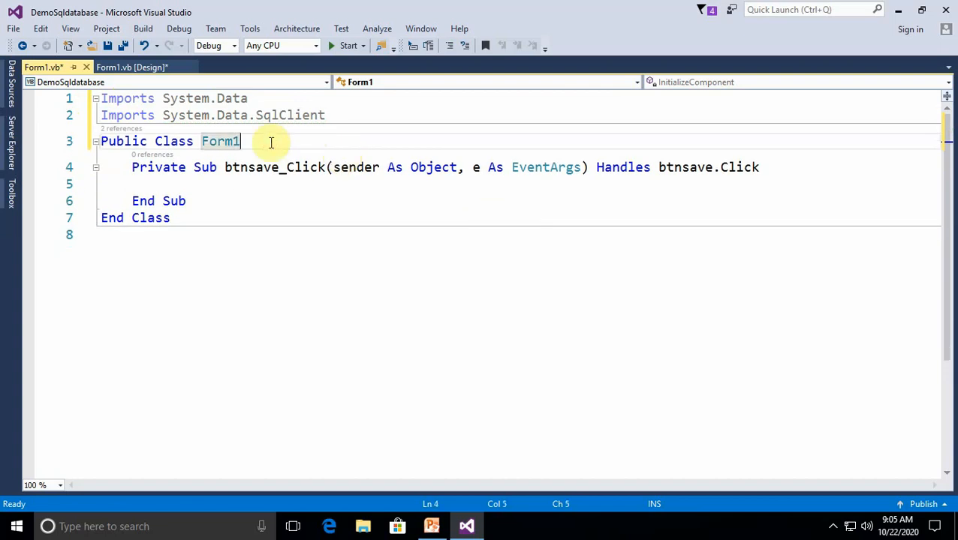
key(Return)
text(dim co)
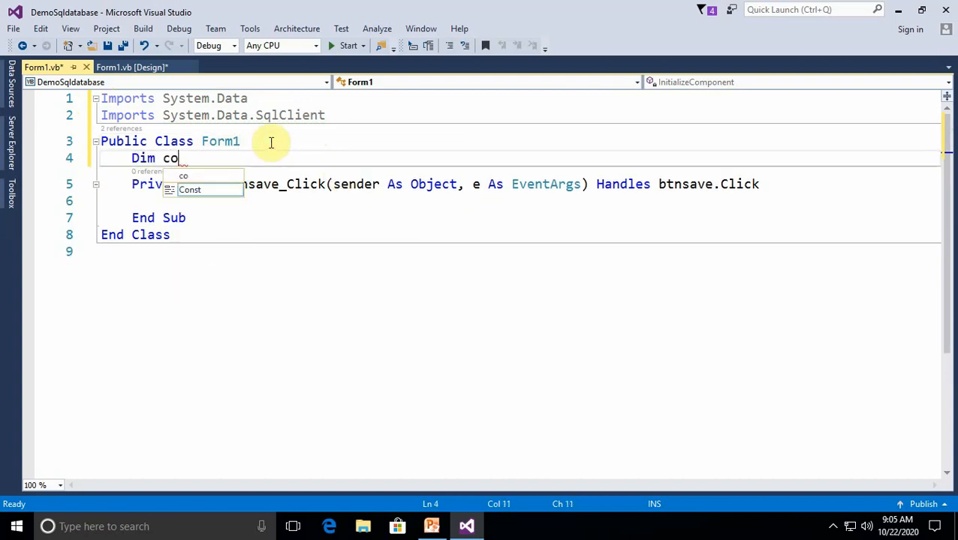
text(n As new)
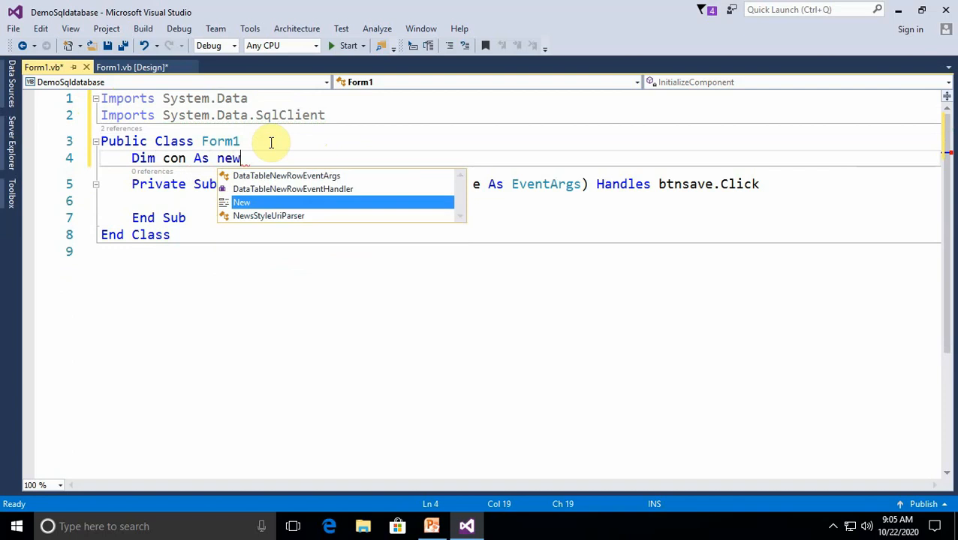
text( sql)
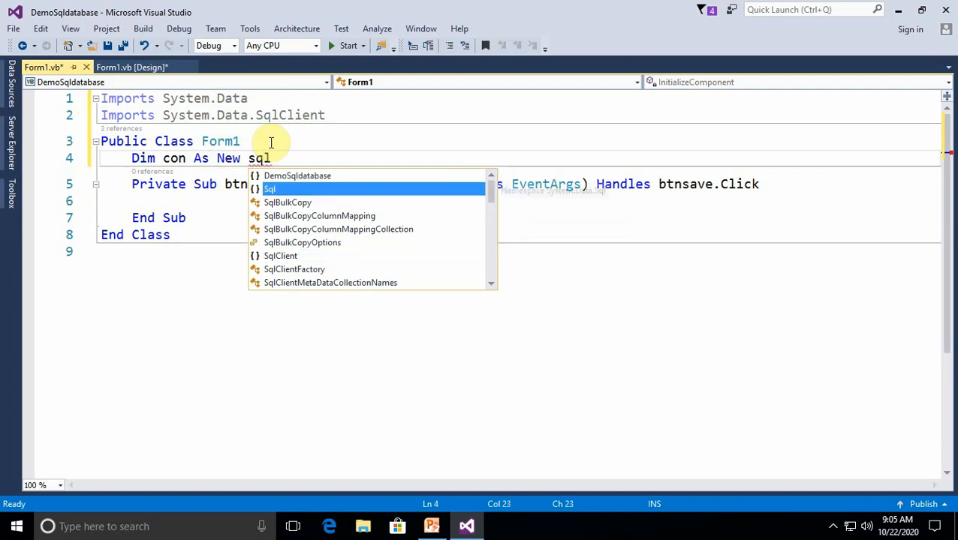
text(c)
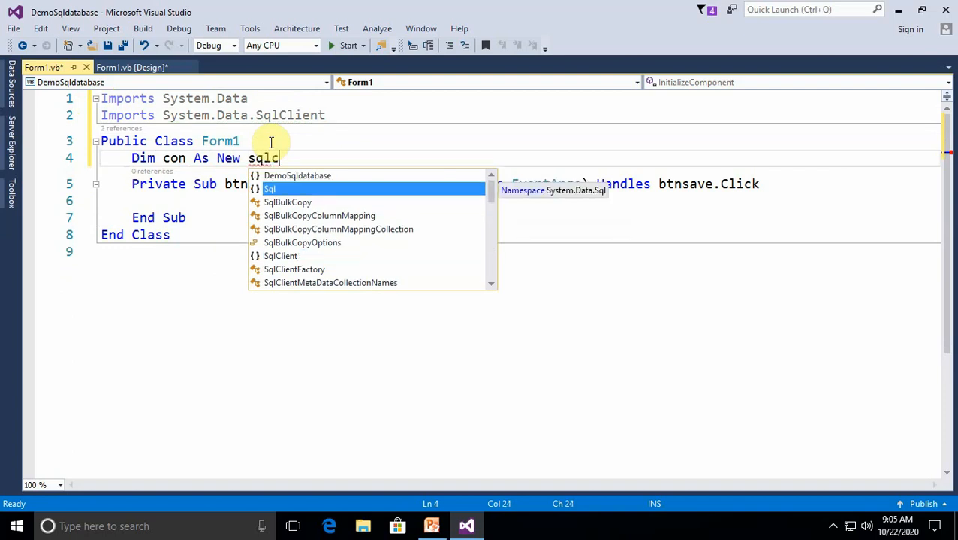
text(o)
key(Down)
key(Down)
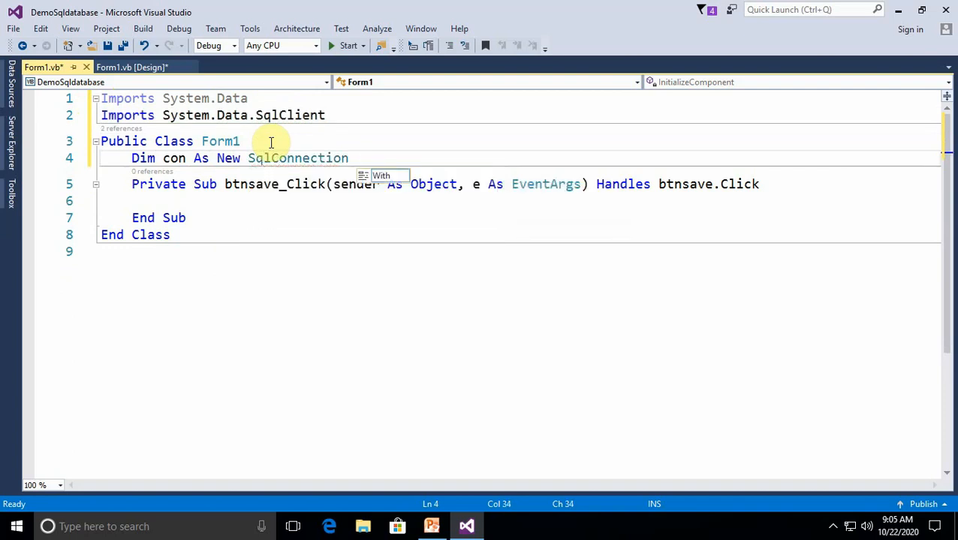
text((")
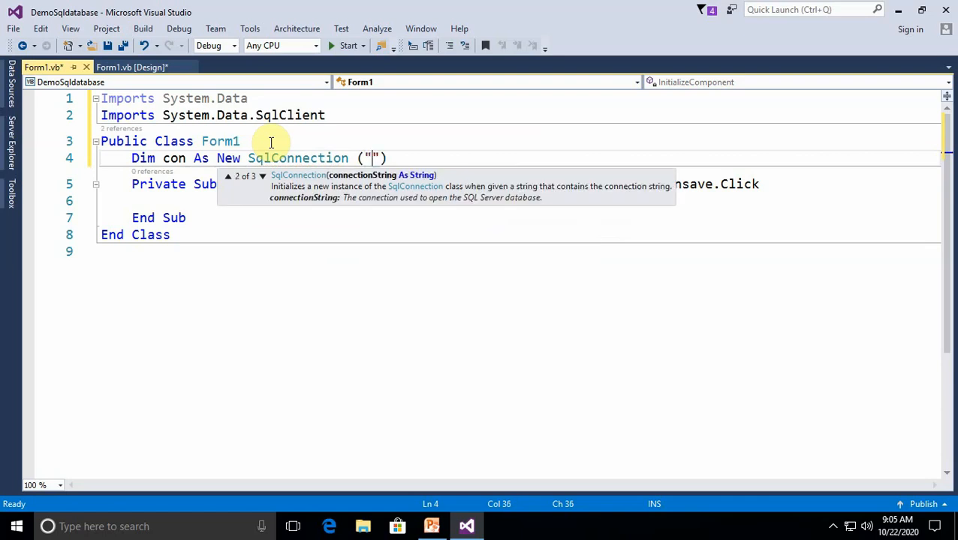
click(214, 314)
Copy the connection string from the properties of the demosics data connection
click(14, 150)
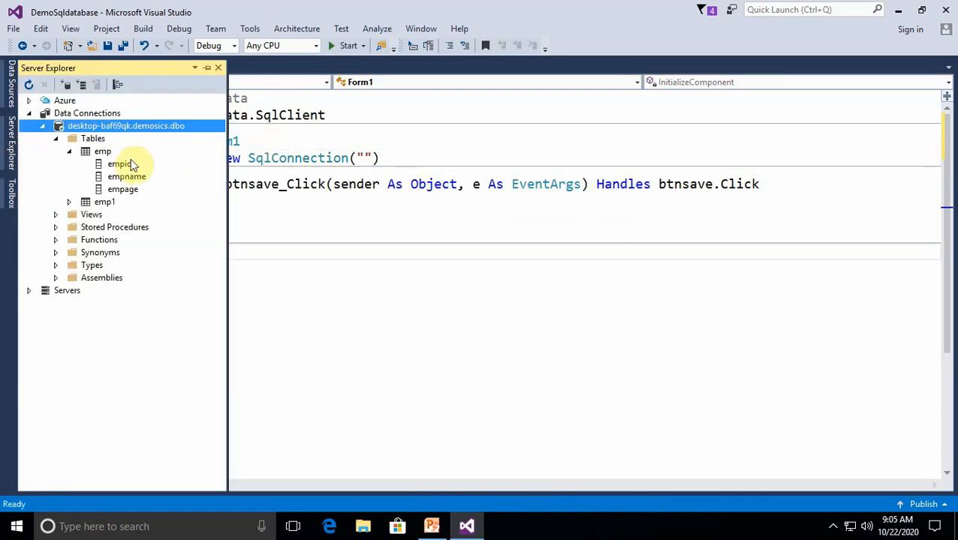
right_click(124, 125)
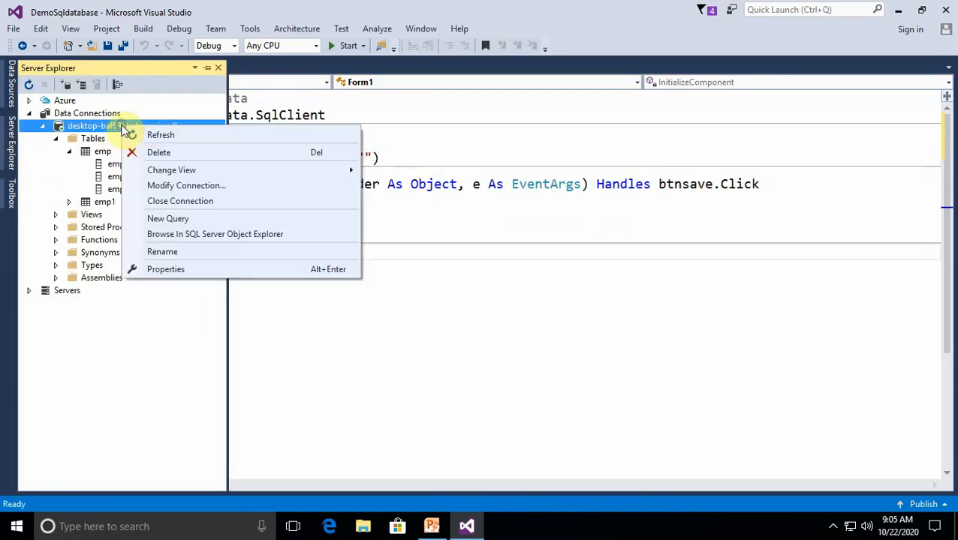
click(165, 270)
click(889, 158)
click(891, 158)
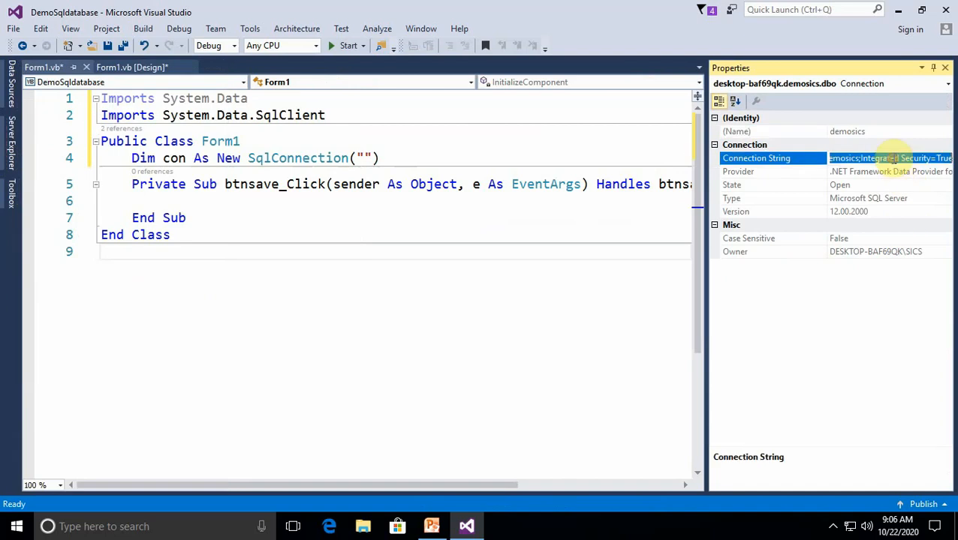
click(945, 68)
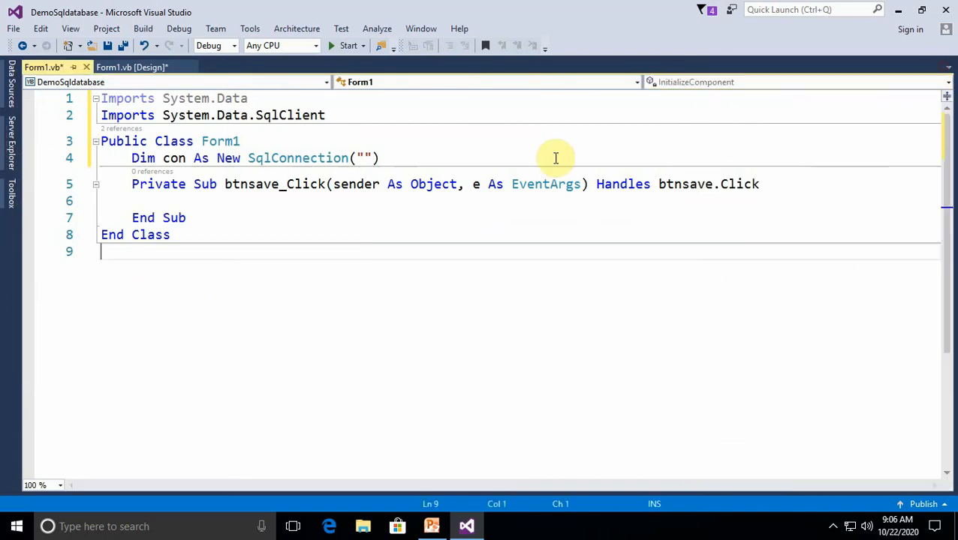
Paste the copied connection string between the quotation marks of the SqlConnection declaration
click(364, 159)
text(Data Source=(local);Initial Catalog=demosics;Integrated Security=True)
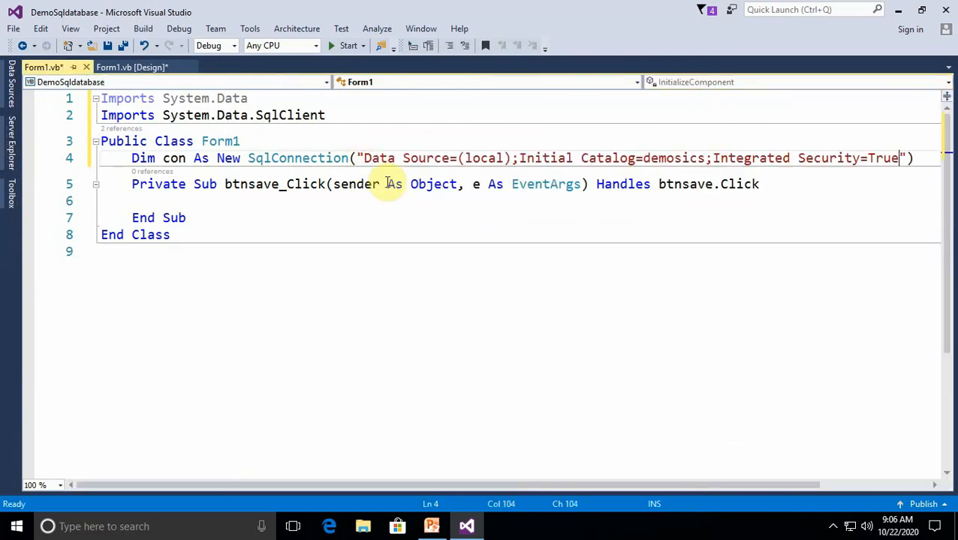
click(581, 283)
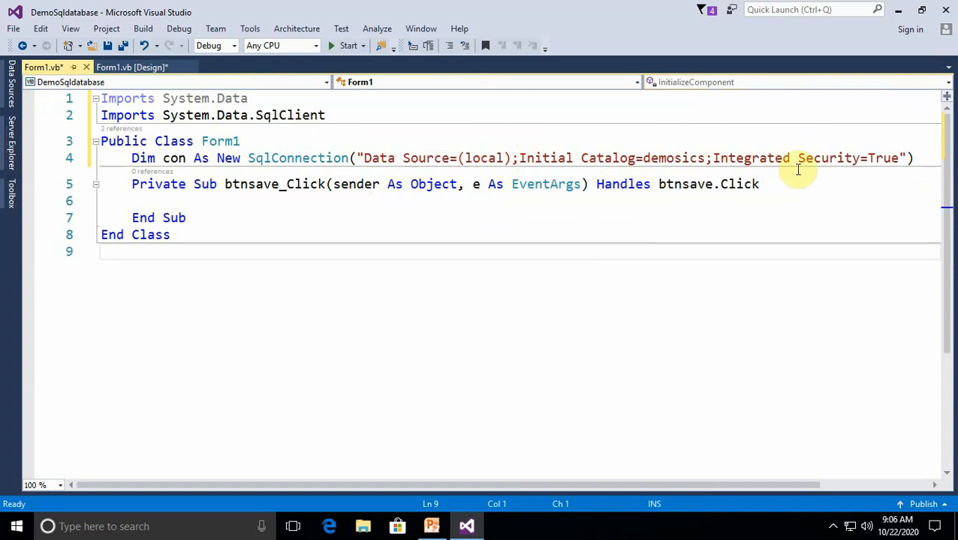
Add the statement con.Open() inside the btnsave_Click procedure and start a new line below it
click(219, 201)
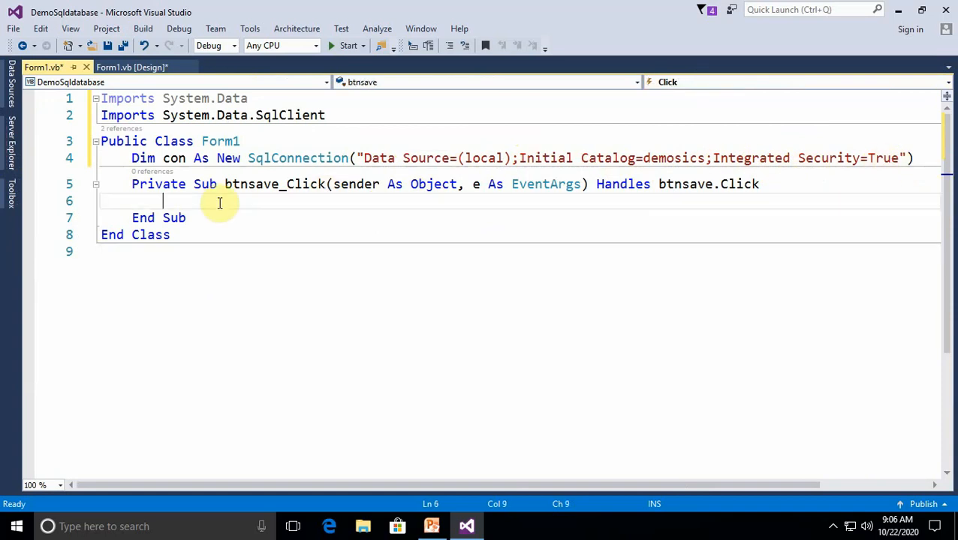
text(con)
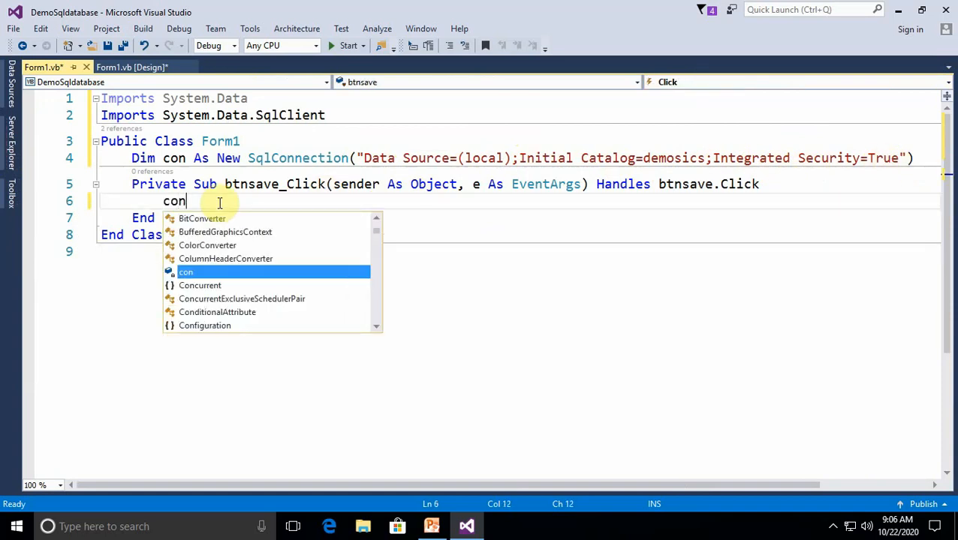
text(.Open()
key(Return)
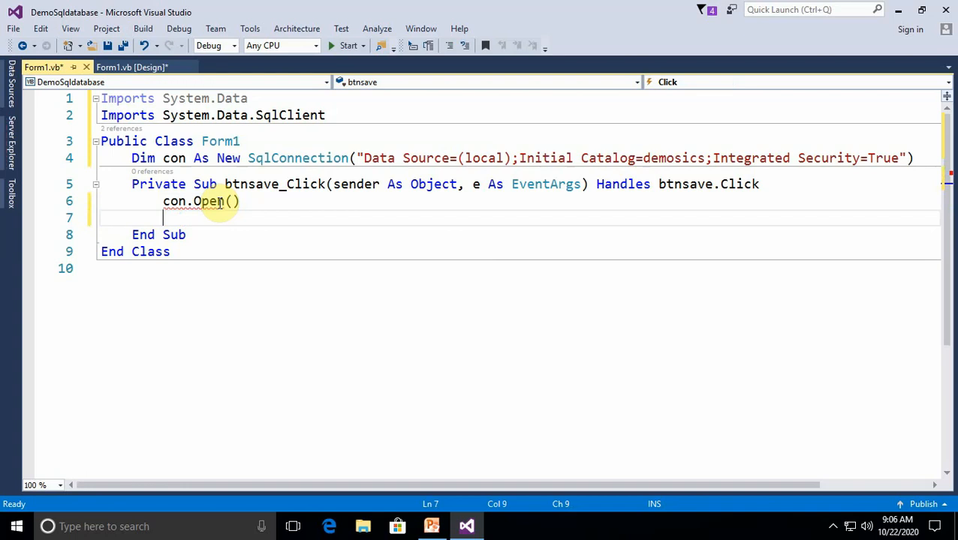
Declare cmd as a new SqlCommand below con.Open(), with parentheses for its arguments
text(dim )
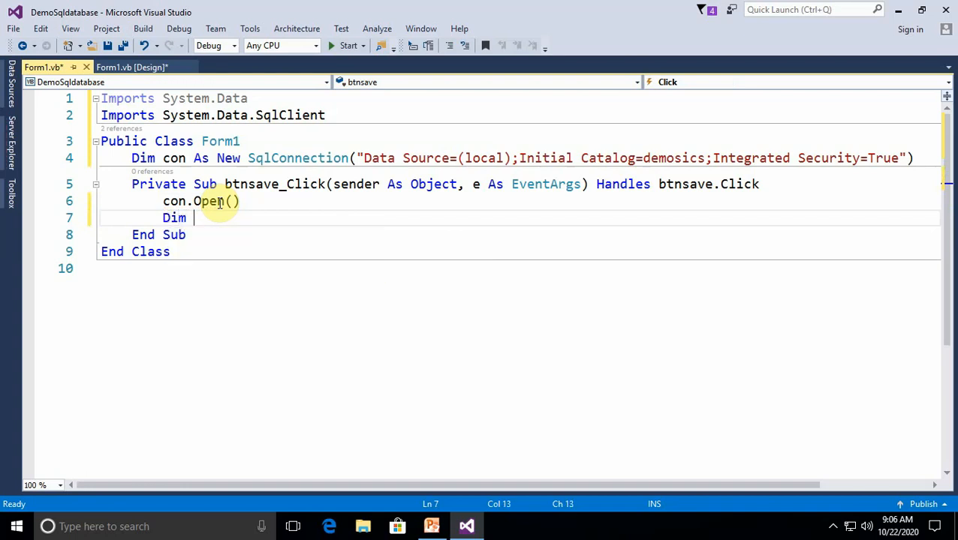
text(cmd )
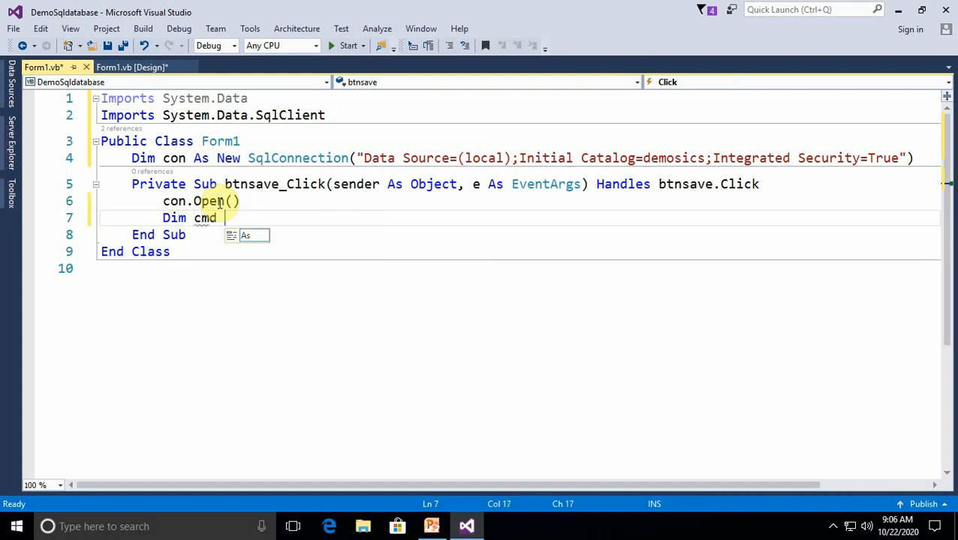
text(as new)
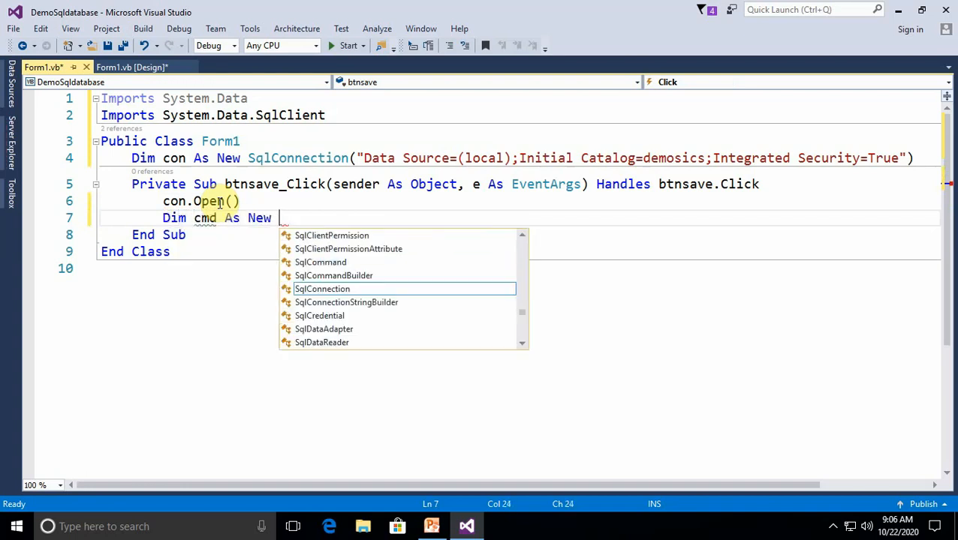
key(Down)
key(Down)
key(Up)
key(Up)
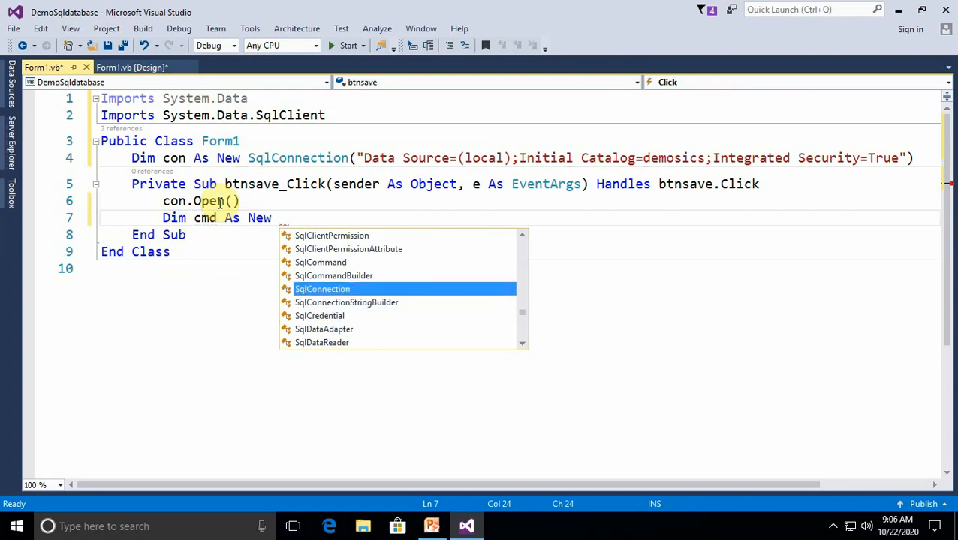
key(Up)
key(Up)
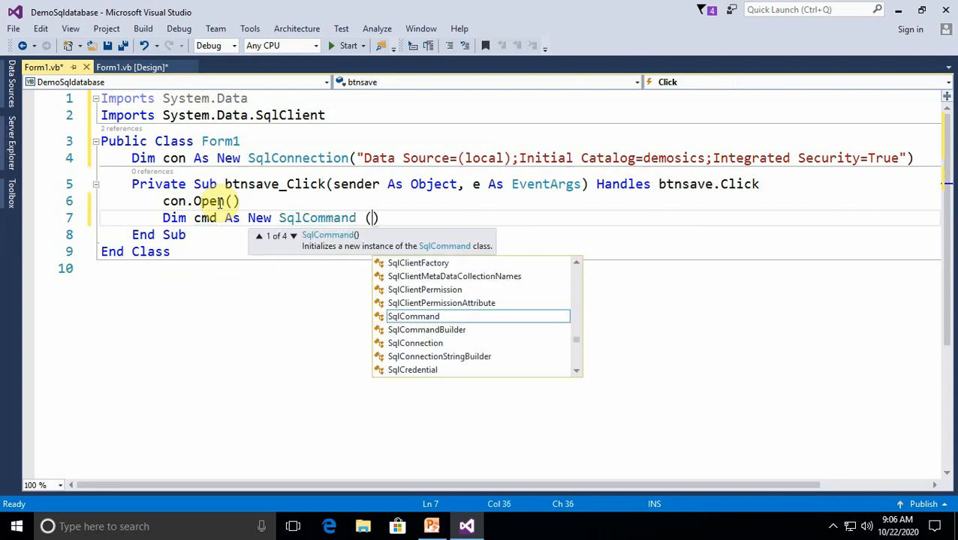
Begin the SqlCommand query string with insert into emp, keeping it on a single line
text("inse)
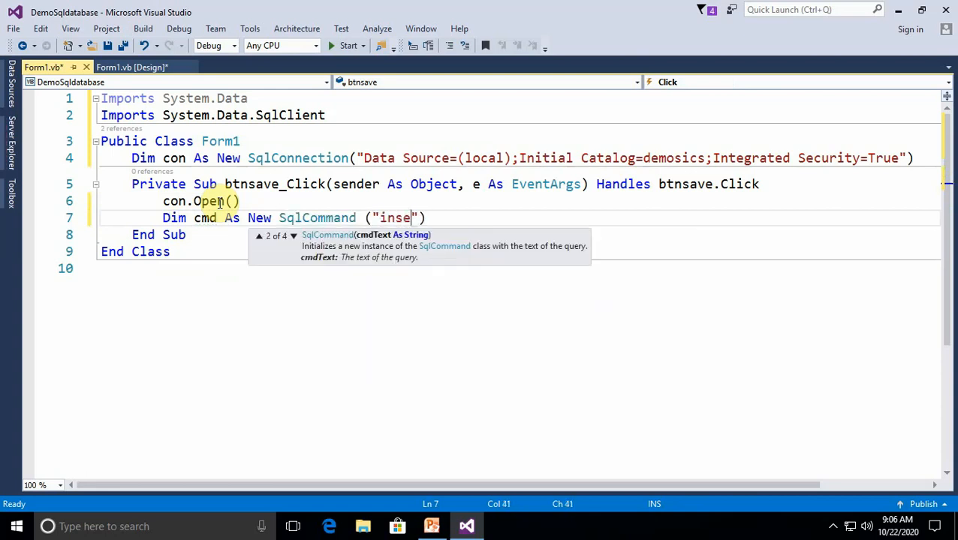
text(rt i)
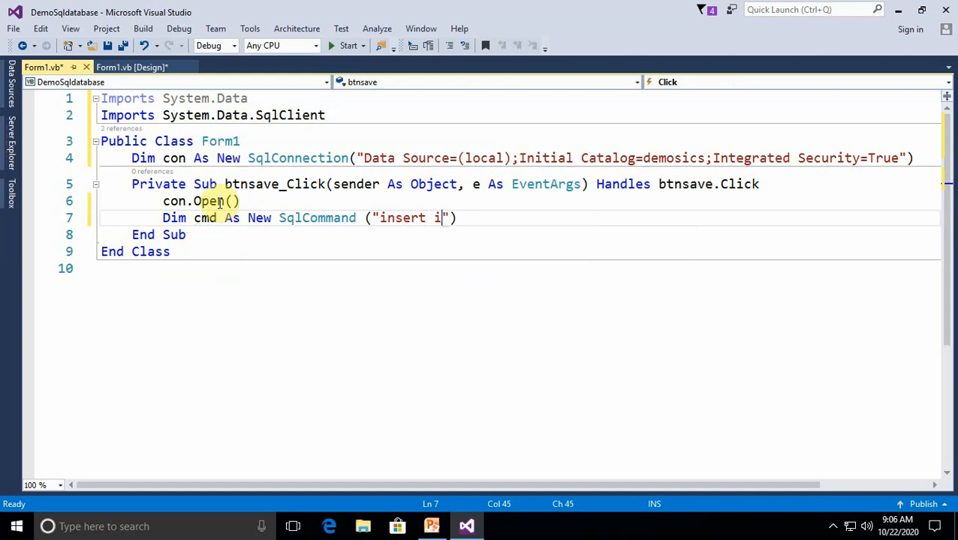
text(nto em)
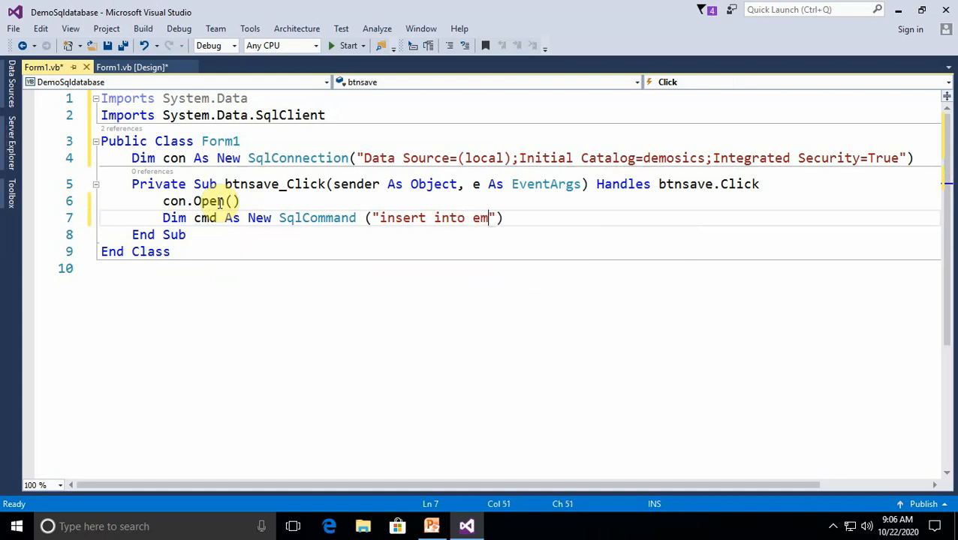
text(p)
key(Return)
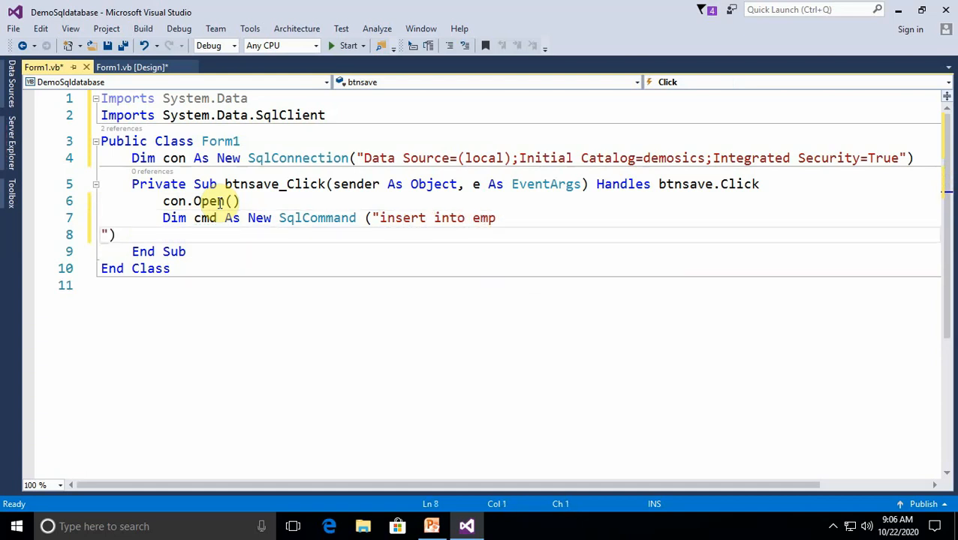
key(BackSpace)
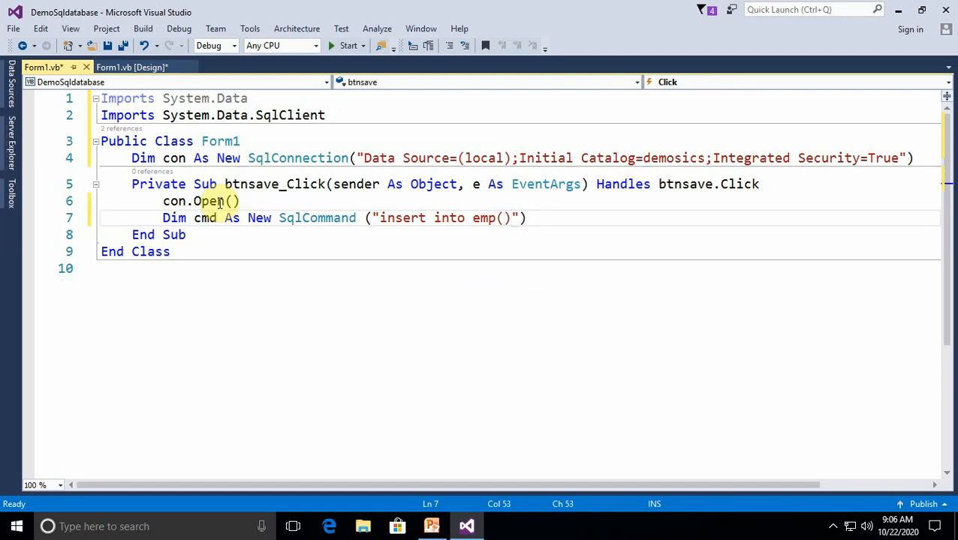
Extend the insert query with the column list (empid,empname,empage) and an empty values() clause
text((empid)
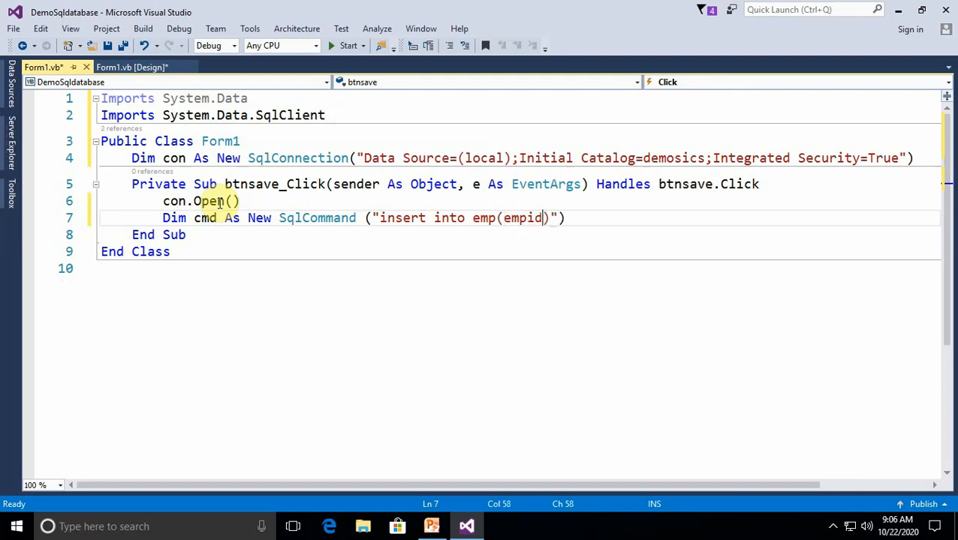
text(,empname)
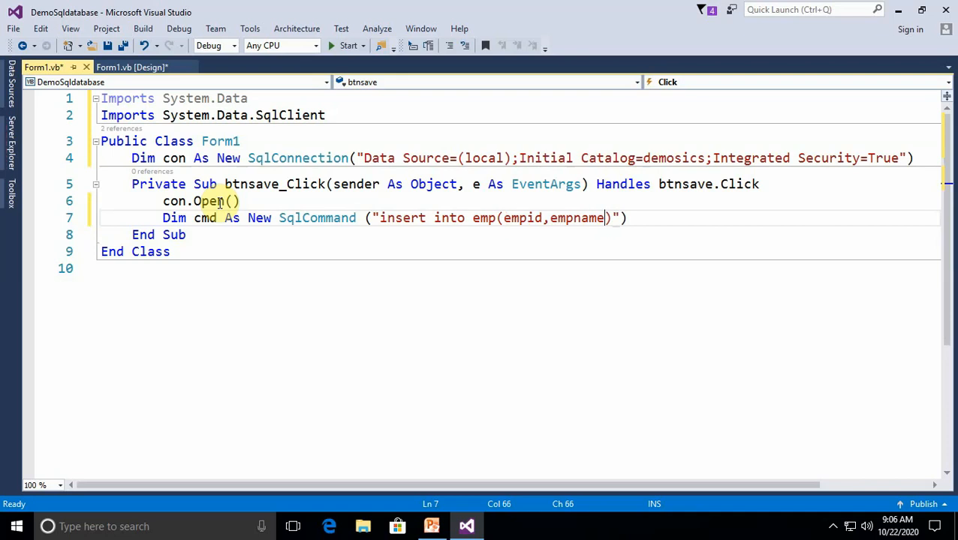
text(,empage)
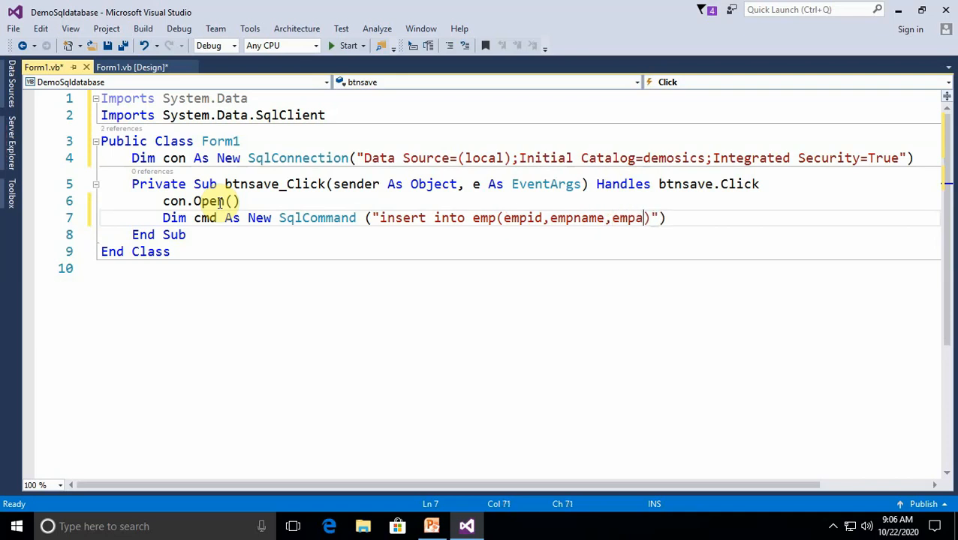
text()values())
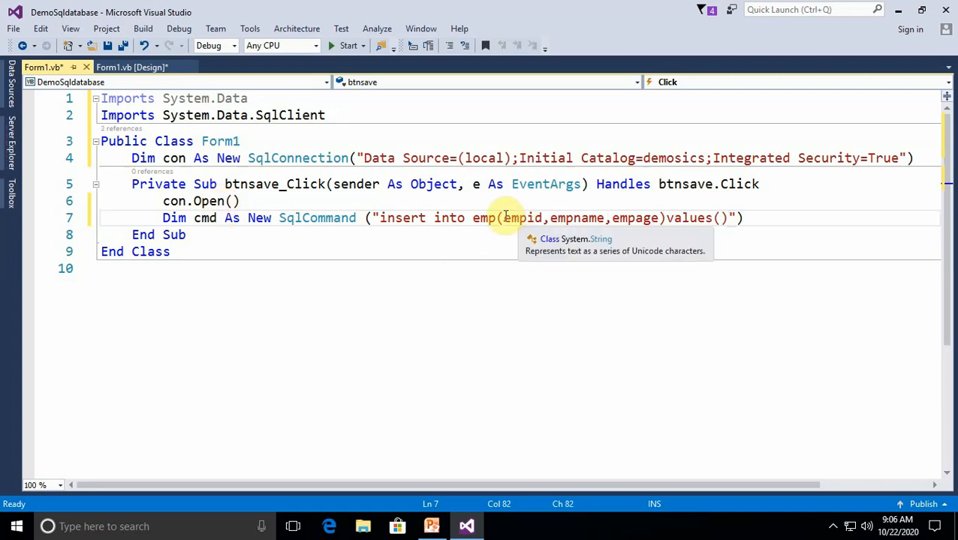
Copy the column names empid,empname,empage into the parentheses of the values clause
drag(503, 219, 652, 220)
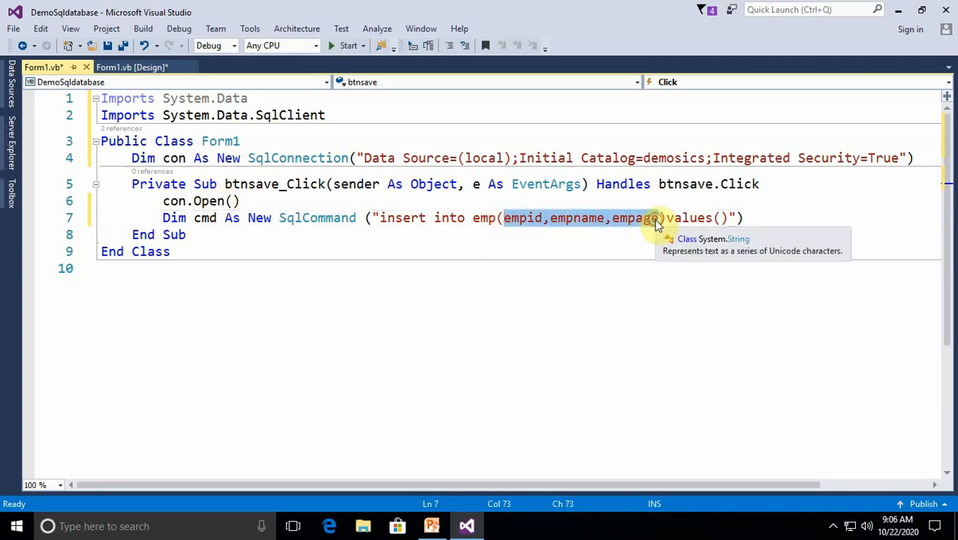
key(ctrl+c)
click(720, 218)
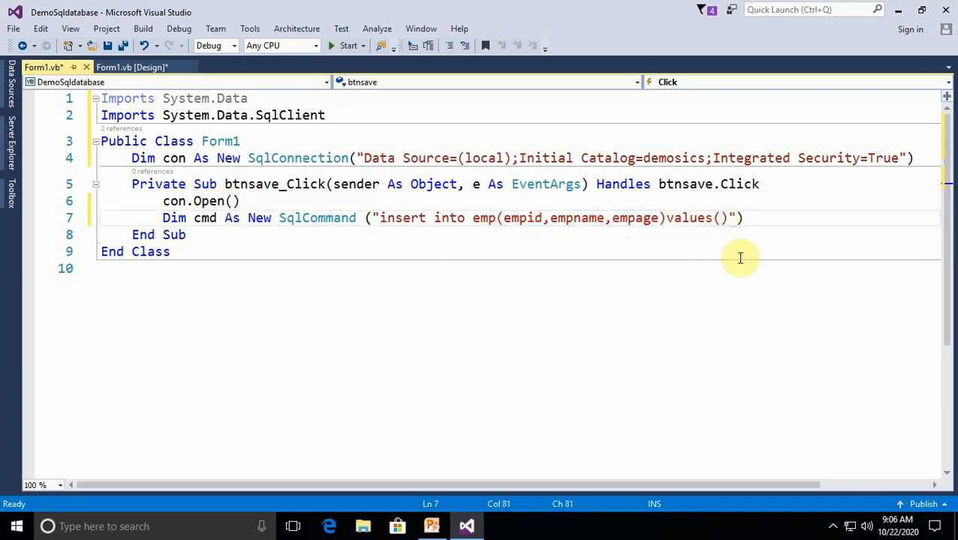
key(ctrl+v)
Prefix empid, empname and empage in the values clause with @ so they become query parameters
click(721, 219)
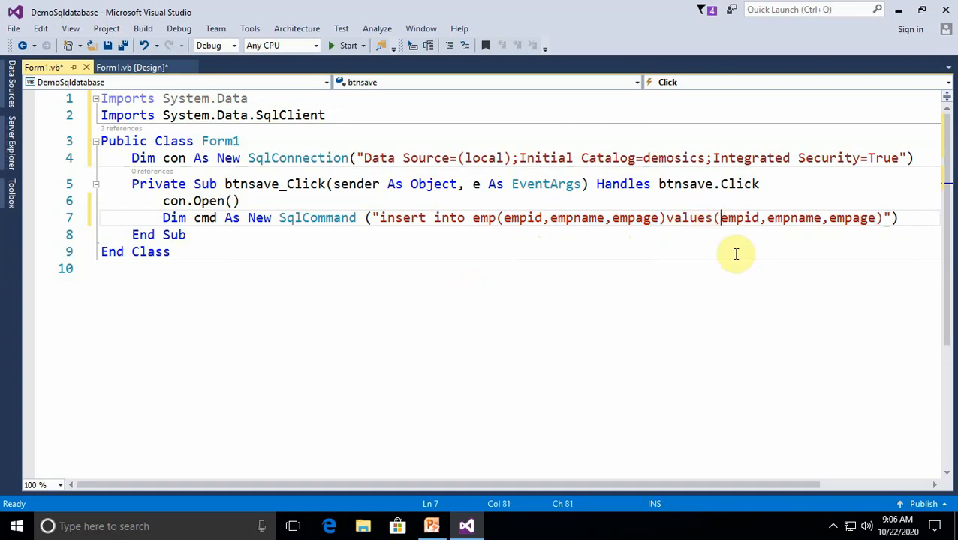
text(@)
click(773, 219)
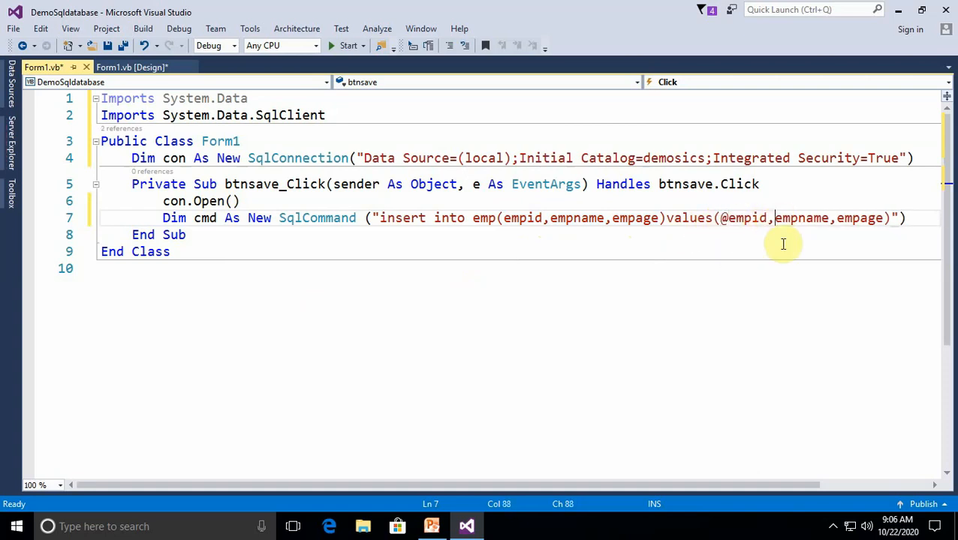
text(@)
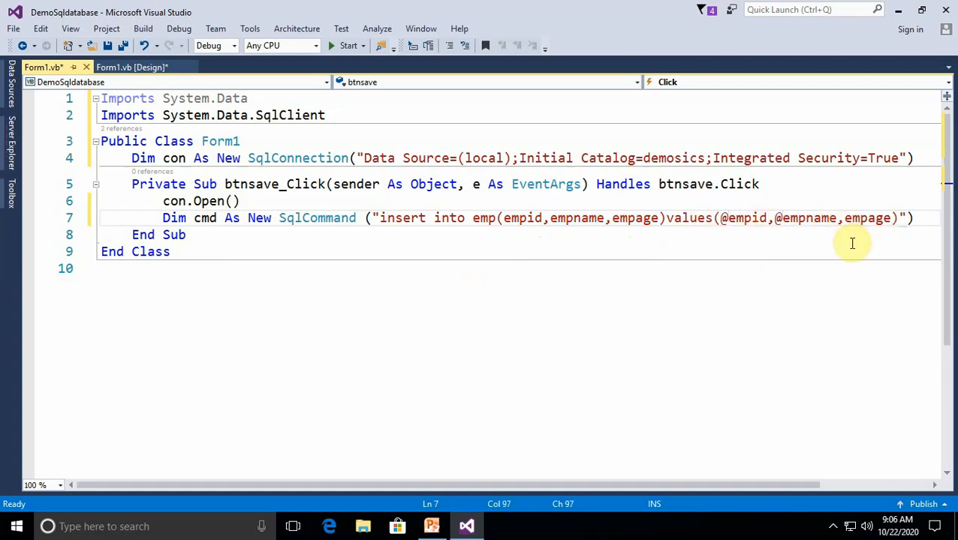
click(844, 219)
text(@)
Pass con as the second argument of the SqlCommand, after the insert query string
click(911, 218)
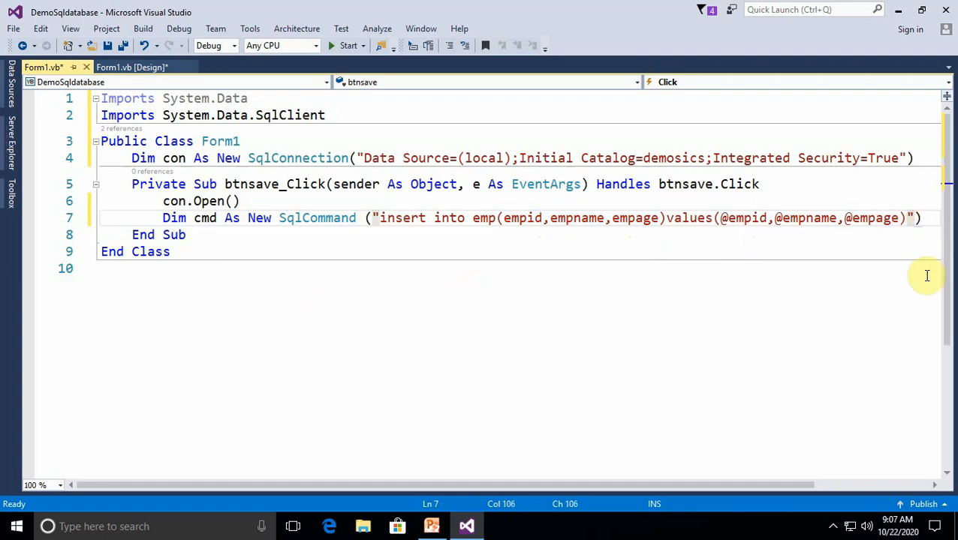
text(,con)
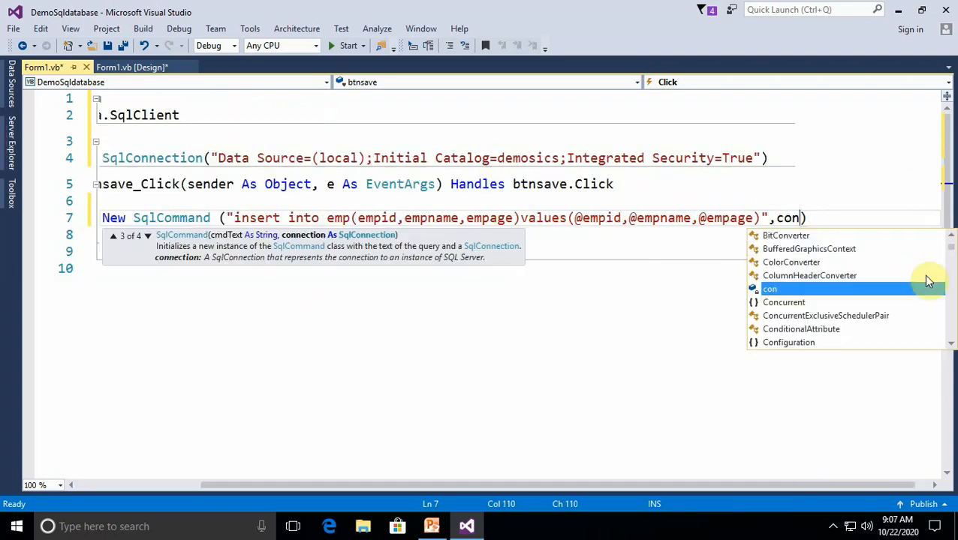
click(827, 218)
key(Return)
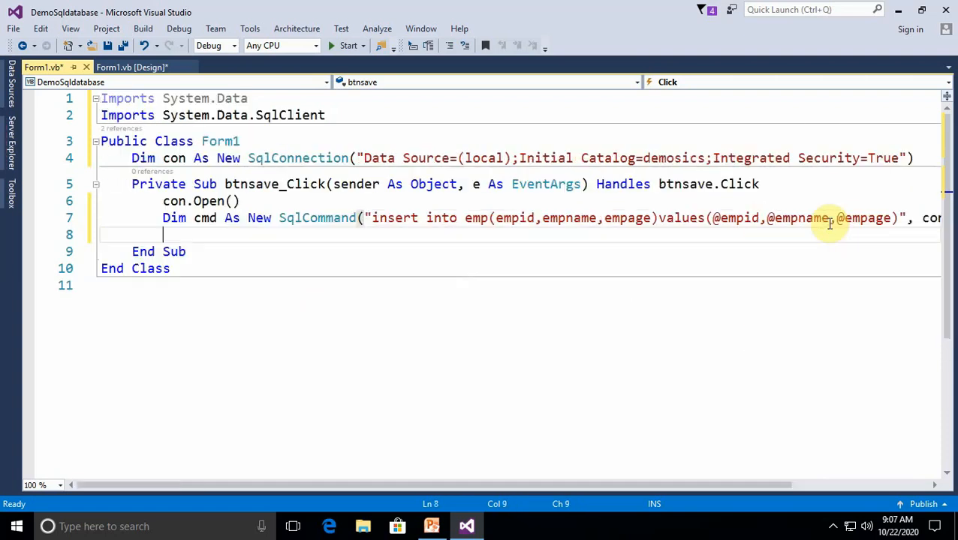
text(cmd)
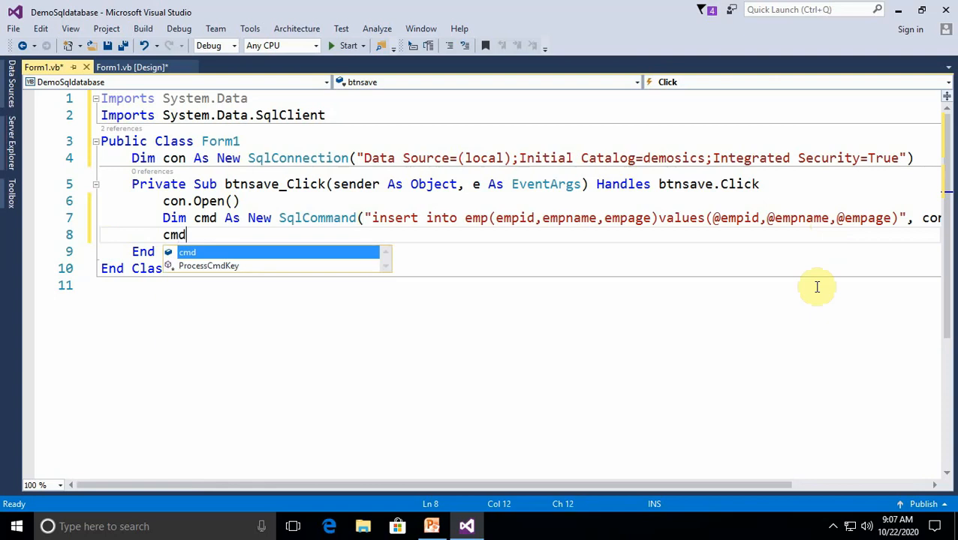
text(.p)
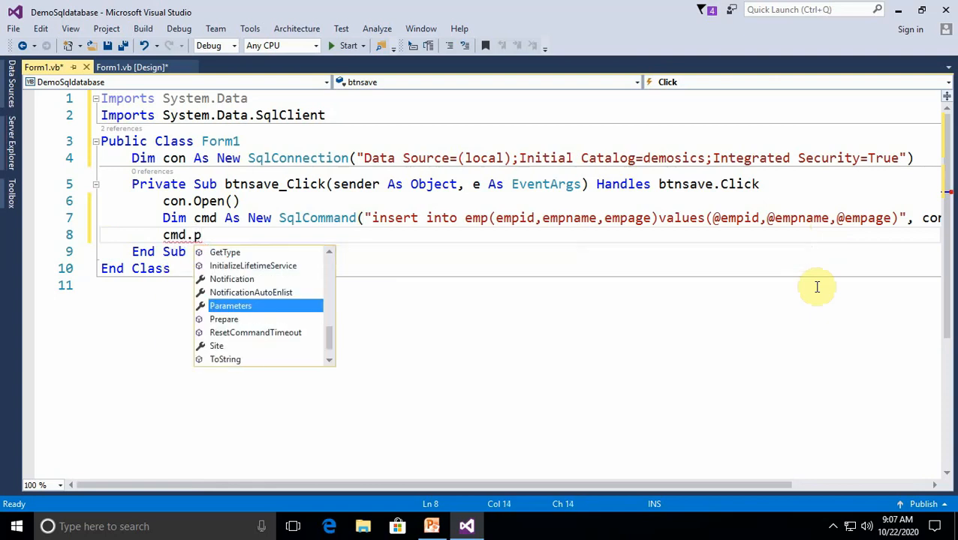
text(arameters .)
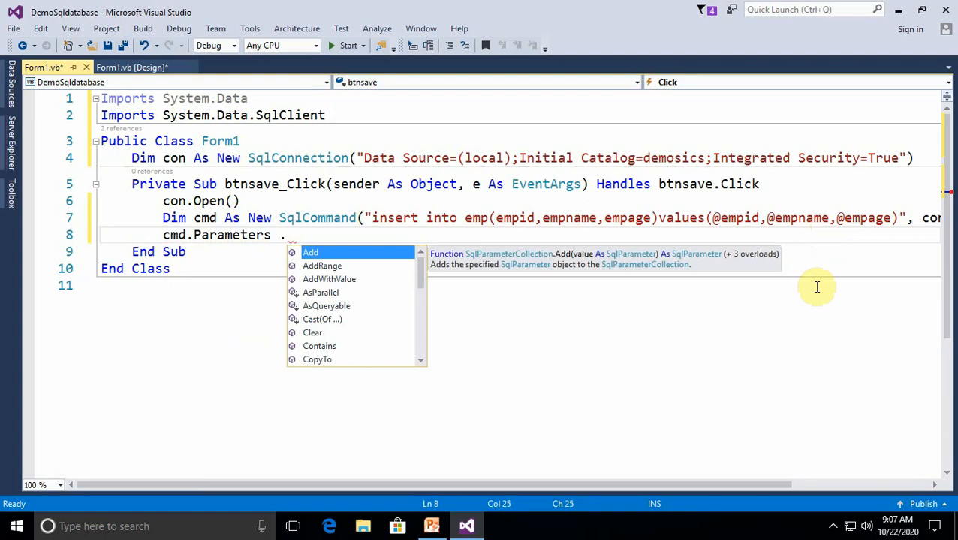
key(Down)
key(Down)
key(Up)
key(Up)
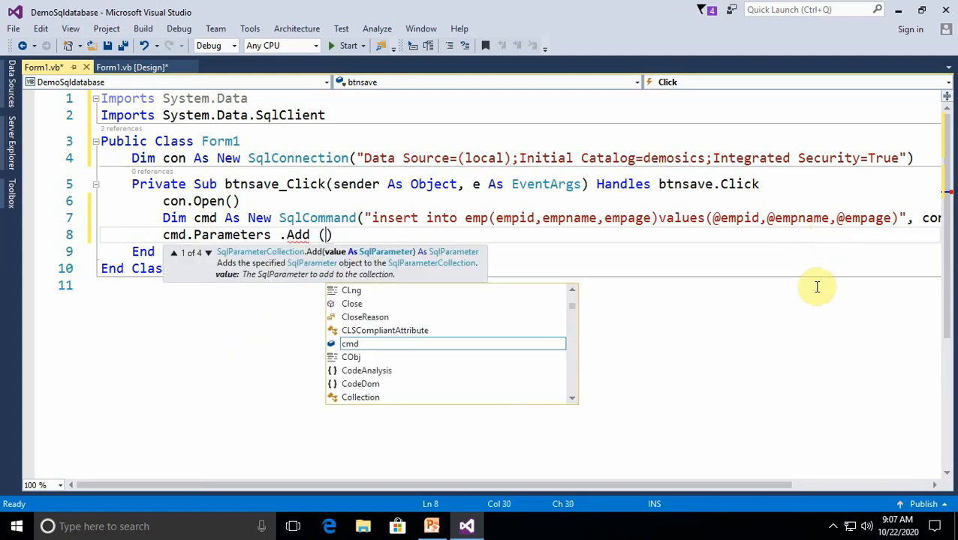
text("")
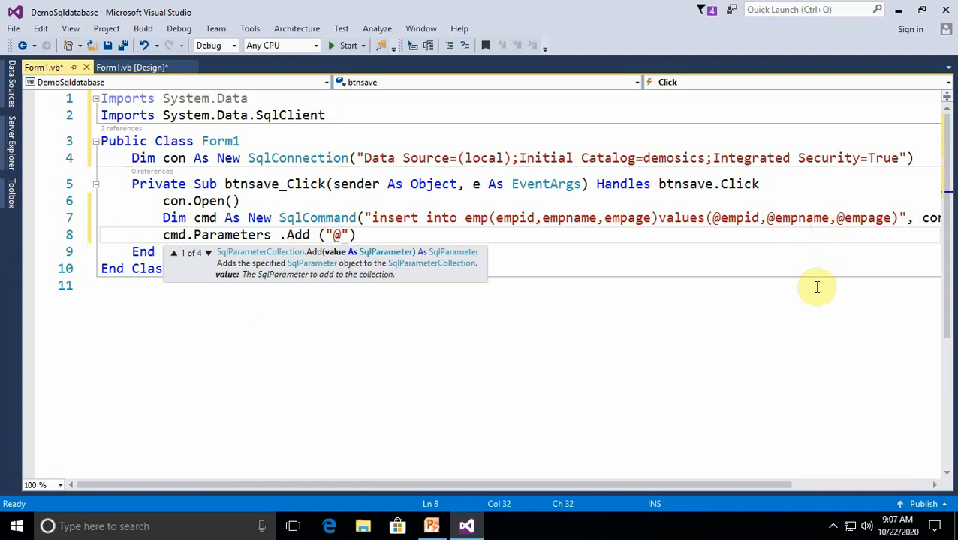
text(@empid)
text(,s)
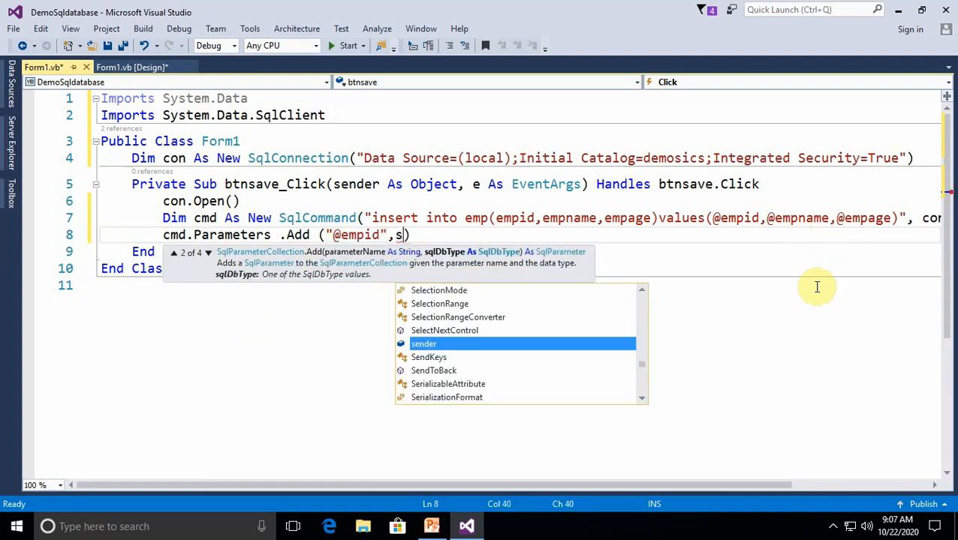
text(ql)
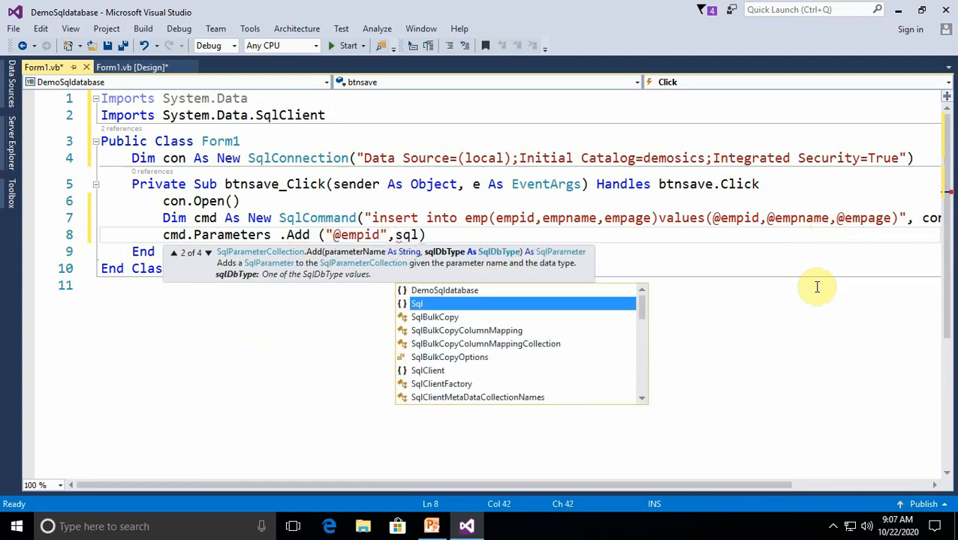
key(Down)
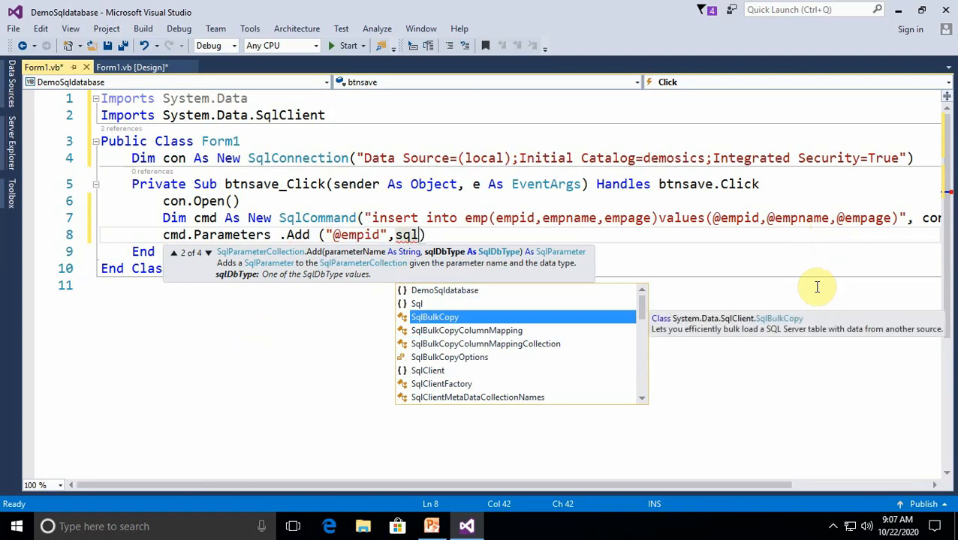
text(d)
key(Down)
key(Down)
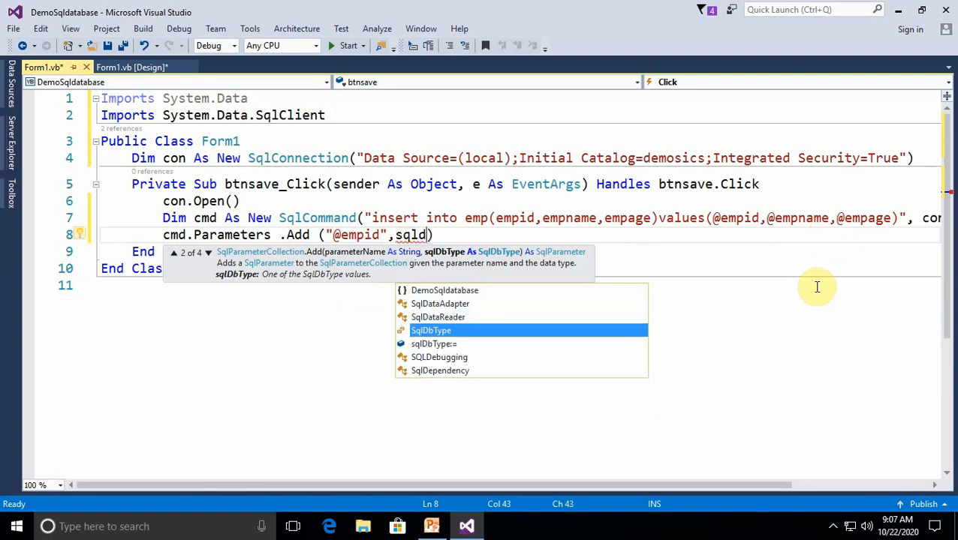
key(BackSpace)
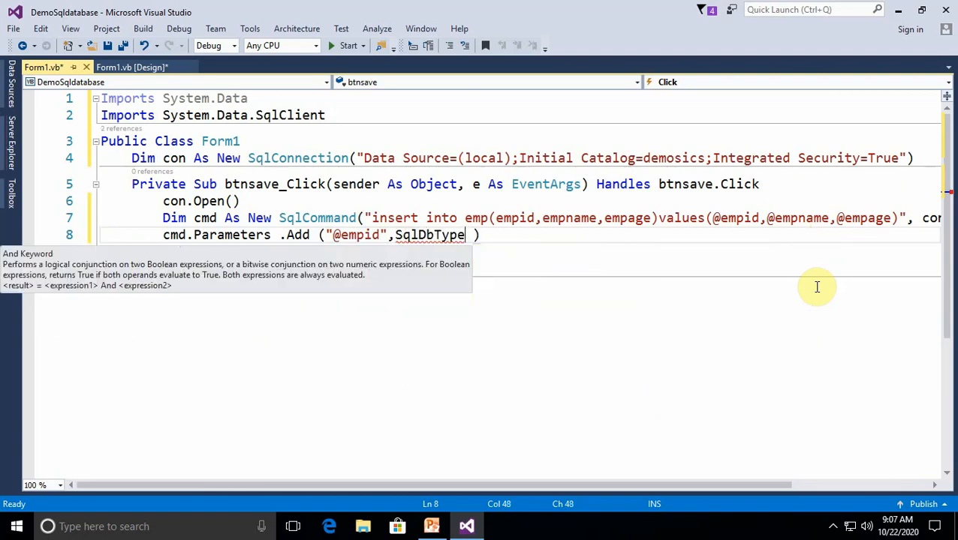
text(.i)
key(Down)
key(Down)
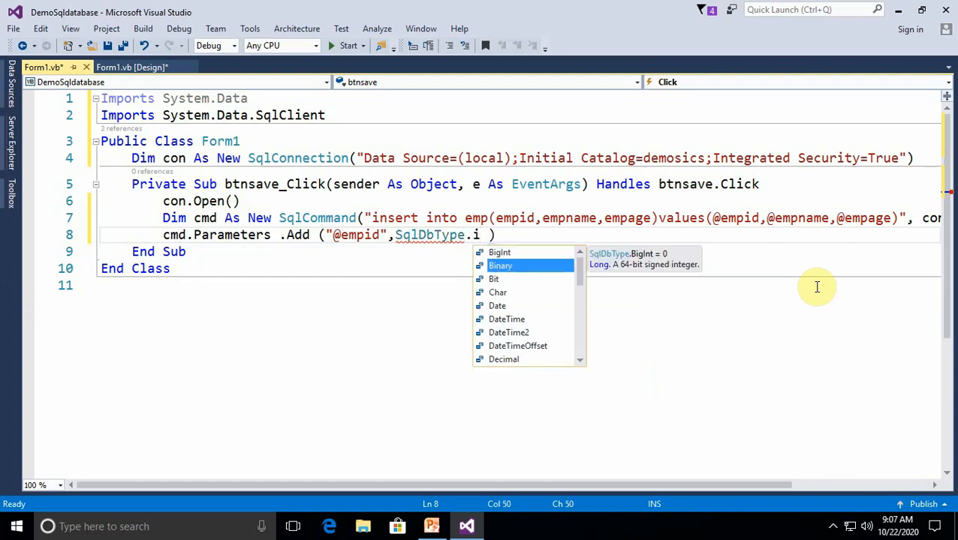
text(n)
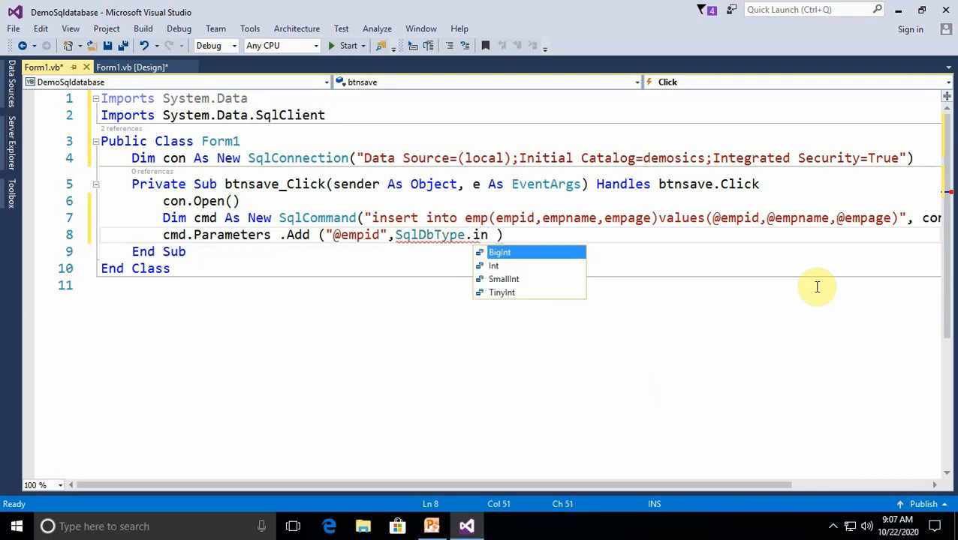
key(Tab)
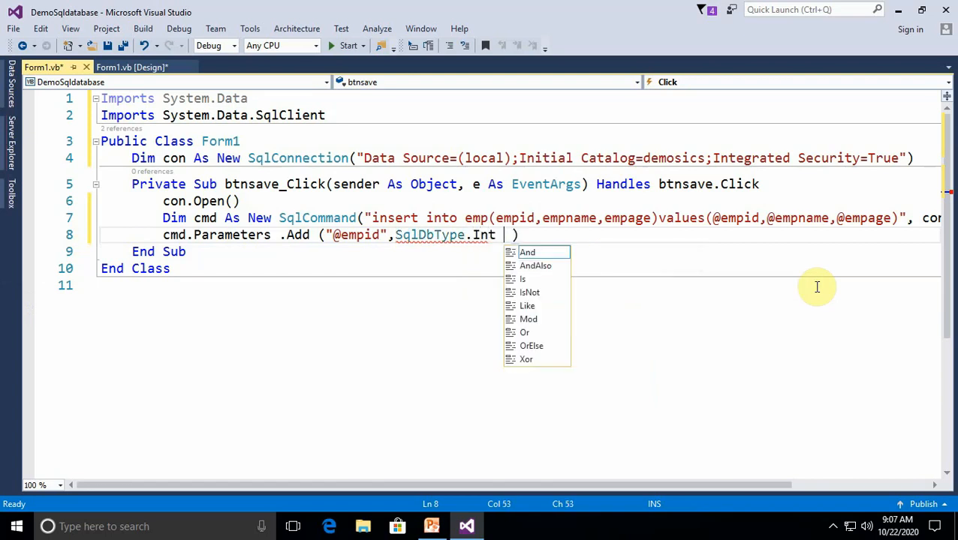
key(Escape)
text(.)
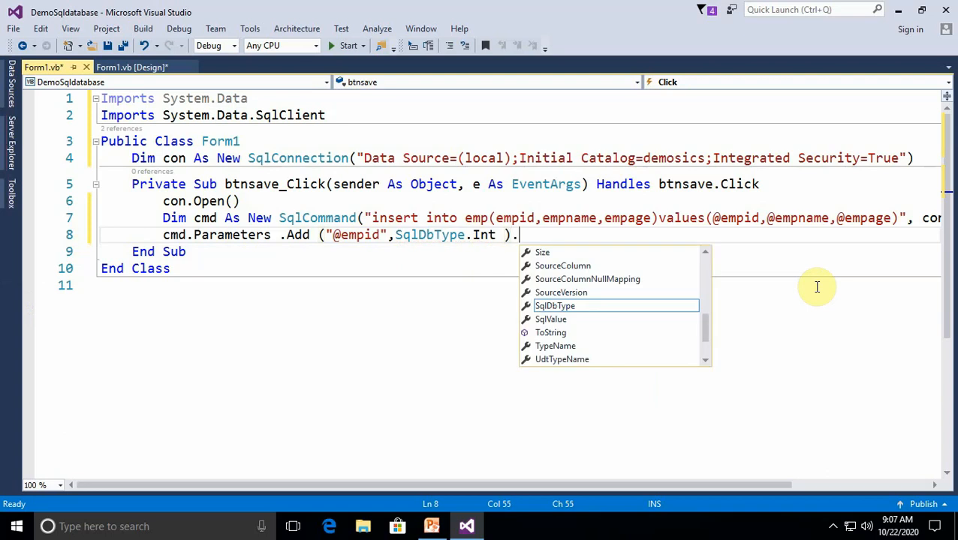
text(Value =)
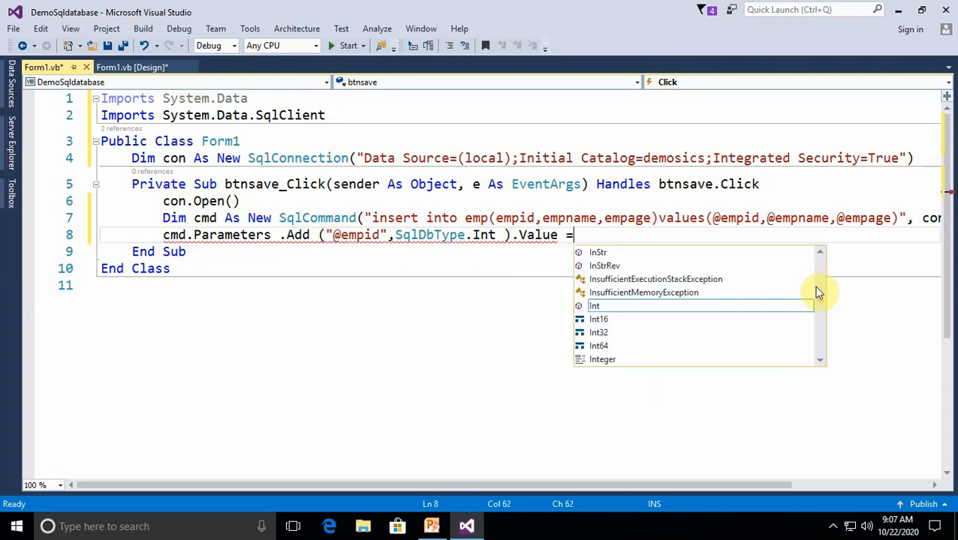
text(txtid )
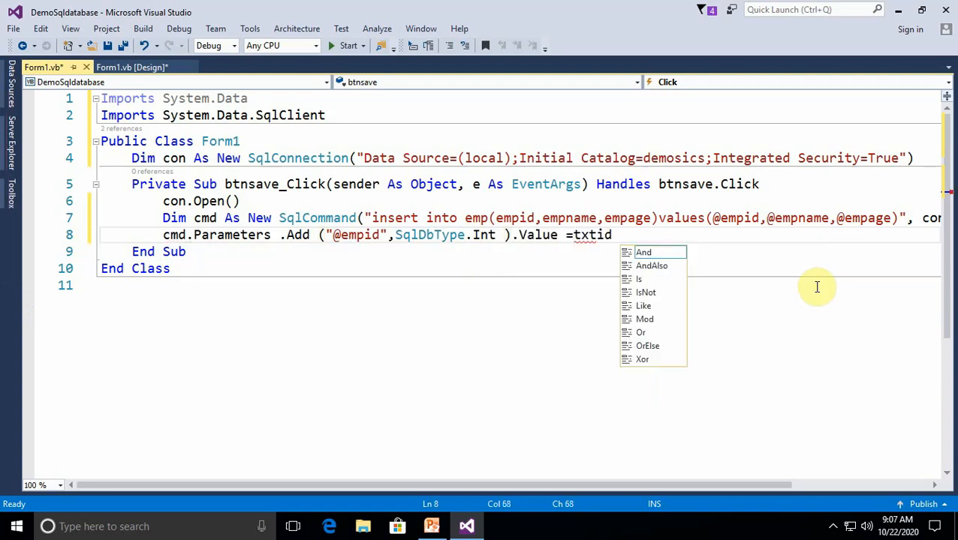
text(.text )
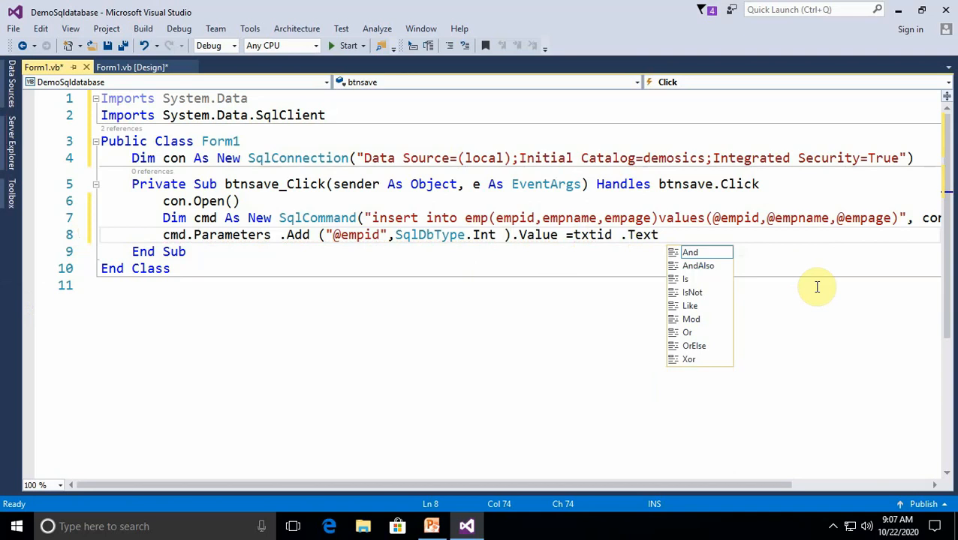
text())
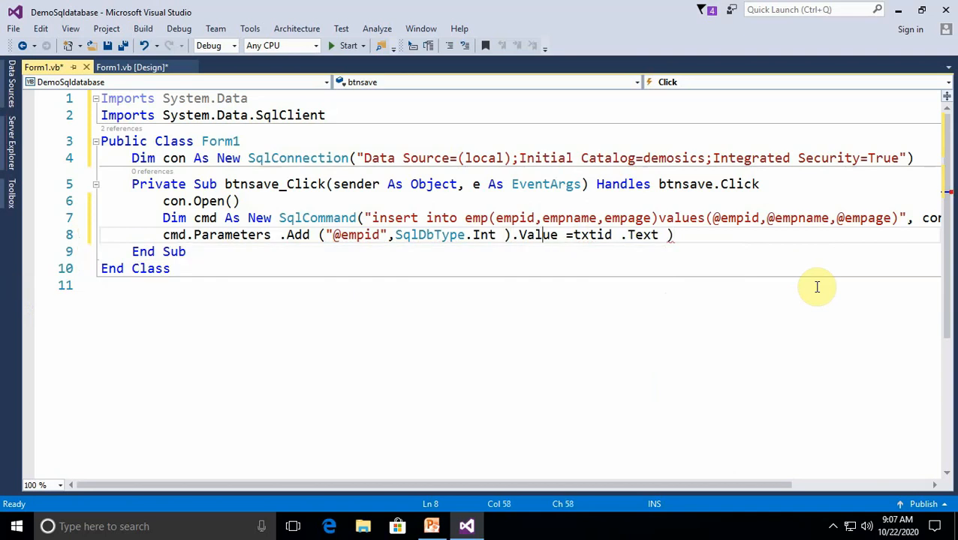
Wrap txtid.Text in CInt() to convert the entered ID to an integer
key(Right)
key(Right)
text(cint)
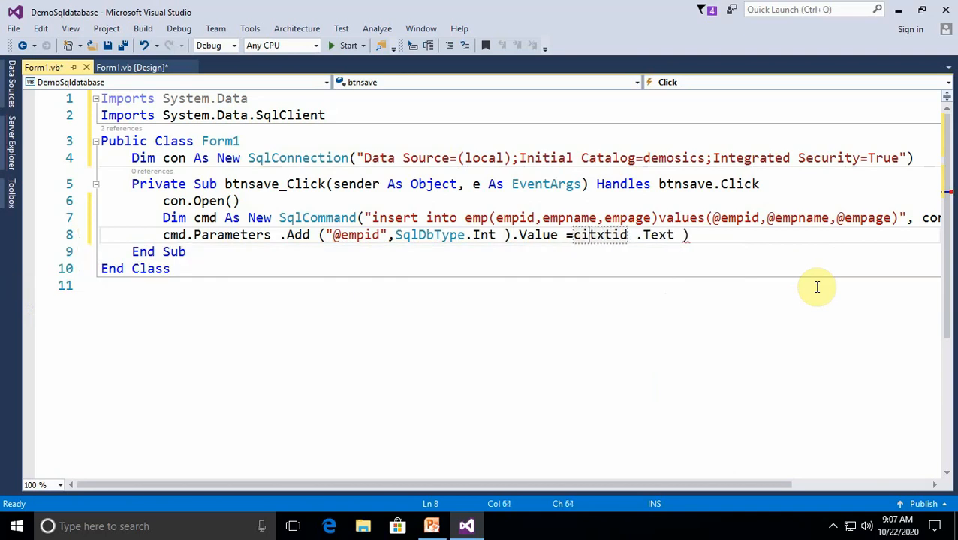
text(()
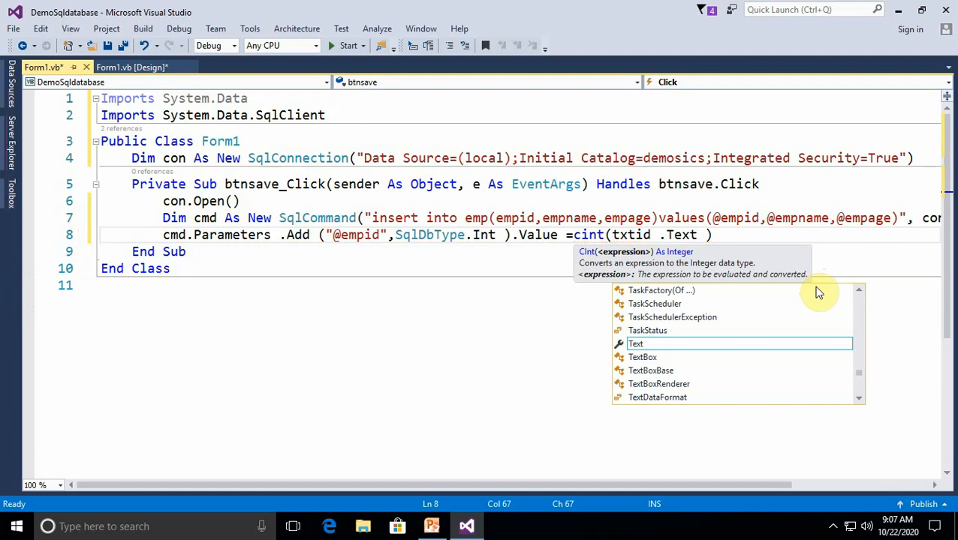
click(579, 380)
drag(694, 235, 167, 237)
key(ctrl+c)
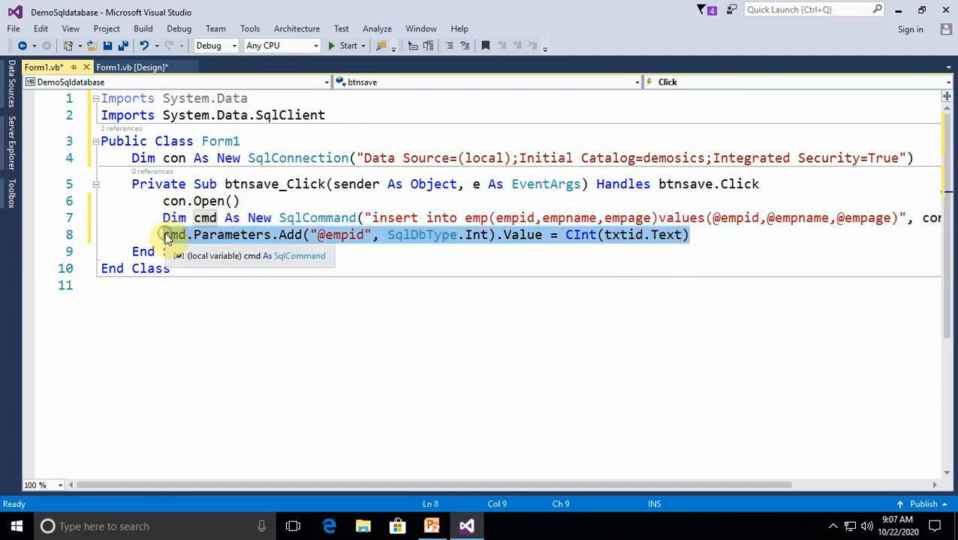
click(700, 235)
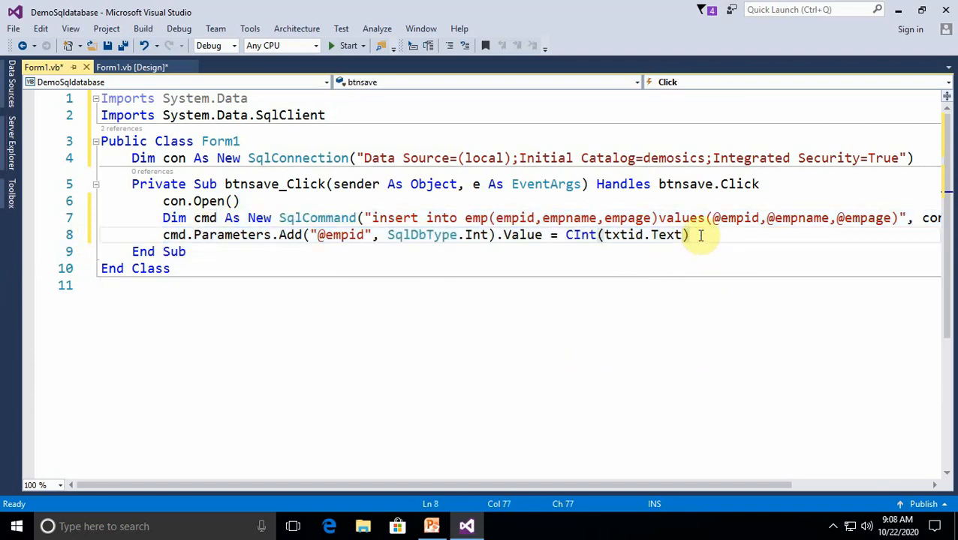
key(Return)
key(ctrl+v)
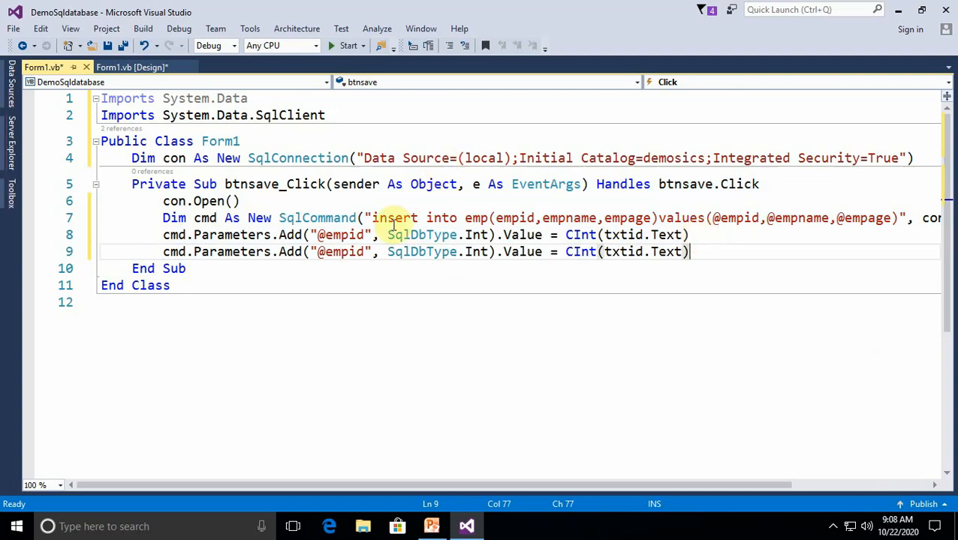
click(363, 252)
key(BackSpace)
key(BackSpace)
key(BackSpace)
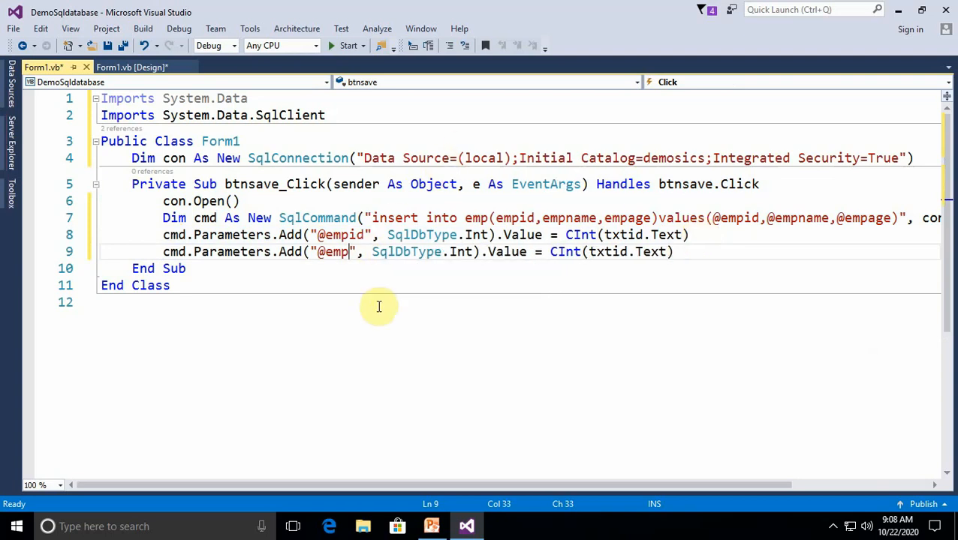
text(name)
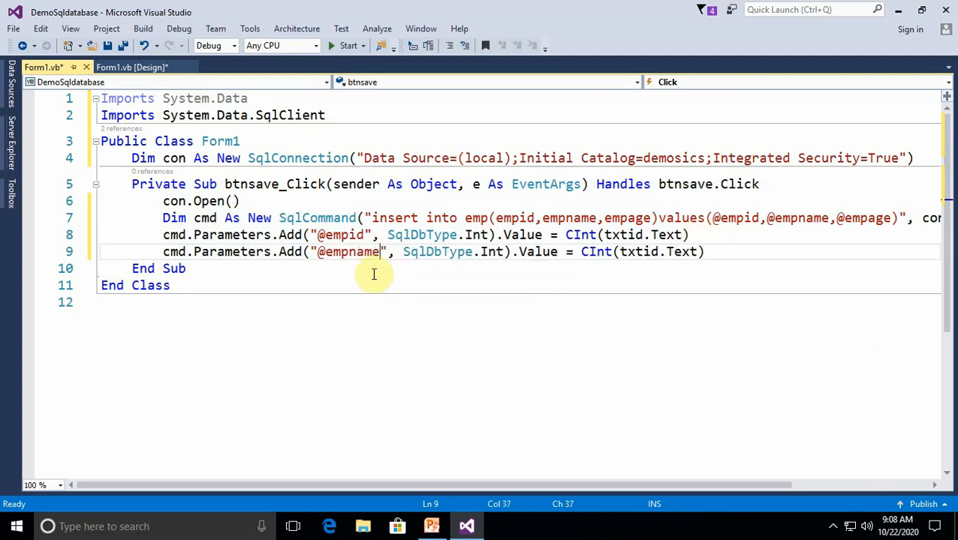
click(504, 253)
key(BackSpace)
key(BackSpace)
key(BackSpace)
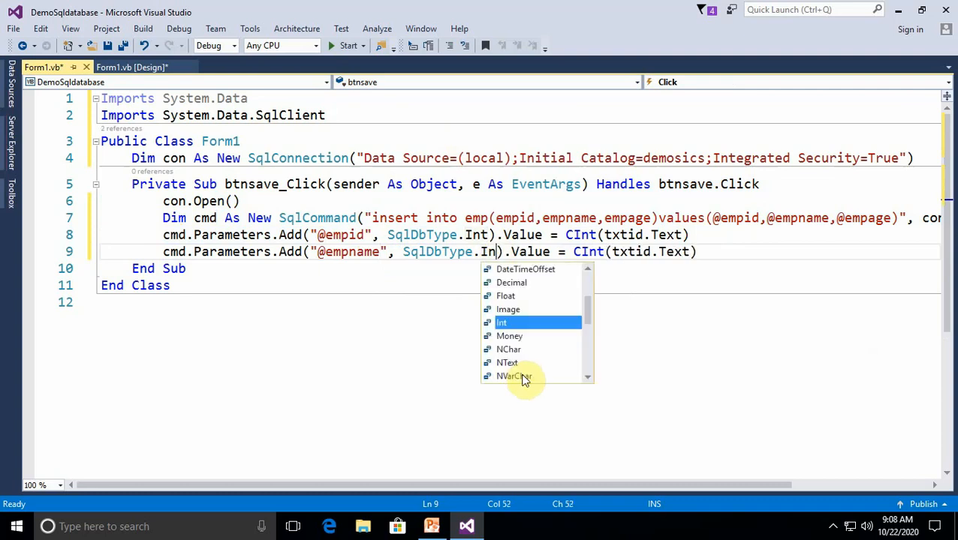
text(v)
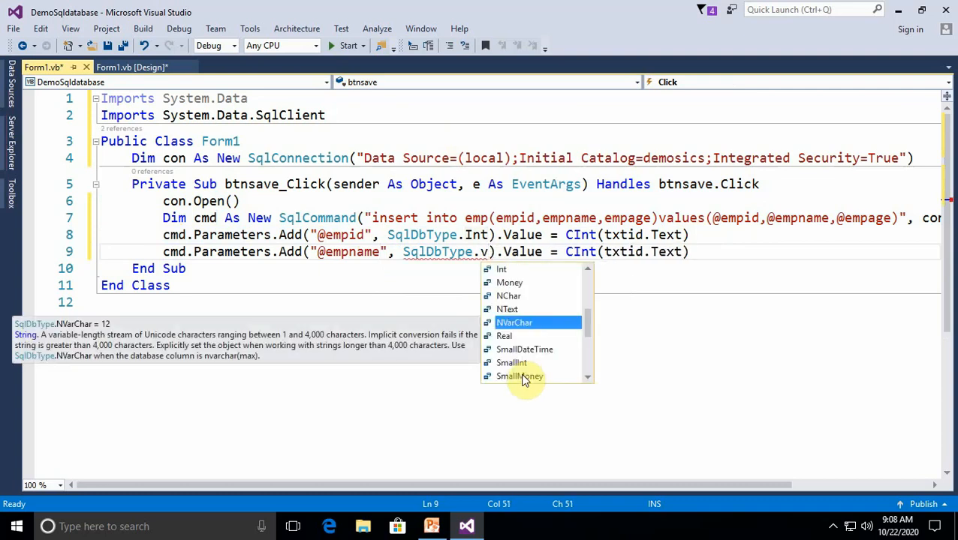
text(arChar )
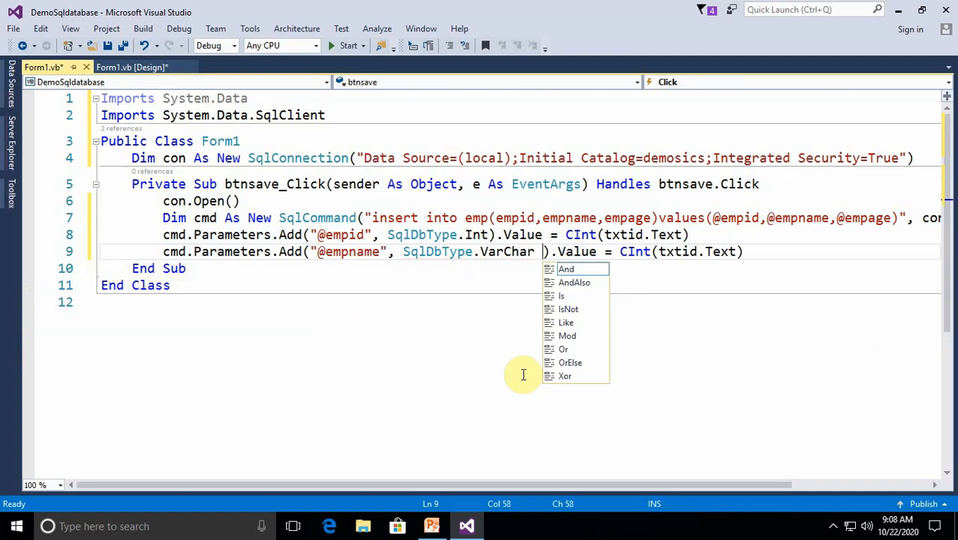
text(,20)
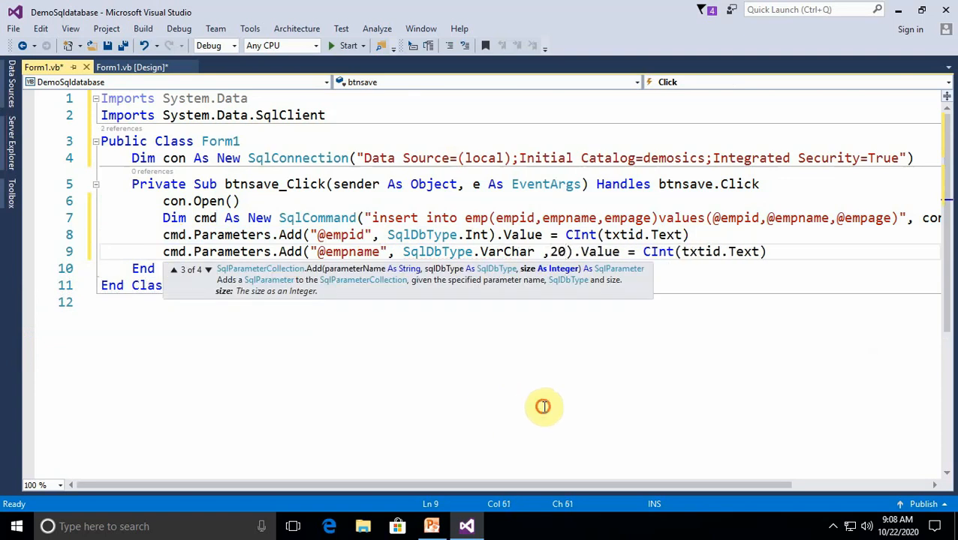
click(540, 406)
click(680, 253)
click(767, 256)
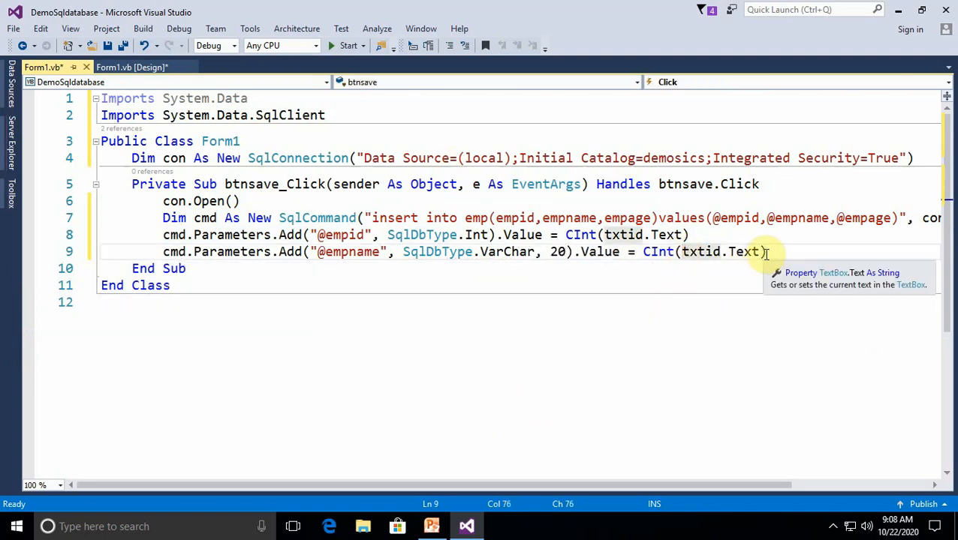
key(BackSpace)
key(BackSpace)
key(BackSpace)
key(BackSpace)
key(BackSpace)
key(BackSpace)
key(BackSpace)
key(BackSpace)
key(BackSpace)
key(BackSpace)
key(BackSpace)
key(BackSpace)
key(BackSpace)
key(BackSpace)
key(BackSpace)
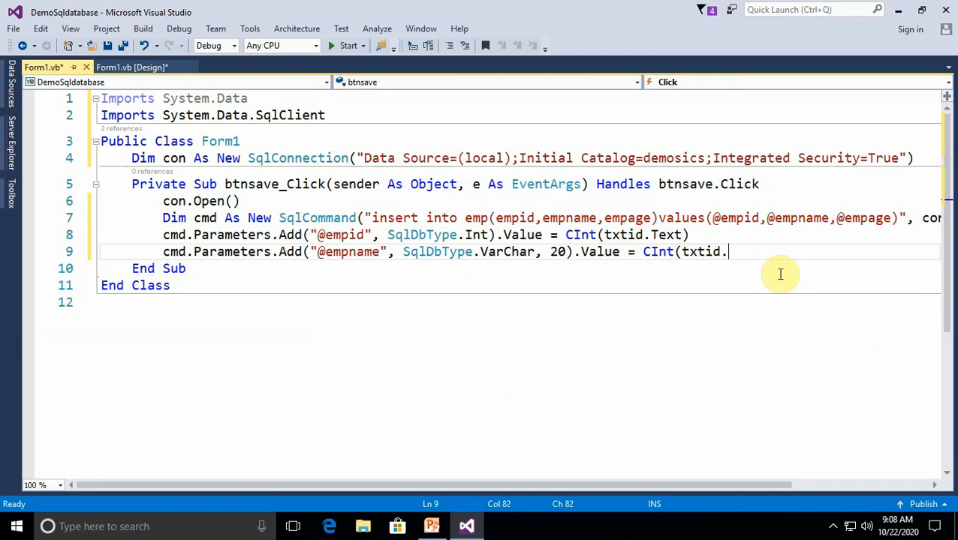
text(txt)
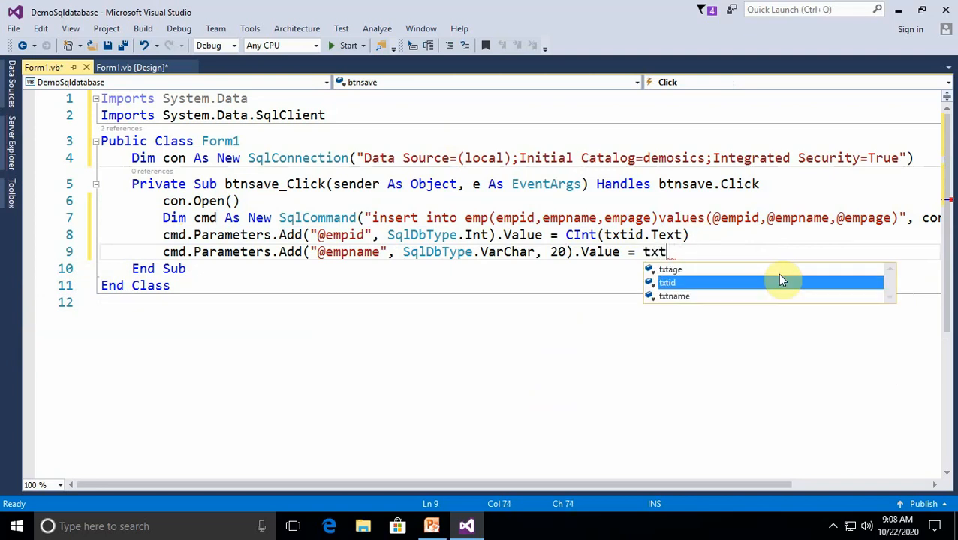
text(name .Text)
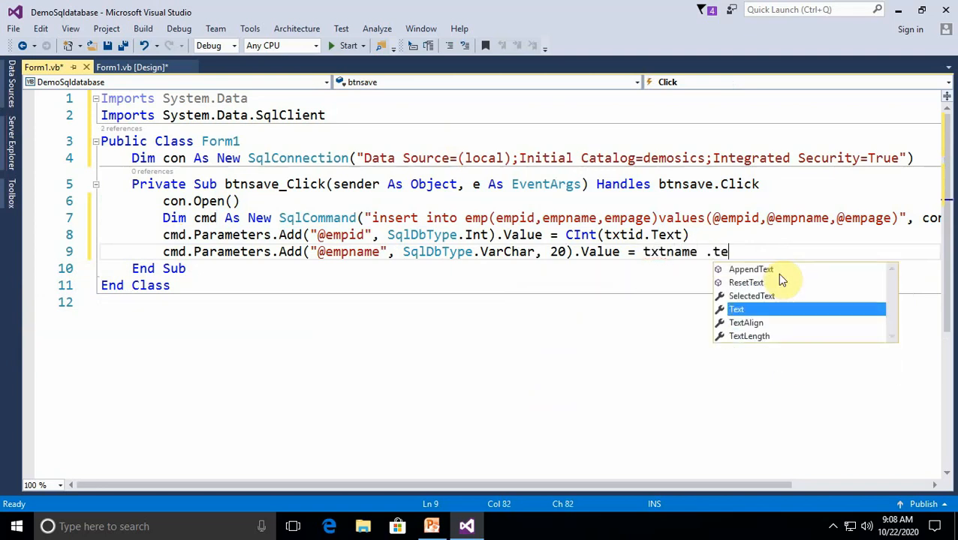
key(Return)
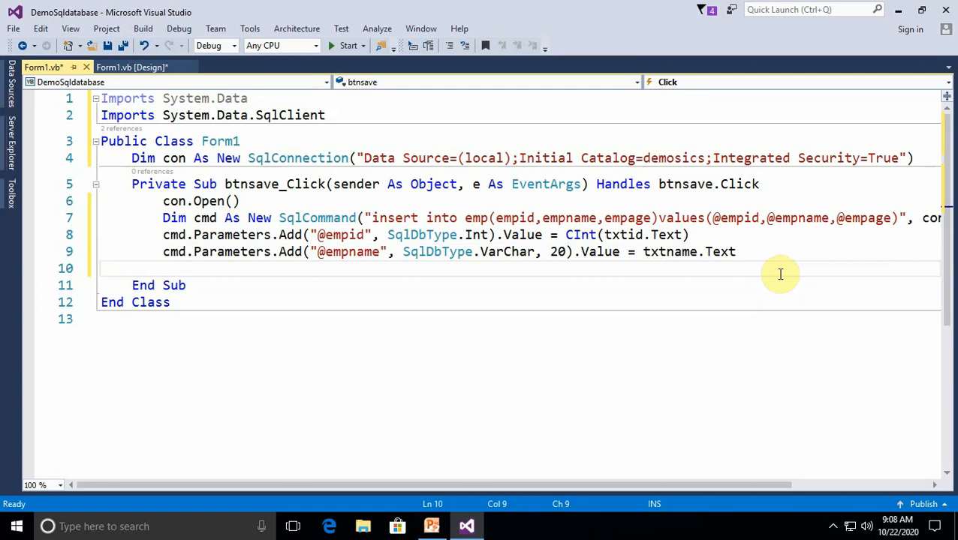
key(ctrl+v)
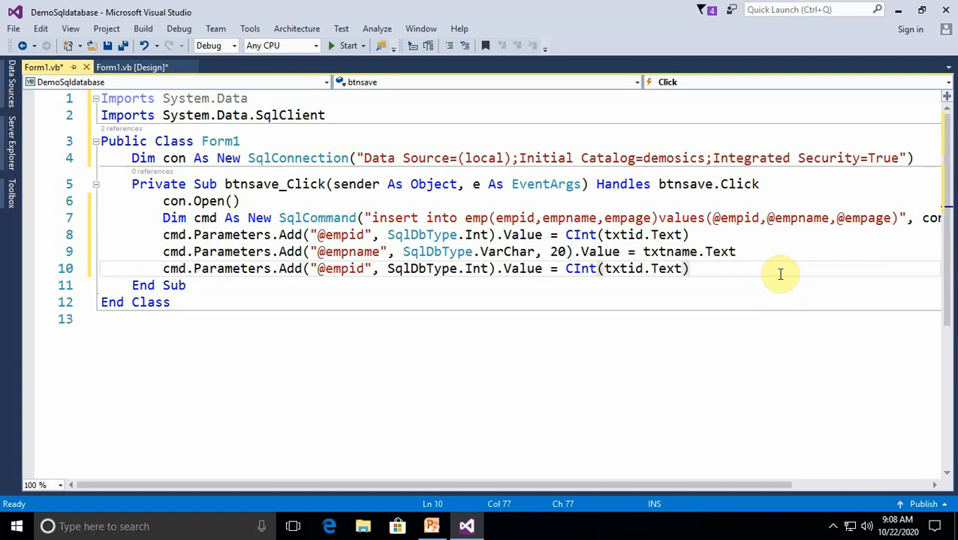
click(364, 269)
key(BackSpace)
key(BackSpace)
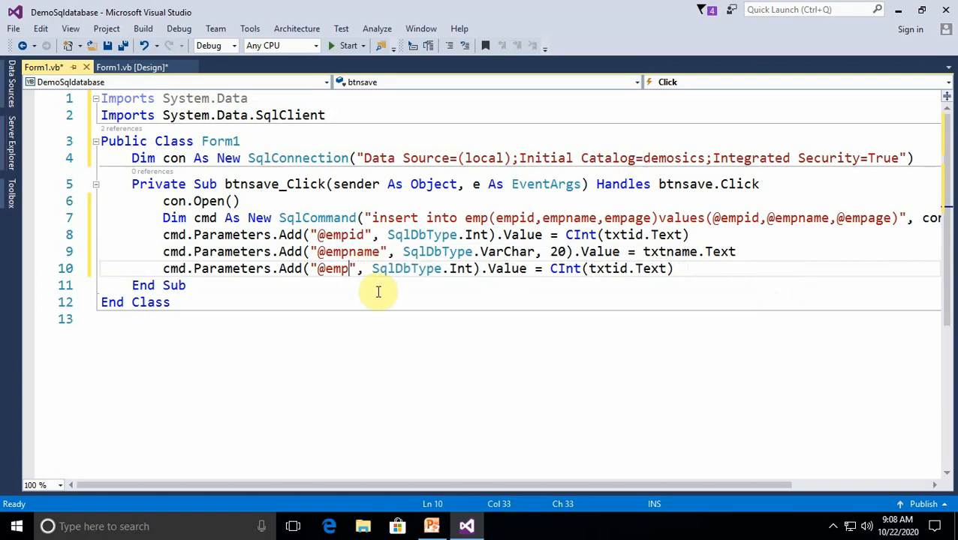
text(age)
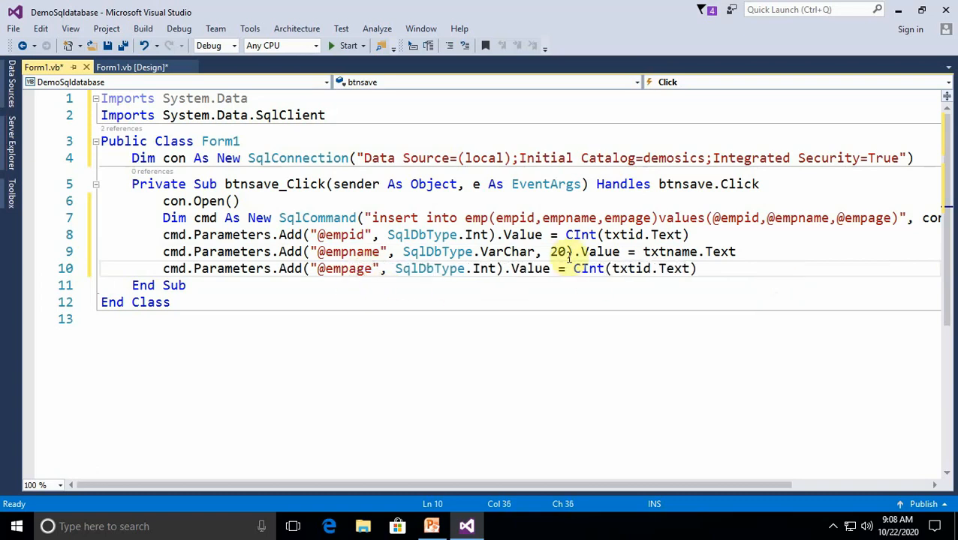
click(647, 268)
key(BackSpace)
key(BackSpace)
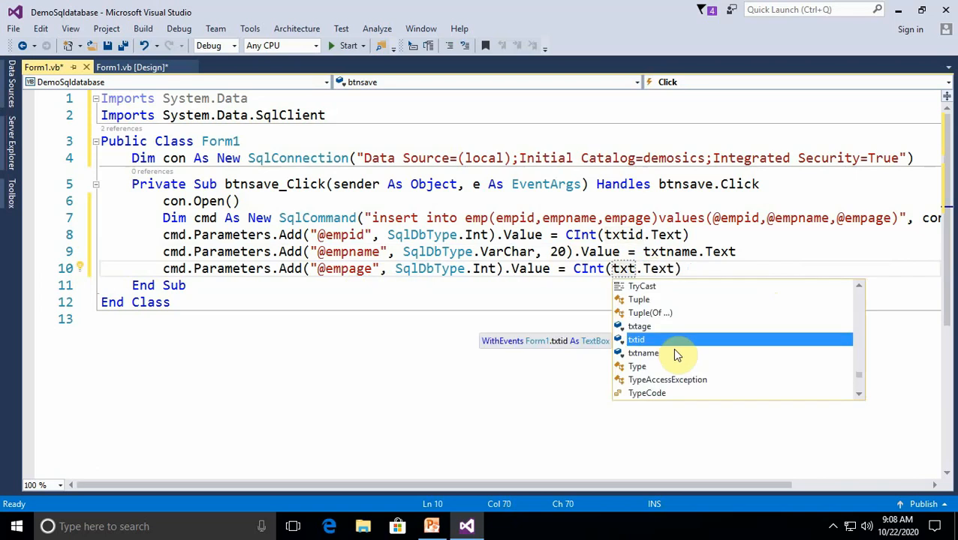
text(age)
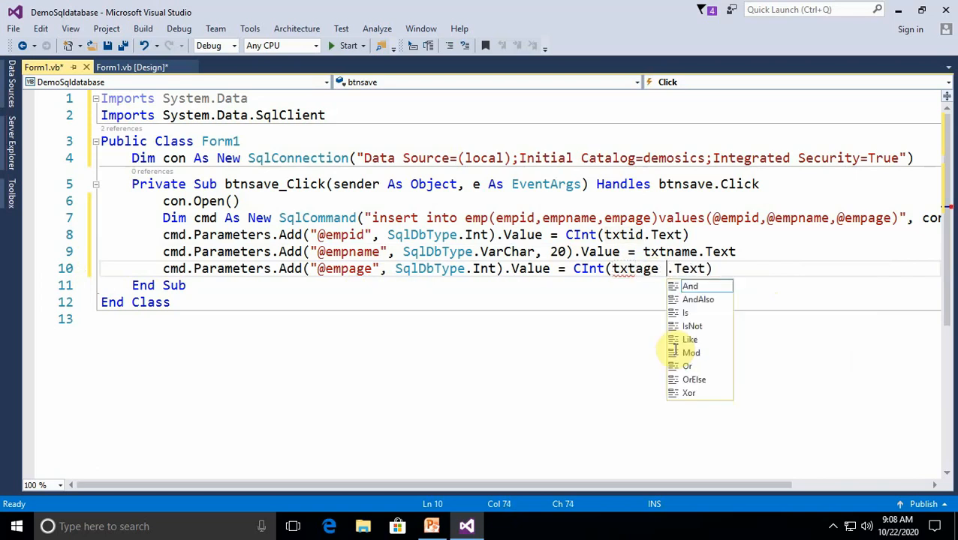
click(609, 363)
click(704, 269)
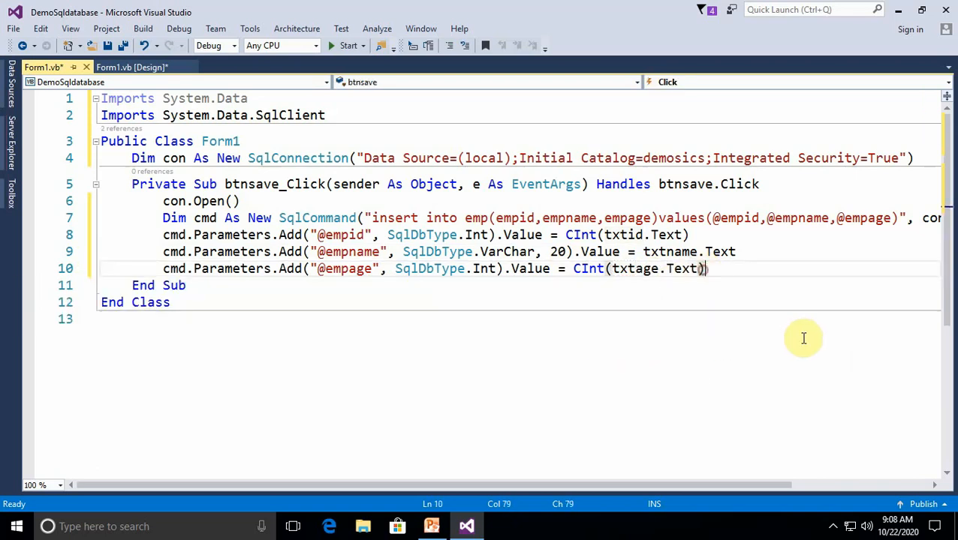
key(Return)
text(MsgBox )
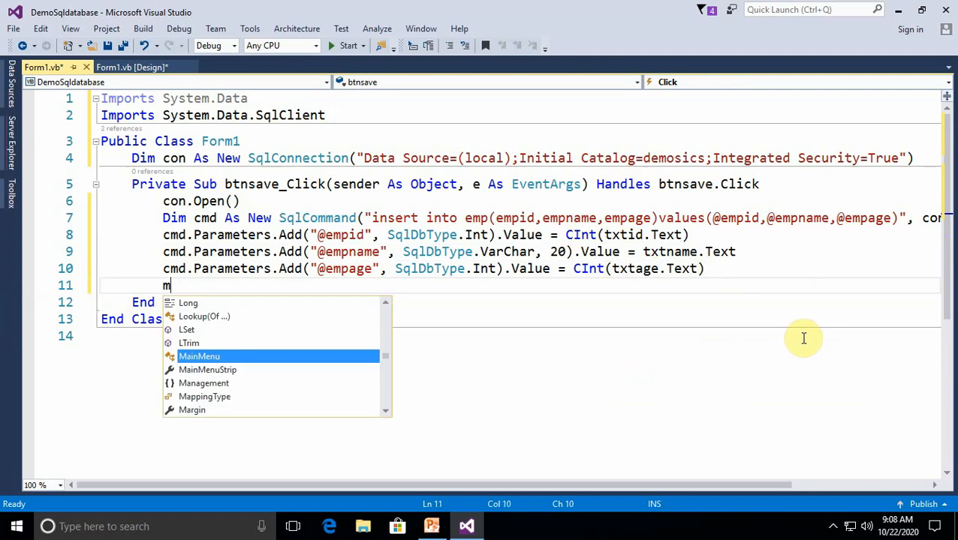
text((")
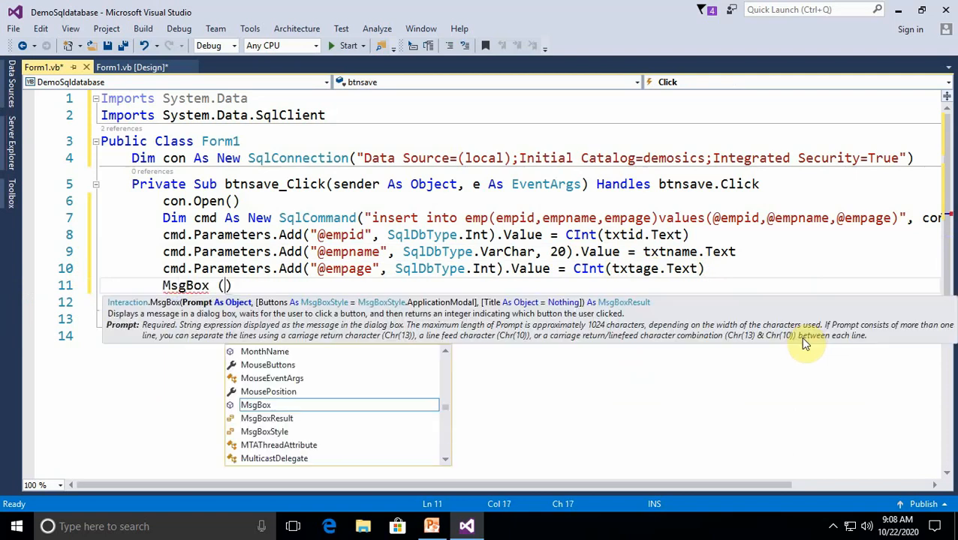
text(Rec)
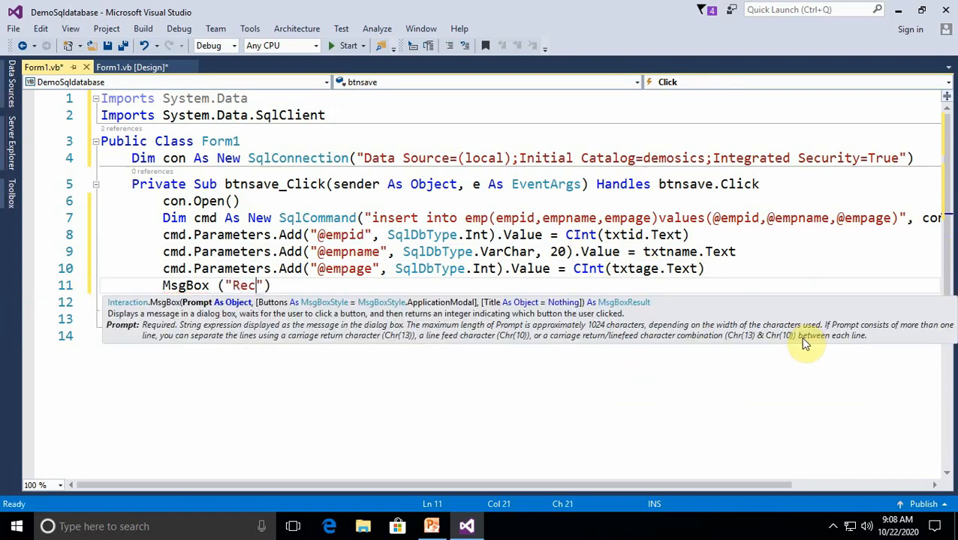
text(ord S)
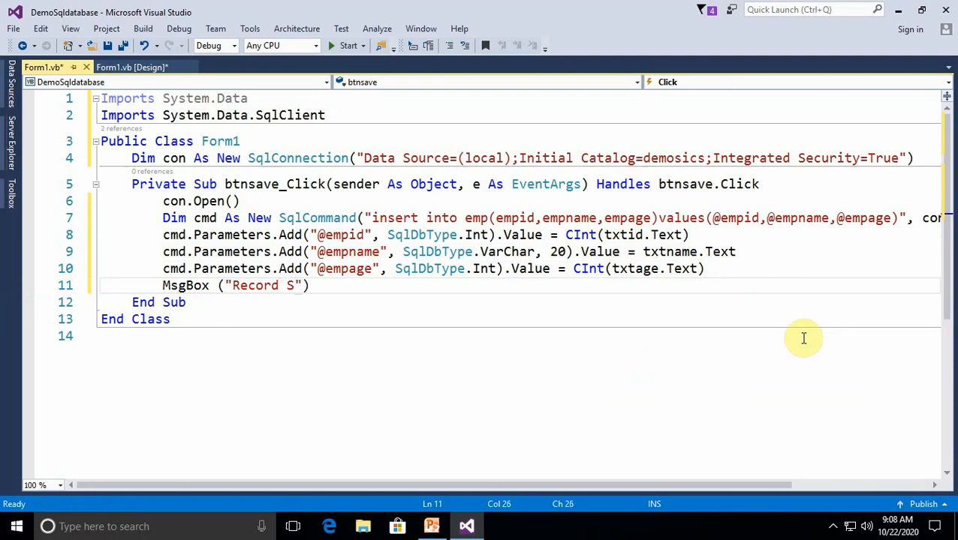
text(ave)
Add con.Close() below the message box statement, followed by a line setting cmd = Nothing
key(Return)
text(con.c)
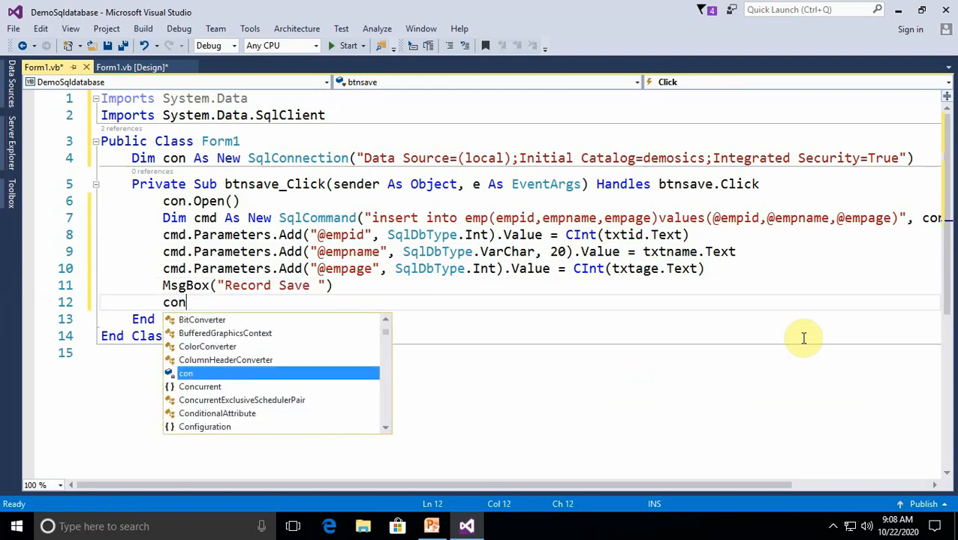
key(Down)
key(Down)
key(Return)
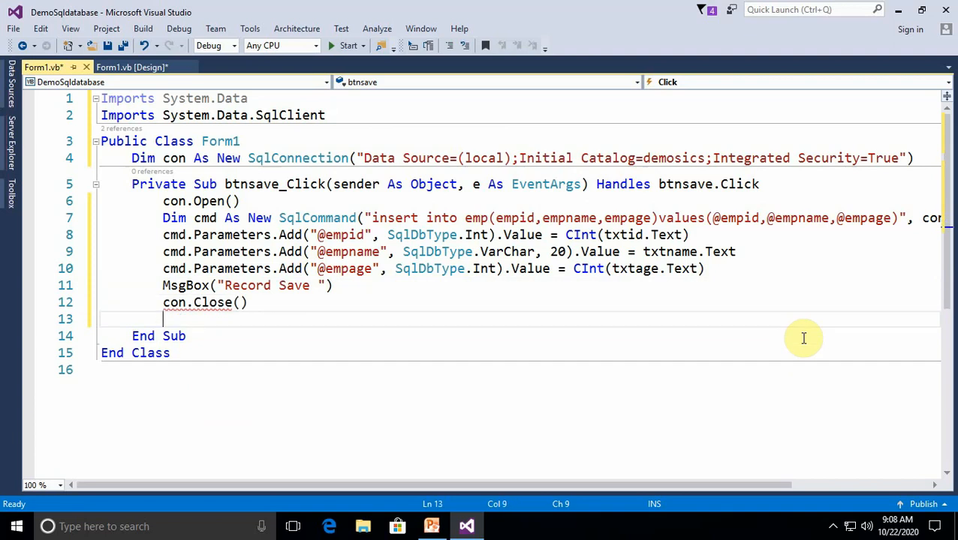
text(cmd=no)
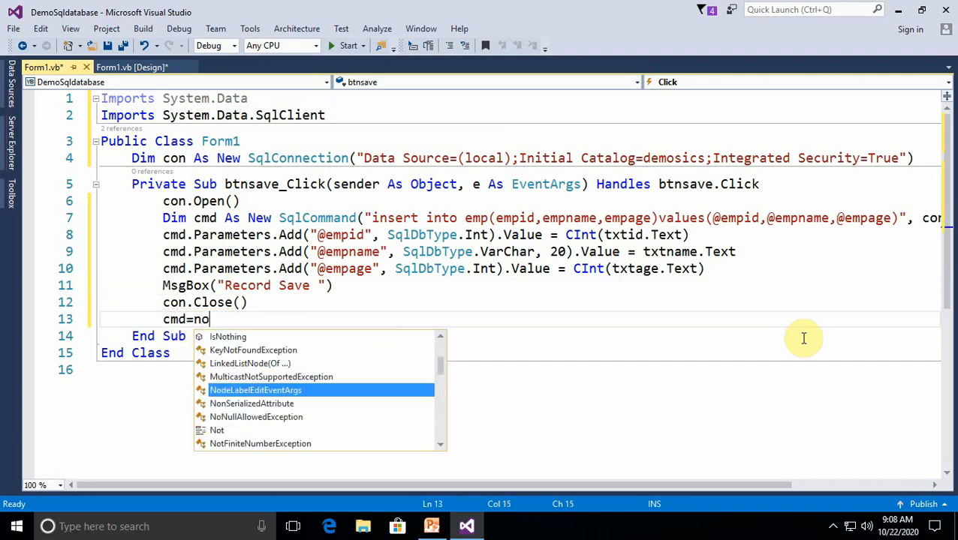
text(thing)
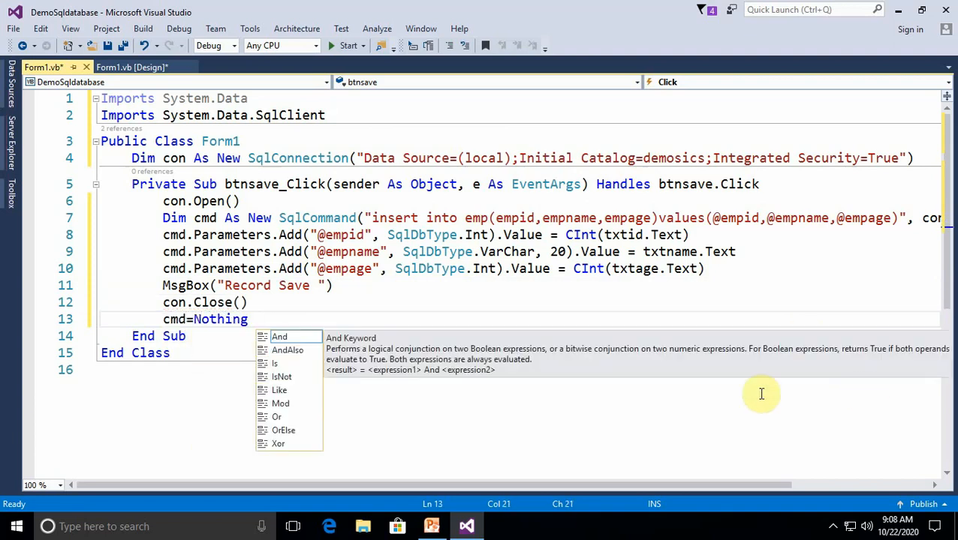
click(420, 443)
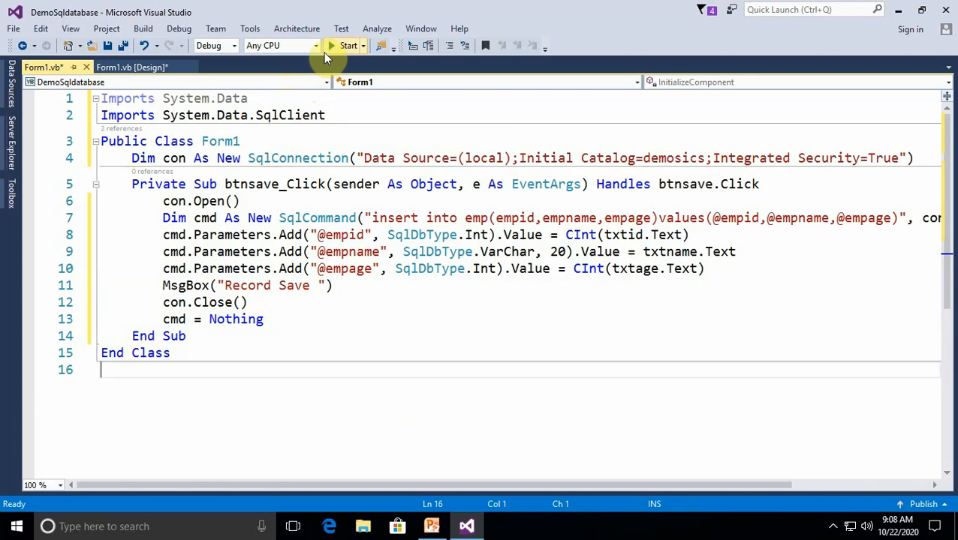
Run the project and save a test record with ID 1, a person's name and age 23, acknowledging the message
click(328, 44)
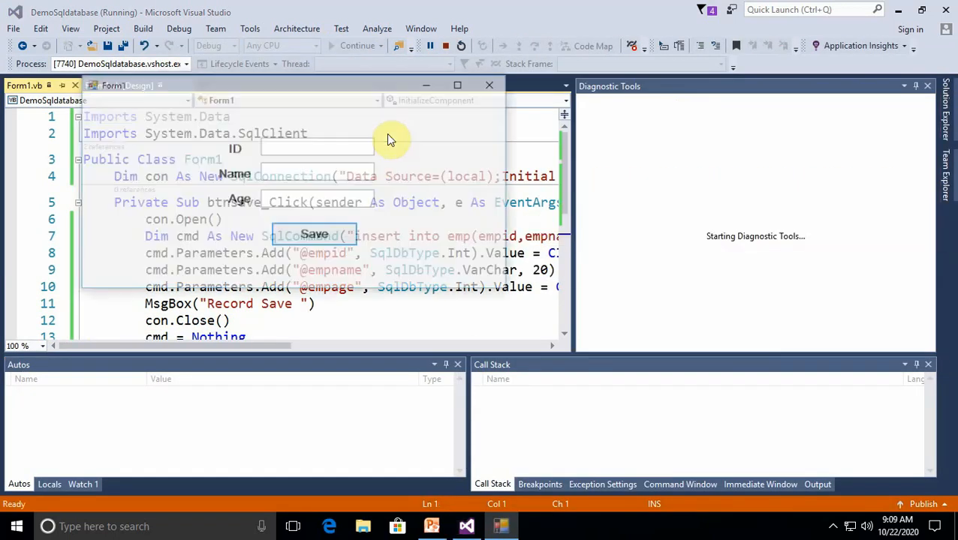
click(313, 146)
text(1)
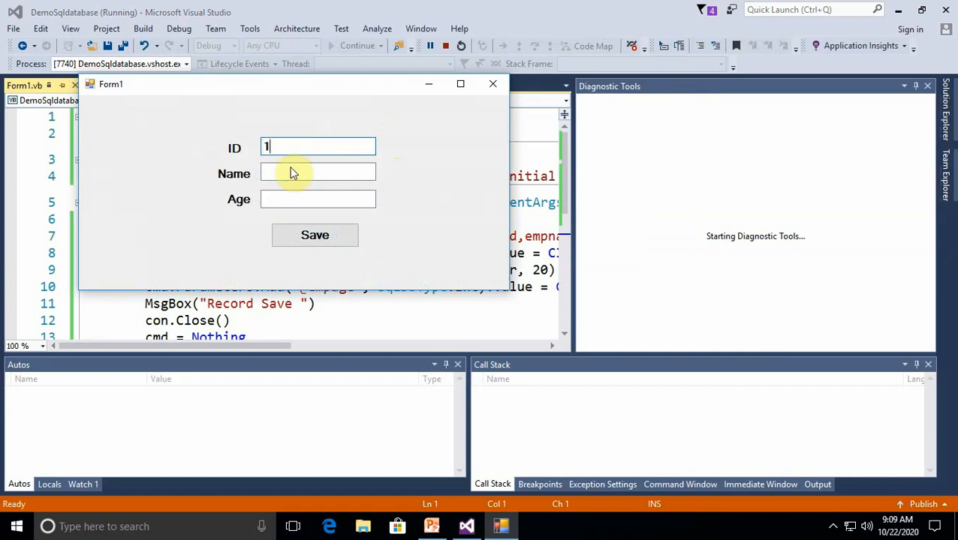
click(286, 175)
text(dush)
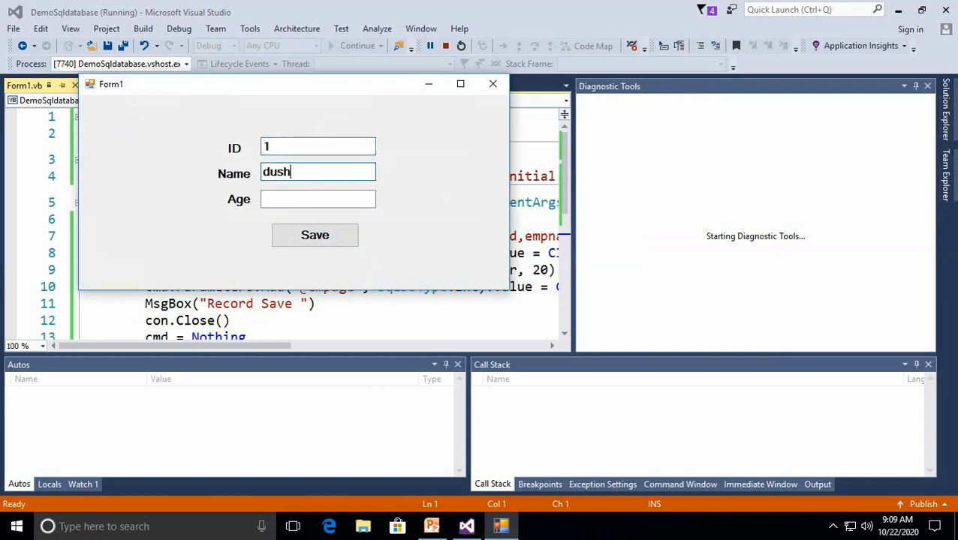
click(285, 199)
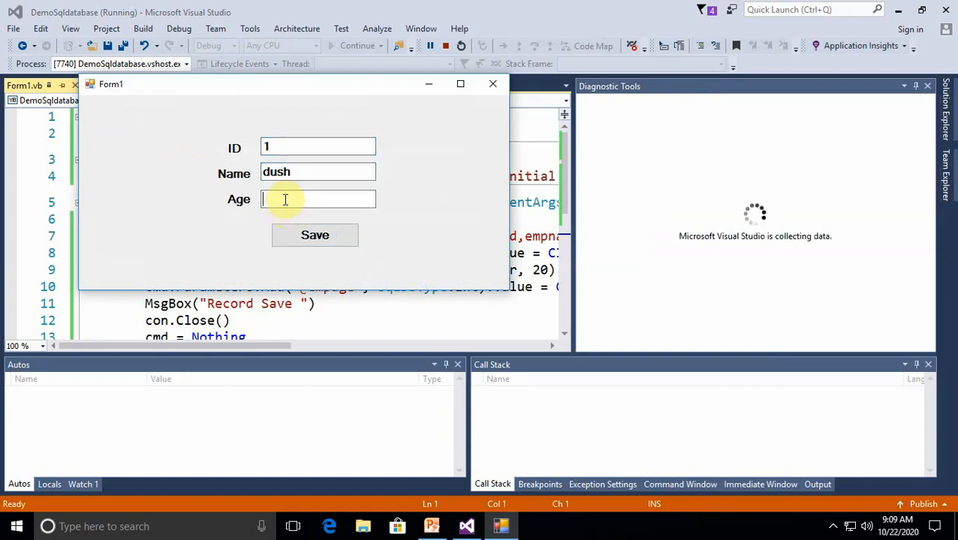
text(23)
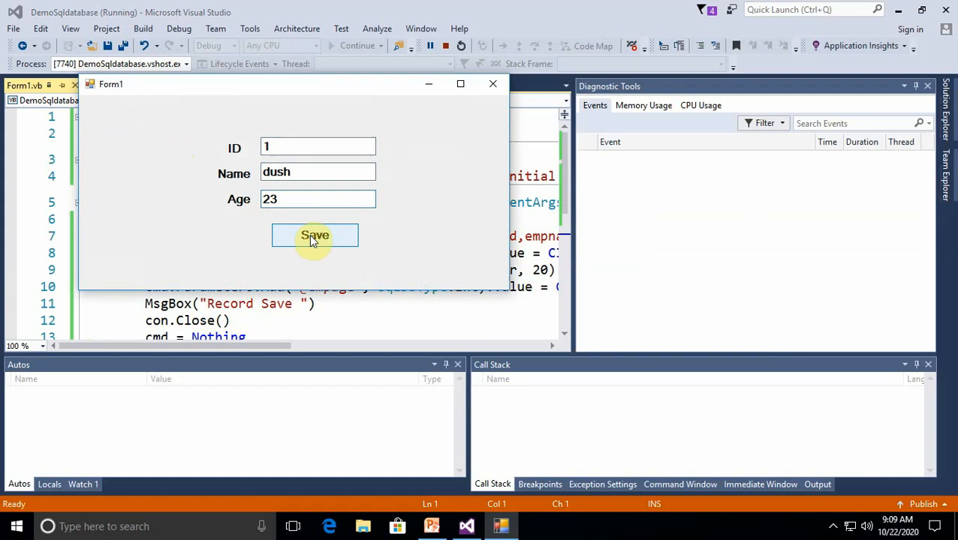
click(309, 234)
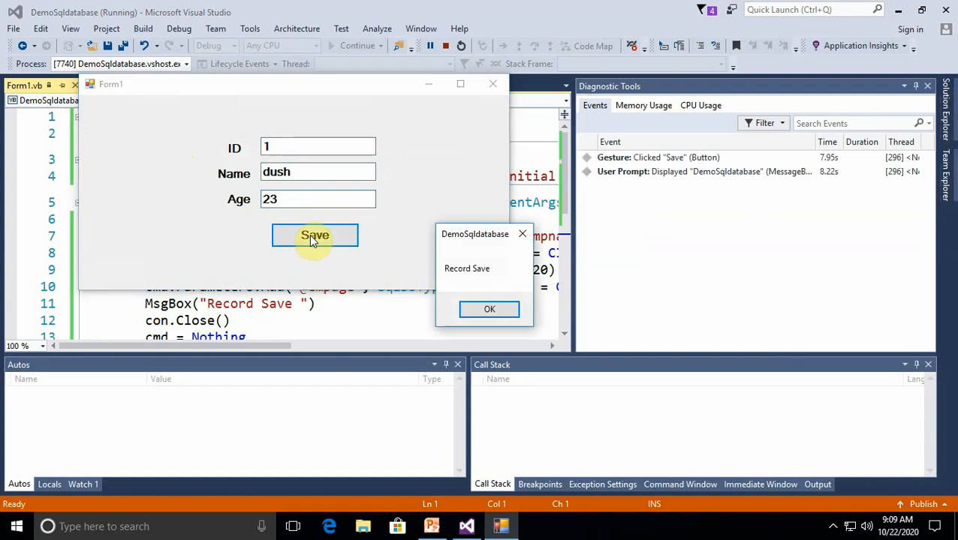
click(490, 308)
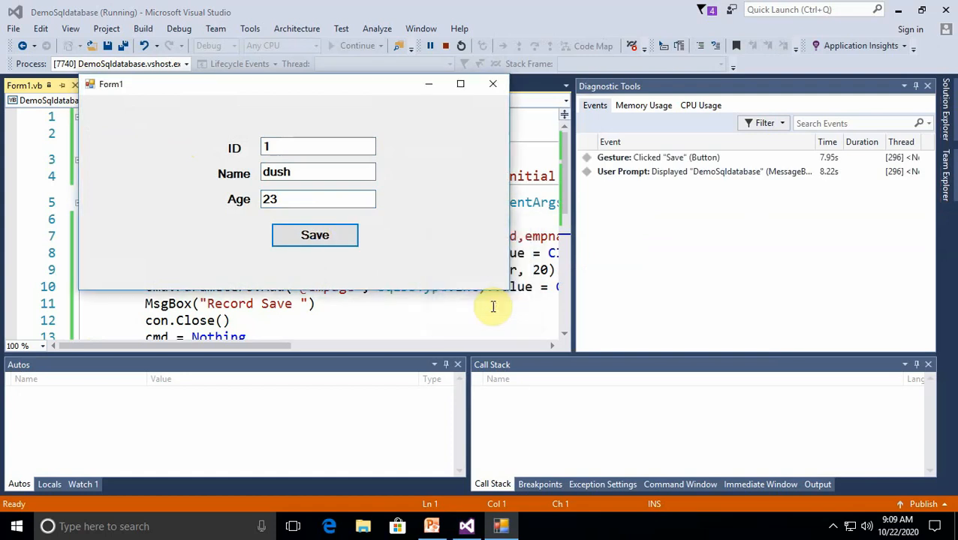
Change the running form's ID to 2 and replace the name with a second person's name
click(286, 153)
key(BackSpace)
text(2)
click(302, 173)
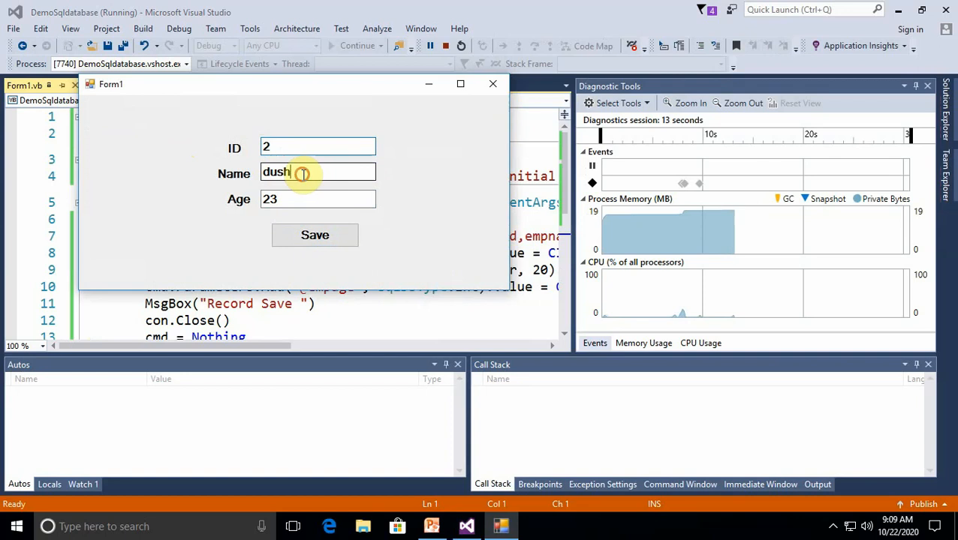
key(BackSpace)
key(BackSpace)
key(BackSpace)
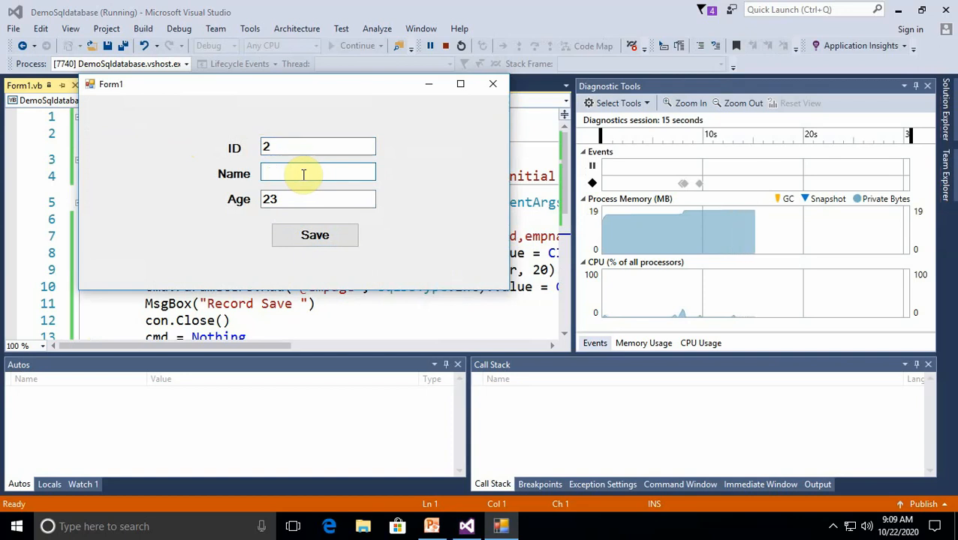
text(nitu)
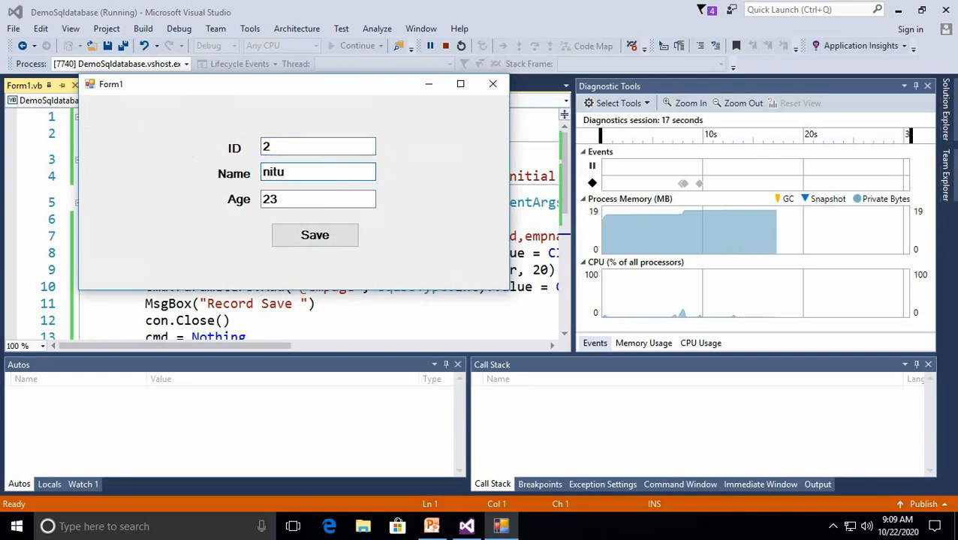
Set the age to 21, save this second record, acknowledge the message and close the form
click(286, 201)
text(1)
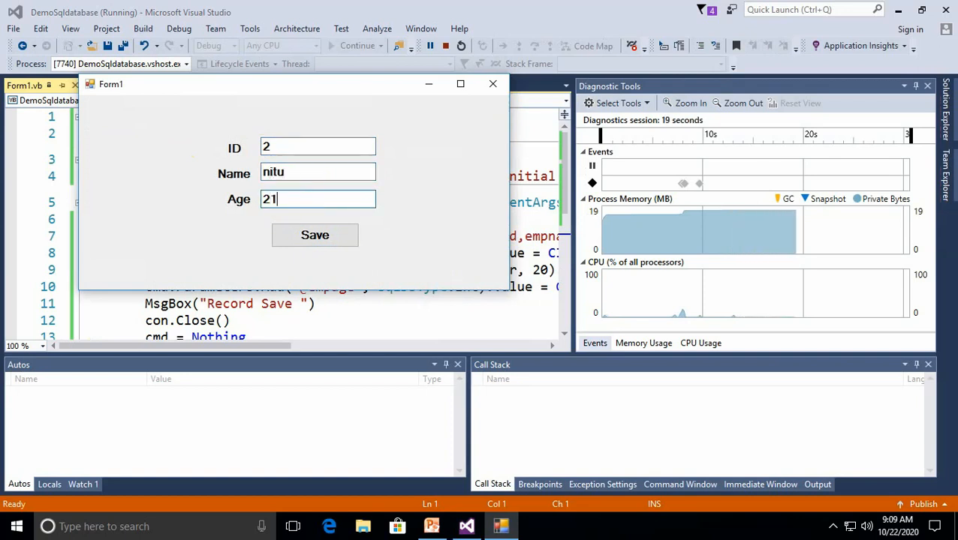
click(316, 237)
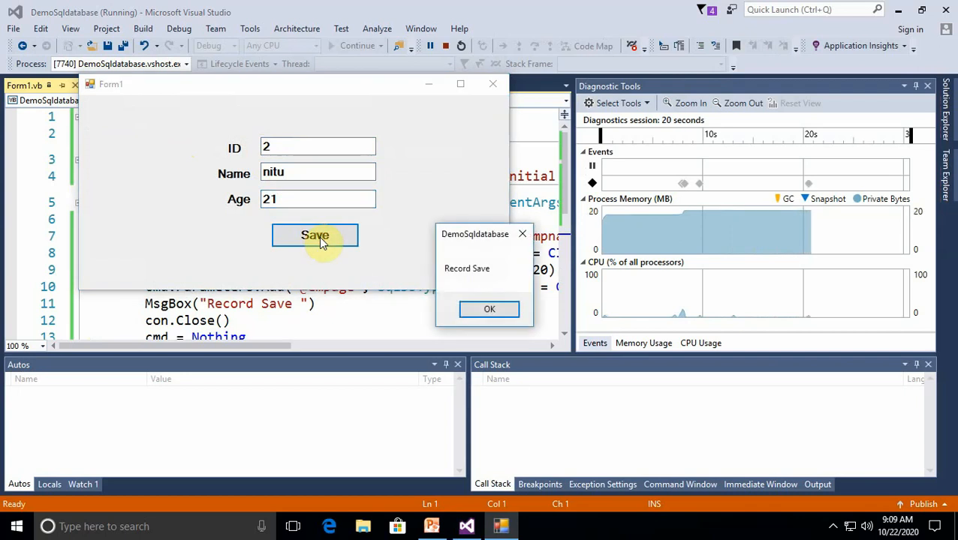
click(488, 309)
click(500, 84)
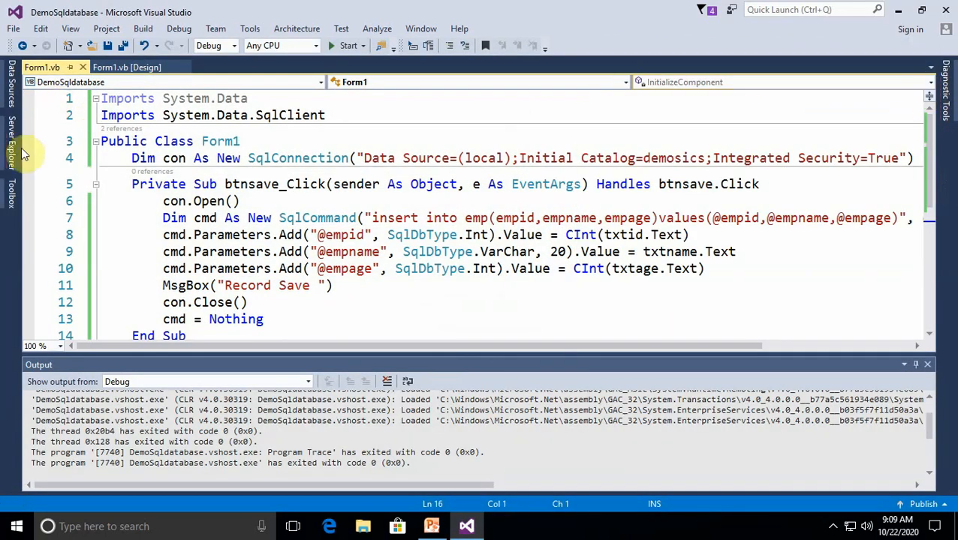
Show the data of the emp table in the demosics database, then close Server Explorer and the table data
click(12, 150)
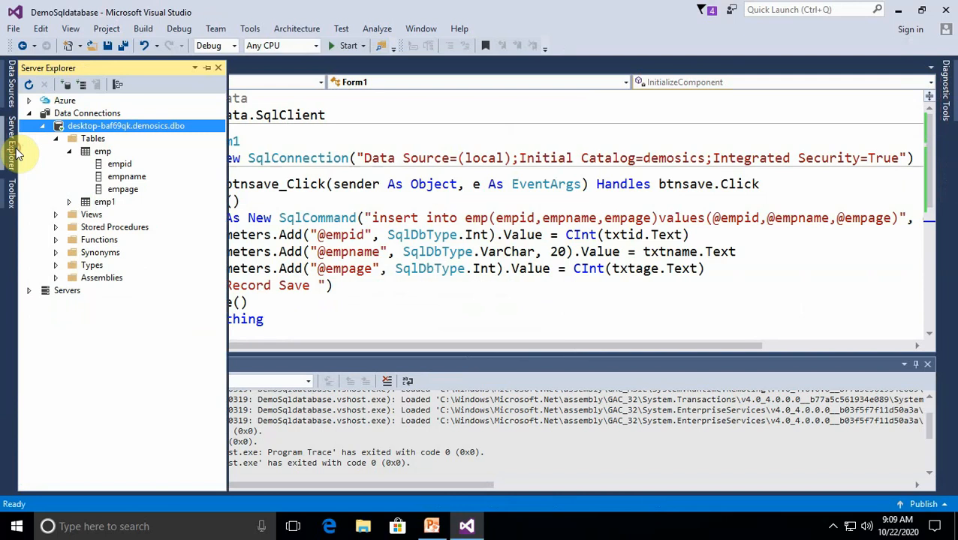
right_click(105, 152)
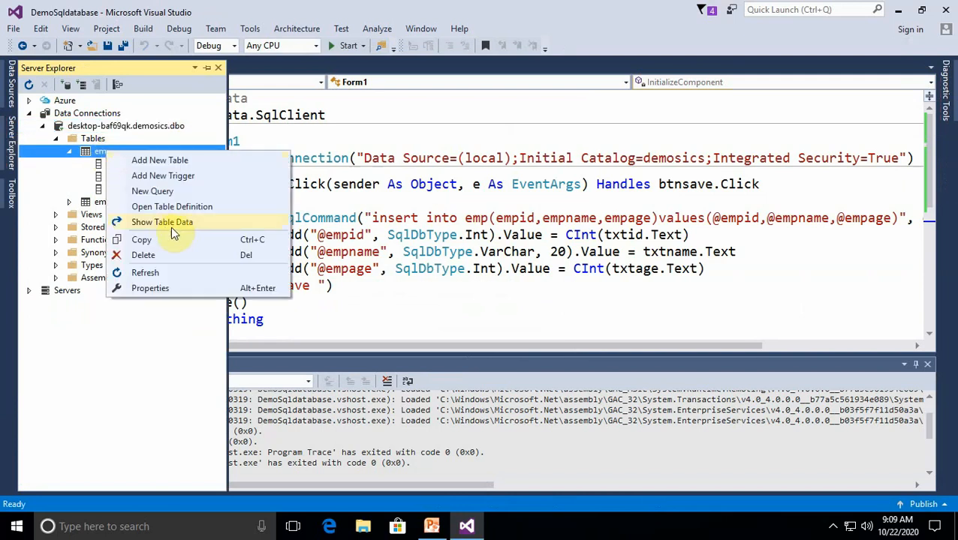
click(162, 224)
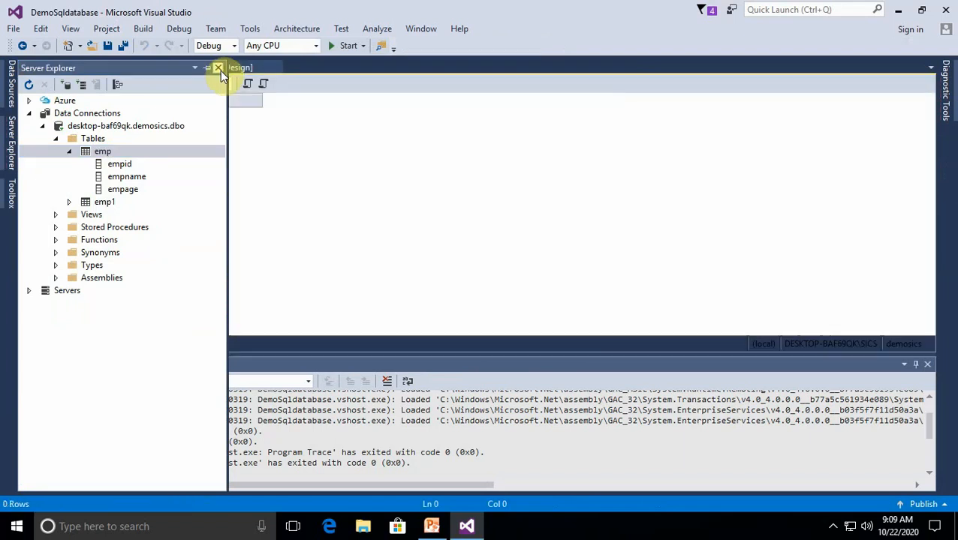
click(218, 69)
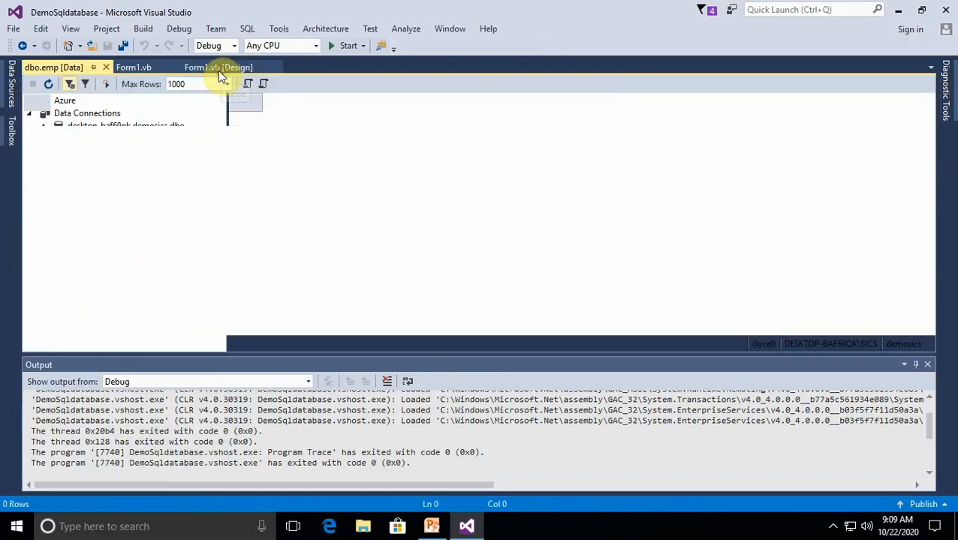
click(106, 68)
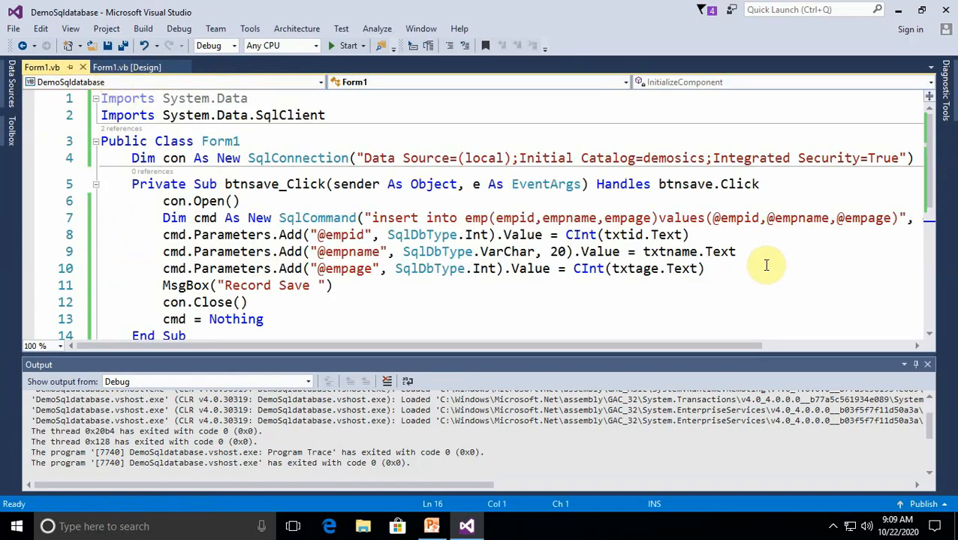
click(730, 268)
key(Return)
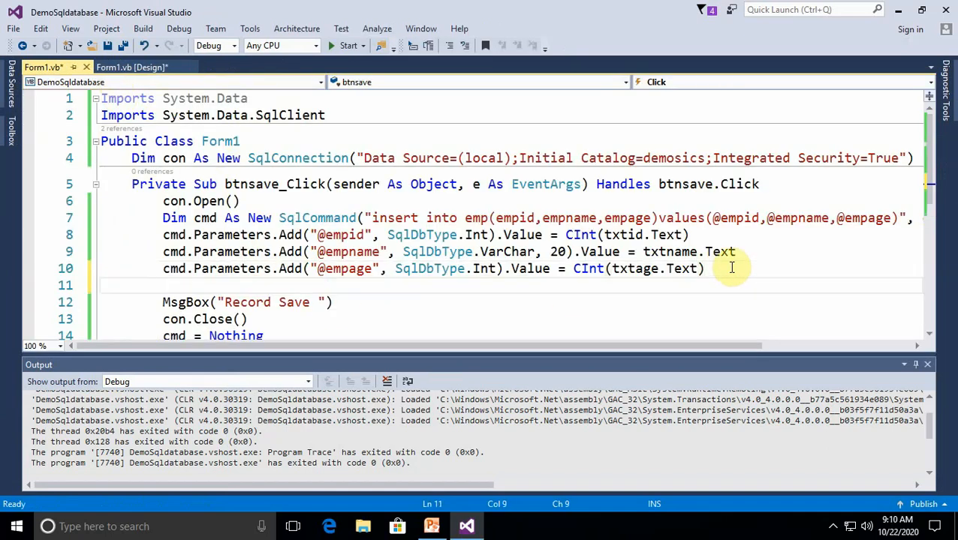
text(cmd.e)
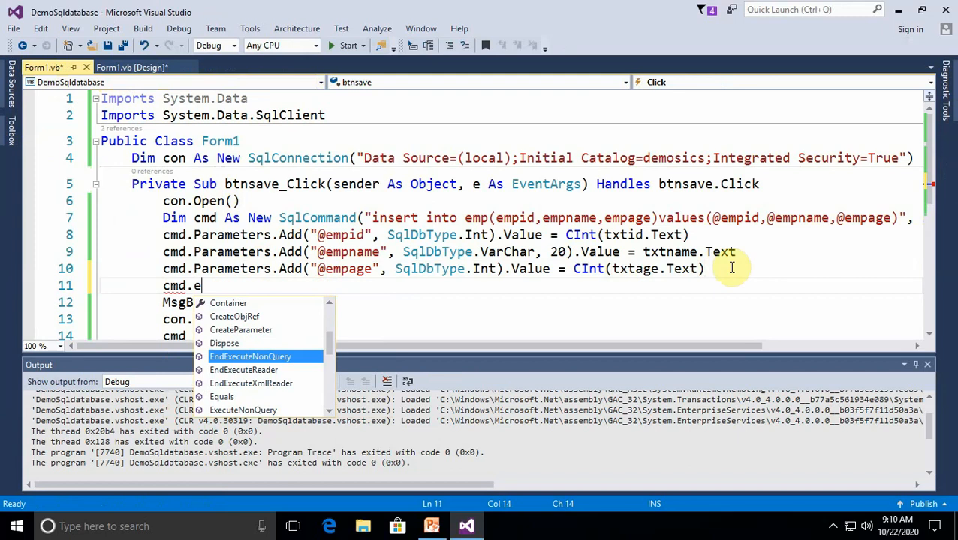
key(Down)
key(Up)
key(Up)
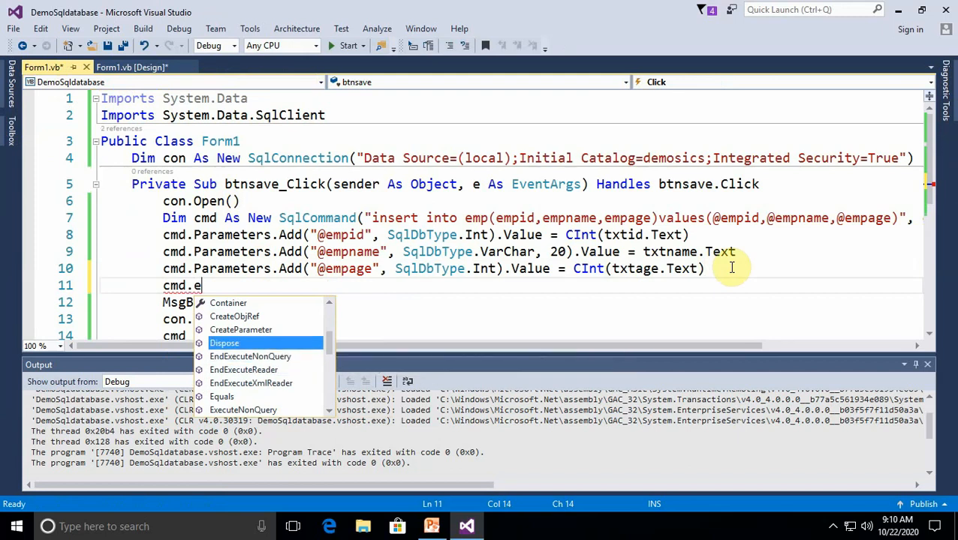
key(Down)
key(Down)
key(Down)
key(Down)
key(Down)
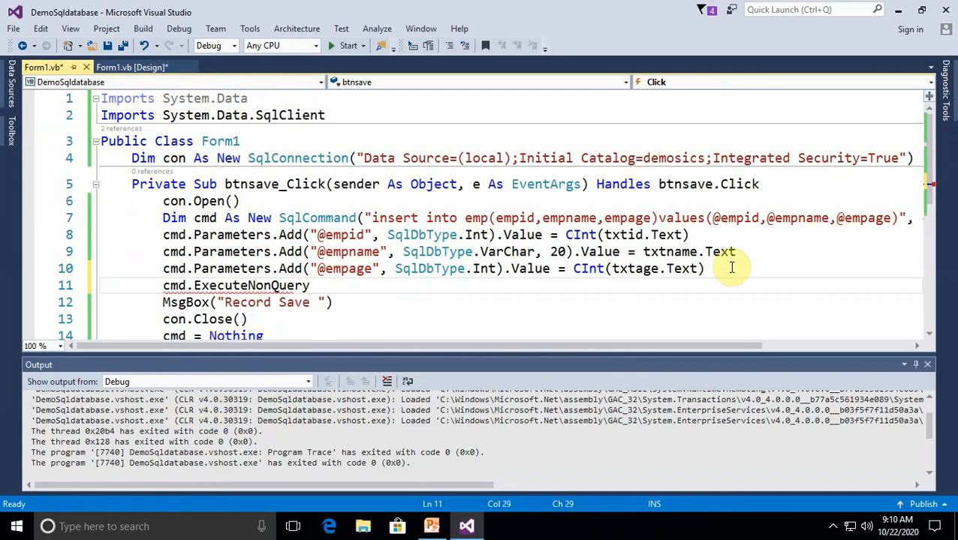
click(398, 298)
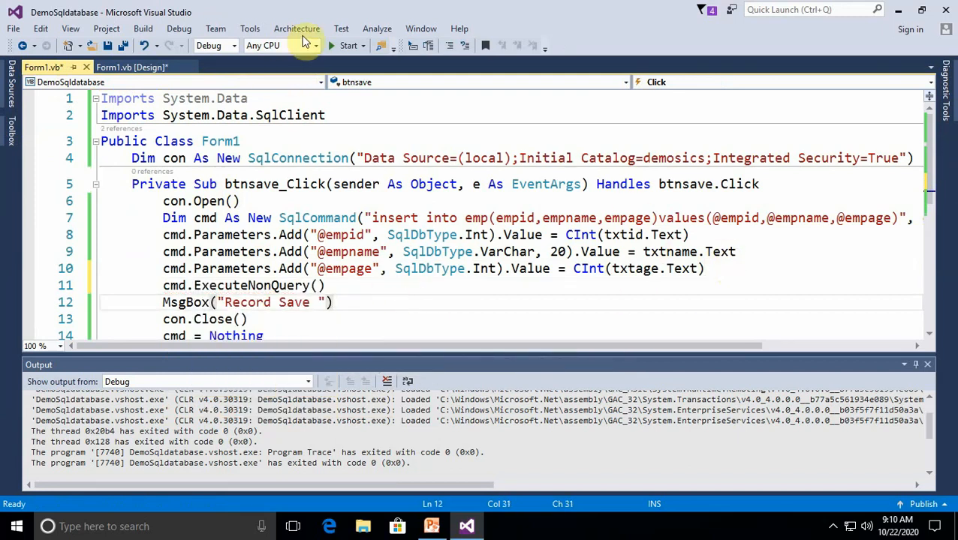
Run the project and save a record with ID 1, a person's name and age 23, acknowledging the message
click(329, 44)
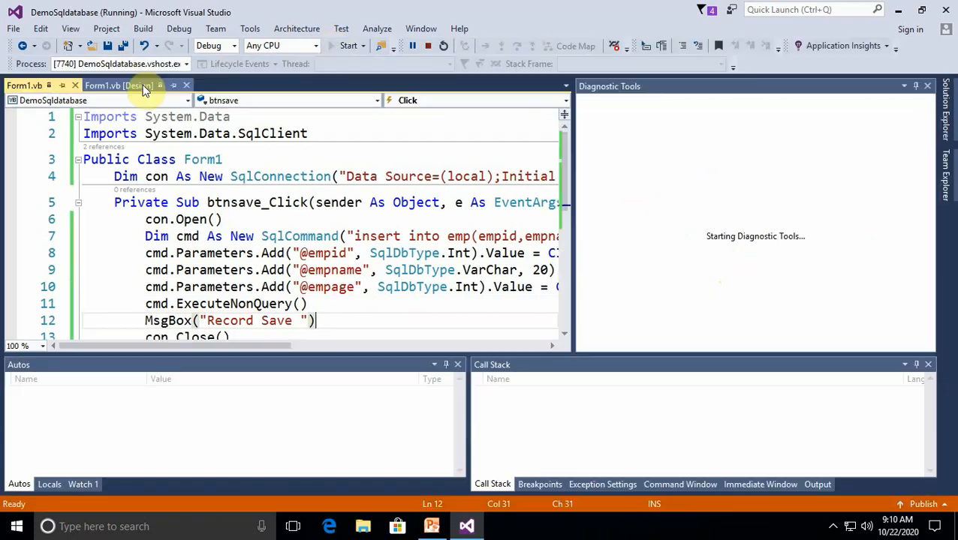
click(246, 91)
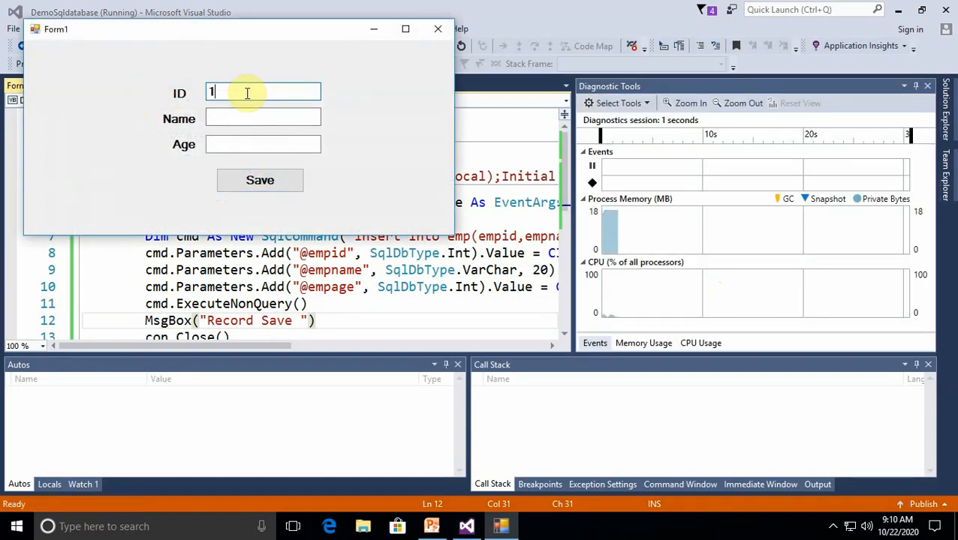
click(241, 114)
text(duahya)
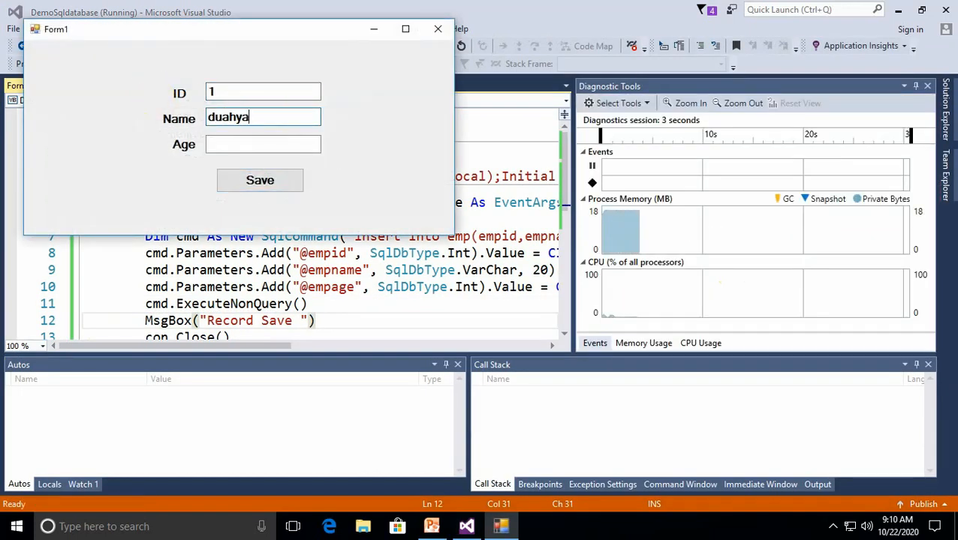
text(nt)
click(237, 150)
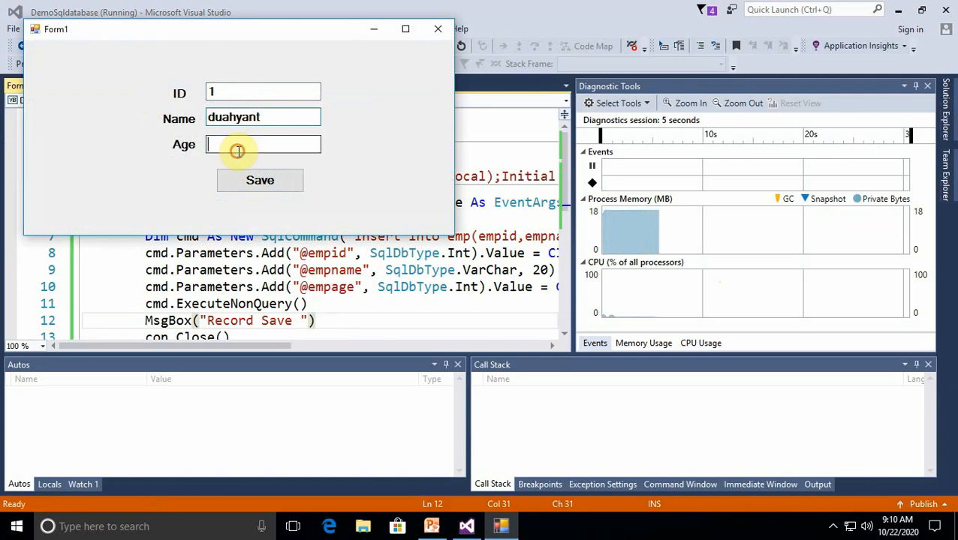
text(23)
click(266, 181)
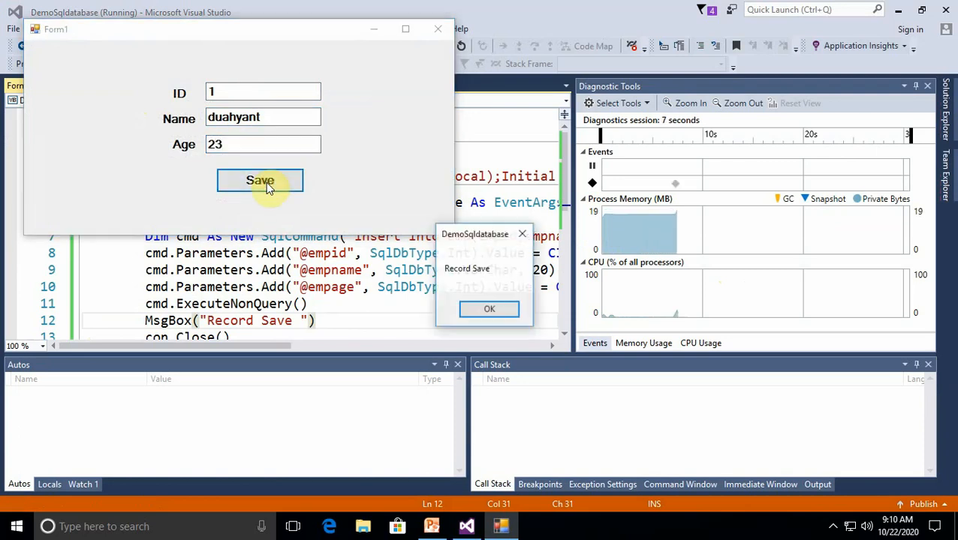
click(505, 307)
Save a second record with ID 2, another person's name and age 21, acknowledge the message and close the form
drag(240, 92, 197, 94)
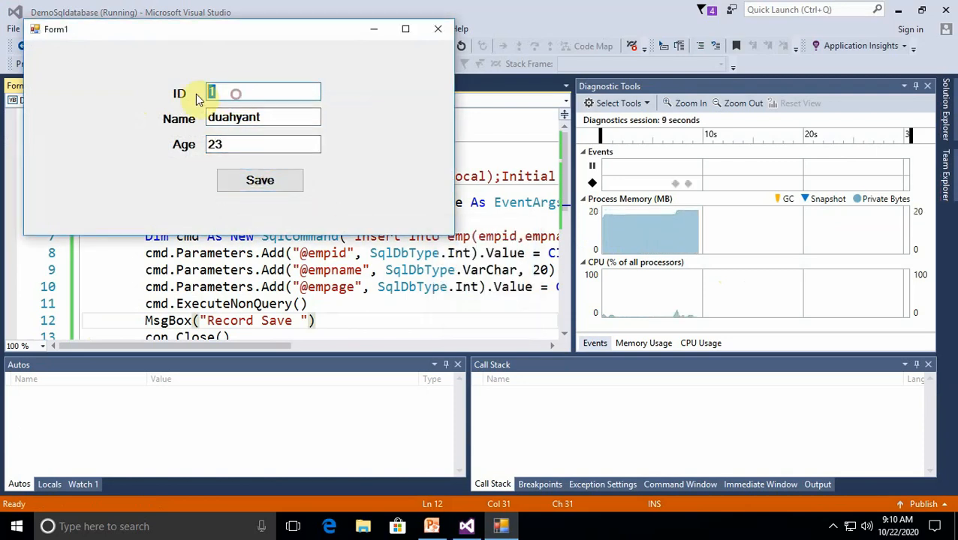
text(2)
drag(278, 120, 169, 120)
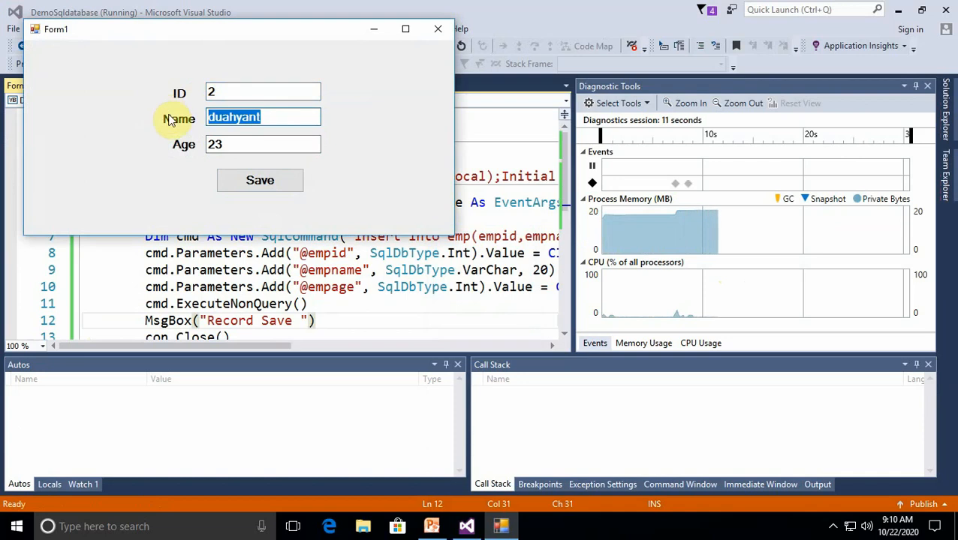
text(neelam)
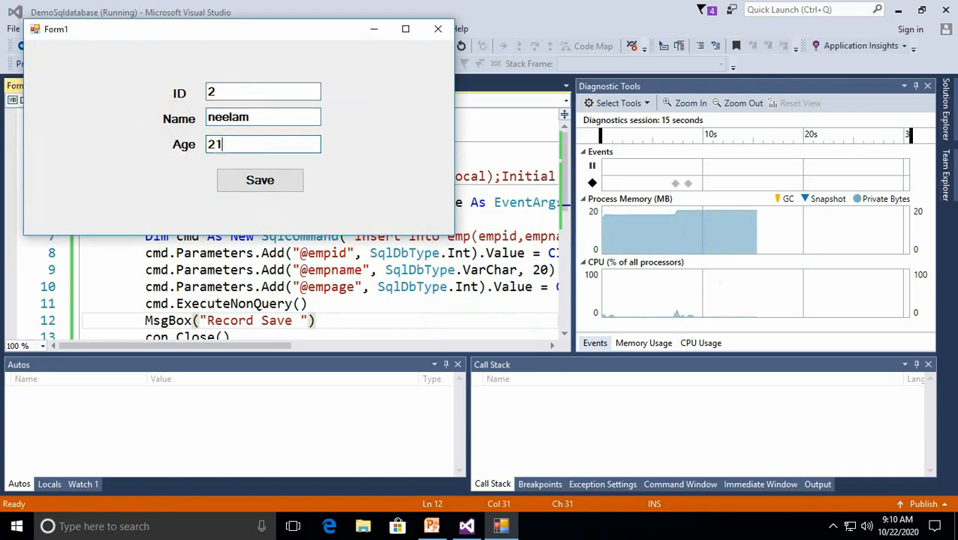
click(254, 185)
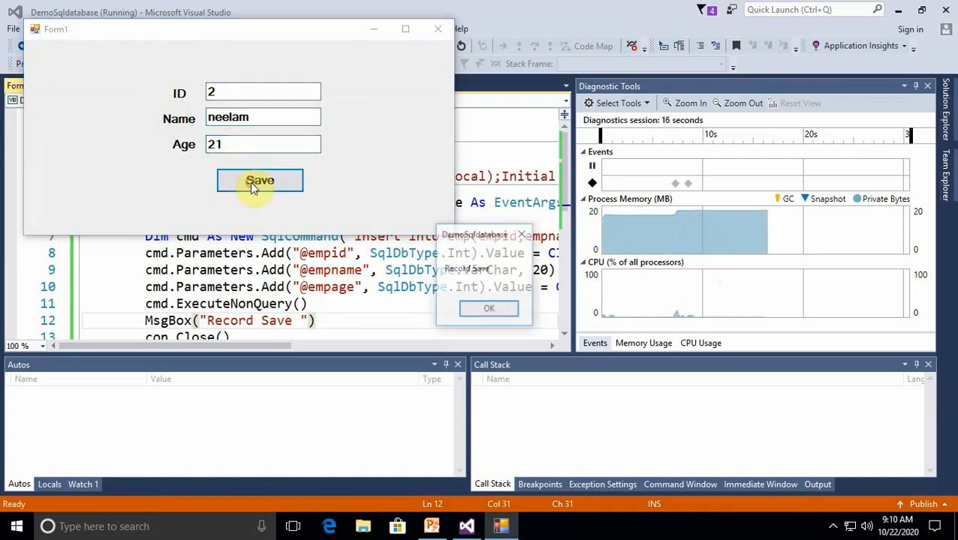
click(489, 309)
click(437, 29)
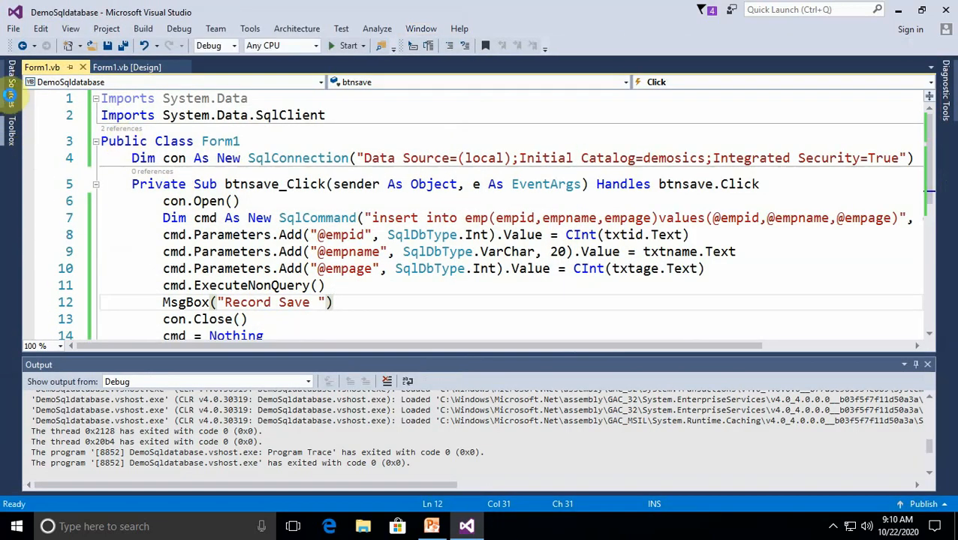
Reopen Server Explorer, show the emp table's data to check the saved records, and close the table data
click(69, 30)
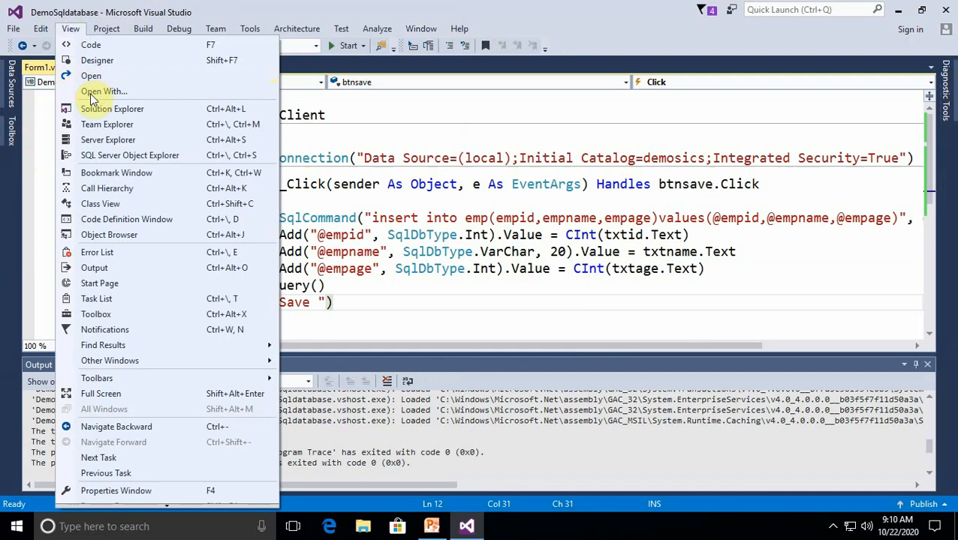
click(109, 143)
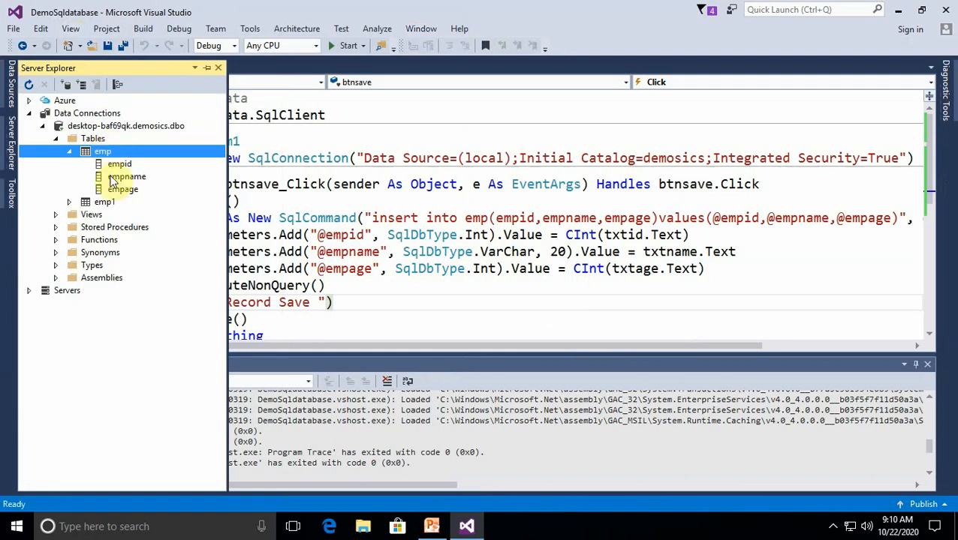
right_click(102, 150)
click(178, 219)
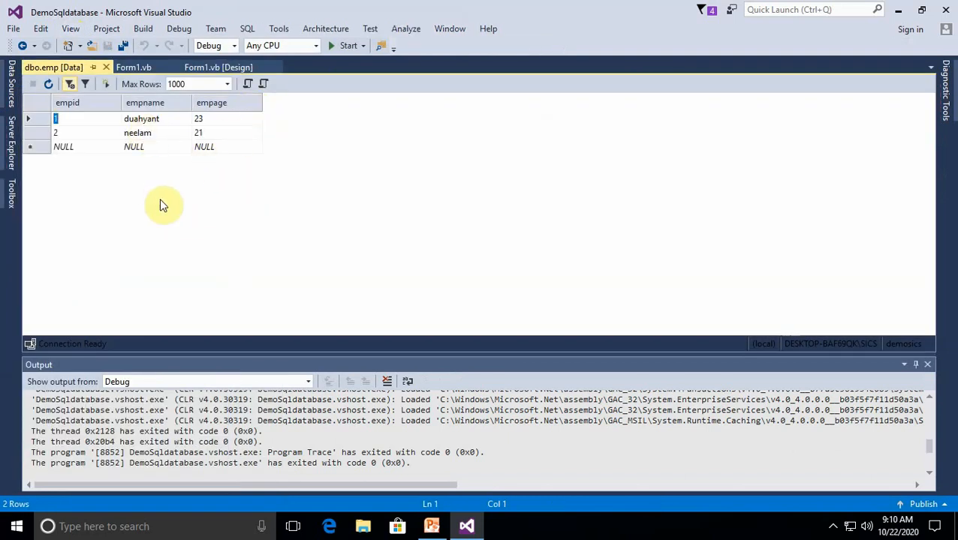
click(831, 528)
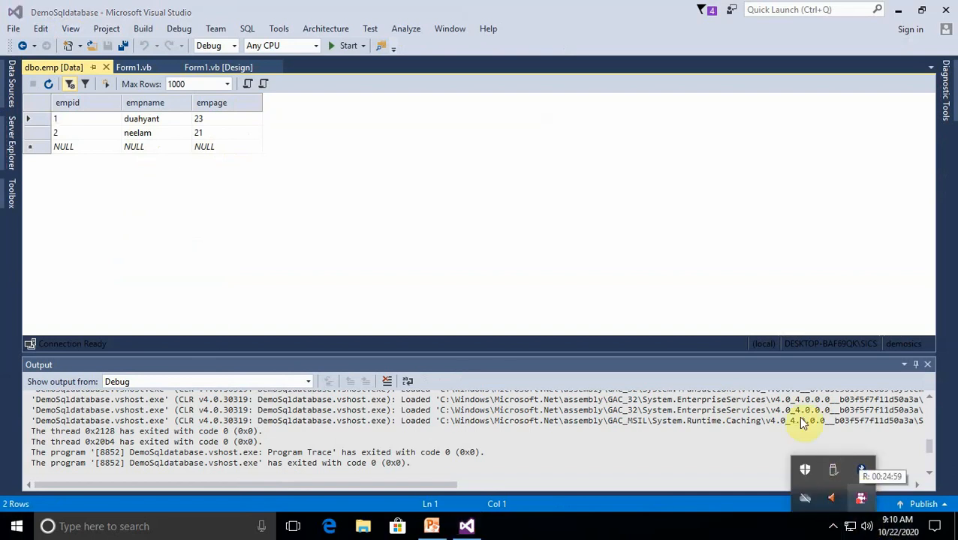
click(106, 68)
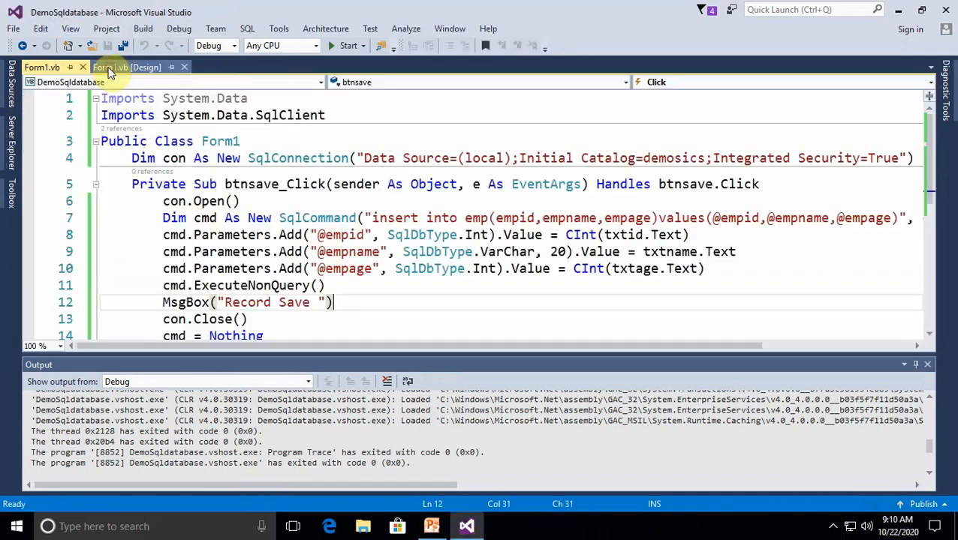
click(366, 235)
scroll(415, 211, down, 1)
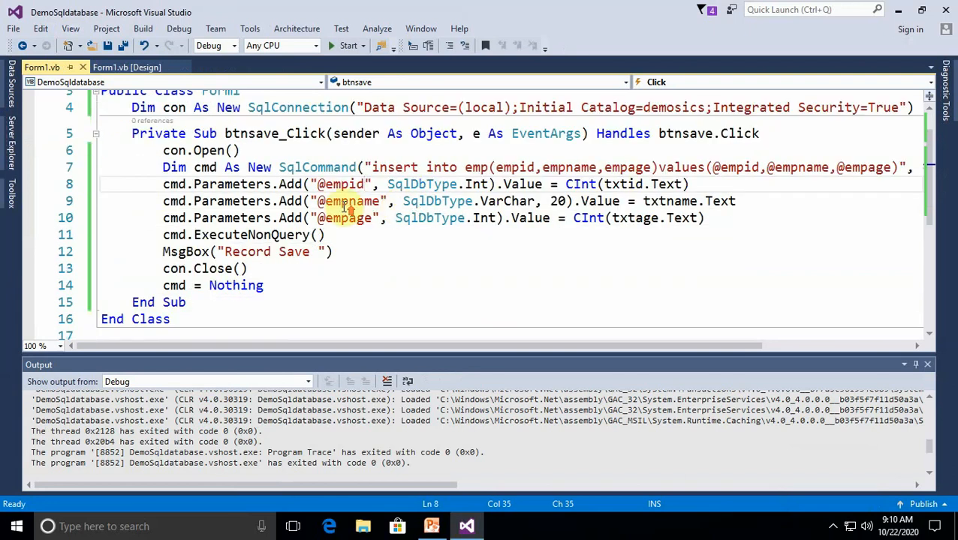
scroll(343, 210, up, 1)
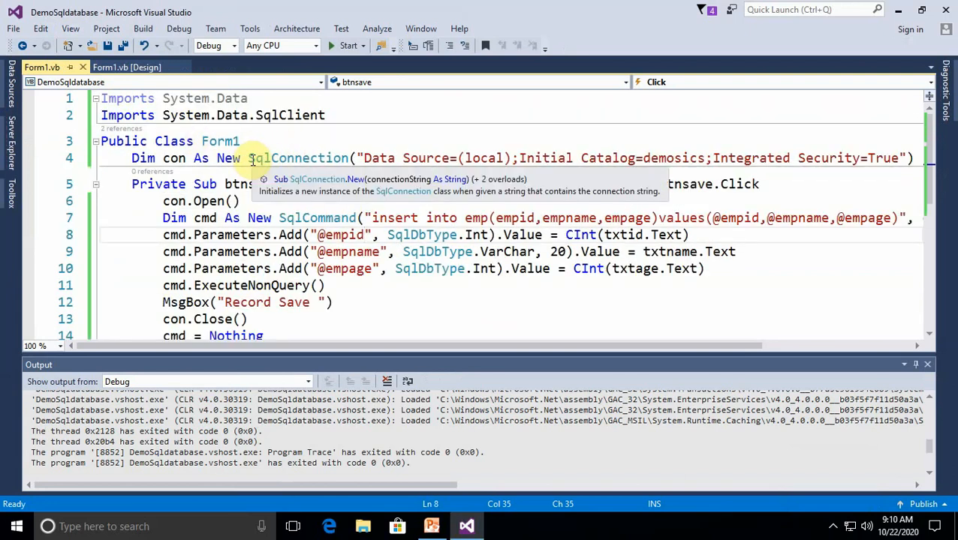
click(832, 526)
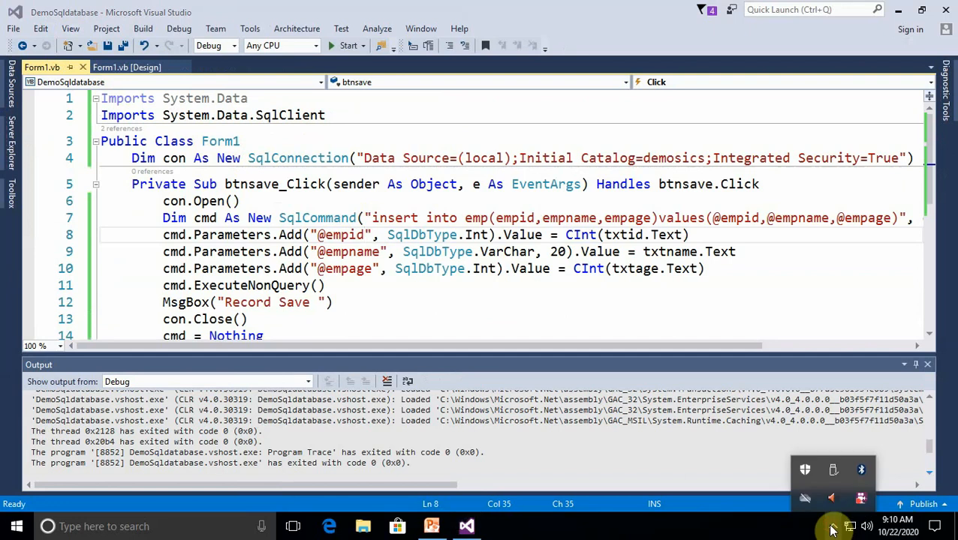
right_click(860, 499)
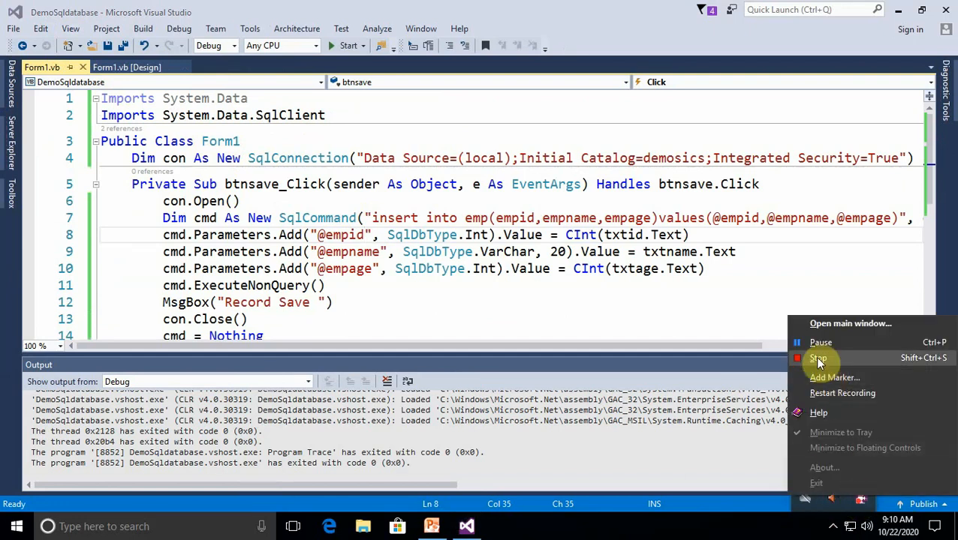